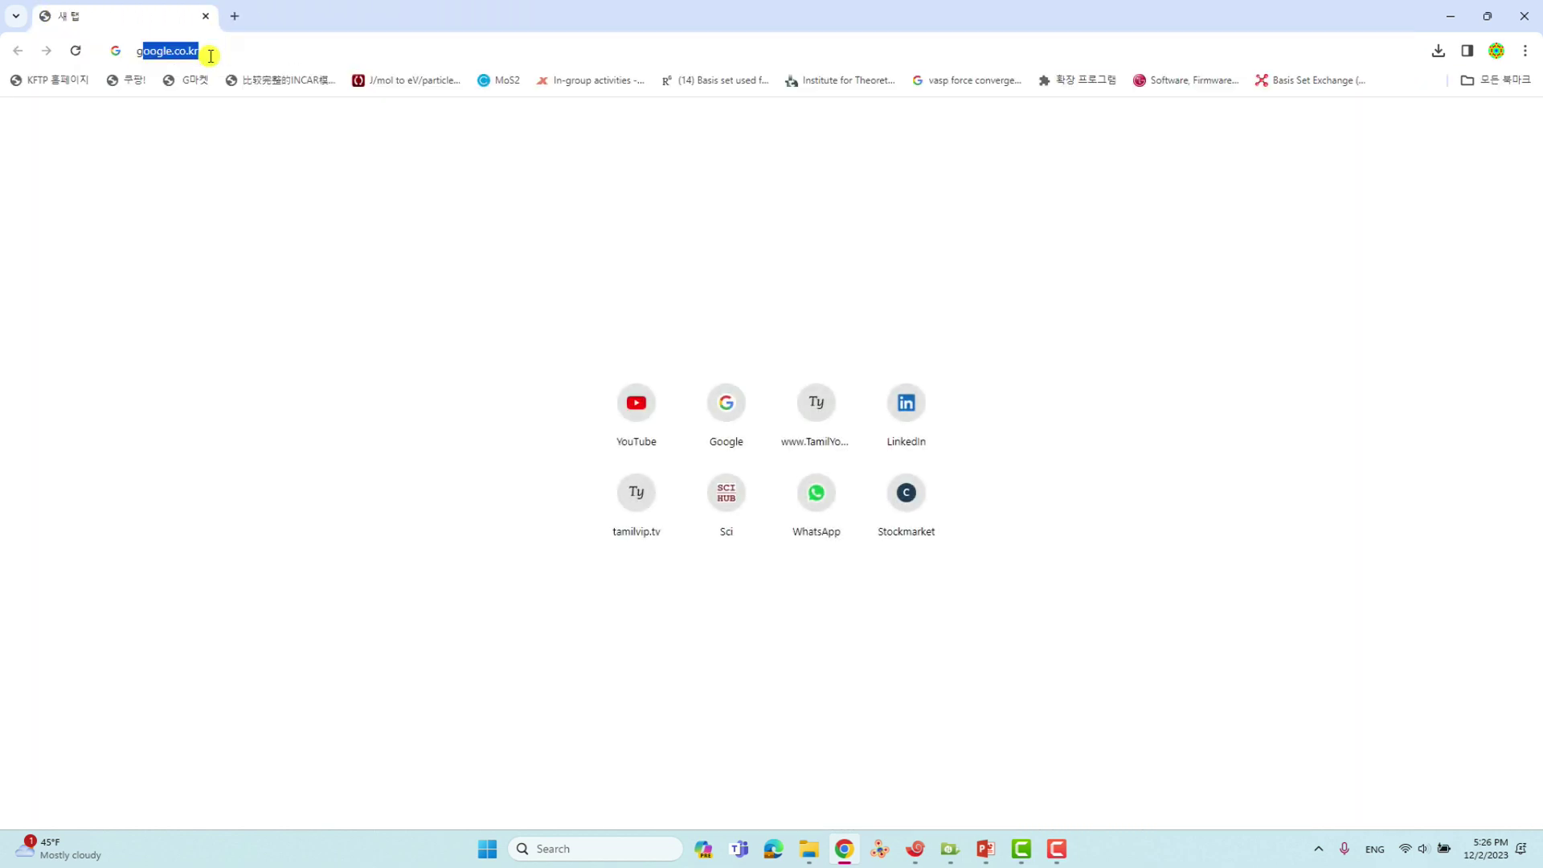
# - Search google.co.kr for s-alpha-pinene and open the PubChem result for (-)-alpha-Pinene, CID 440968
pyautogui.press('Return')
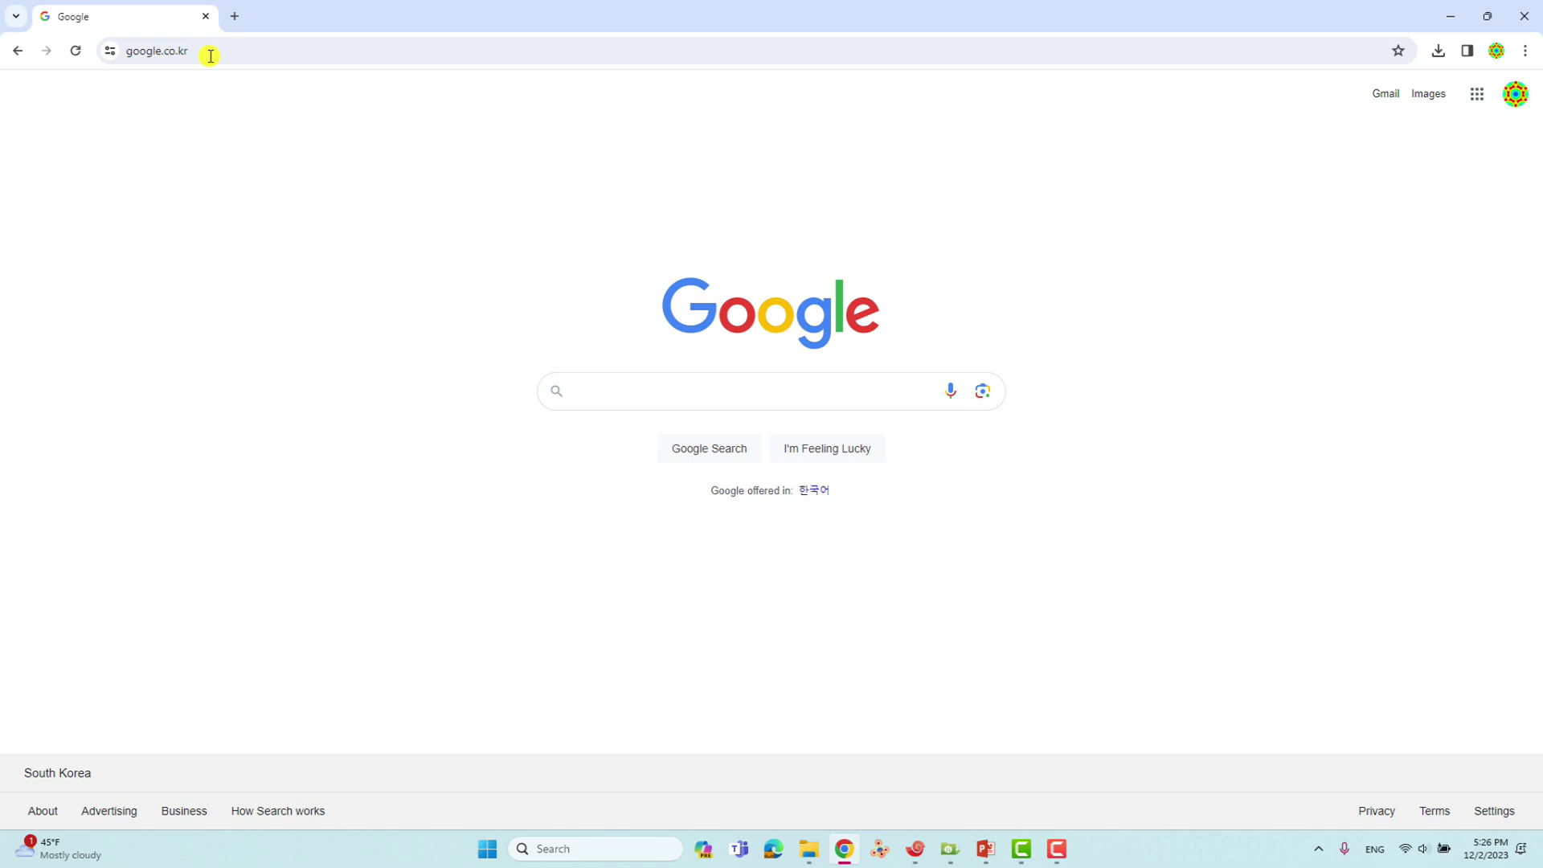
pyautogui.write('s-')
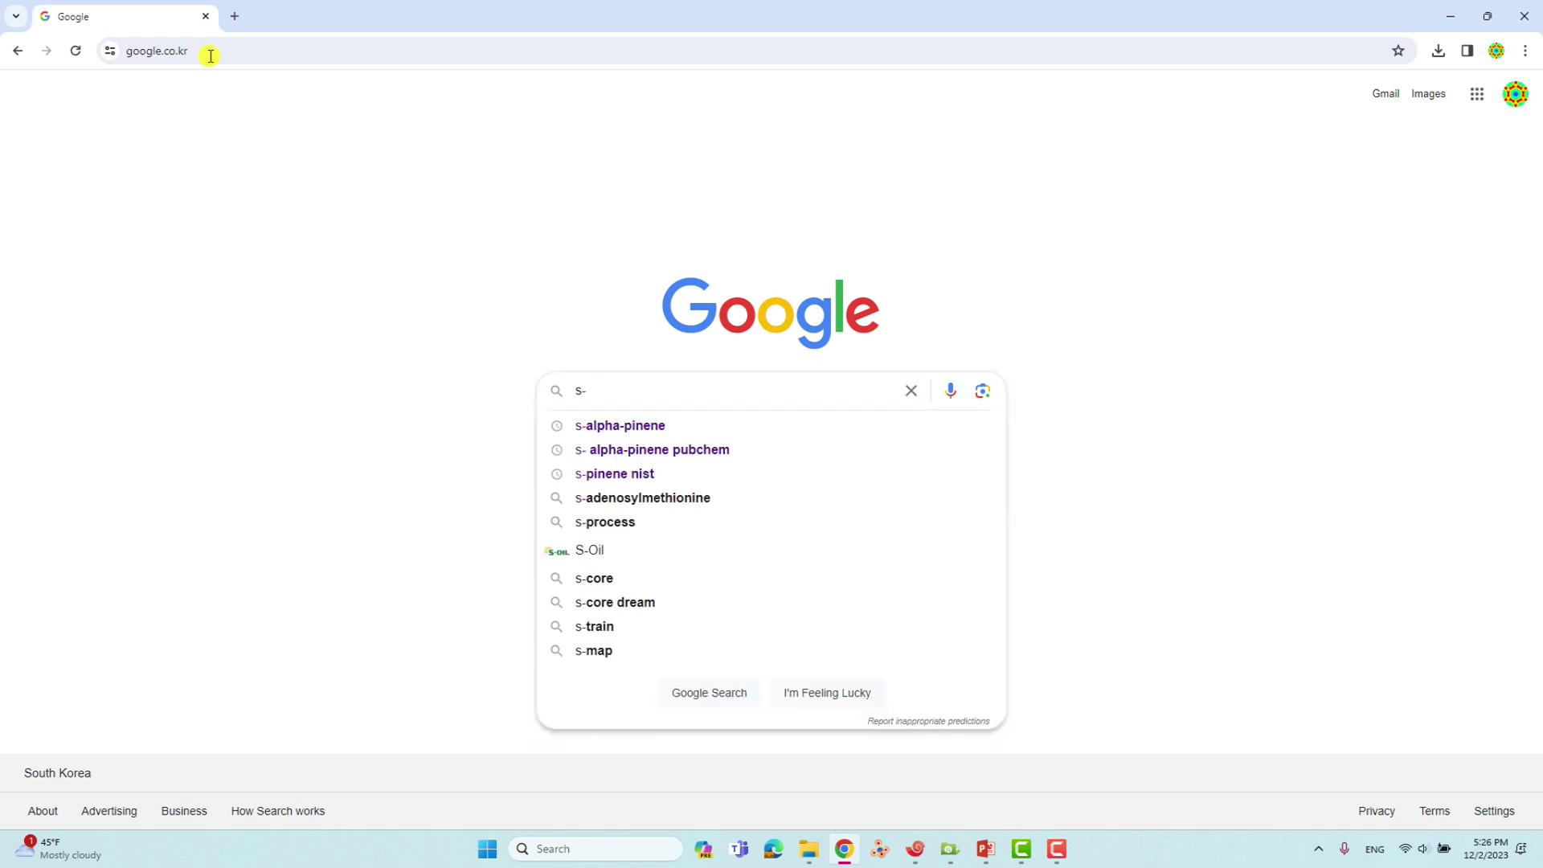
pyautogui.press('Down')
pyautogui.press('Return')
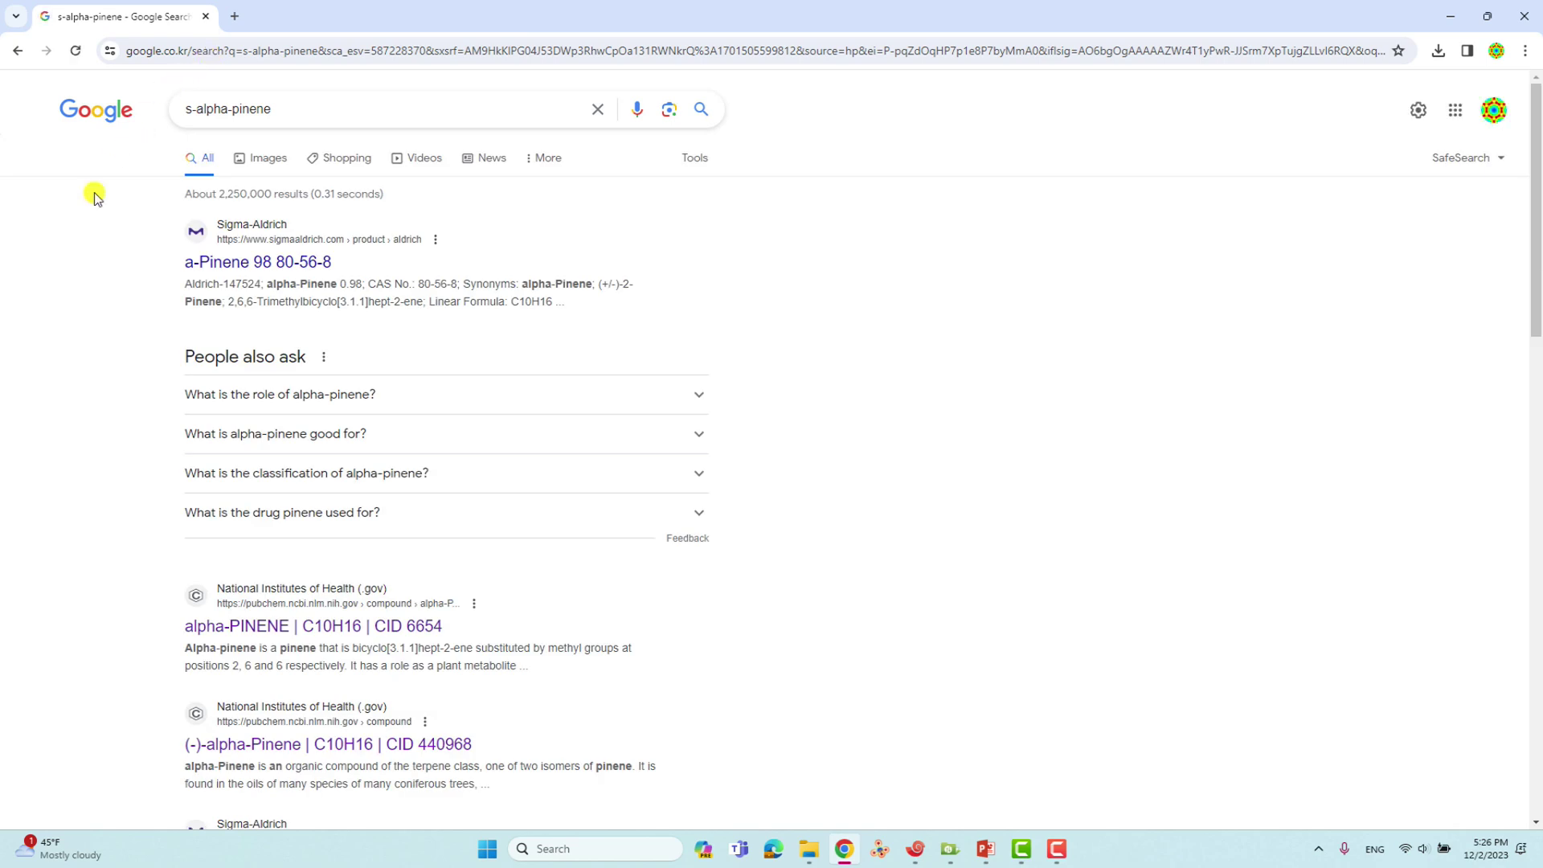
pyautogui.scroll(-2, 490, 379)
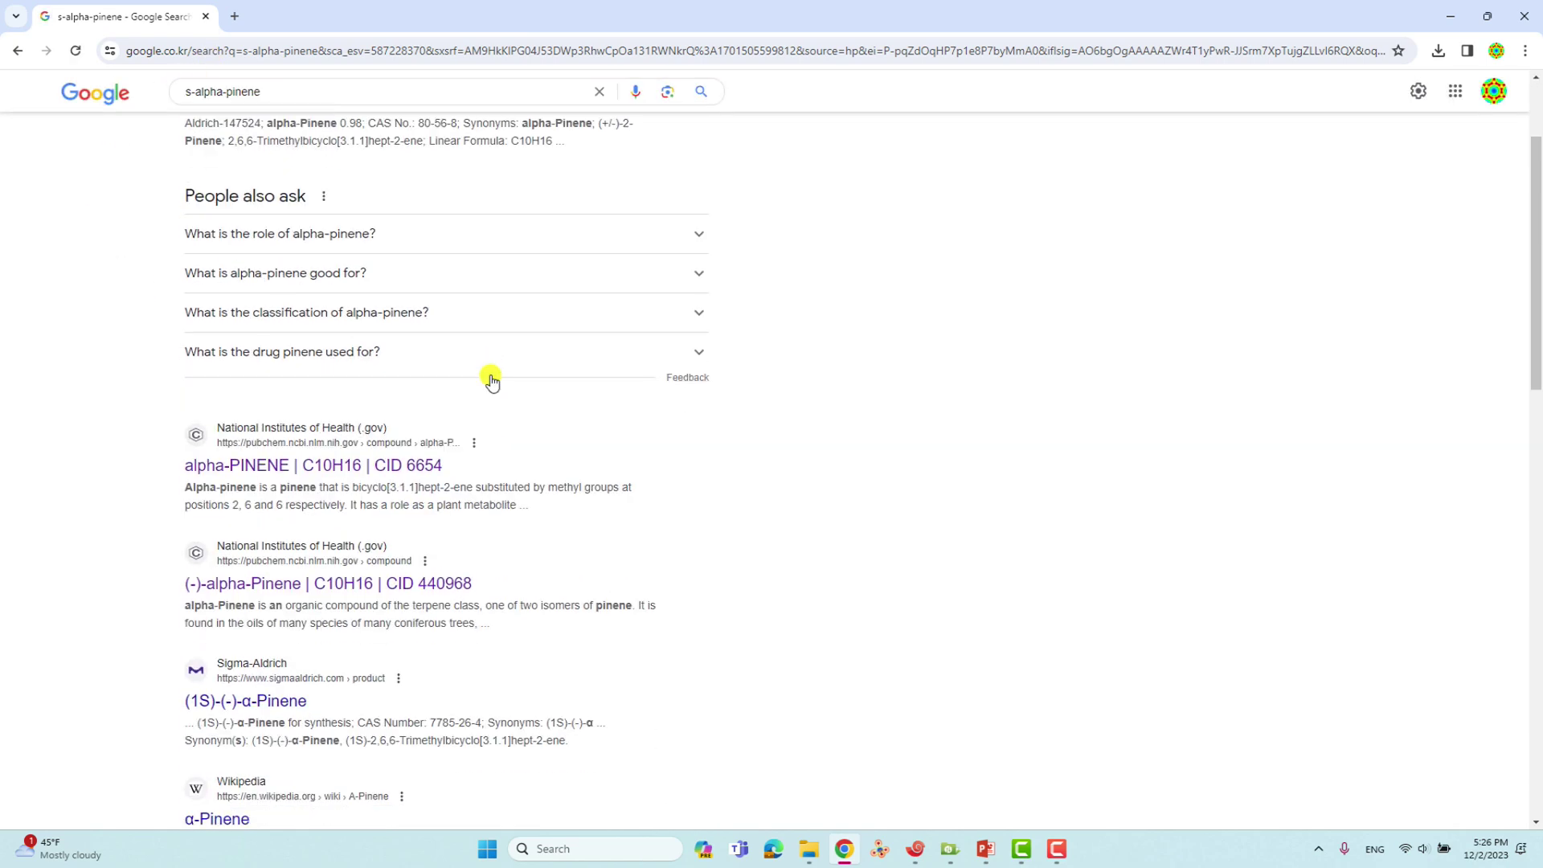
pyautogui.click(275, 587)
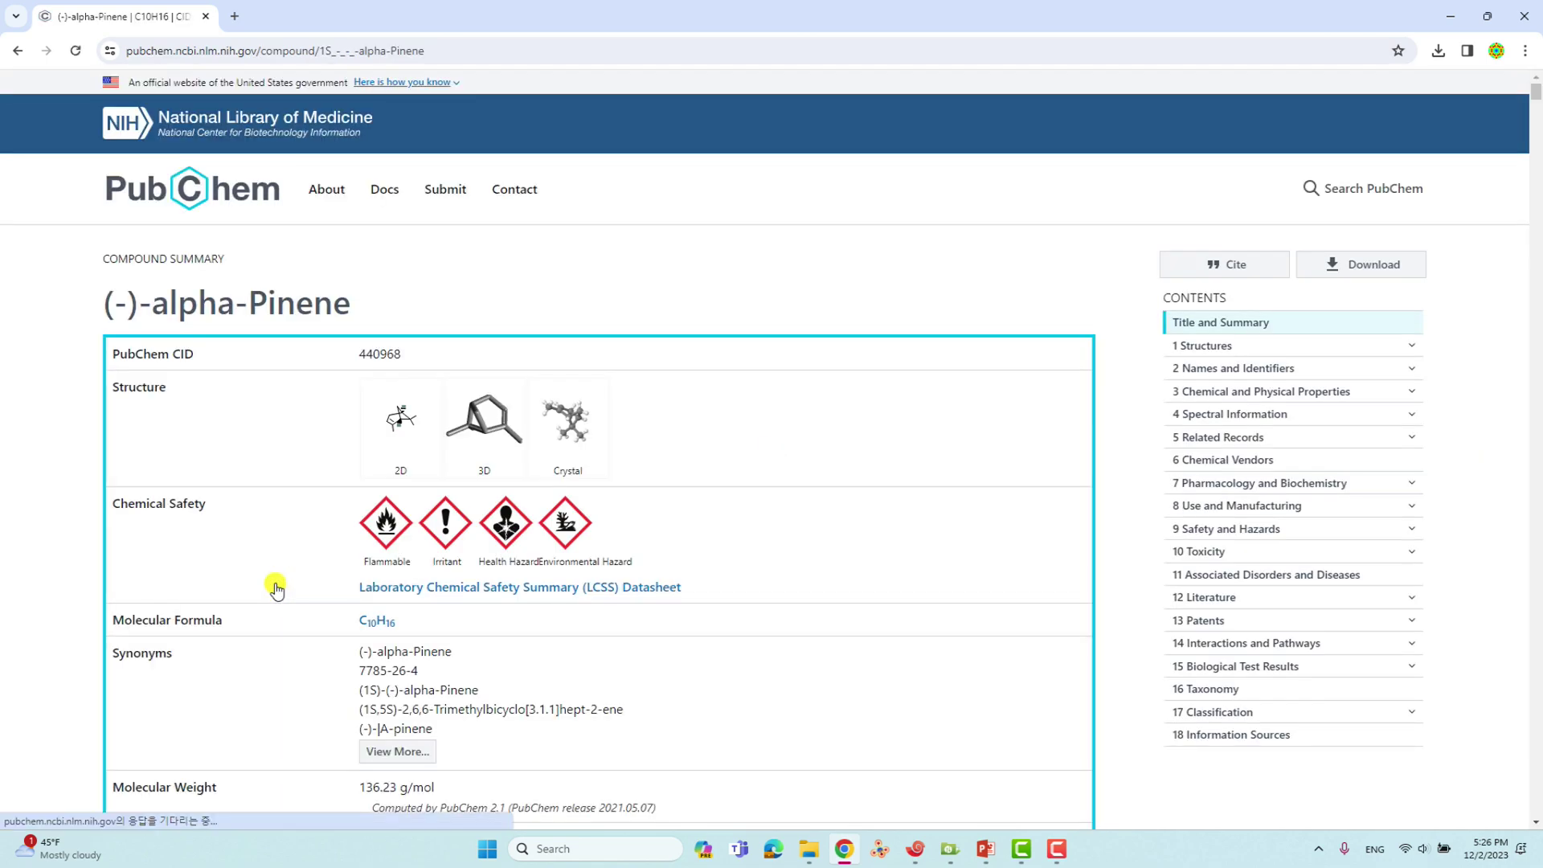
# - Download the 3D conformer coordinates of (-)-alpha-Pinene from PubChem as an SDF file
pyautogui.scroll(-4, 634, 482)
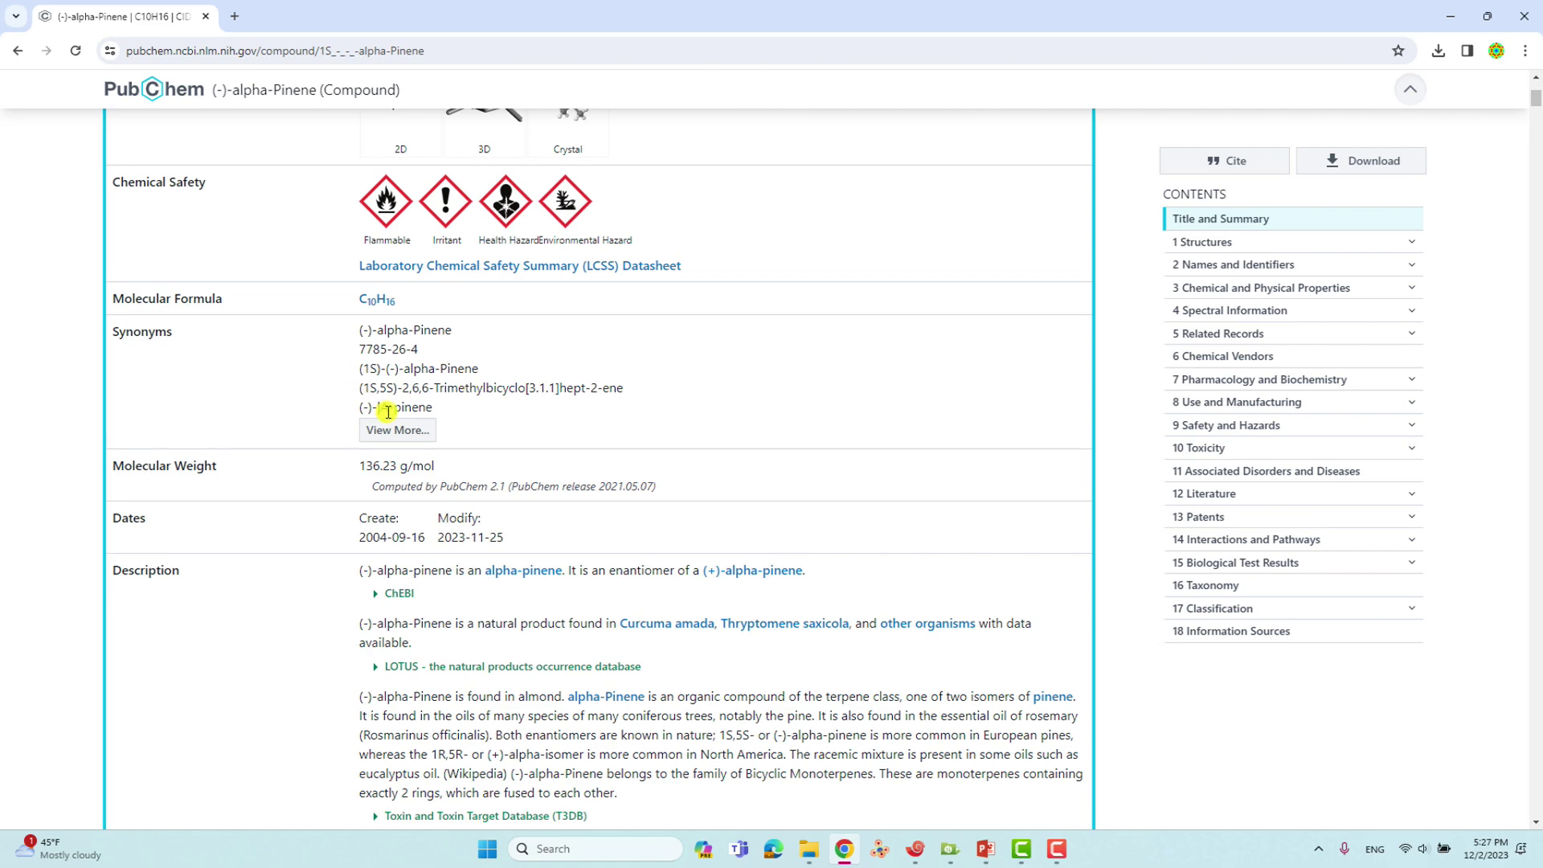
pyautogui.scroll(-8, 470, 421)
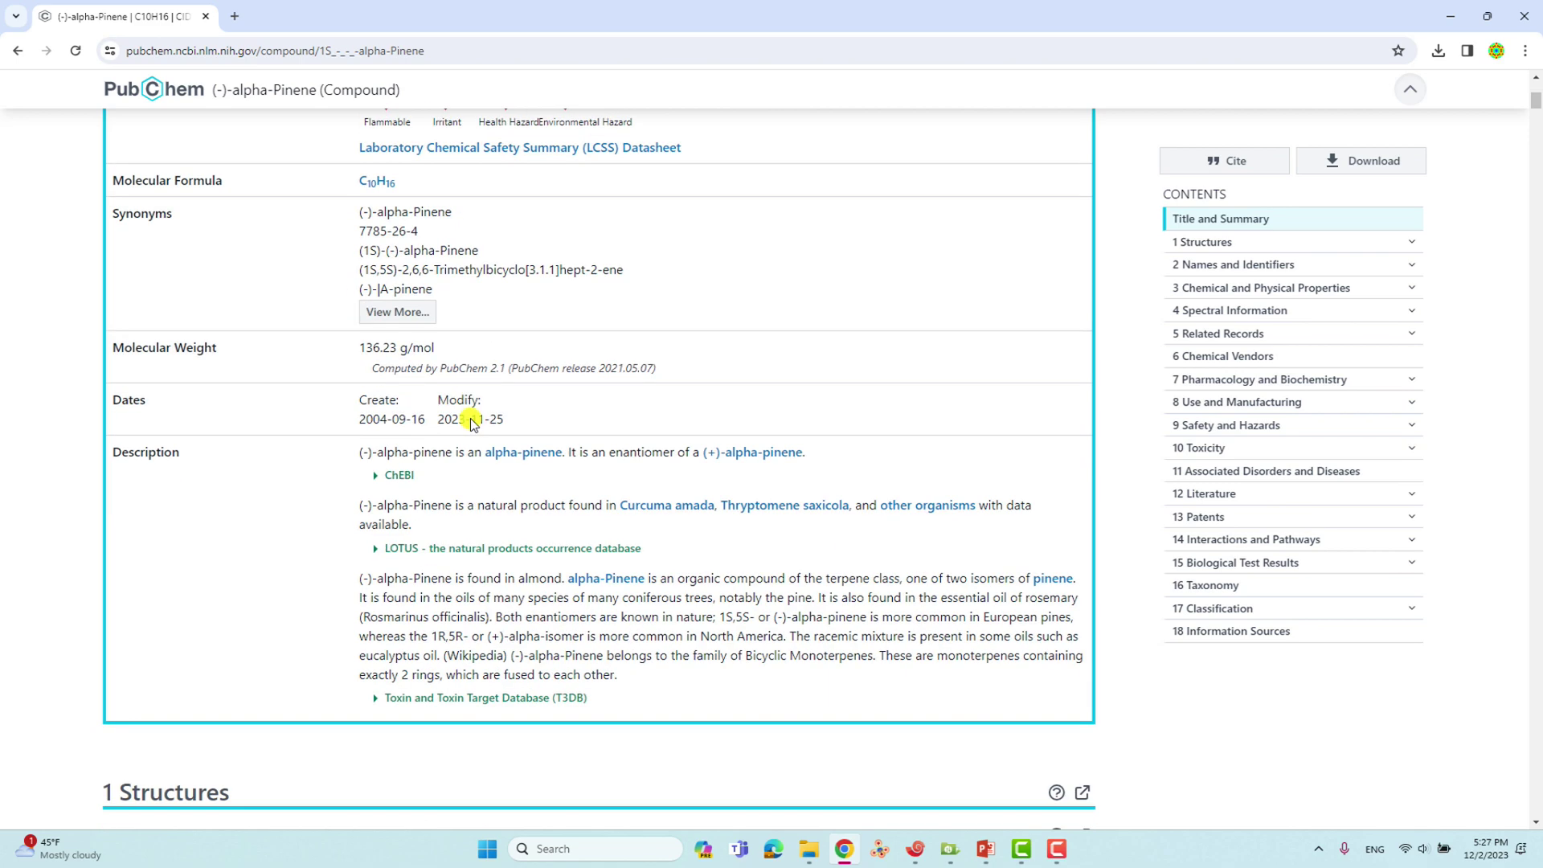
pyautogui.scroll(-1, 474, 419)
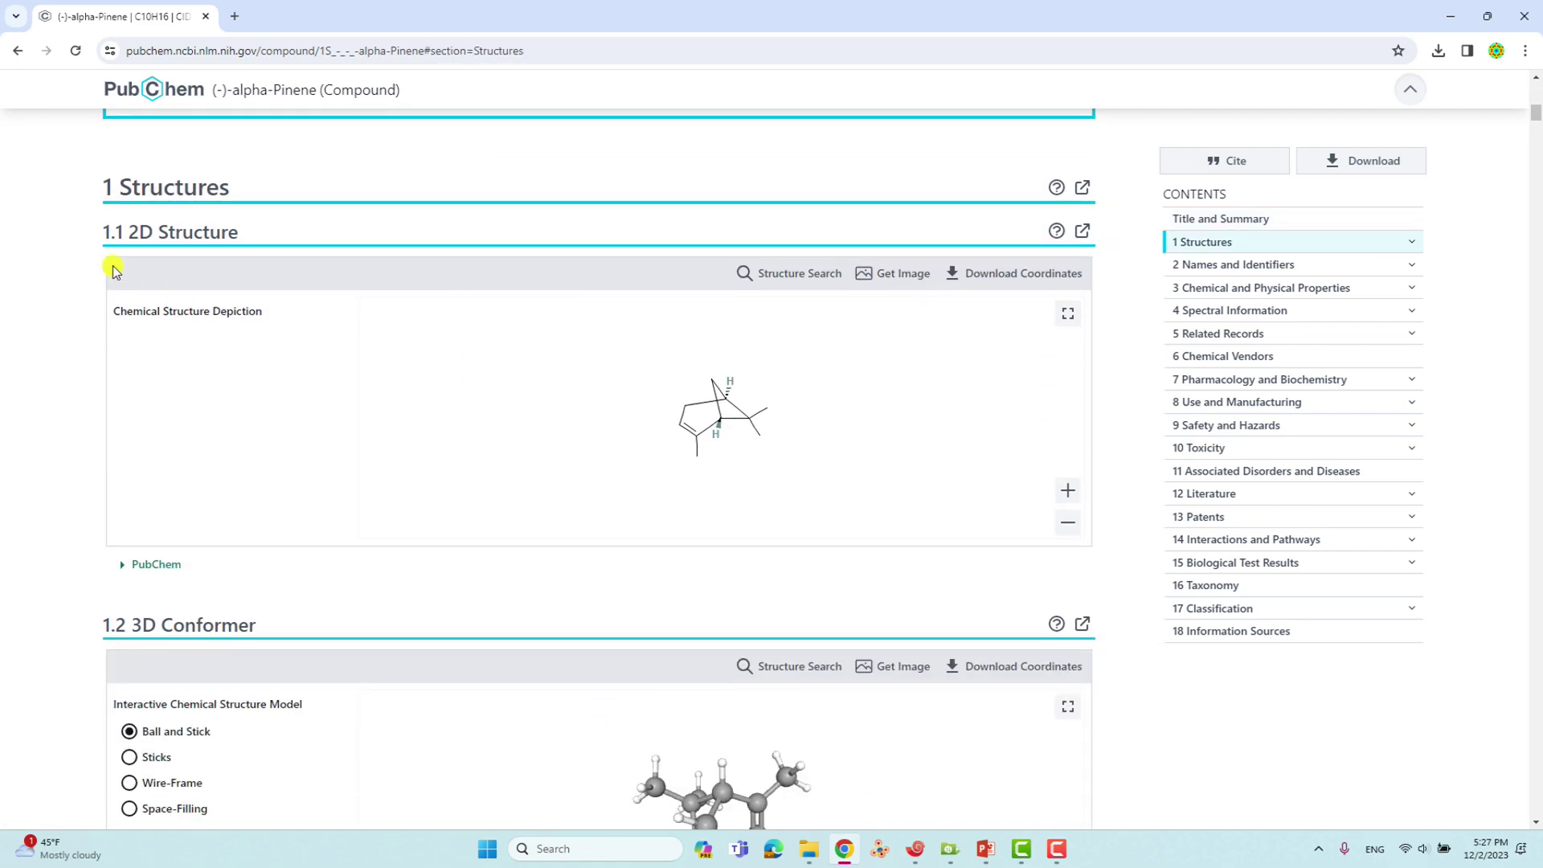
pyautogui.scroll(-4, 696, 433)
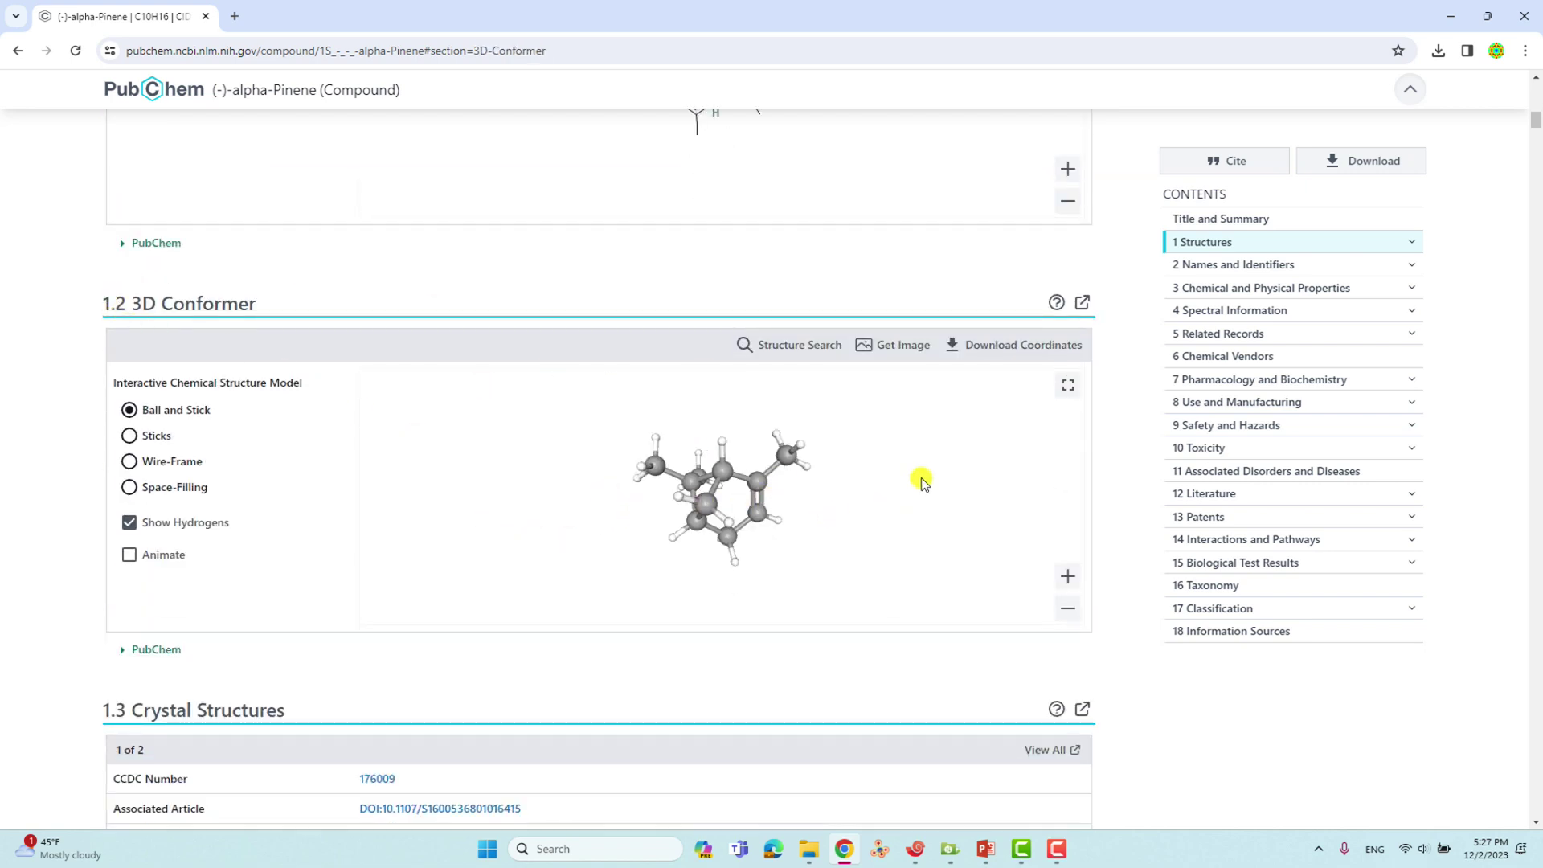
pyautogui.moveTo(794, 438); pyautogui.dragTo(843, 423)
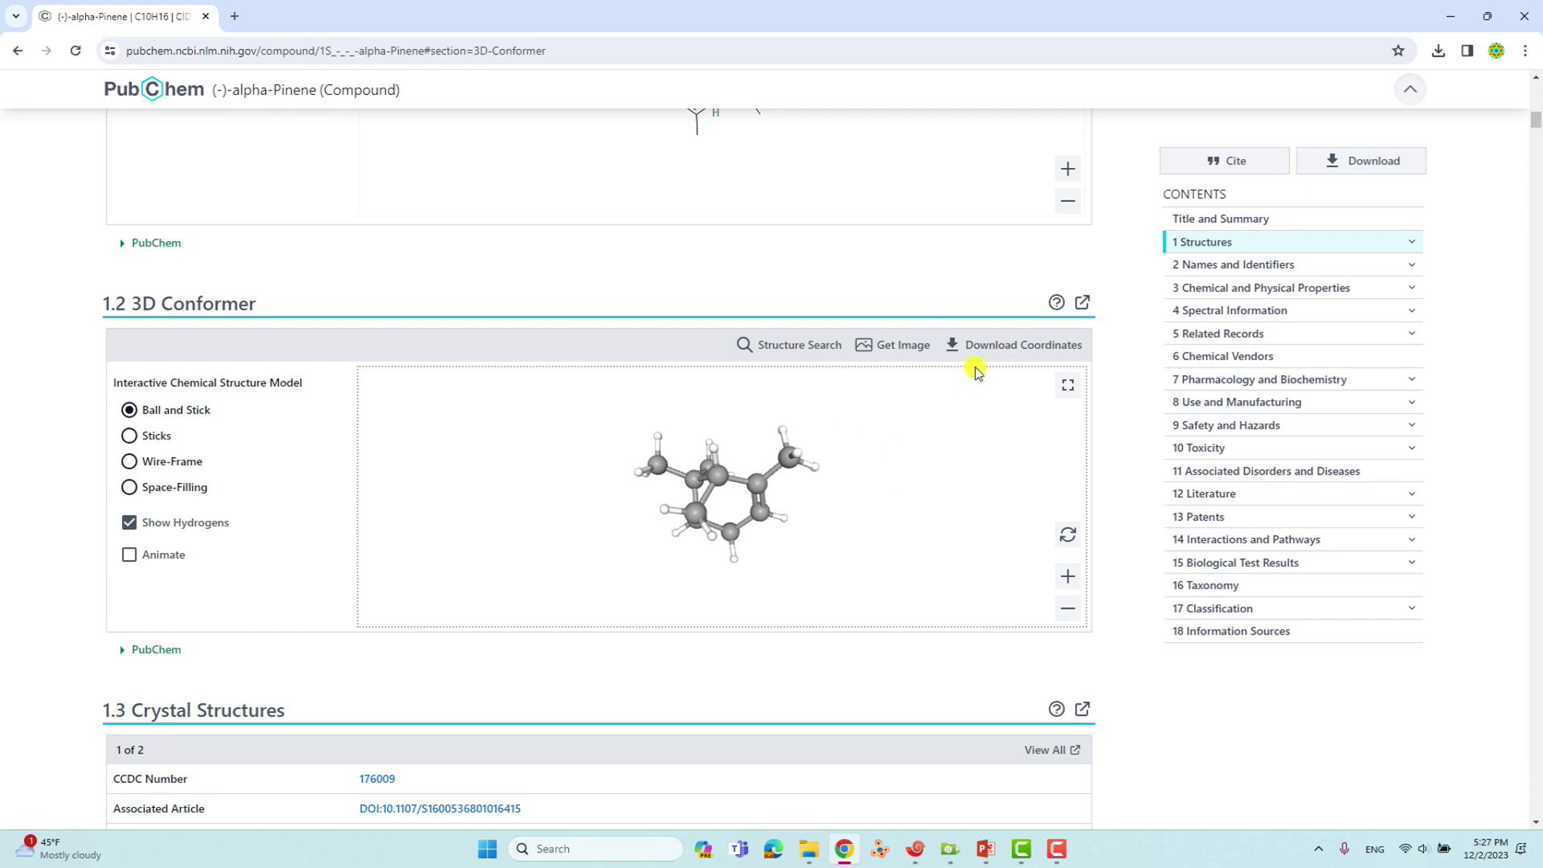
pyautogui.click(1003, 346)
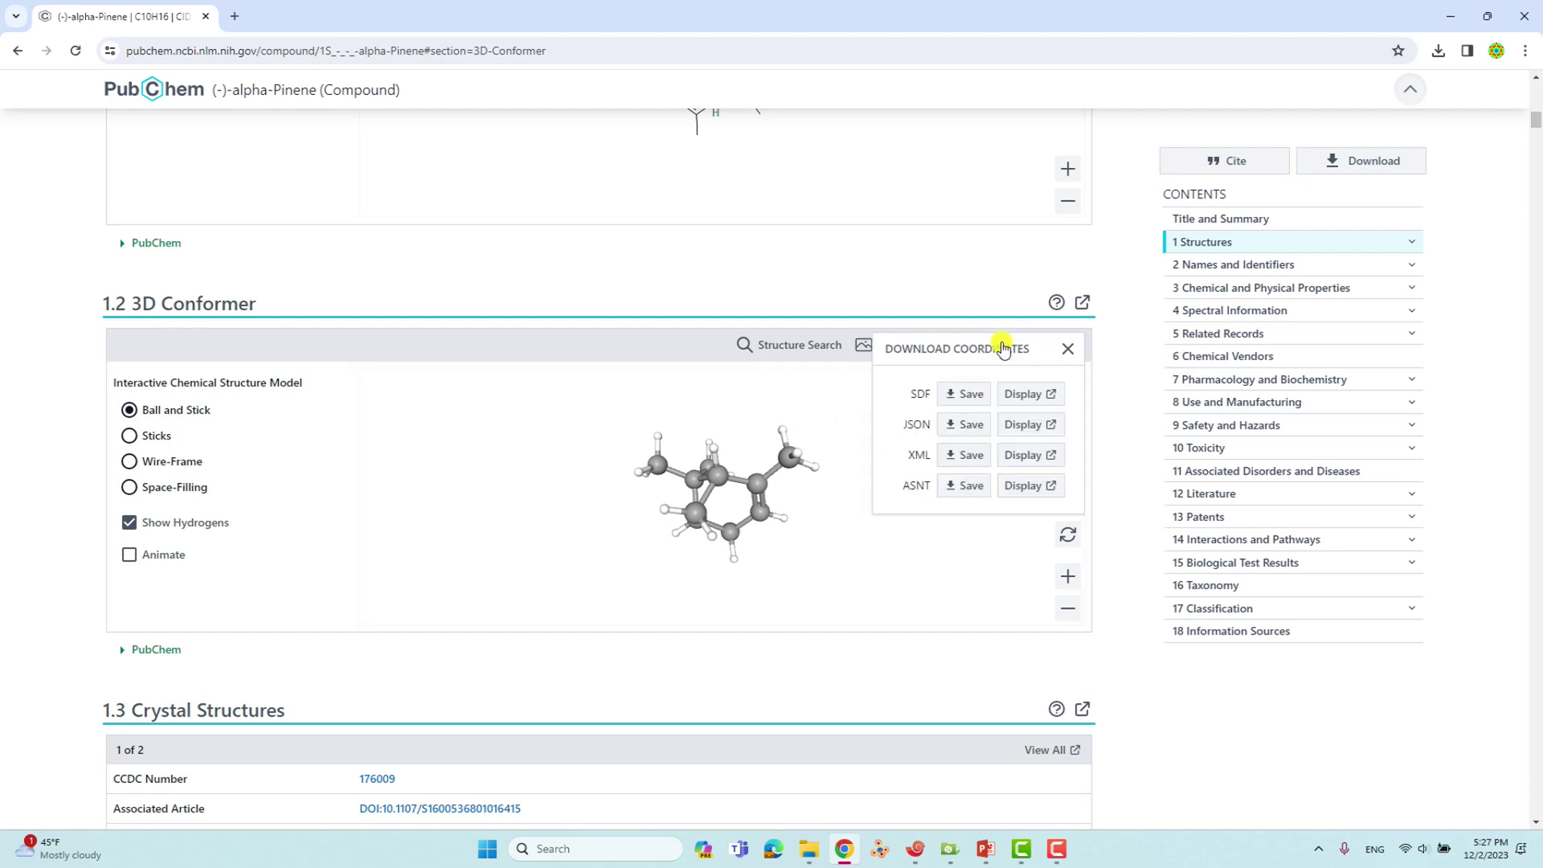
pyautogui.click(966, 395)
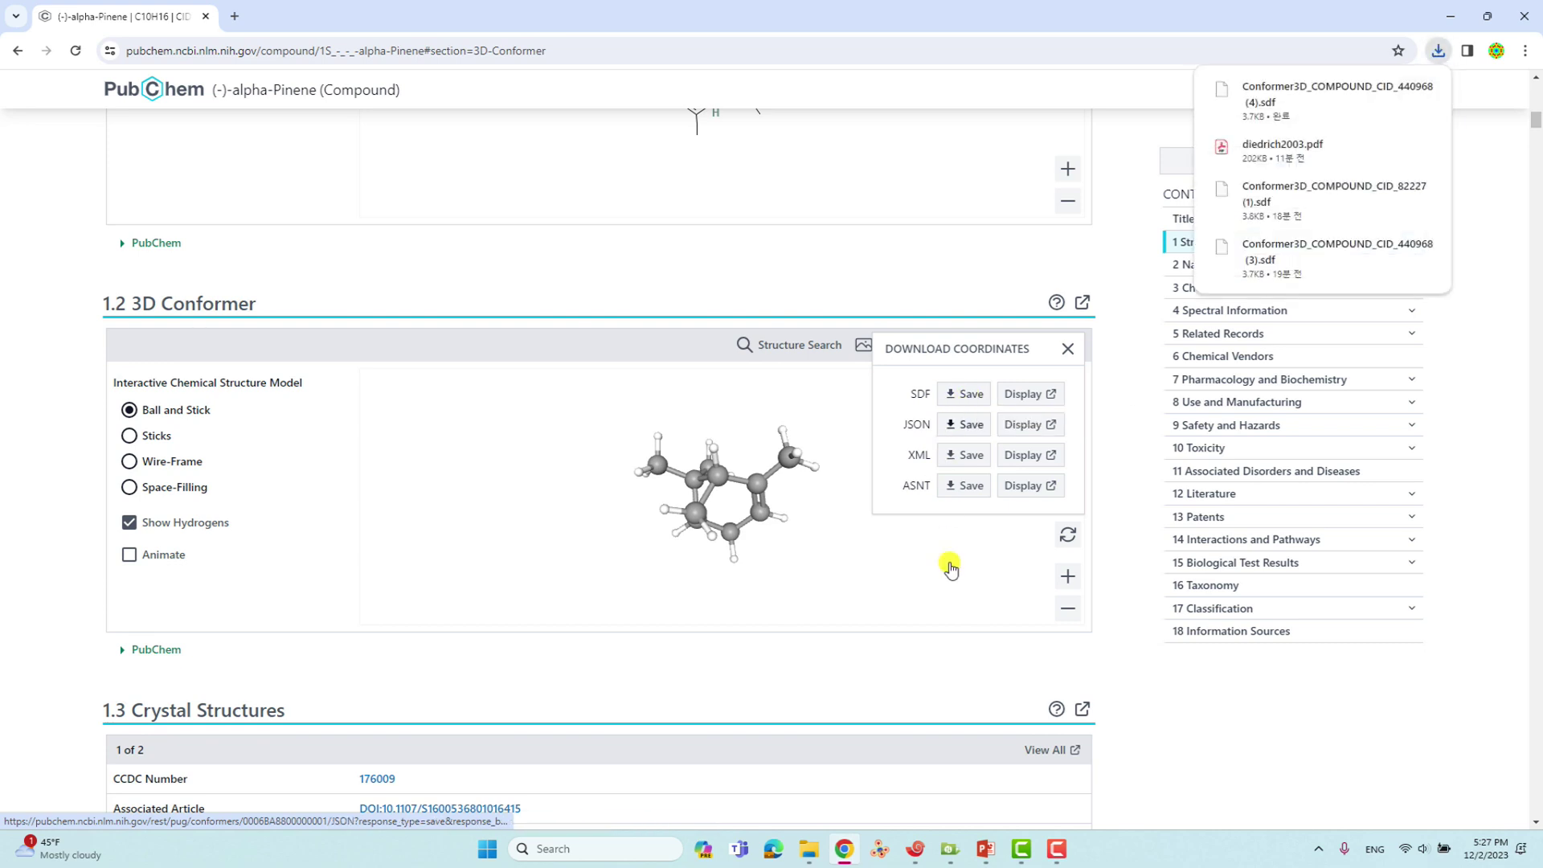
pyautogui.moveTo(1415, 110)
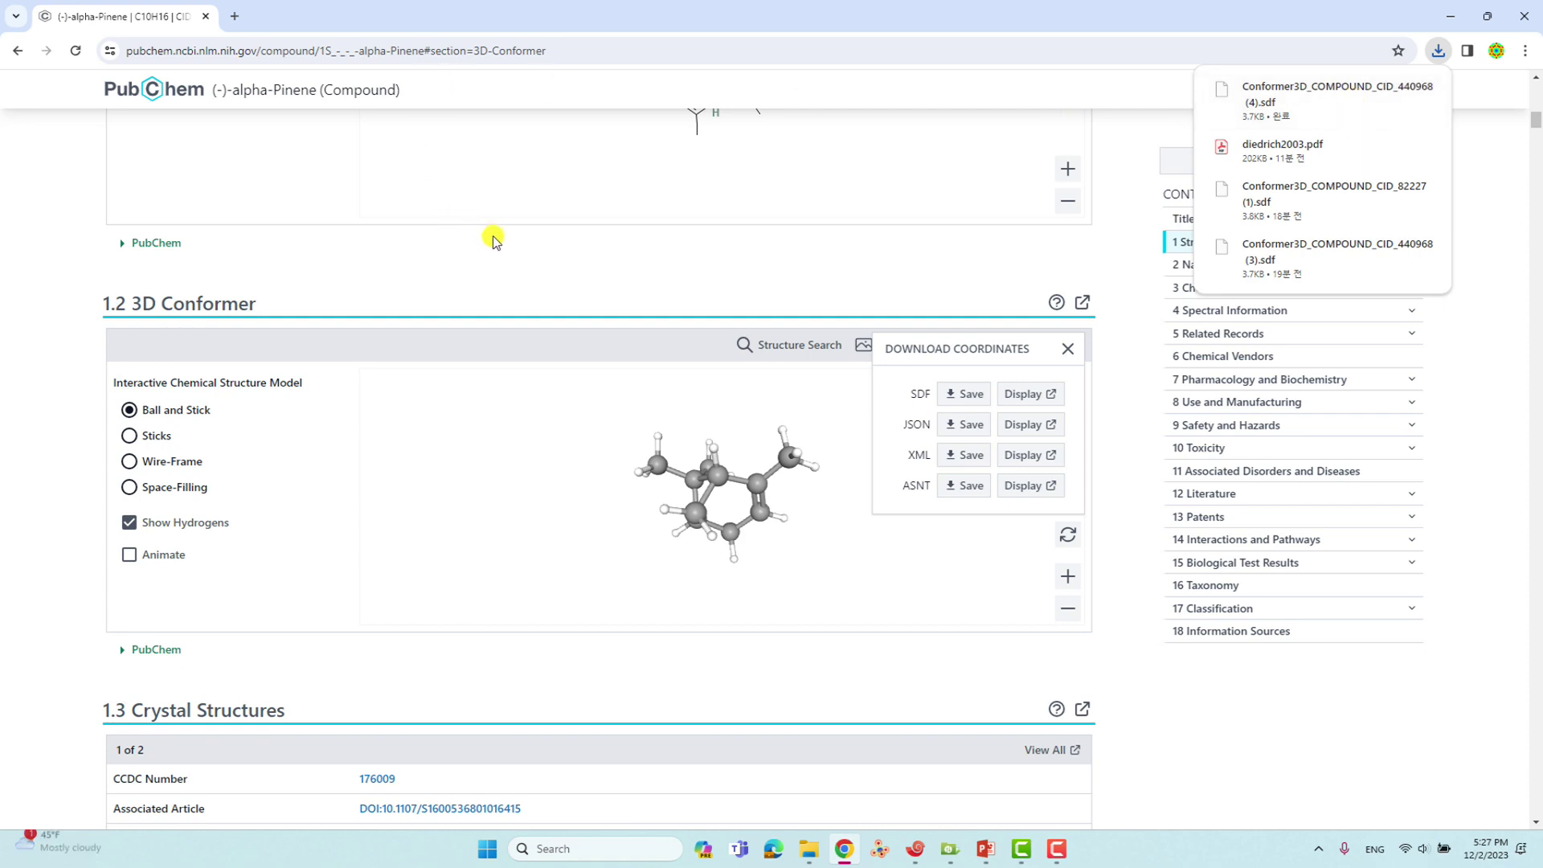
# - Return to the Google results, change the search to r-alpha-pinene and open the PubChem result for (+)-alpha-Pinene, CID 82227
pyautogui.click(458, 241)
pyautogui.scroll(6, 450, 237)
pyautogui.scroll(5, 438, 231)
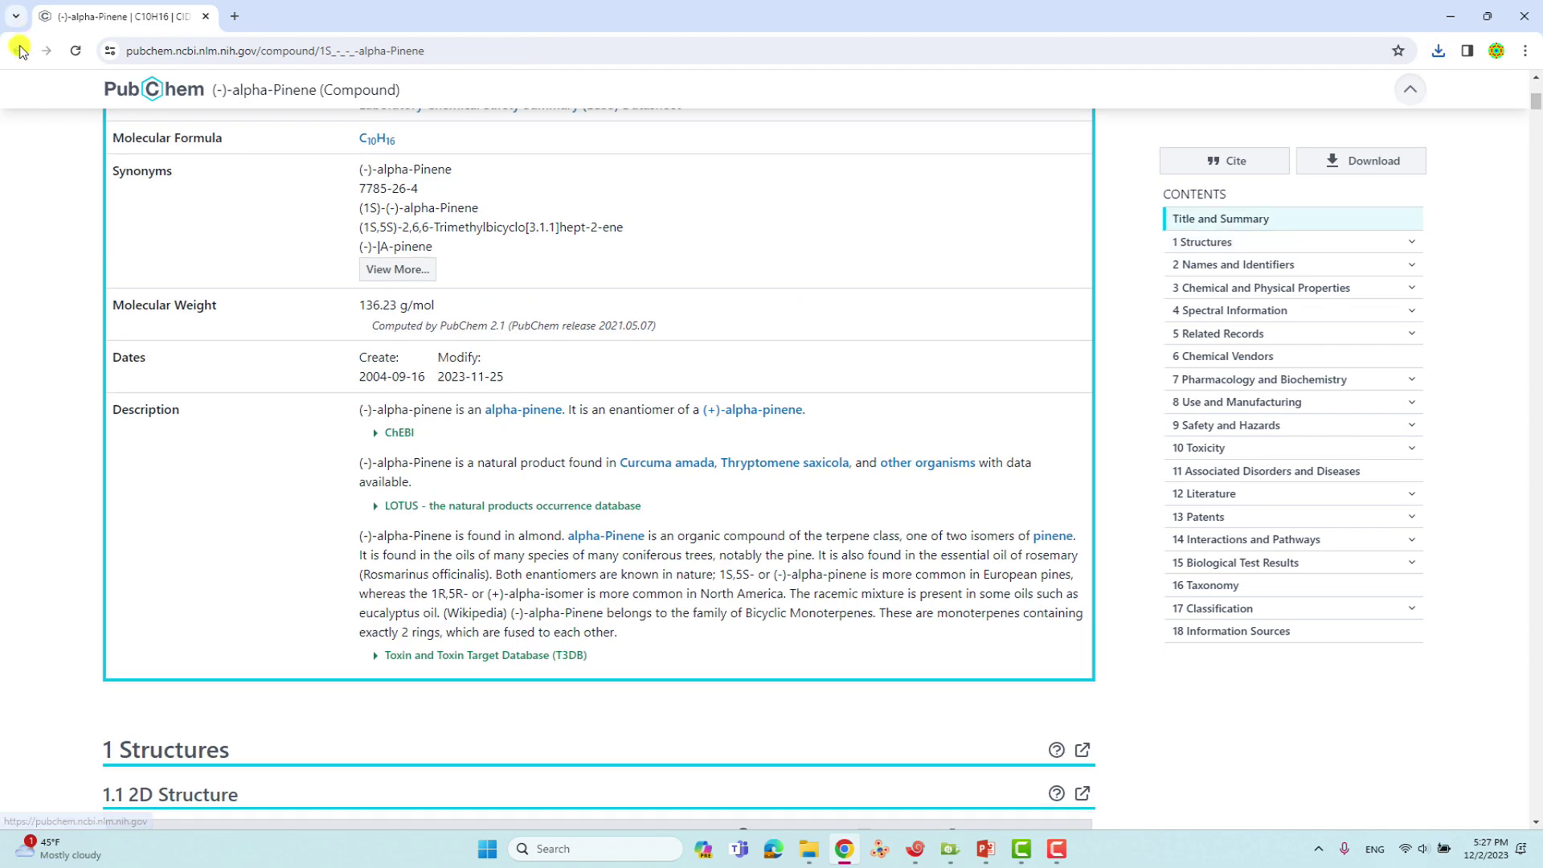
pyautogui.click(17, 50)
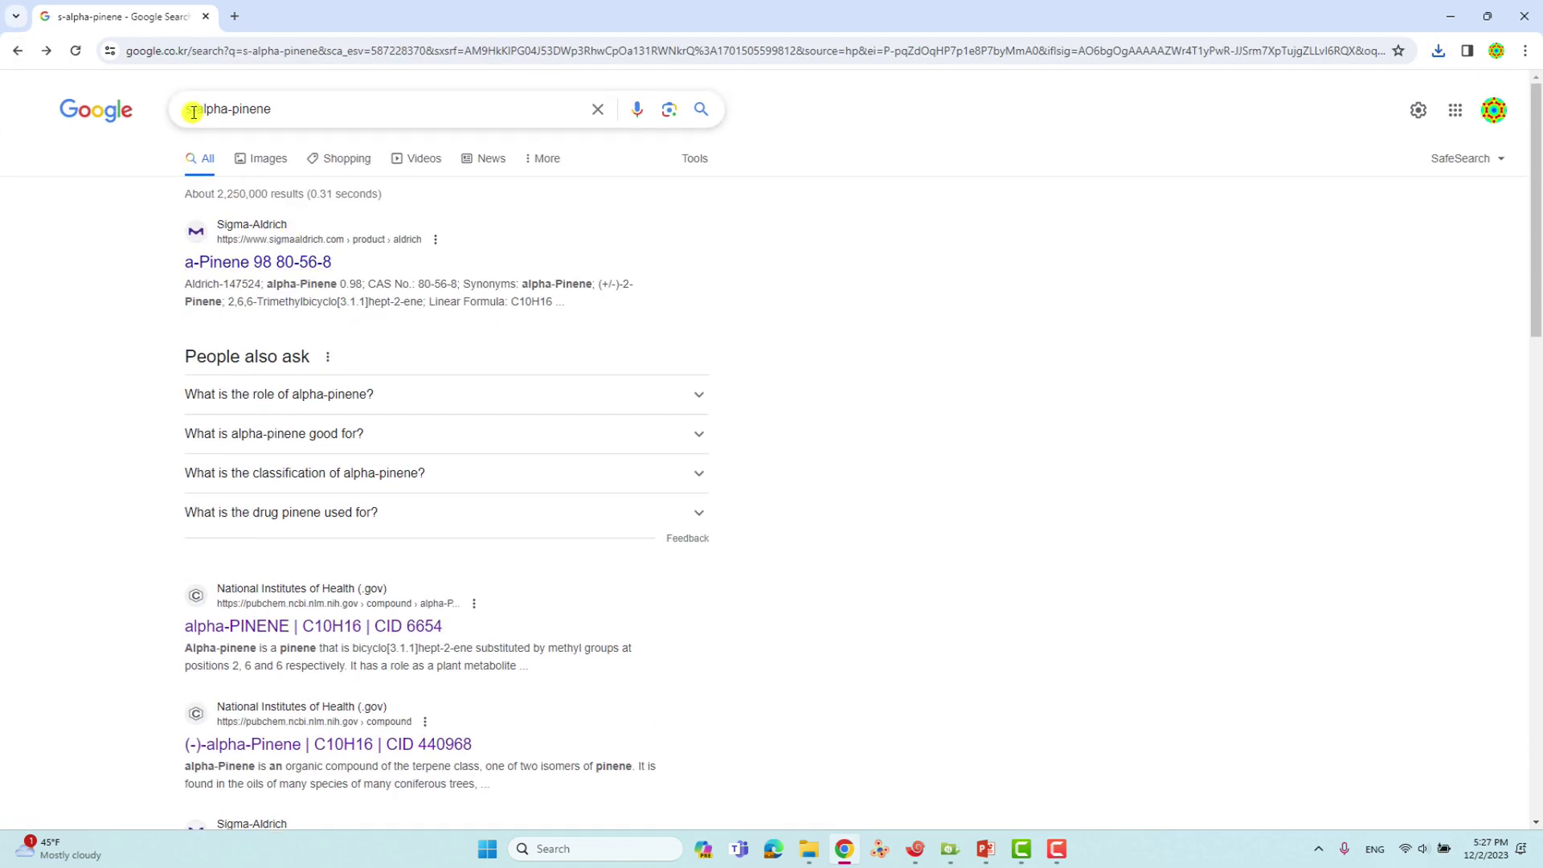
pyautogui.click(183, 115)
pyautogui.press('Delete')
pyautogui.write('r')
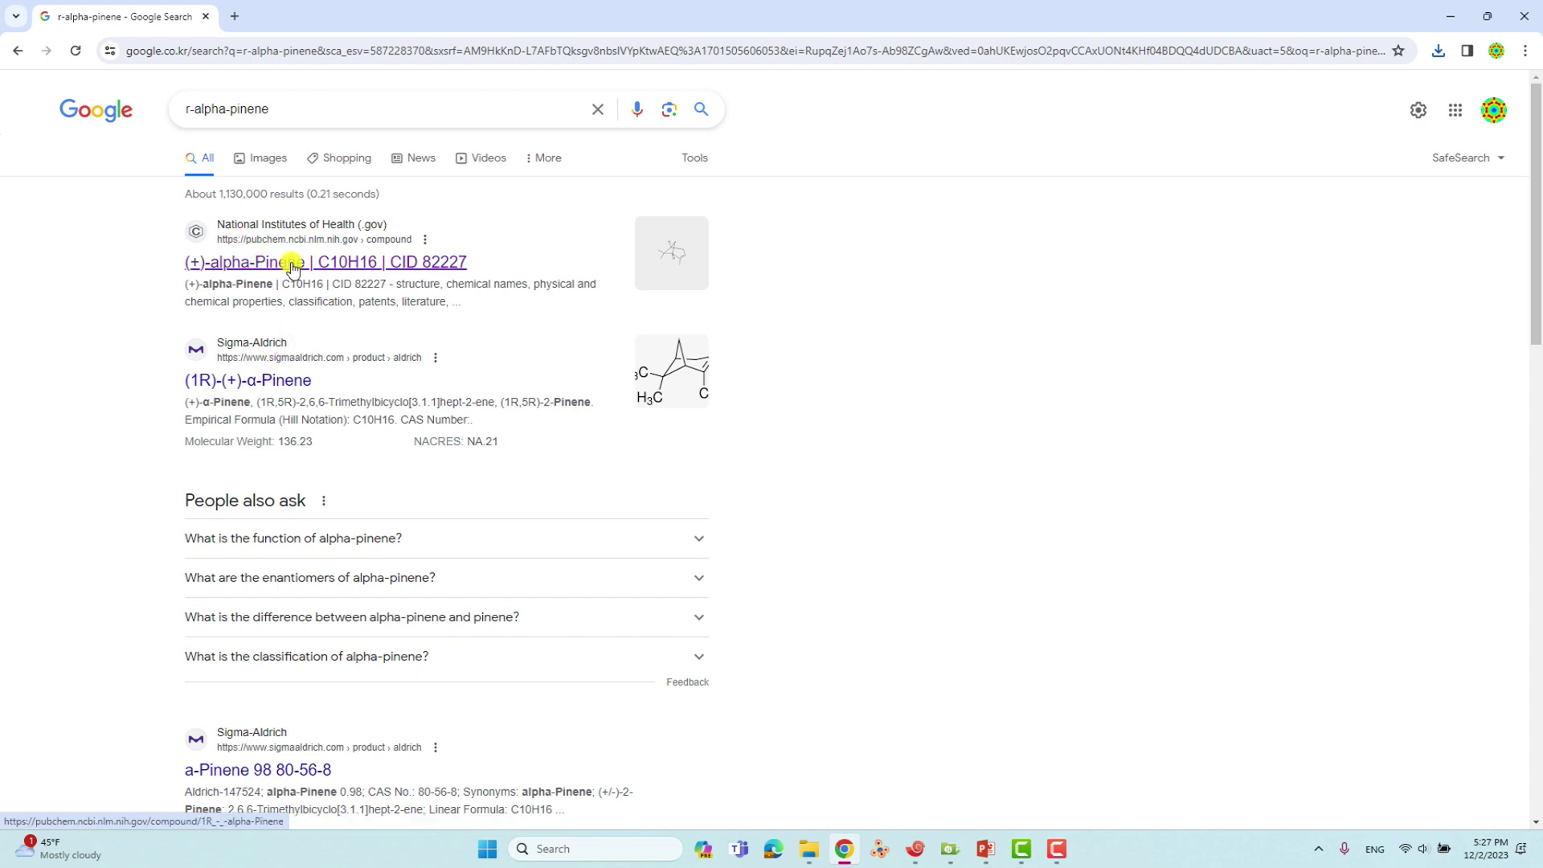
pyautogui.click(291, 269)
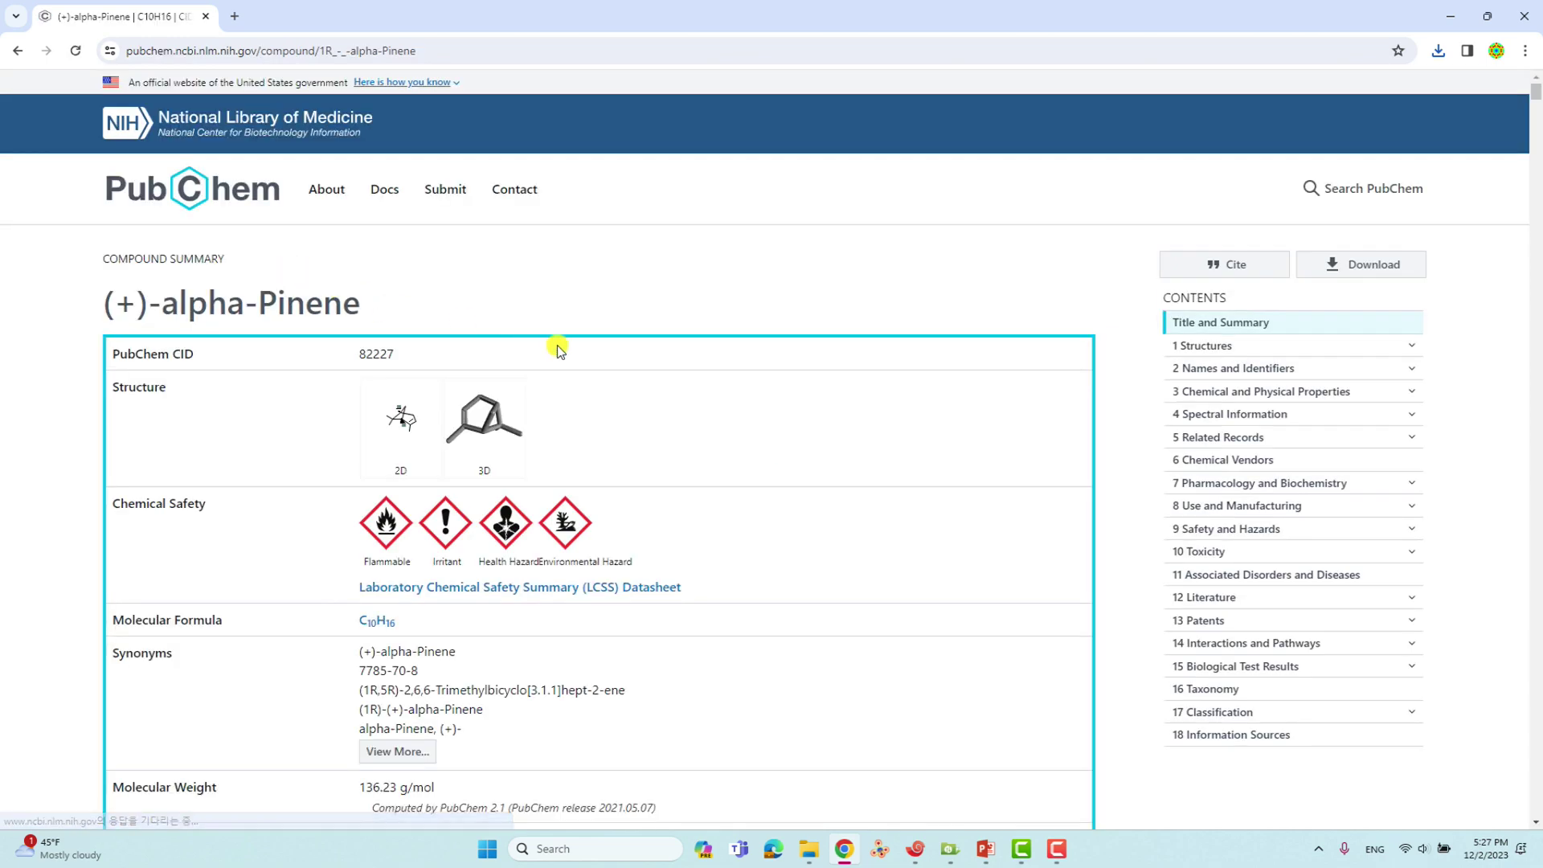
# - Download the 3D conformer coordinates of (+)-alpha-Pinene from PubChem as an SDF file
pyautogui.scroll(-1, 606, 380)
pyautogui.scroll(-5, 607, 380)
pyautogui.scroll(-7, 606, 380)
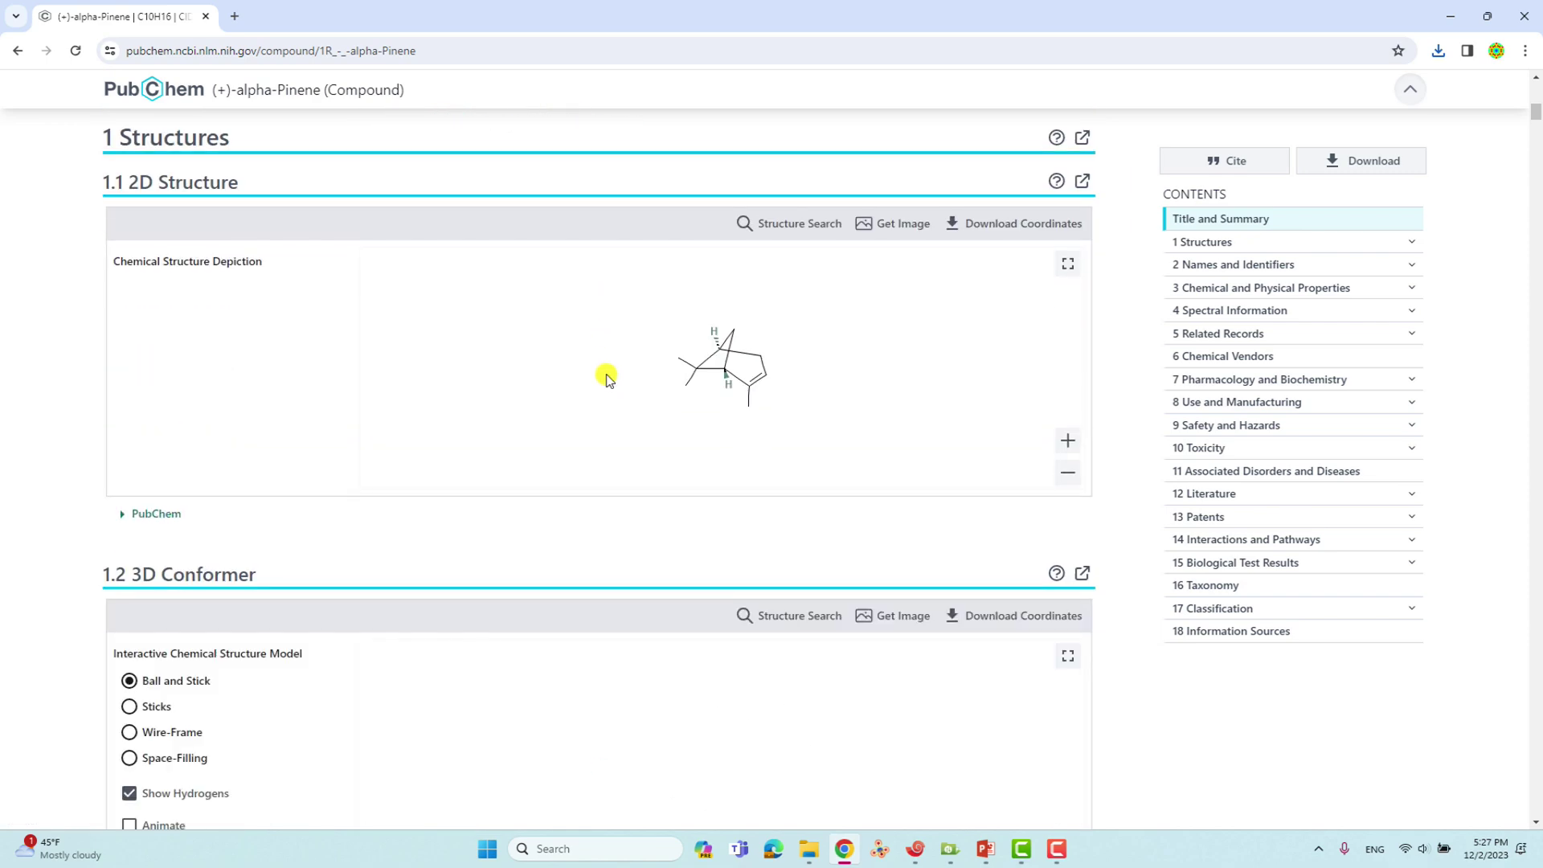
pyautogui.scroll(-5, 606, 380)
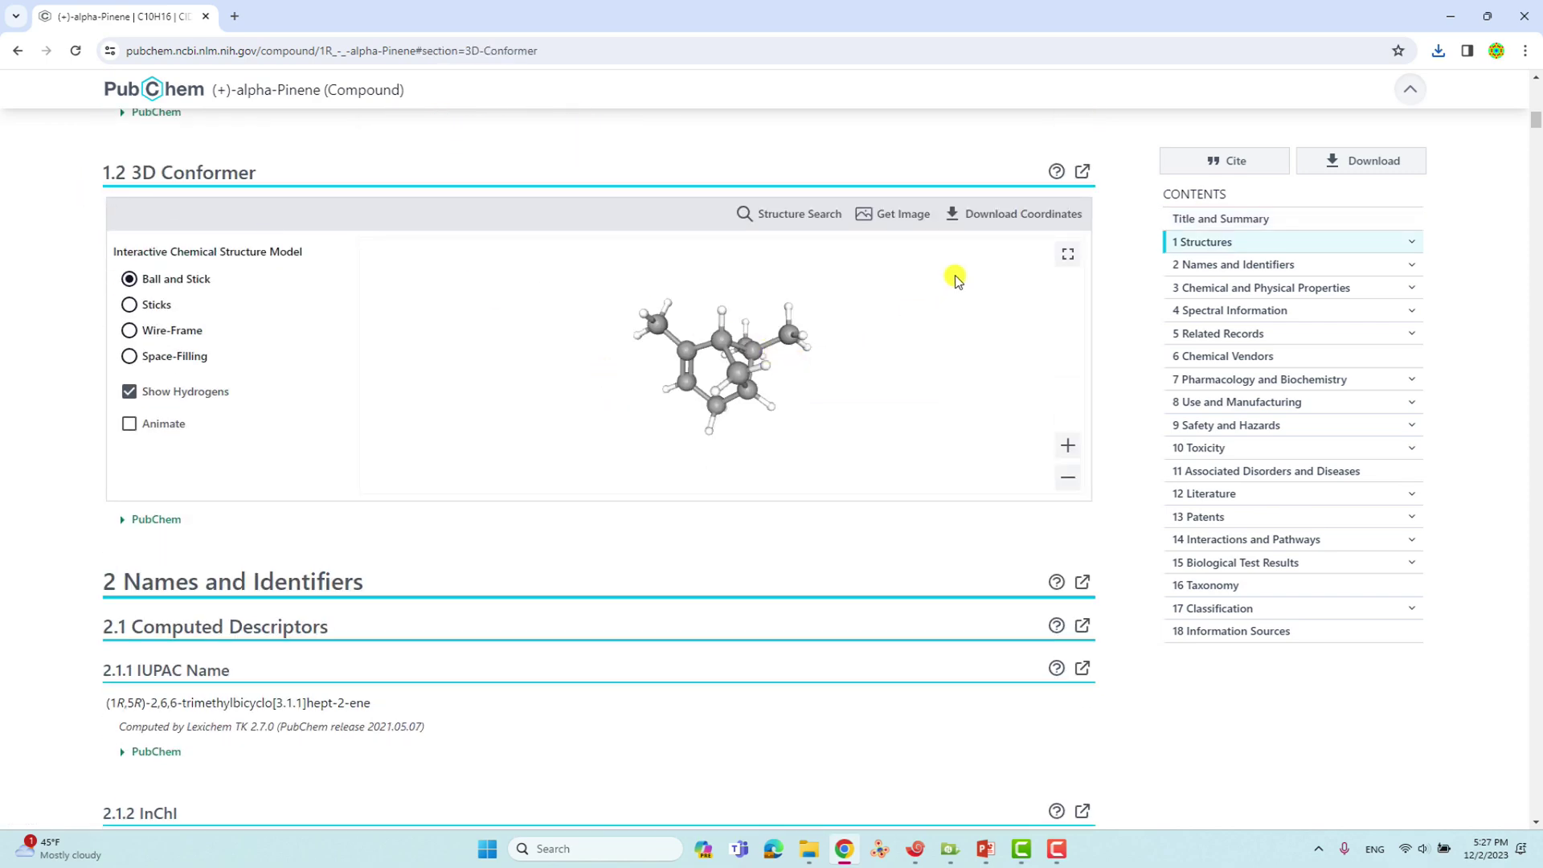
pyautogui.click(1003, 216)
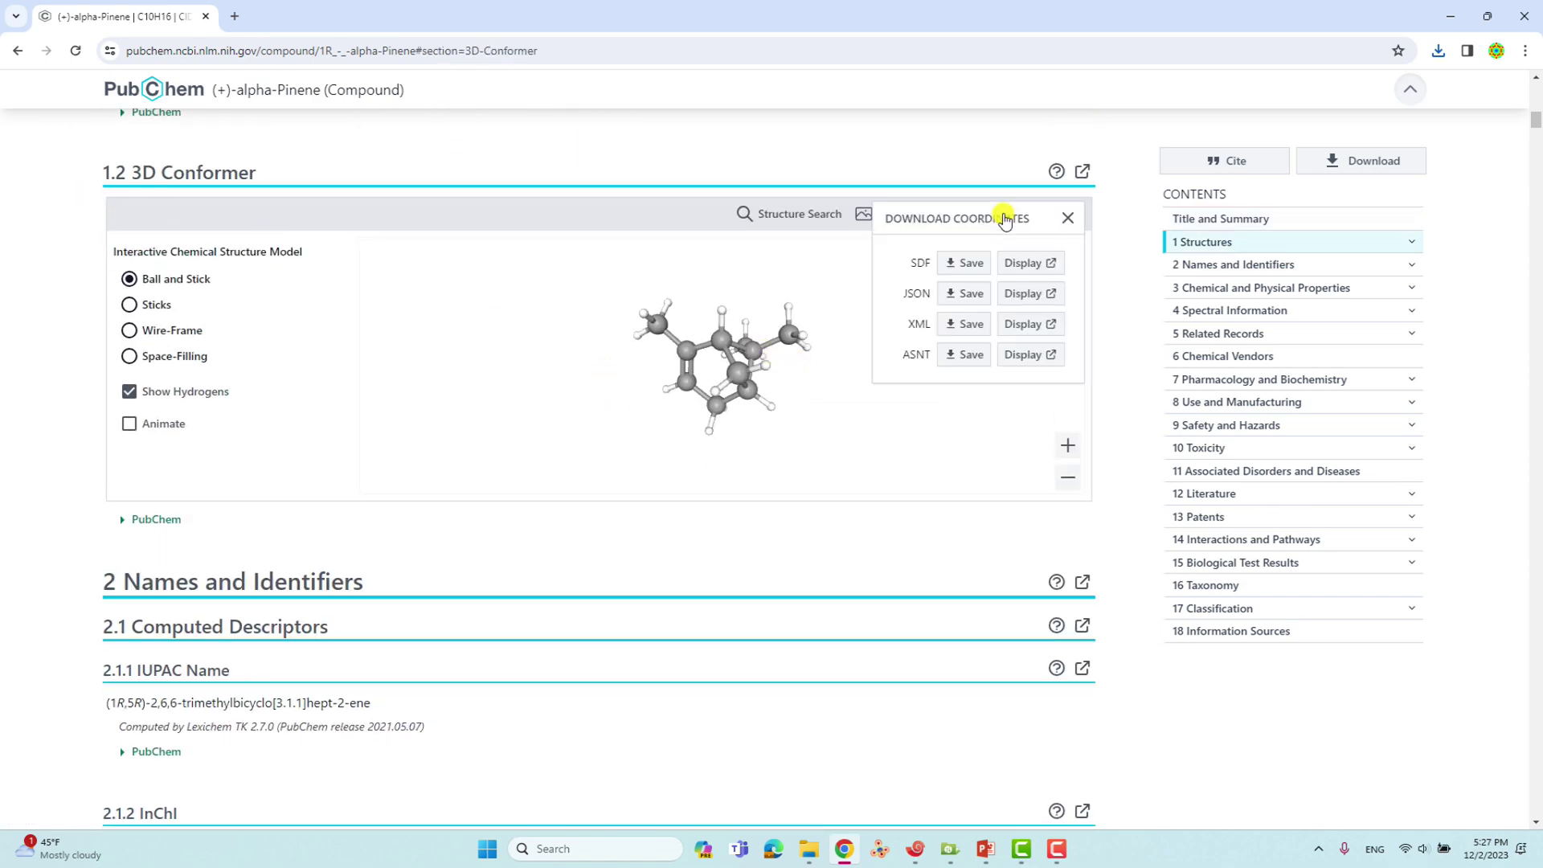
pyautogui.click(969, 265)
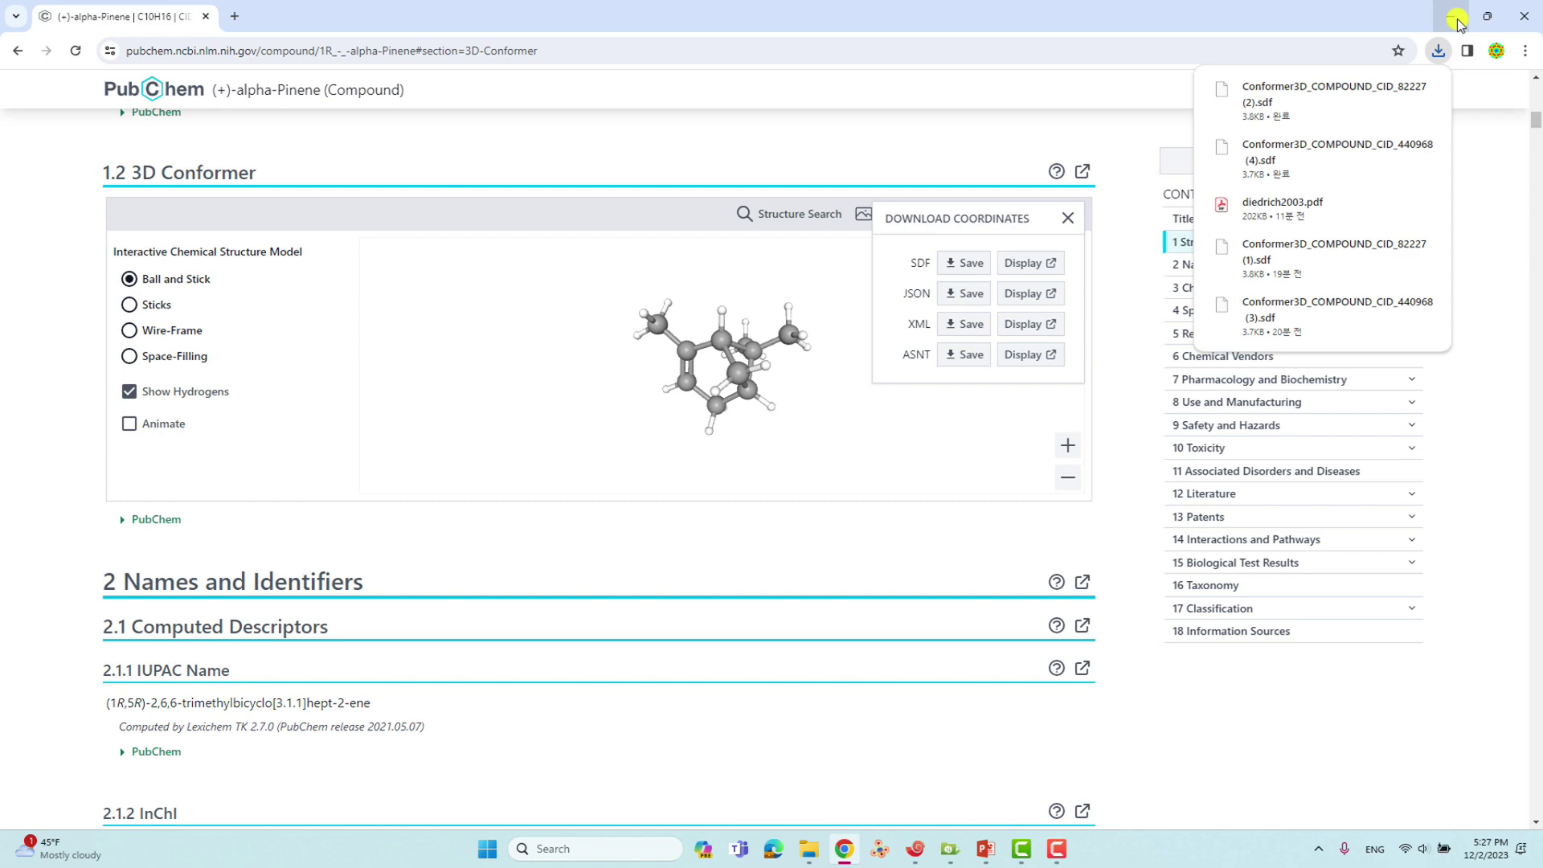
# - Shrink the browser window, launch GaussView, and clear away its startup tips and empty molecule window, placing the main window beside the browser
pyautogui.click(1482, 16)
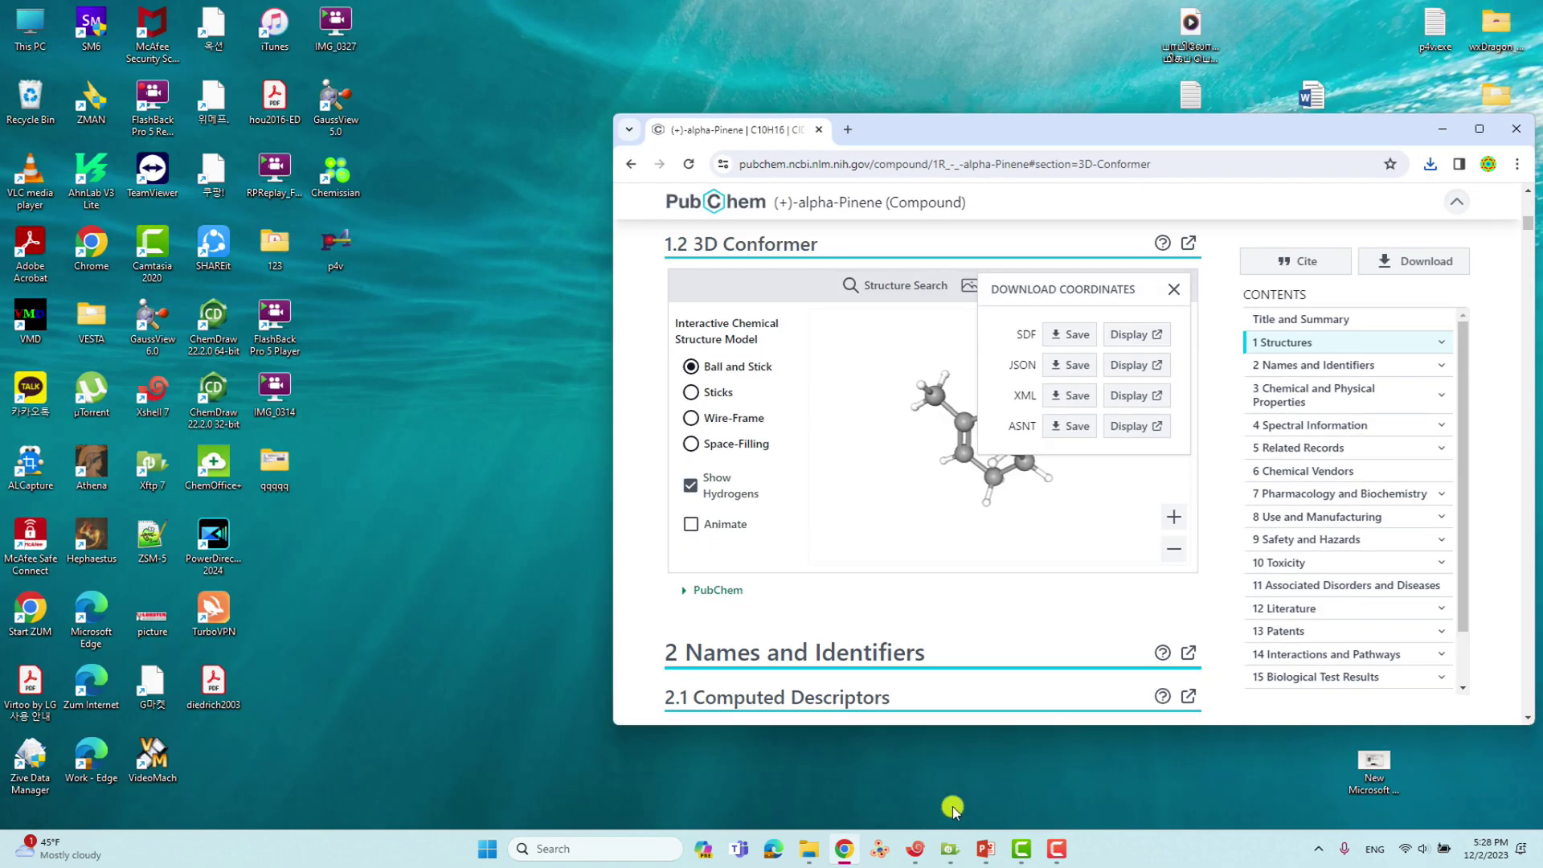
pyautogui.click(604, 857)
pyautogui.write('gaus')
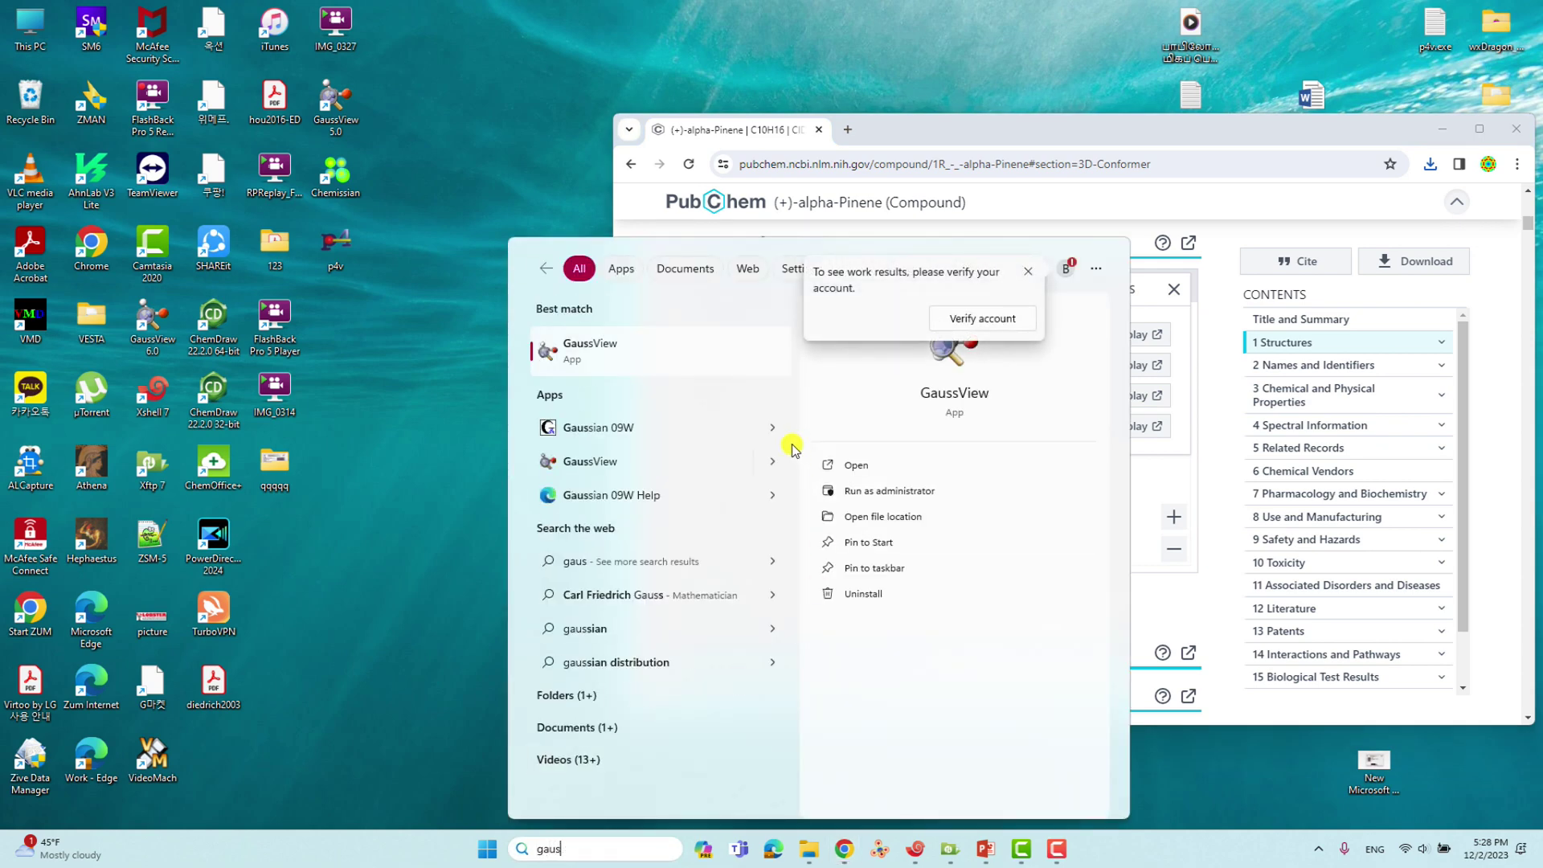
pyautogui.click(613, 360)
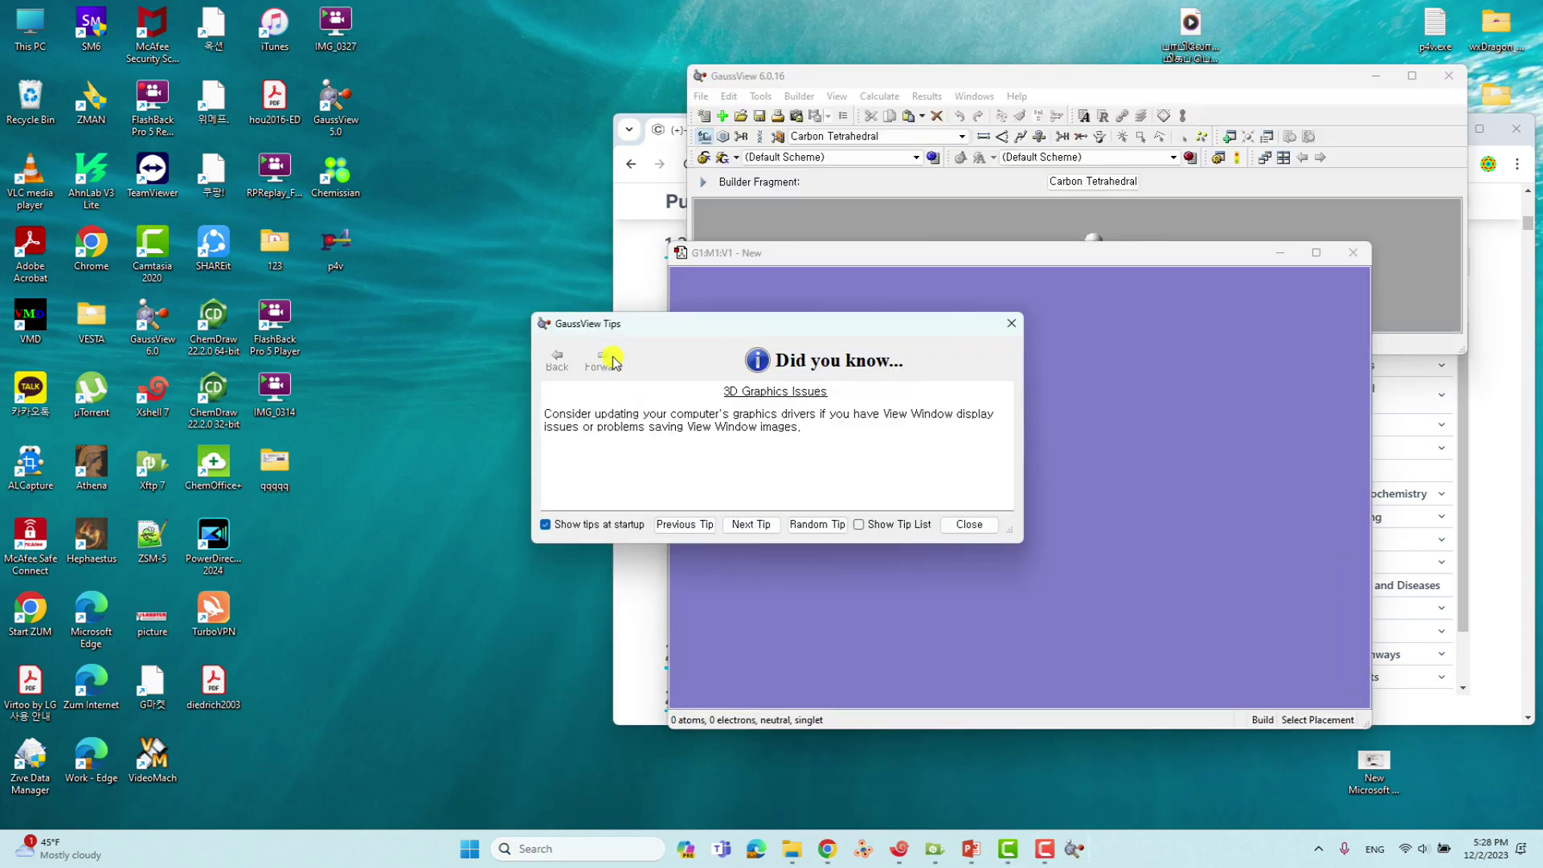
pyautogui.click(1012, 323)
pyautogui.click(1353, 252)
pyautogui.moveTo(1274, 81); pyautogui.dragTo(703, 105)
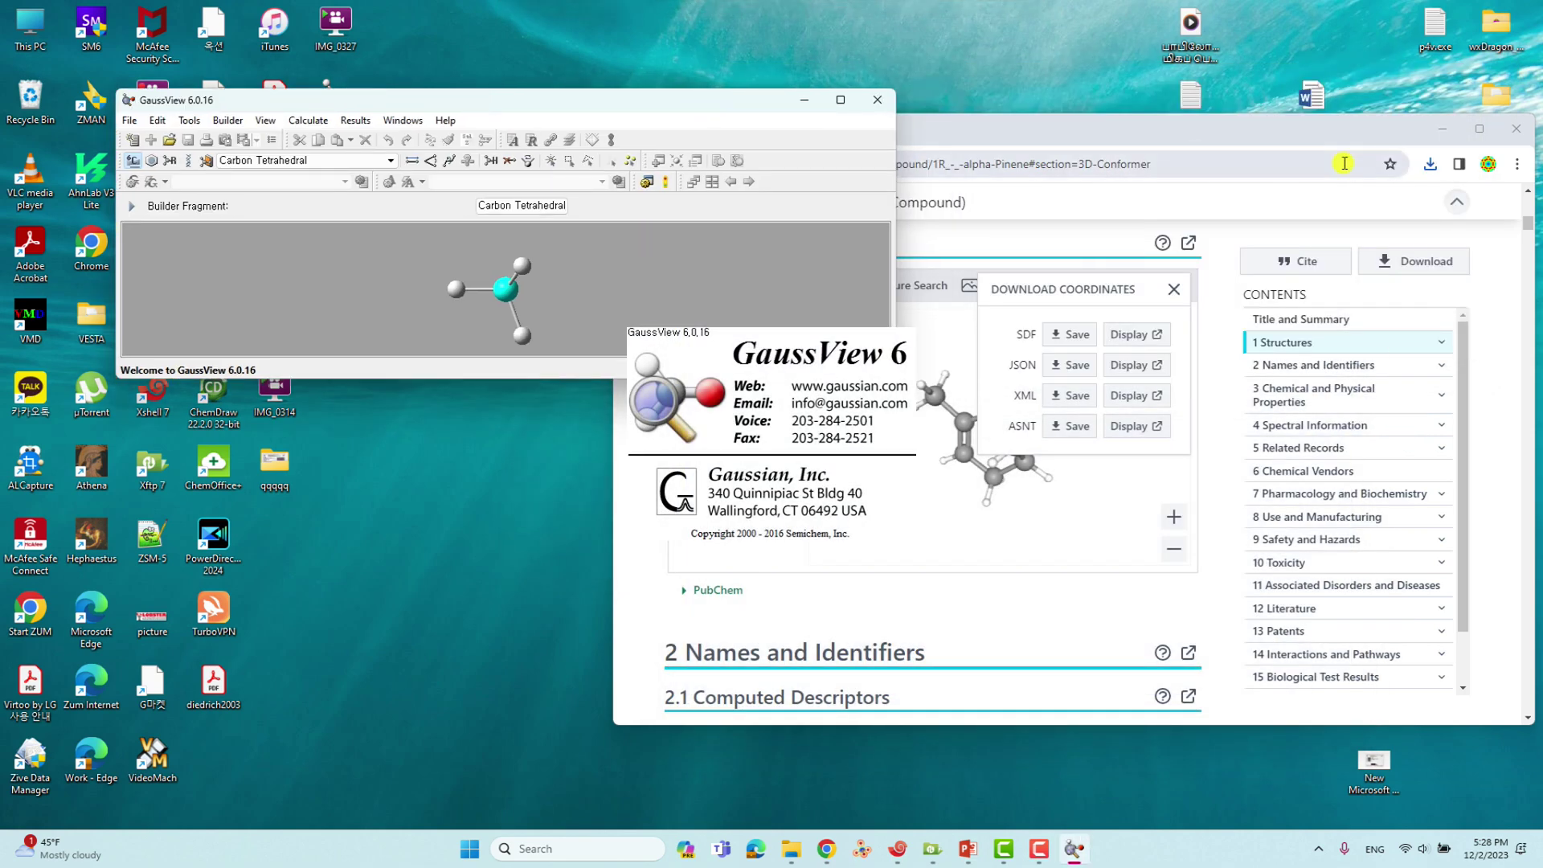
# - Show the browser's downloads folder and load Conformer3D_COMPOUND_CID_440968 (3).sdf from it into GaussView
pyautogui.click(1430, 163)
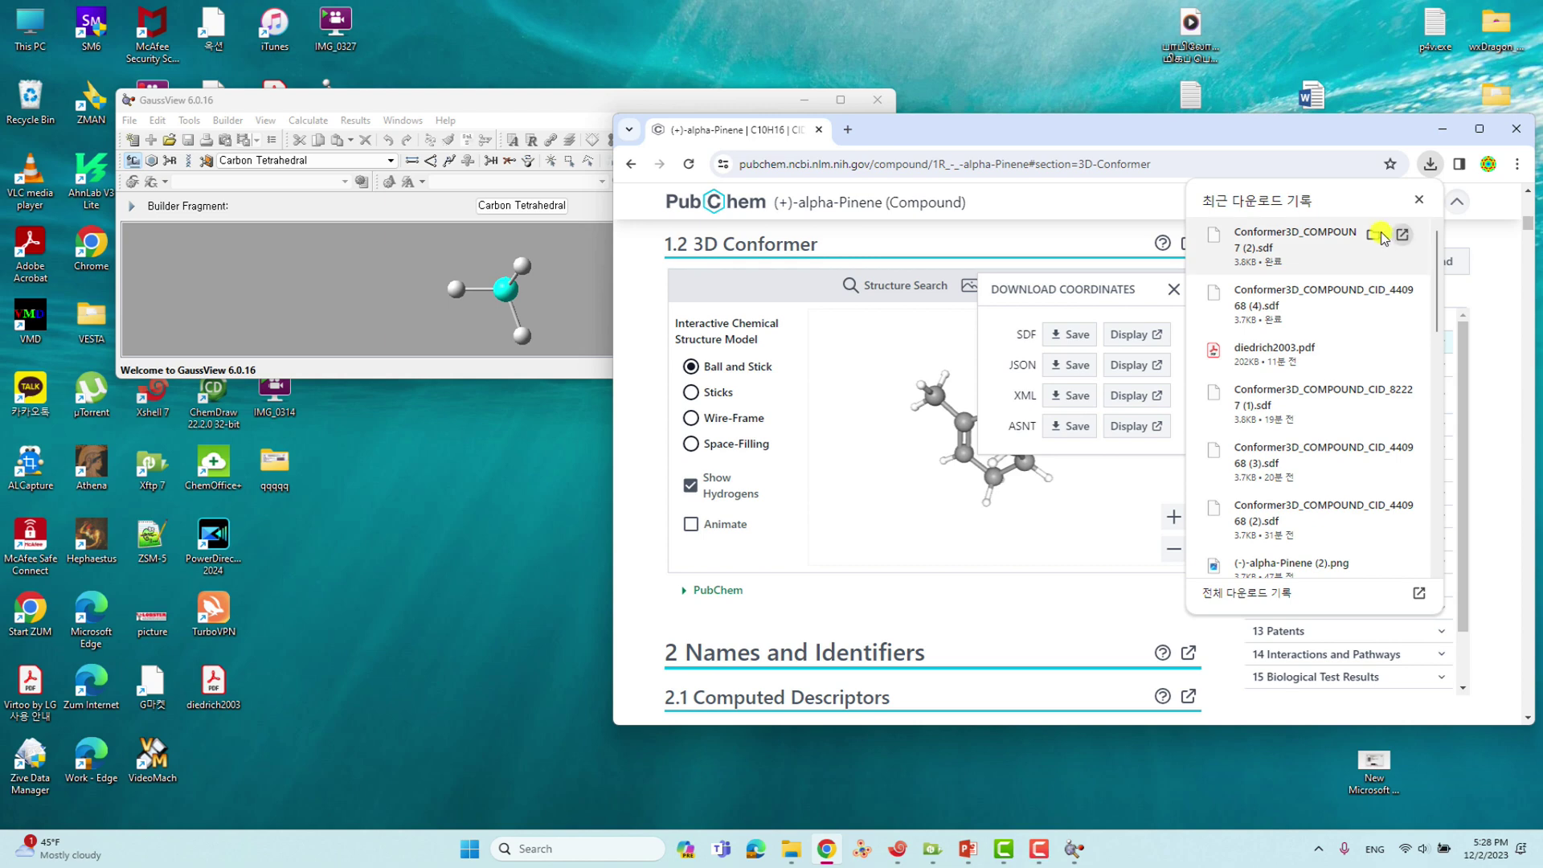
pyautogui.click(1379, 234)
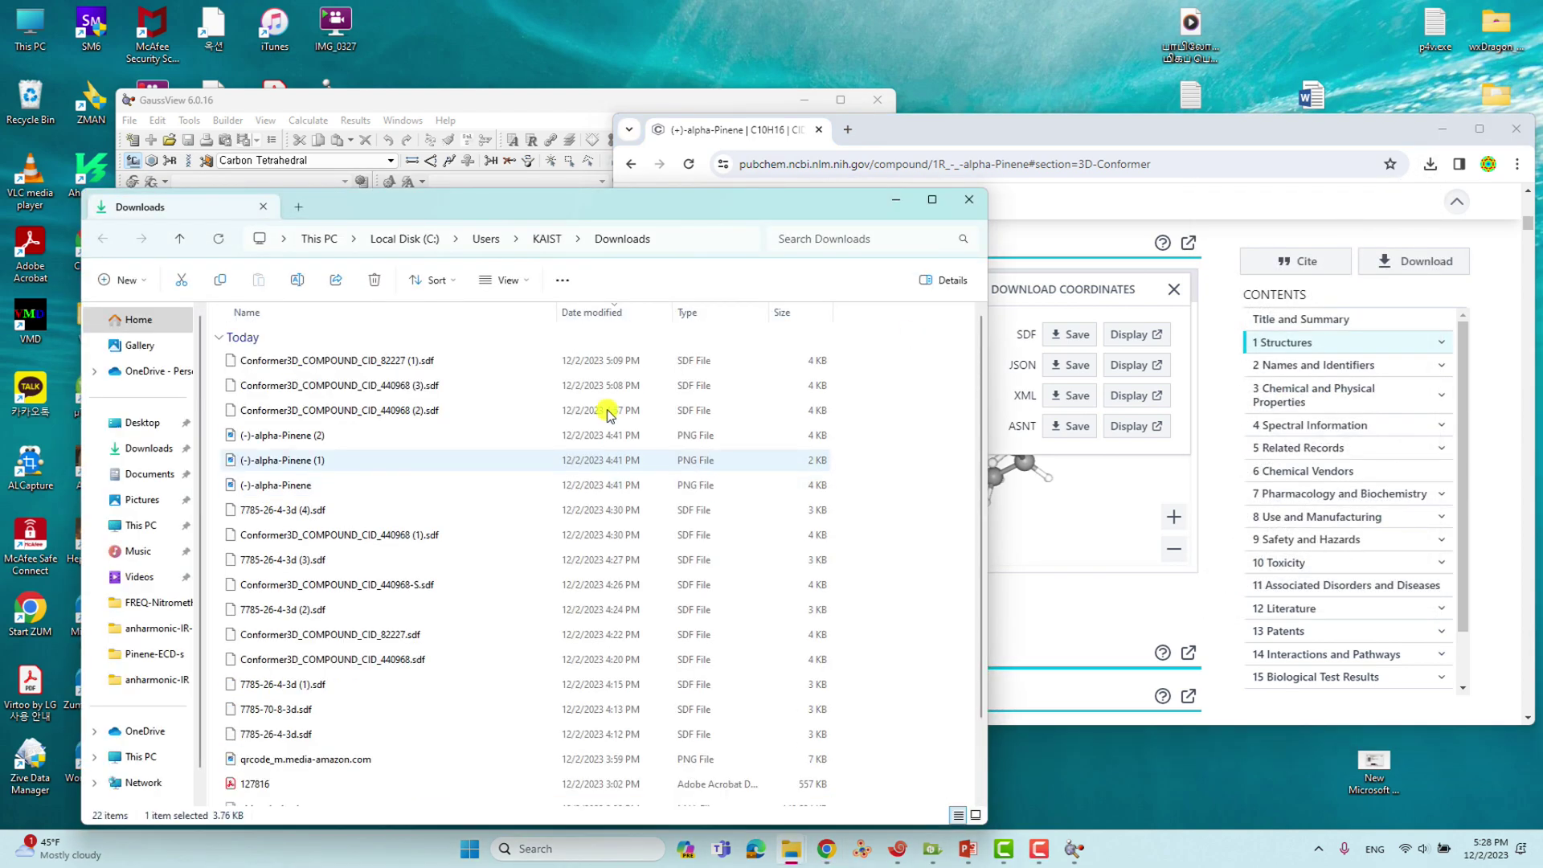
pyautogui.click(409, 388)
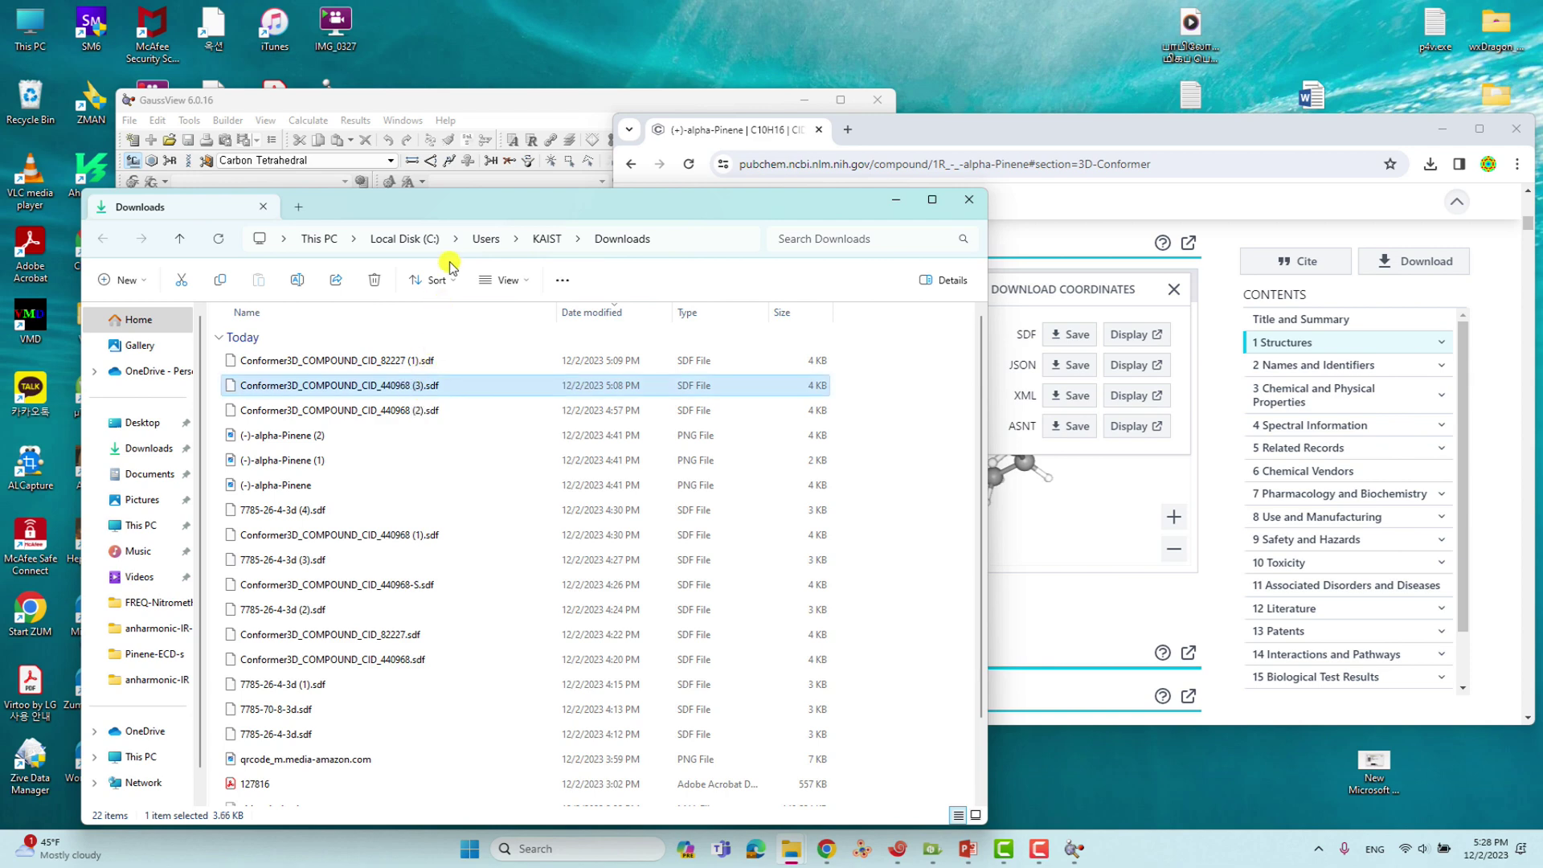
pyautogui.moveTo(461, 211); pyautogui.dragTo(984, 206)
pyautogui.moveTo(888, 386); pyautogui.dragTo(338, 281)
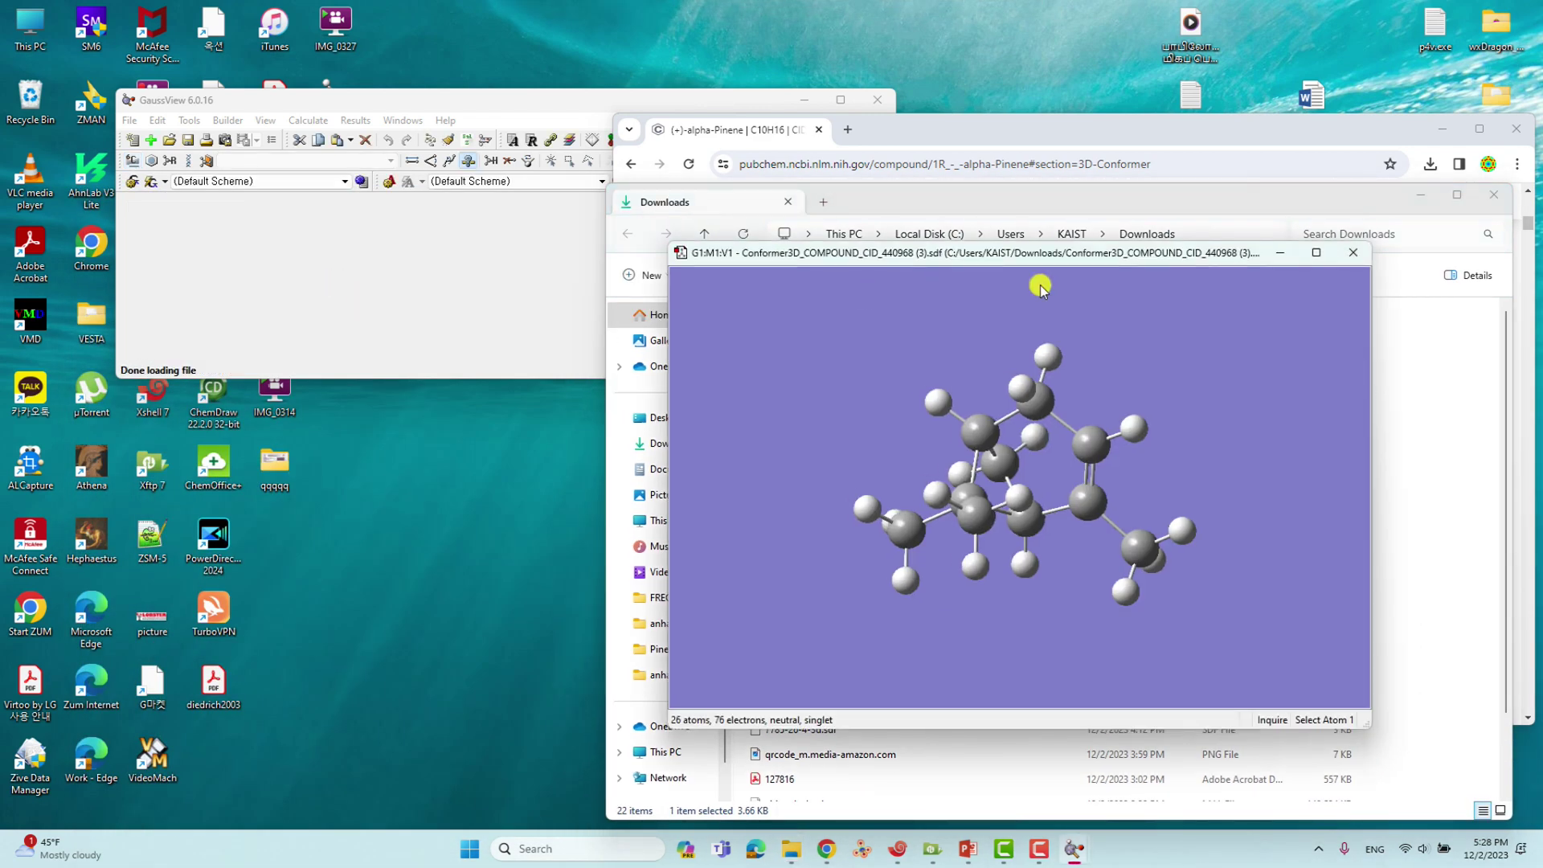
# - Move the loaded molecule window and the browser aside, and load Conformer3D_COMPOUND_CID_82227 (1).sdf from the Downloads folder into GaussView
pyautogui.moveTo(1102, 261); pyautogui.dragTo(375, 312)
pyautogui.moveTo(911, 137); pyautogui.dragTo(1145, 150)
pyautogui.click(799, 359)
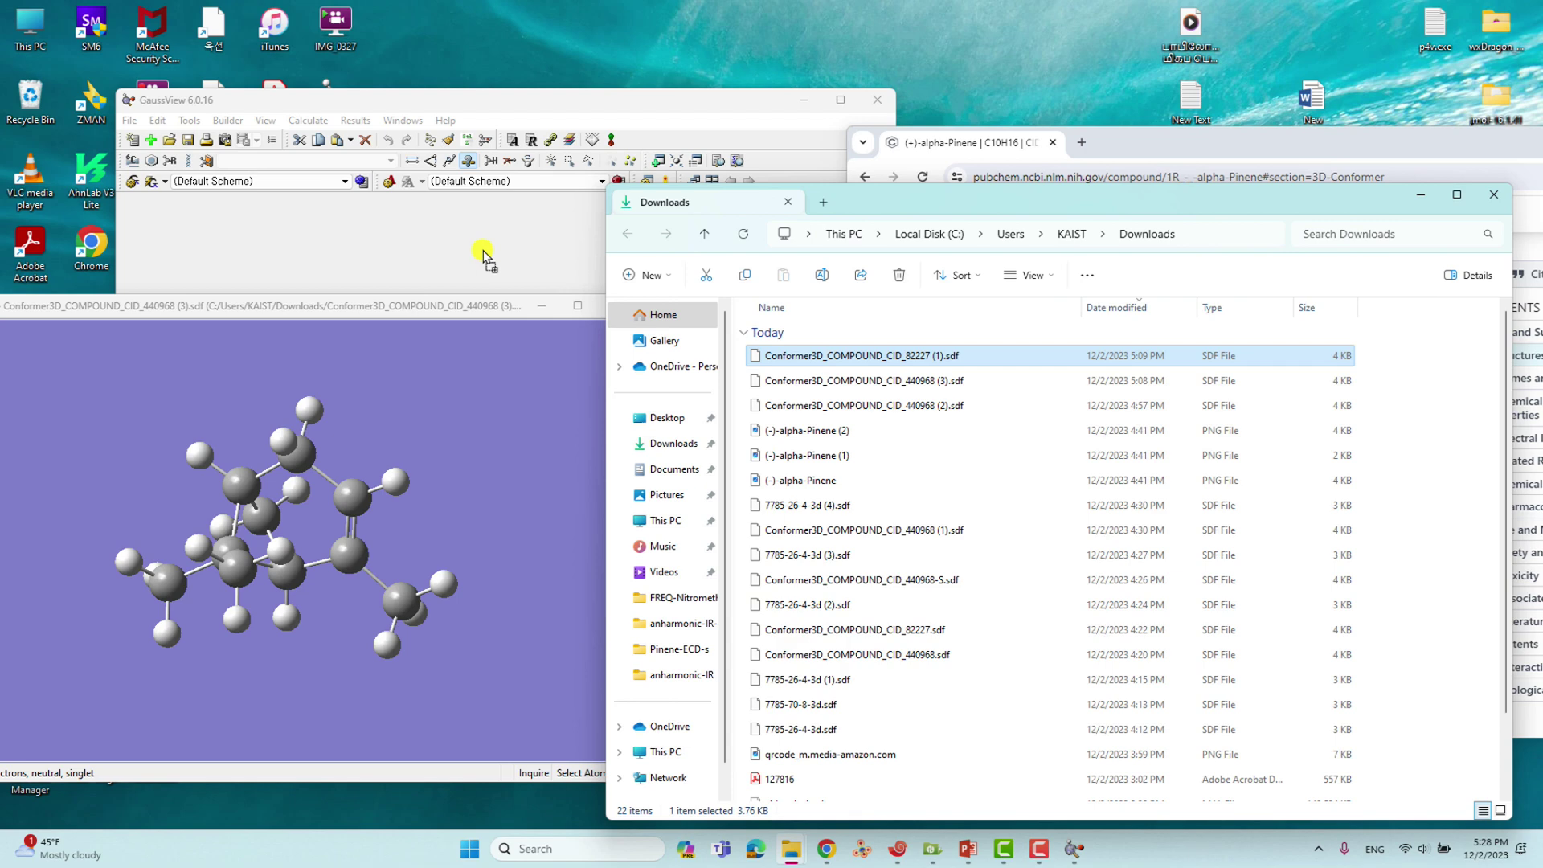
pyautogui.moveTo(485, 241); pyautogui.dragTo(482, 235)
# - Minimize the Downloads folder and arrange the two molecule windows side by side, with CID 440968 to the left of CID 82227, for comparison
pyautogui.moveTo(622, 326)
pyautogui.mouseDown()
pyautogui.moveTo(850, 327)
pyautogui.moveTo(629, 313)
pyautogui.mouseUp()
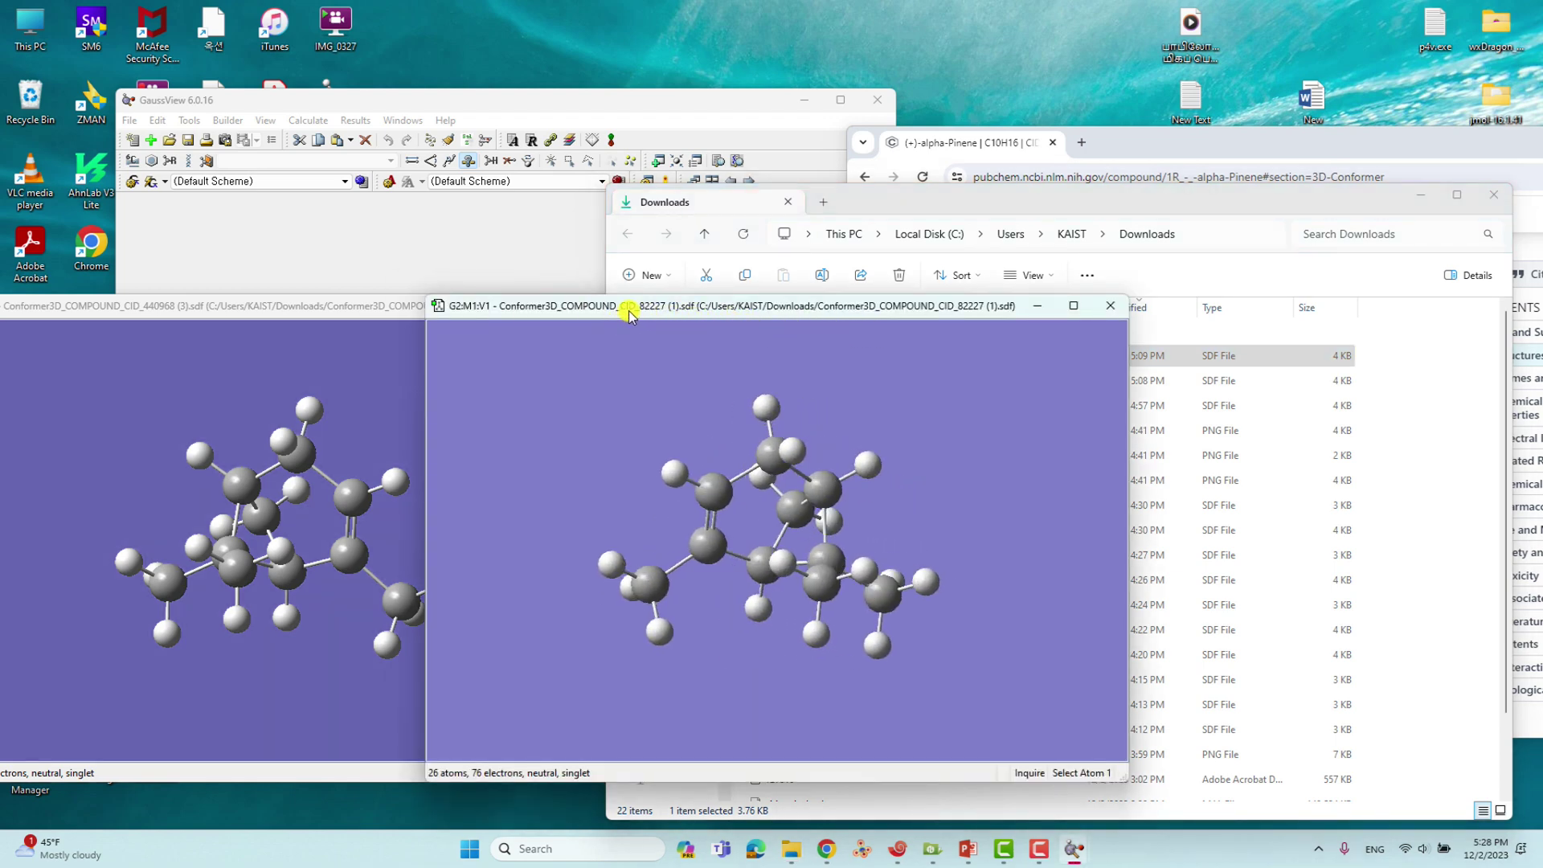
pyautogui.moveTo(685, 307); pyautogui.dragTo(861, 302)
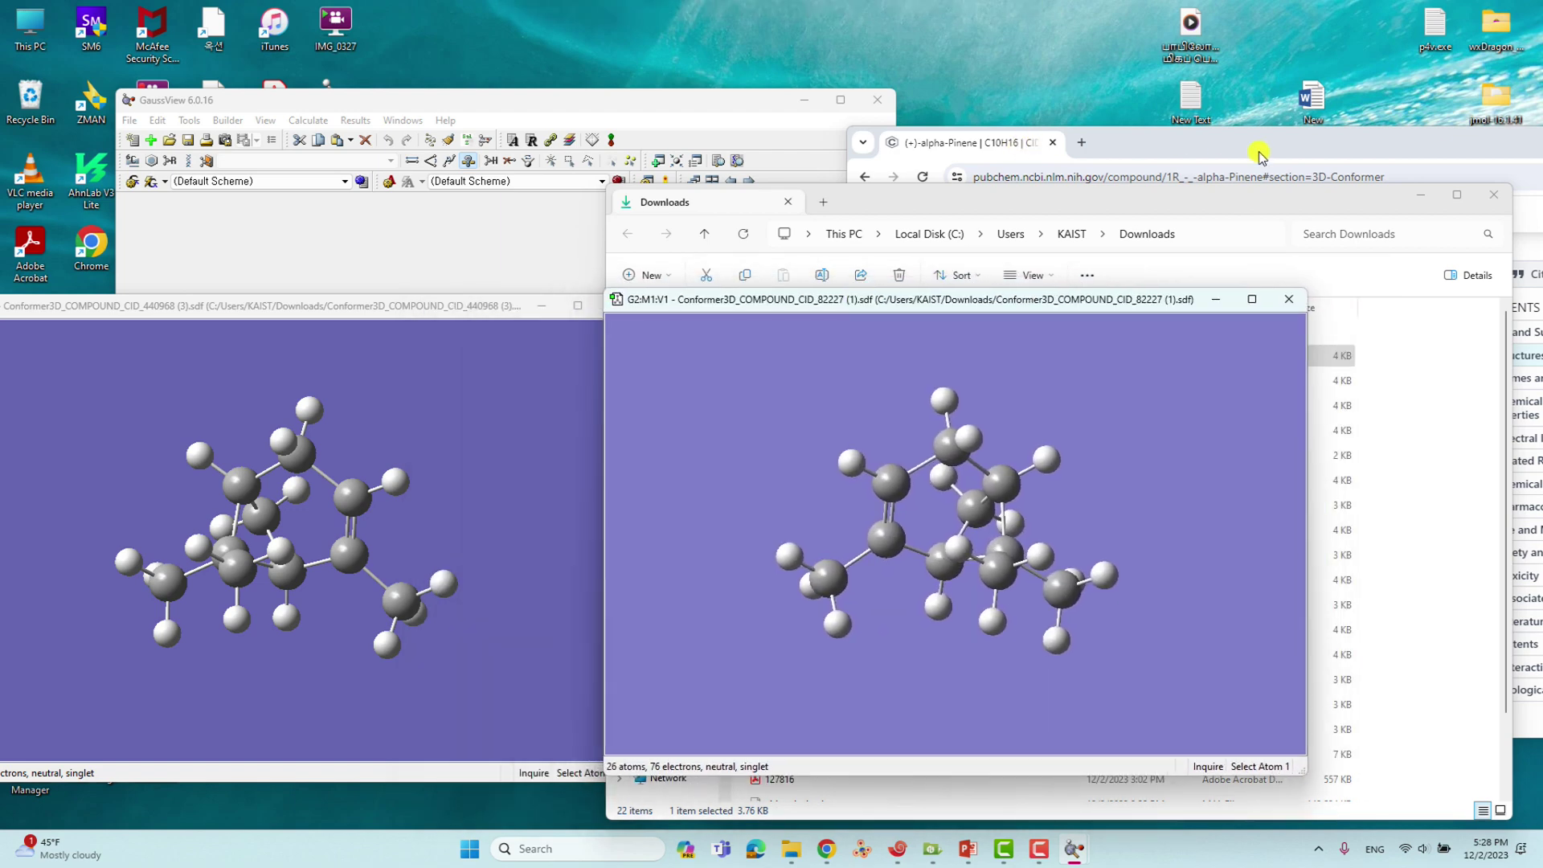
pyautogui.click(1418, 194)
pyautogui.moveTo(650, 103); pyautogui.dragTo(654, 64)
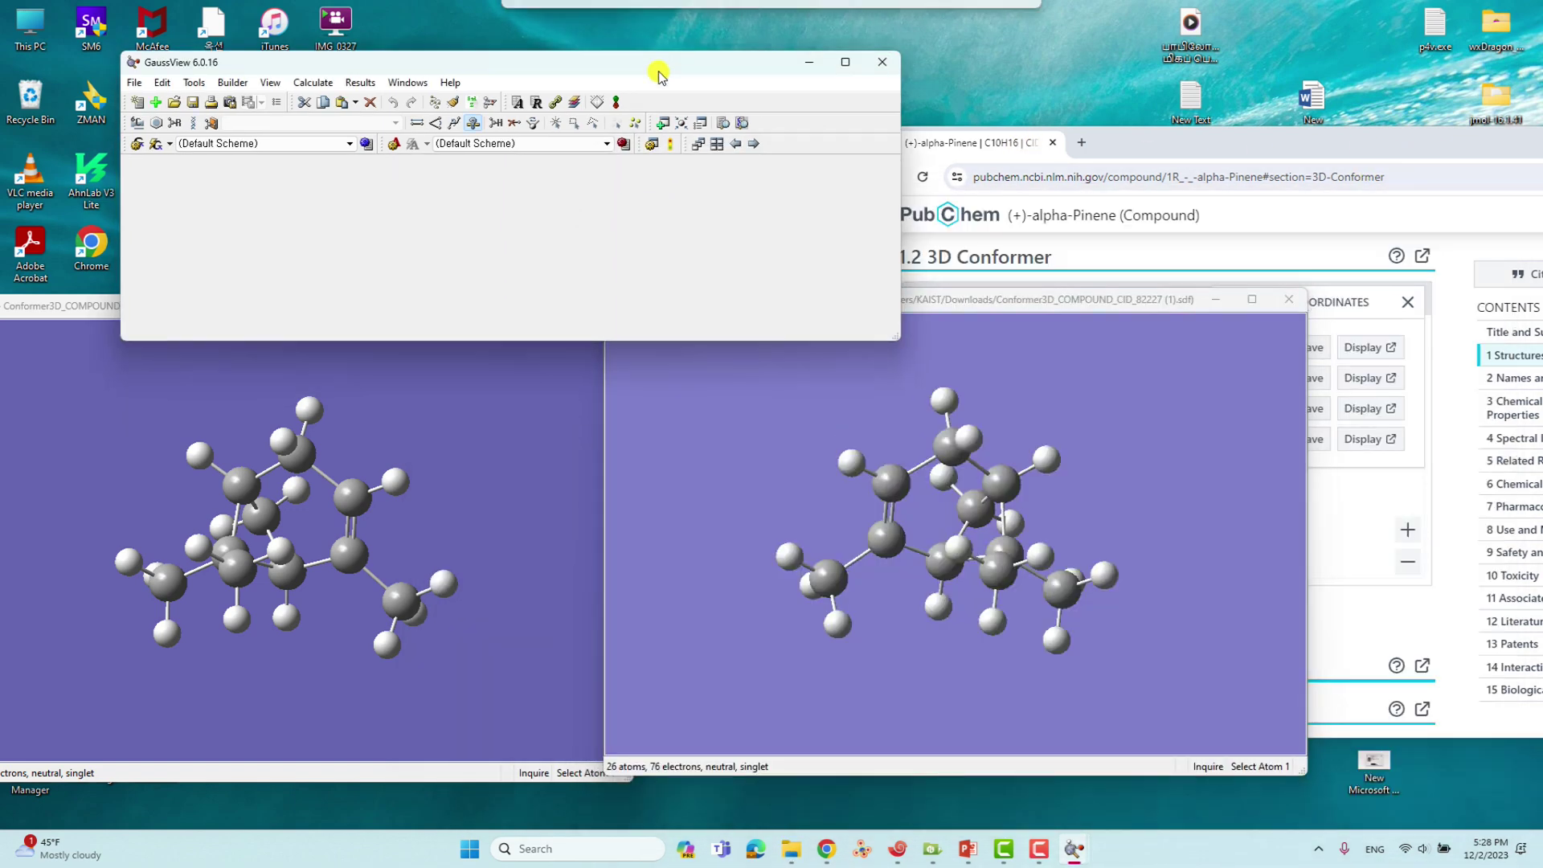
pyautogui.moveTo(985, 300); pyautogui.dragTo(988, 329)
pyautogui.click(523, 469)
pyautogui.moveTo(727, 325); pyautogui.dragTo(889, 236)
pyautogui.moveTo(506, 306); pyautogui.dragTo(613, 231)
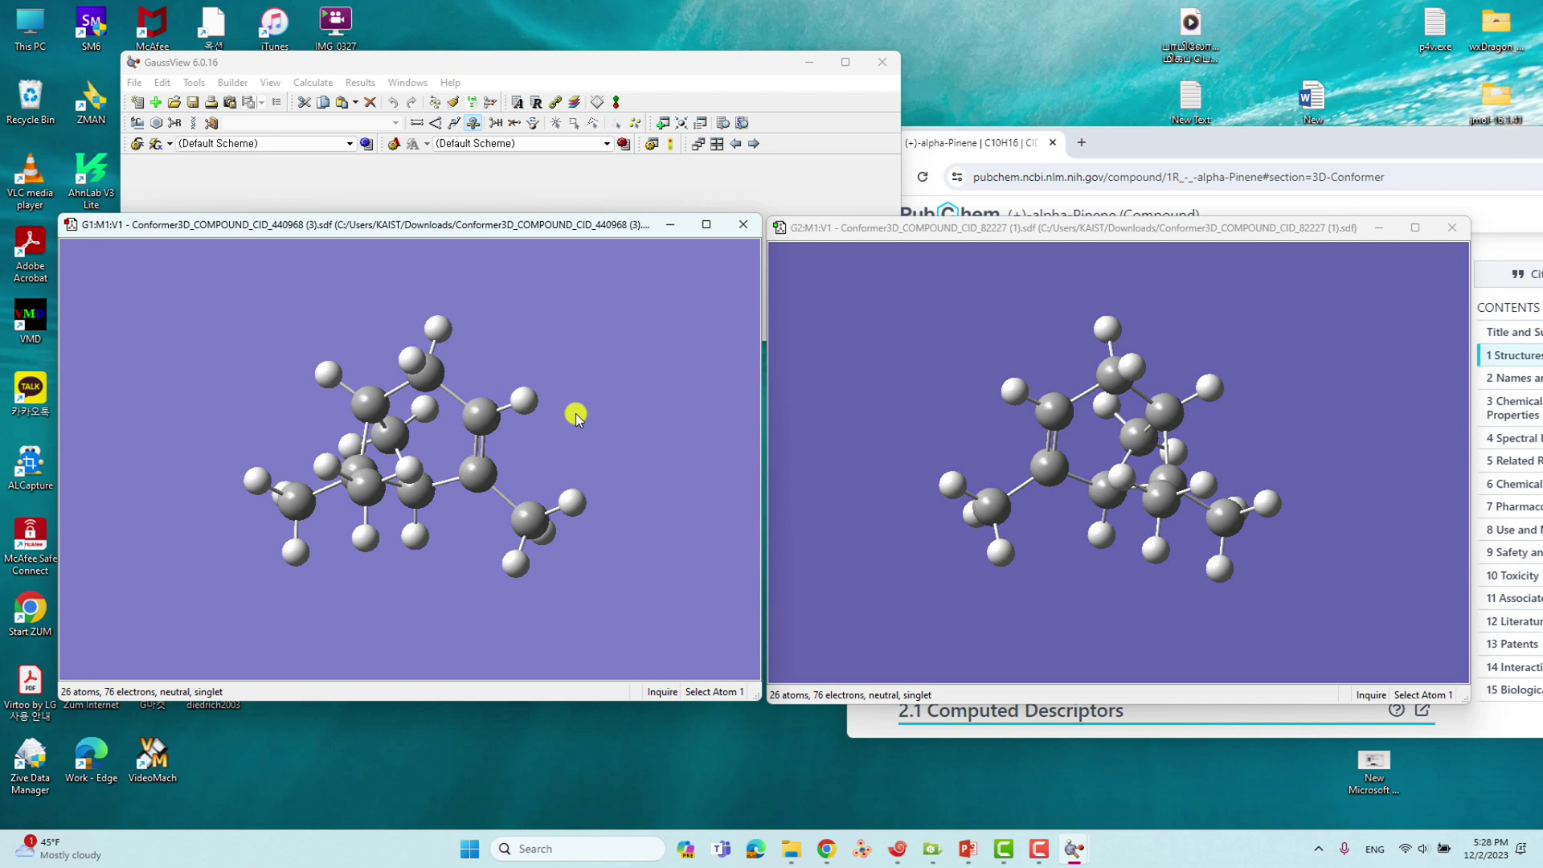
pyautogui.moveTo(533, 447)
pyautogui.mouseDown()
pyautogui.moveTo(531, 466)
pyautogui.moveTo(533, 451)
pyautogui.mouseUp()
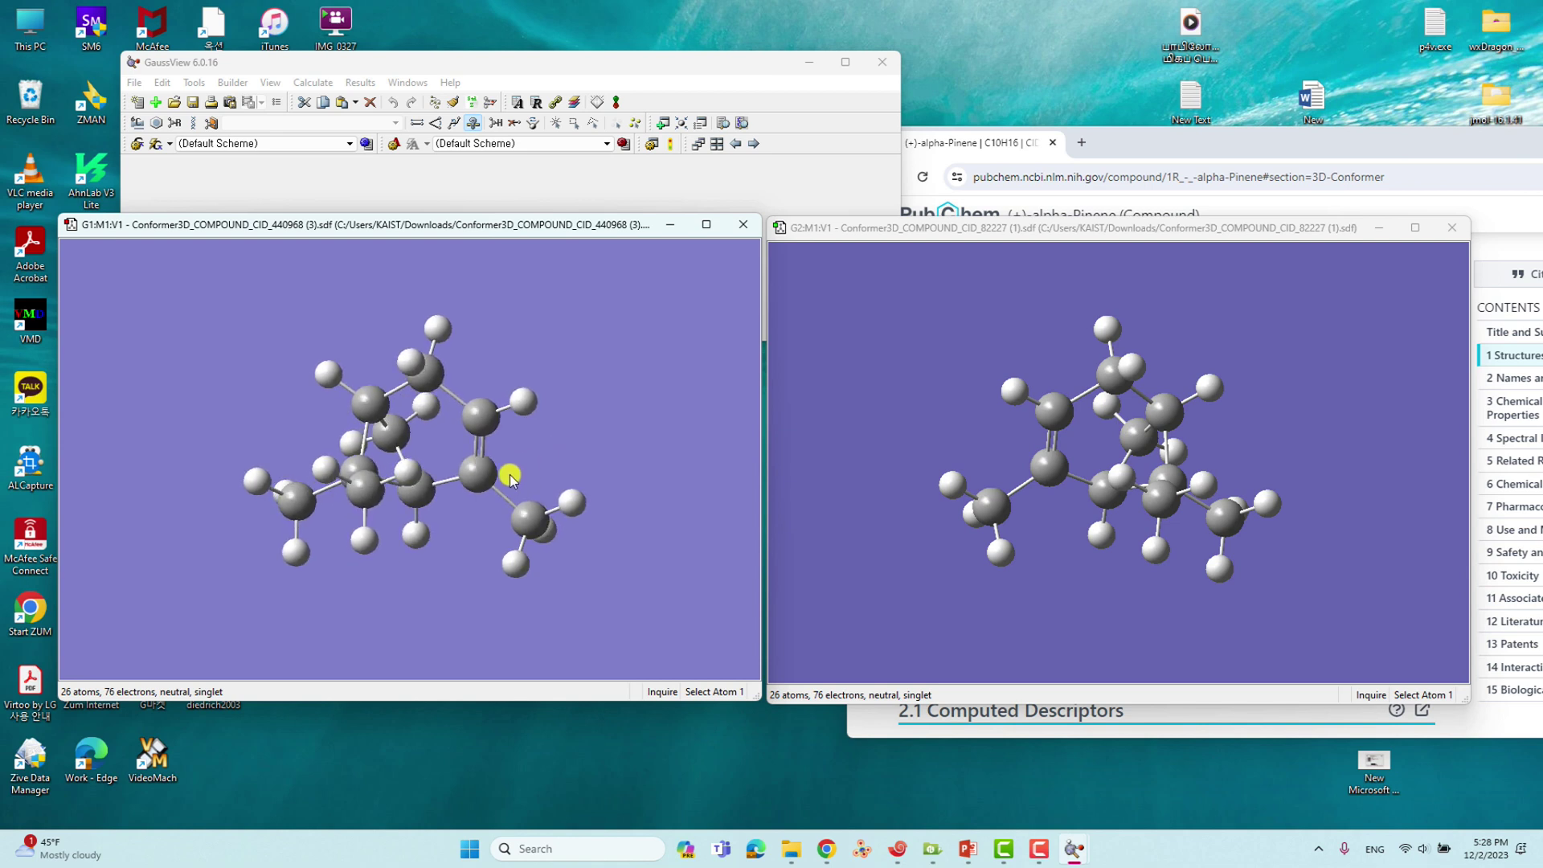
# - Rotate the CID 82227 molecule slightly, close both molecule windows and GaussView, and minimize the browser to clear the desktop
pyautogui.click(1071, 474)
pyautogui.moveTo(1115, 426); pyautogui.dragTo(1111, 428)
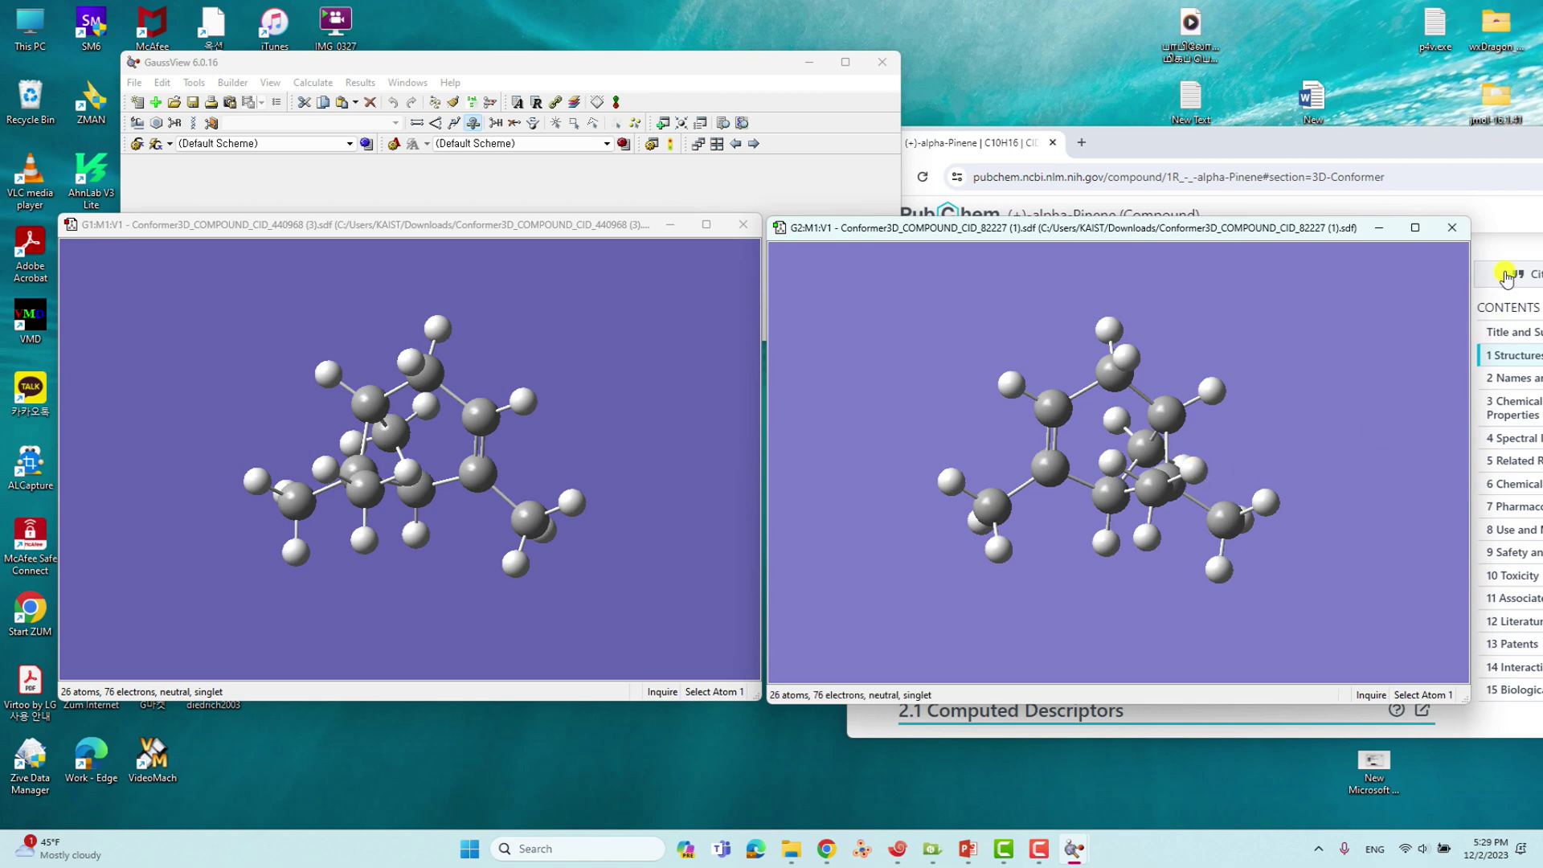
pyautogui.click(1452, 227)
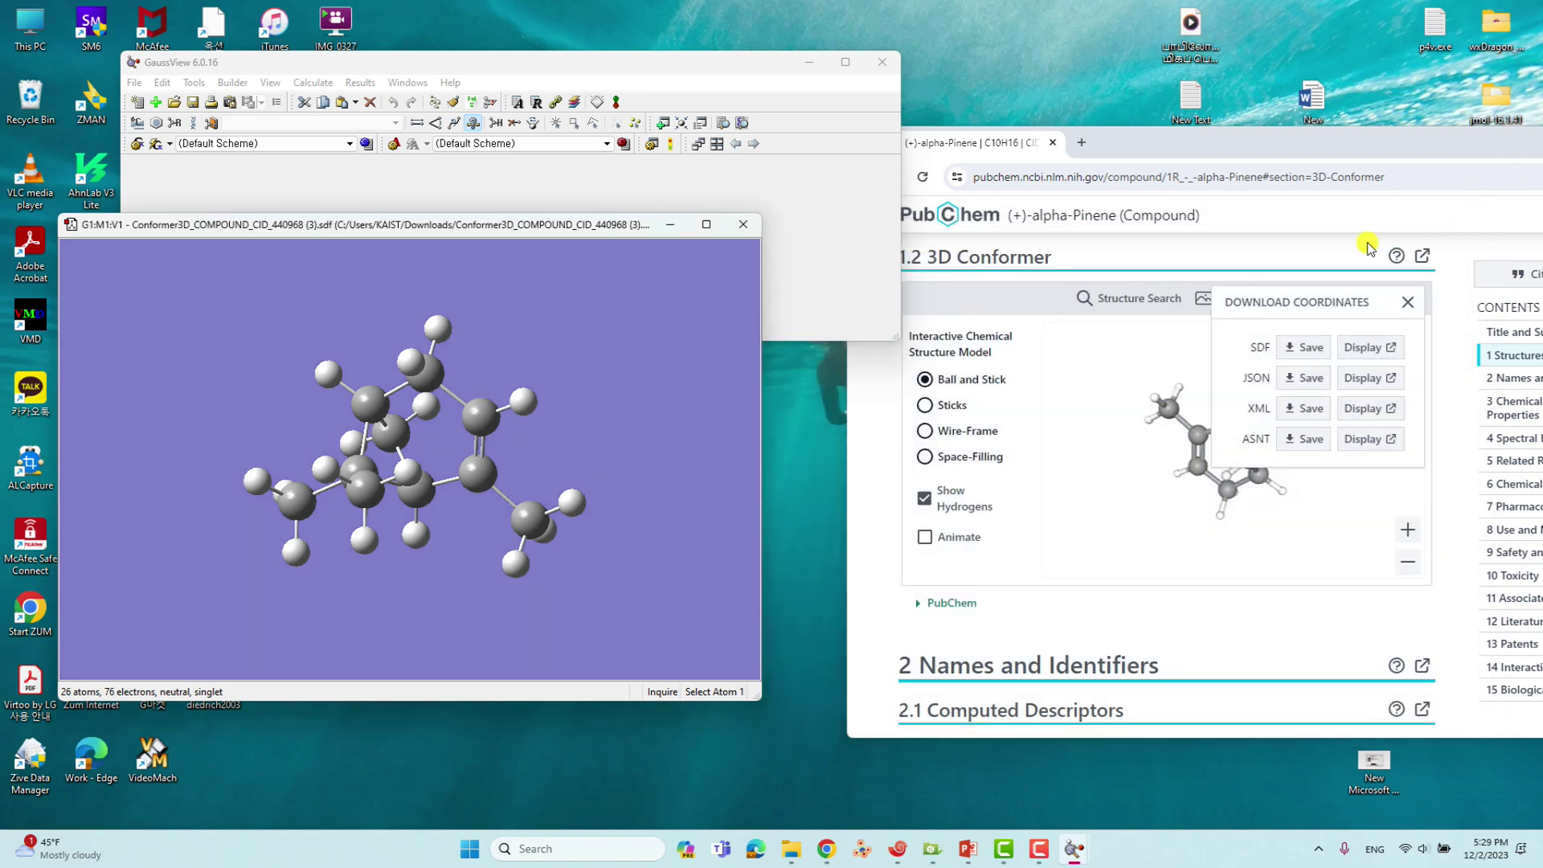
pyautogui.click(742, 225)
pyautogui.click(882, 62)
pyautogui.moveTo(975, 132); pyautogui.dragTo(662, 159)
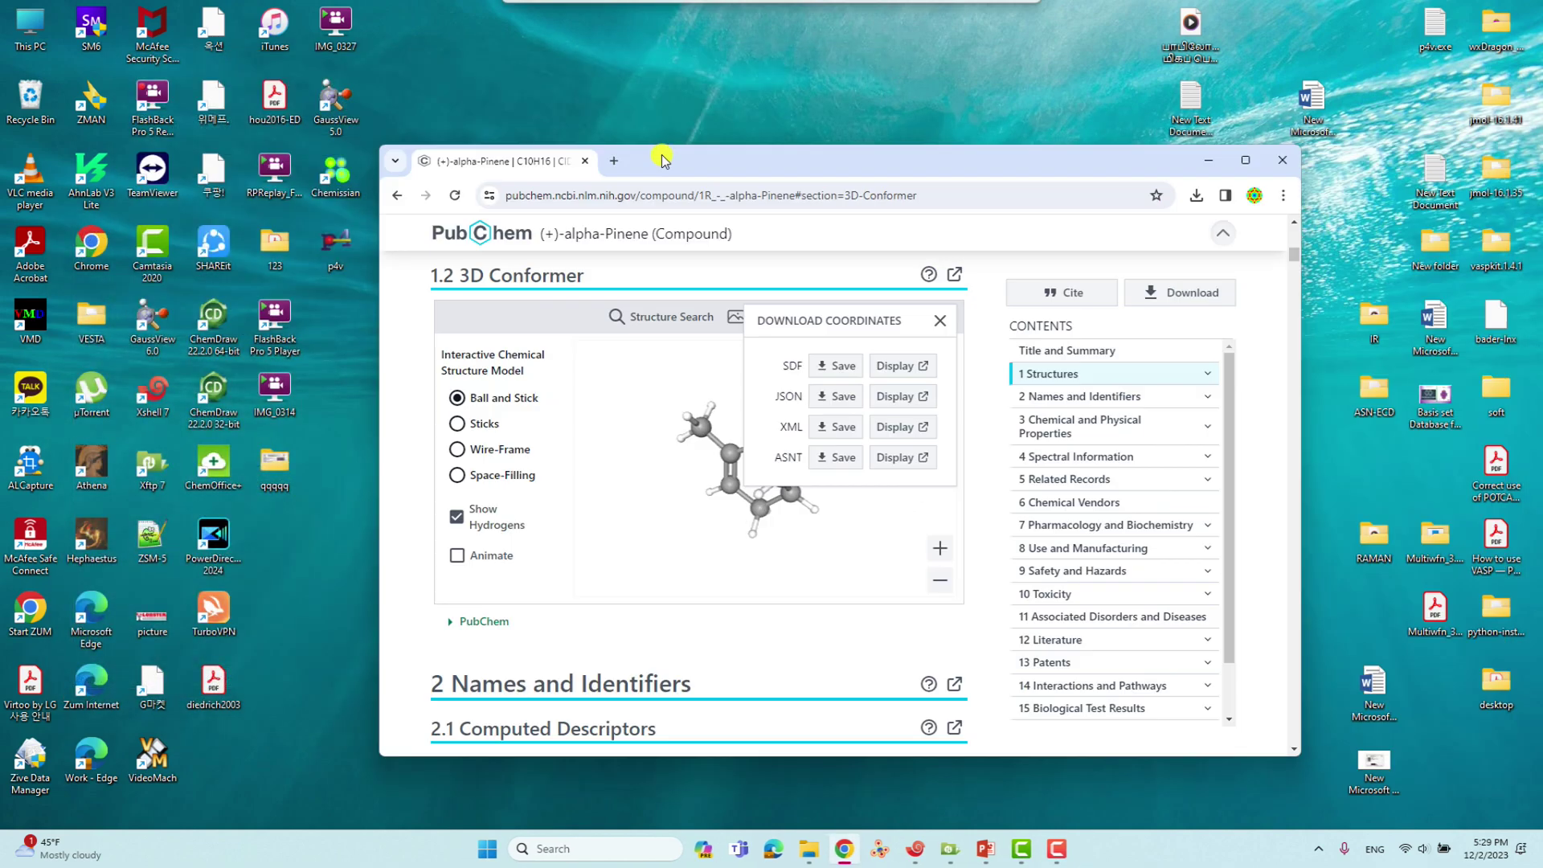
pyautogui.click(1208, 160)
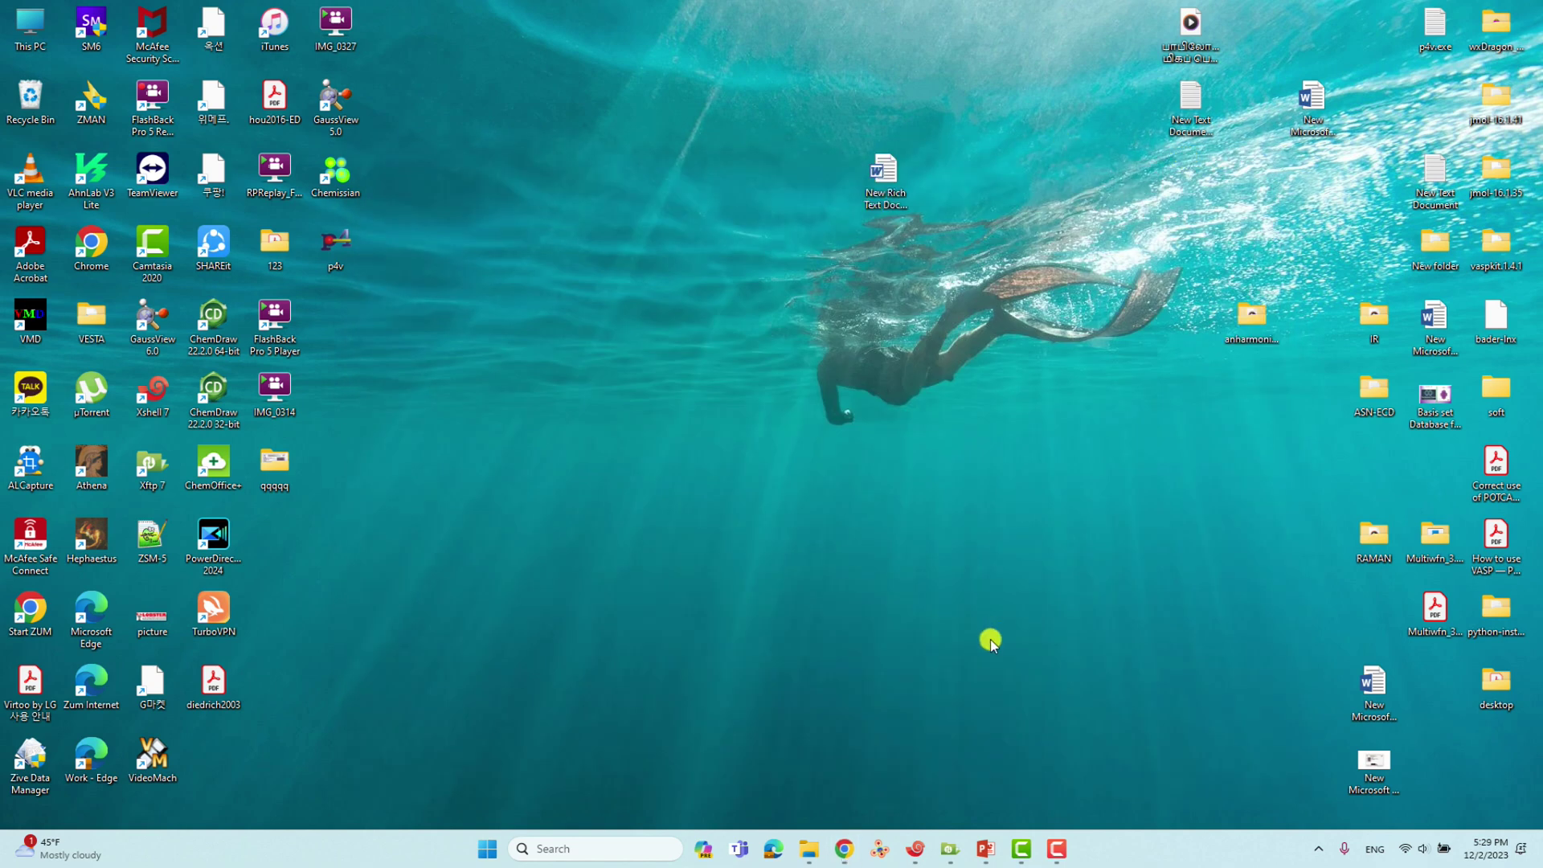
# - Bring up the a-Pinene folder maximized and open its ECD subfolder S-Pinene-OPT
pyautogui.moveTo(810, 850)
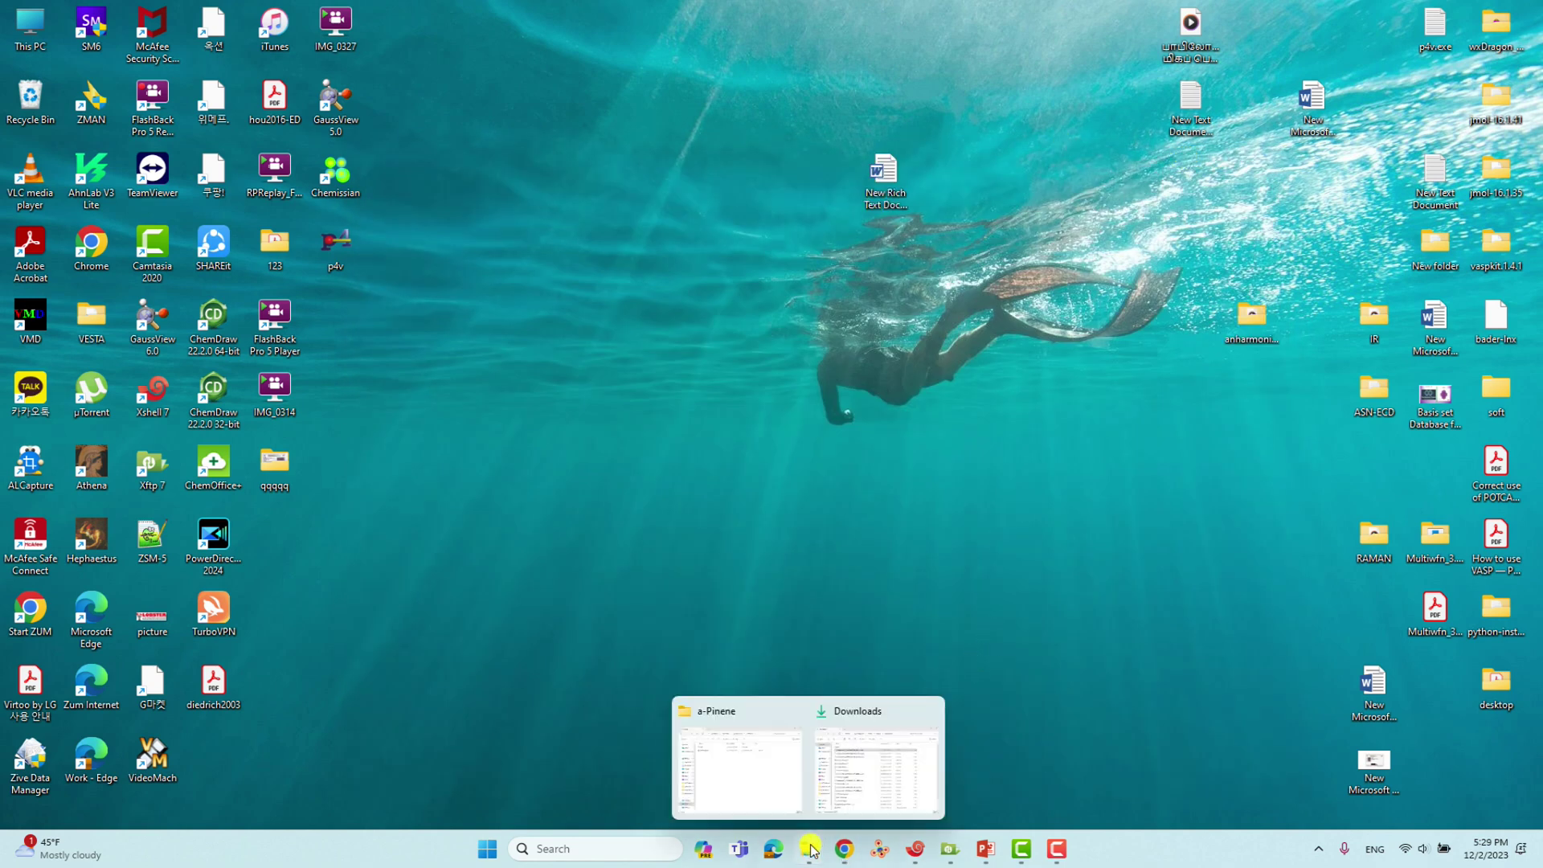
pyautogui.click(784, 811)
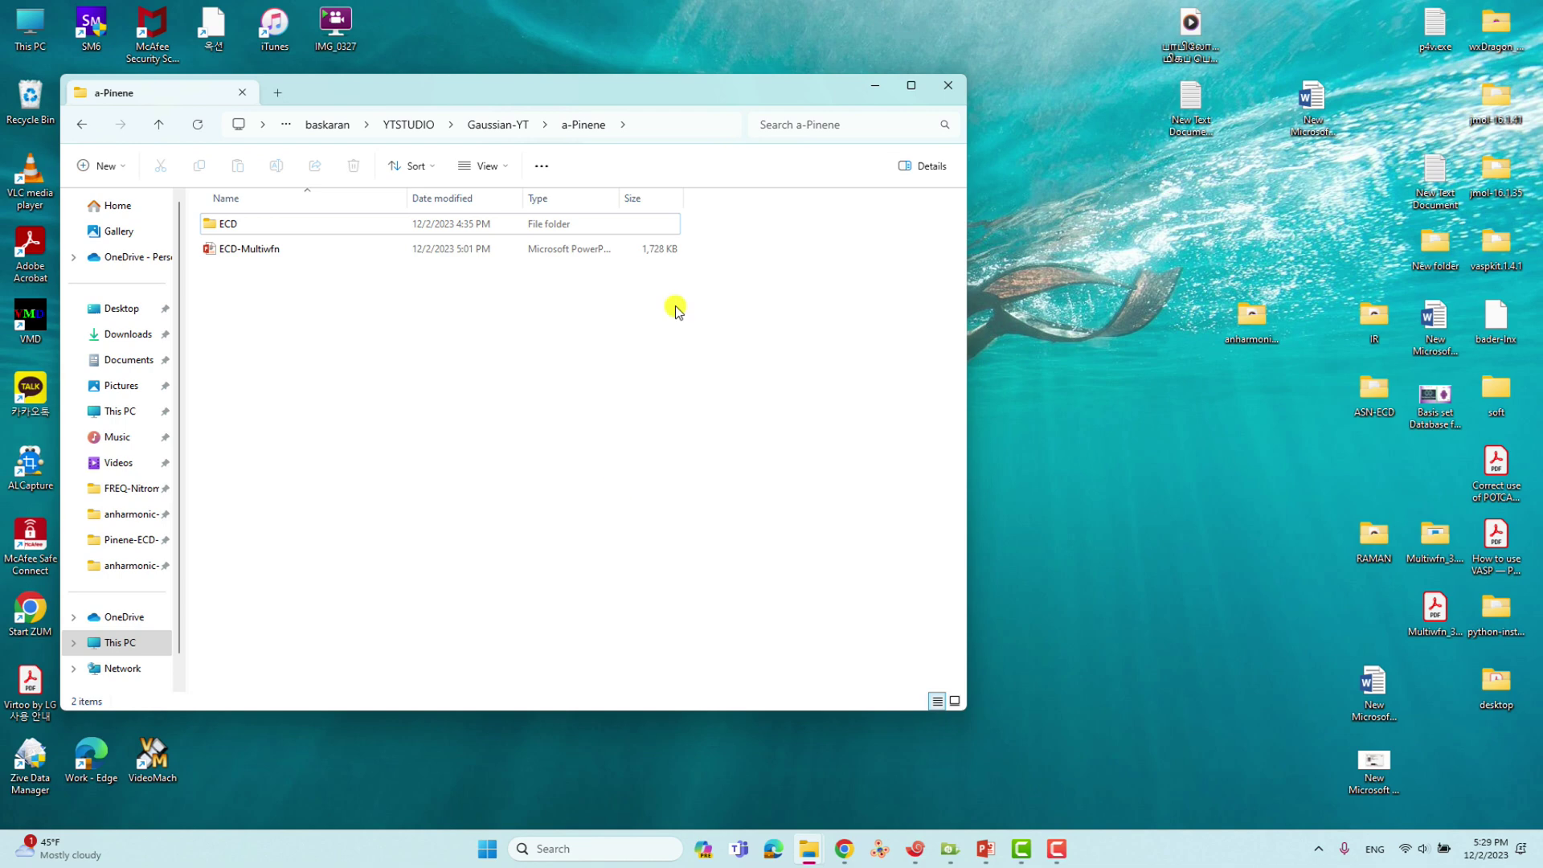
pyautogui.click(911, 85)
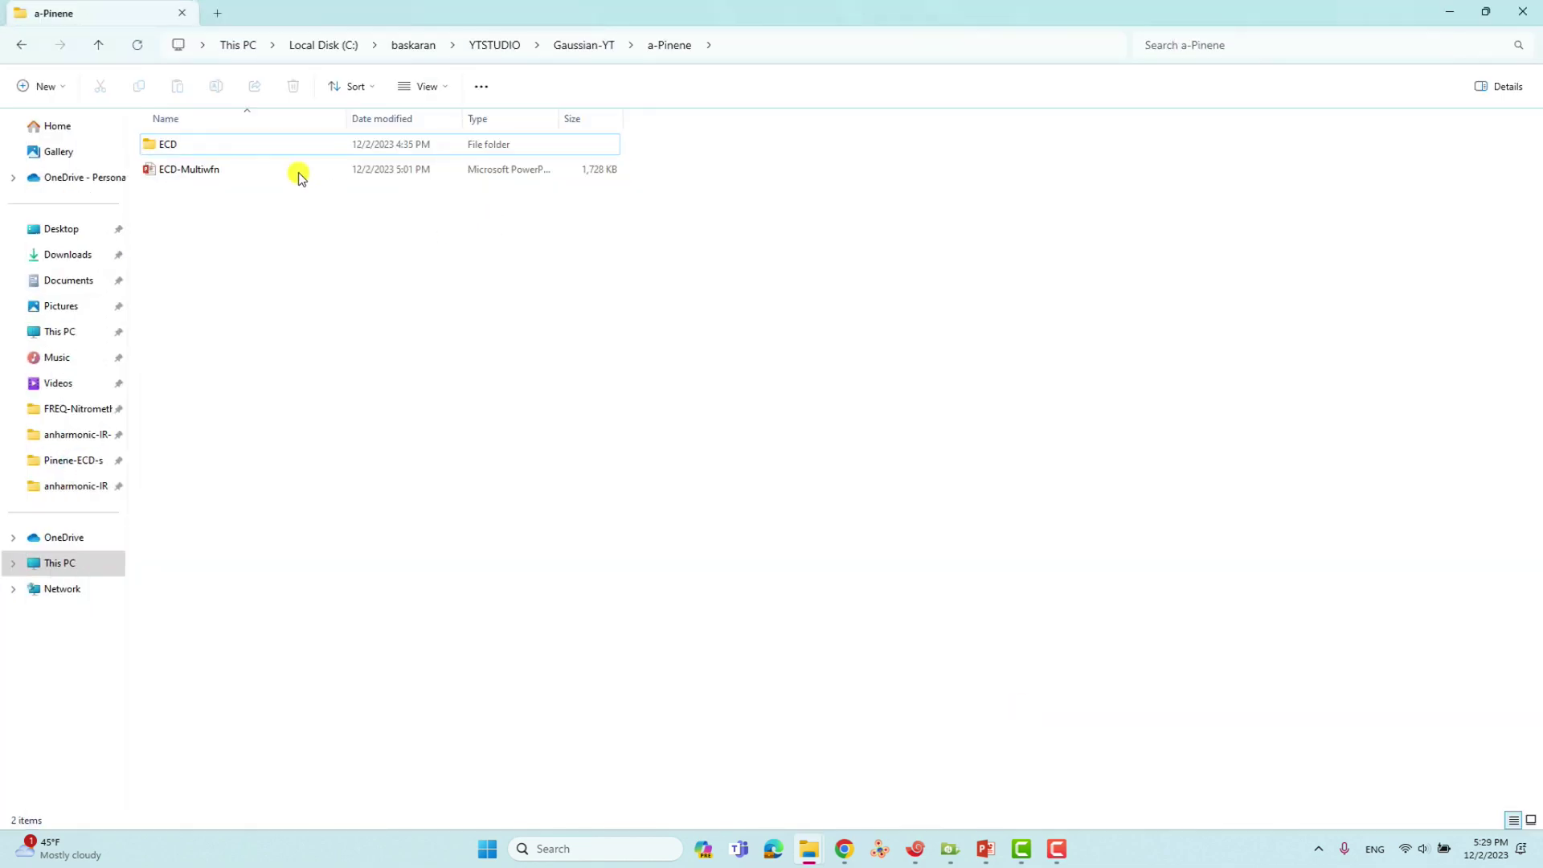
pyautogui.doubleClick(180, 142)
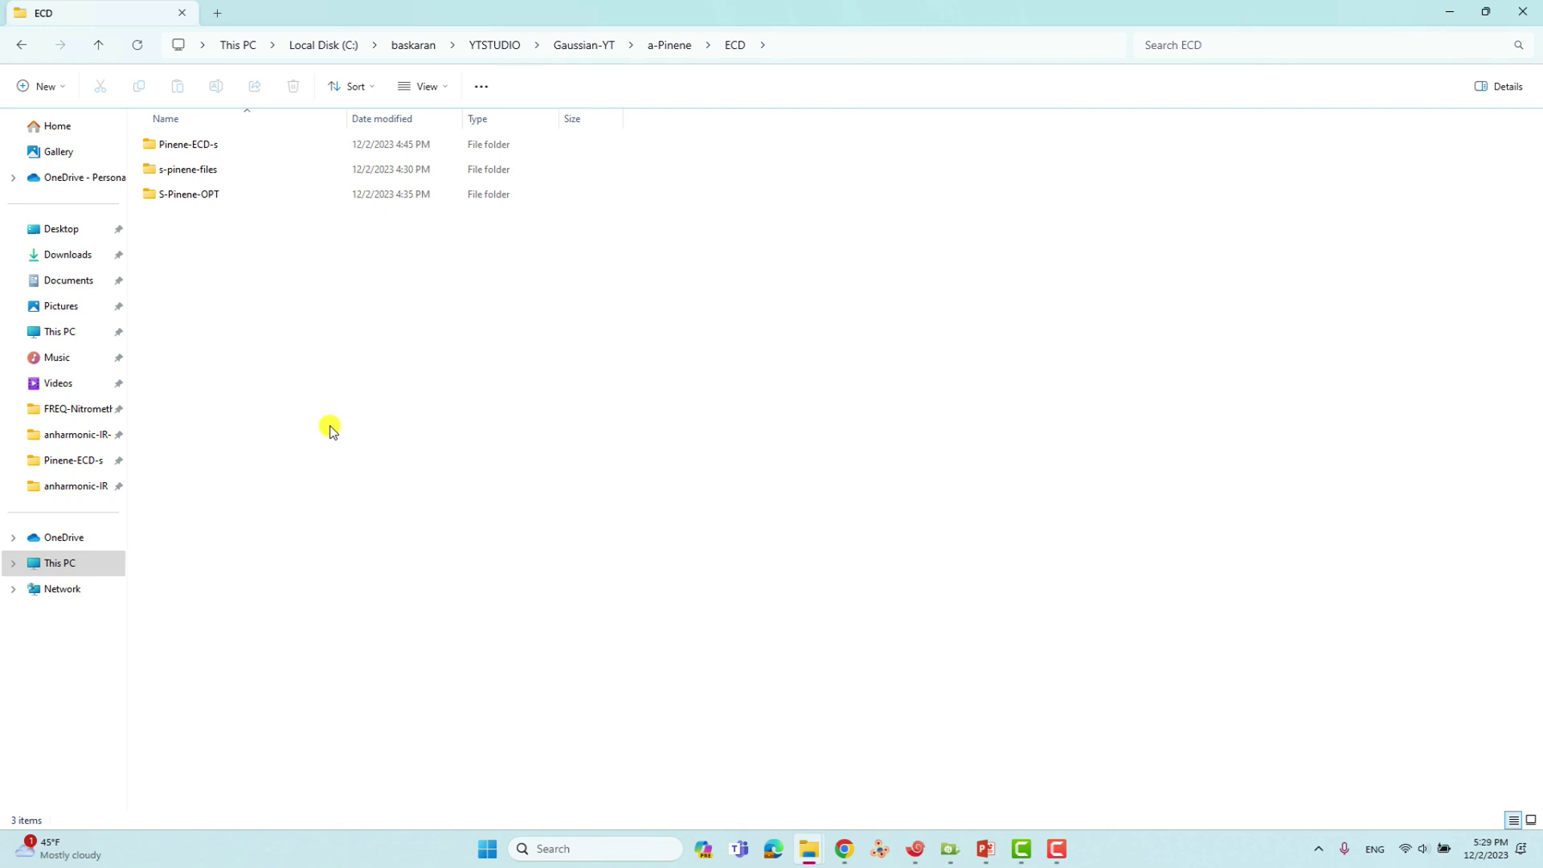
pyautogui.doubleClick(206, 195)
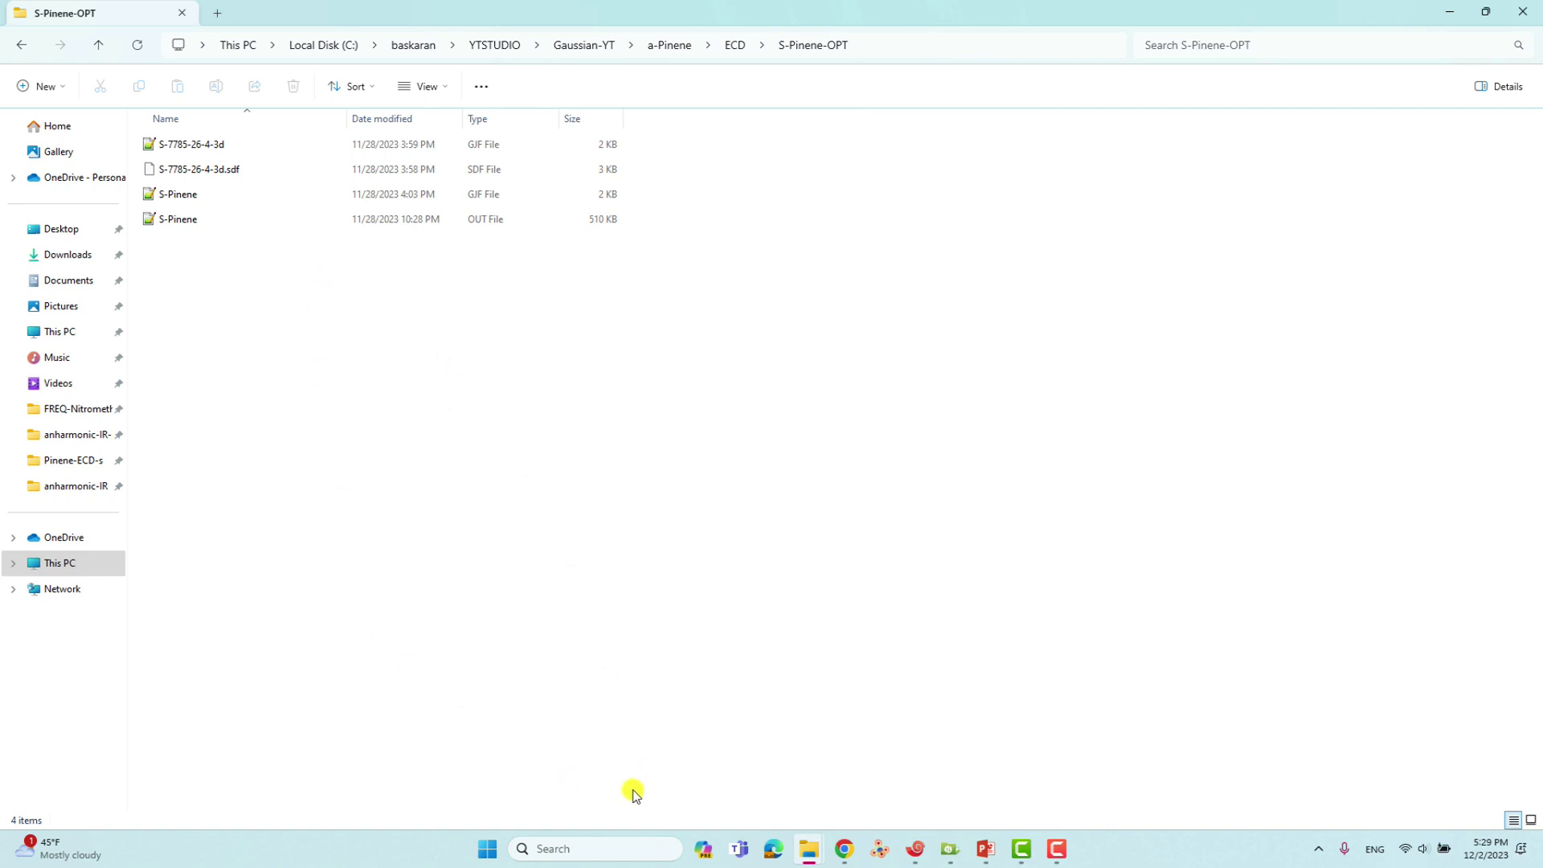
# - Launch GaussView again and clear away its startup tips and empty molecule window
pyautogui.click(613, 849)
pyautogui.write('ga')
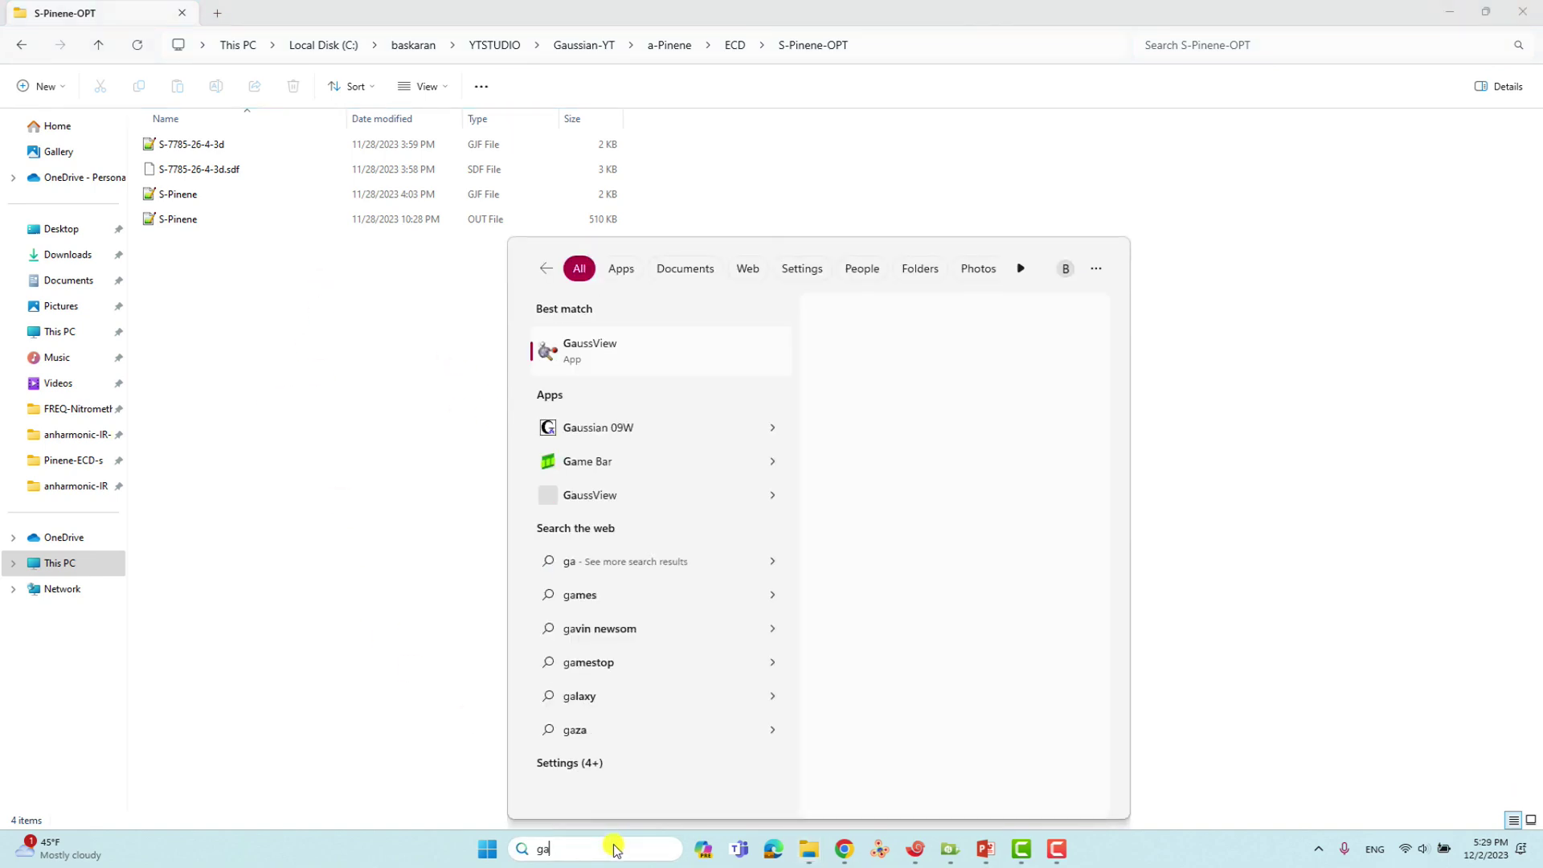
pyautogui.write('us')
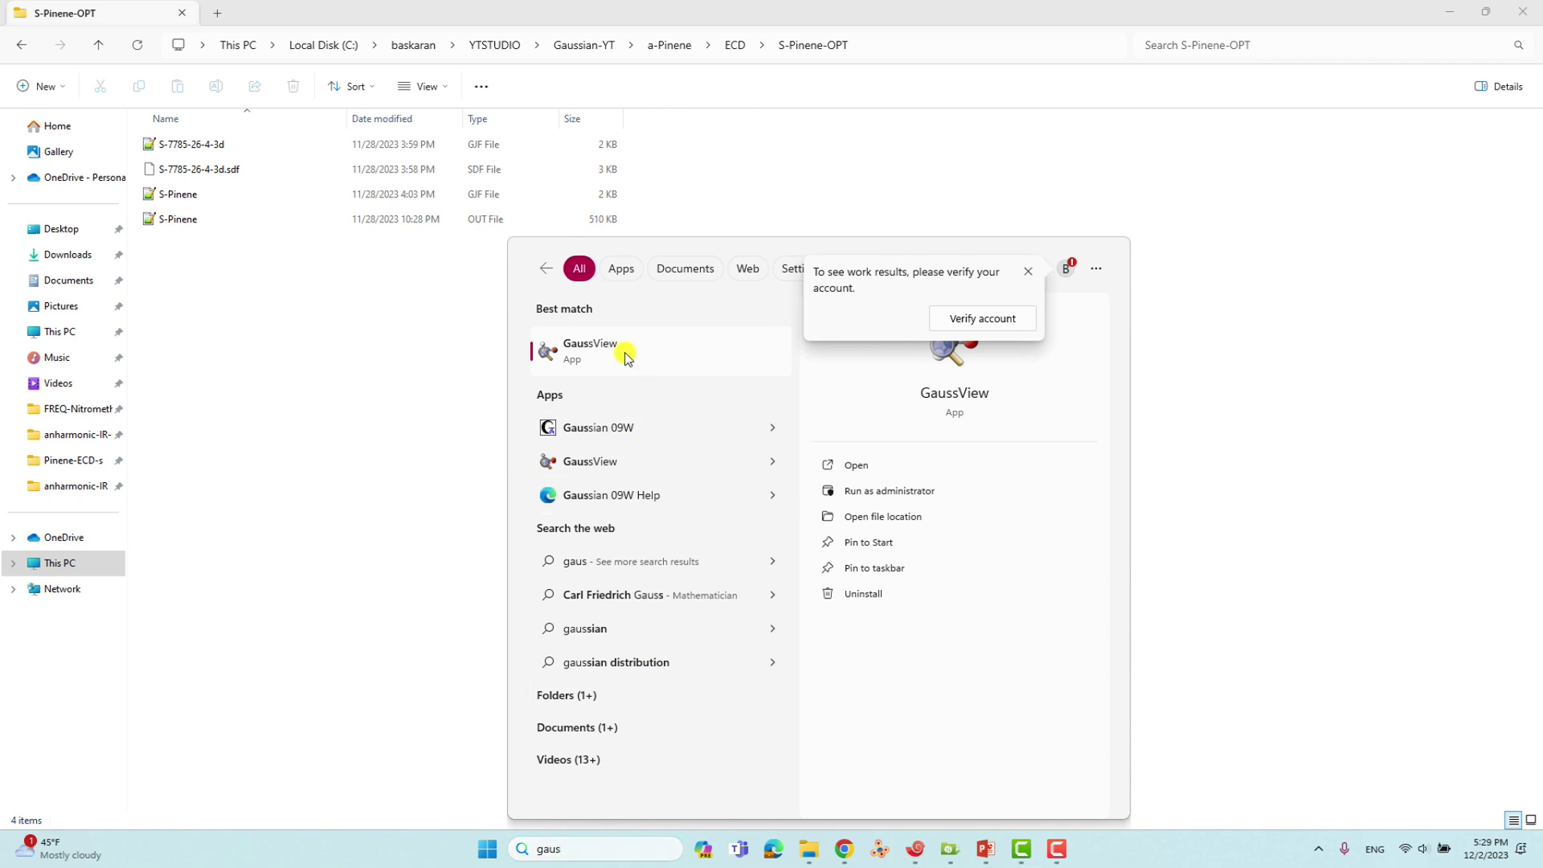
pyautogui.click(627, 355)
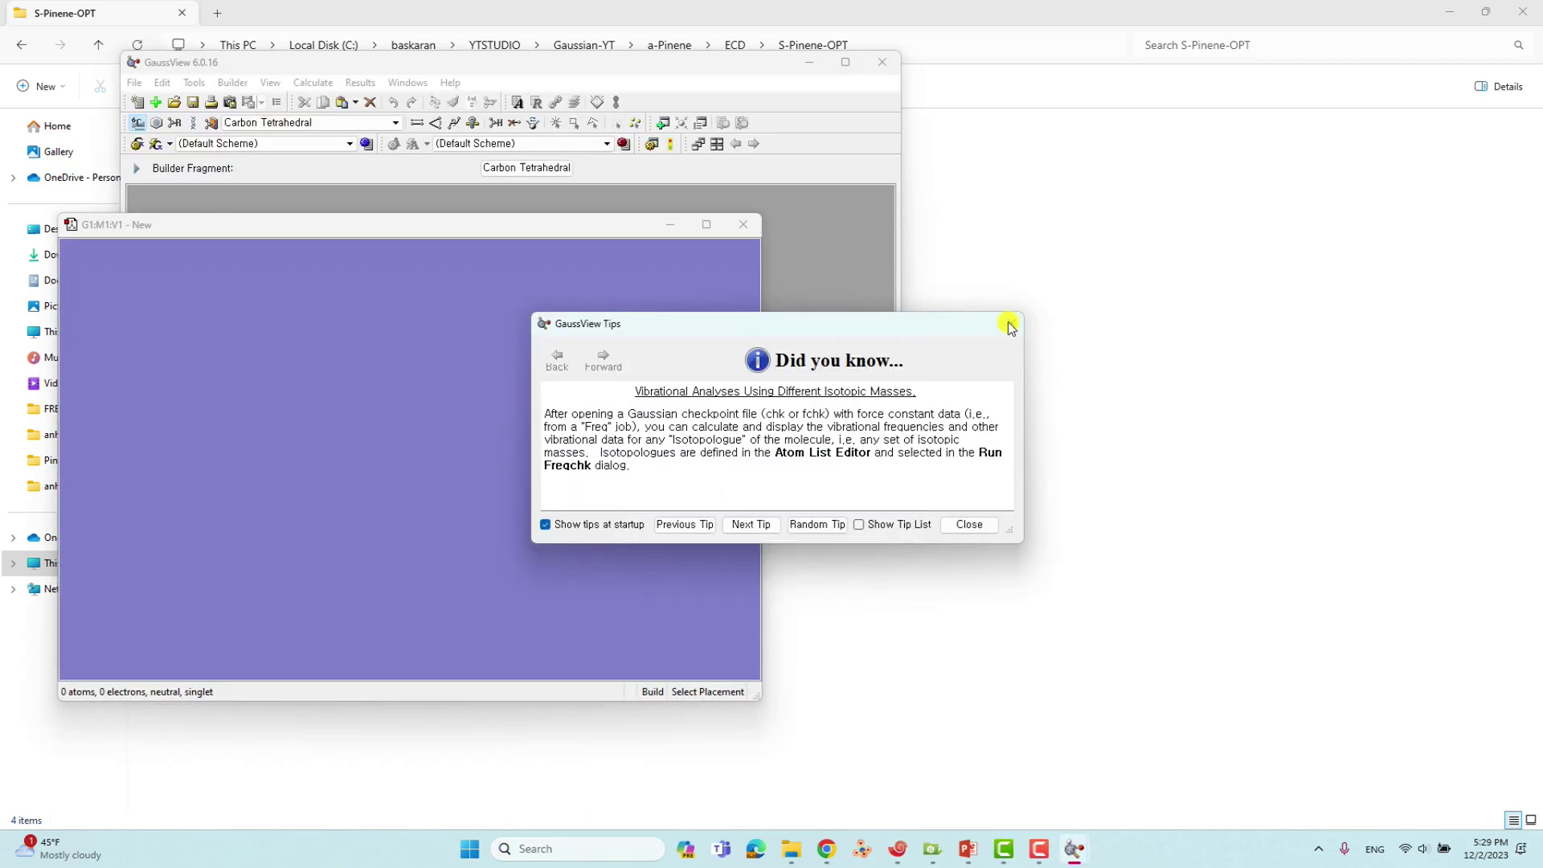
pyautogui.click(1010, 325)
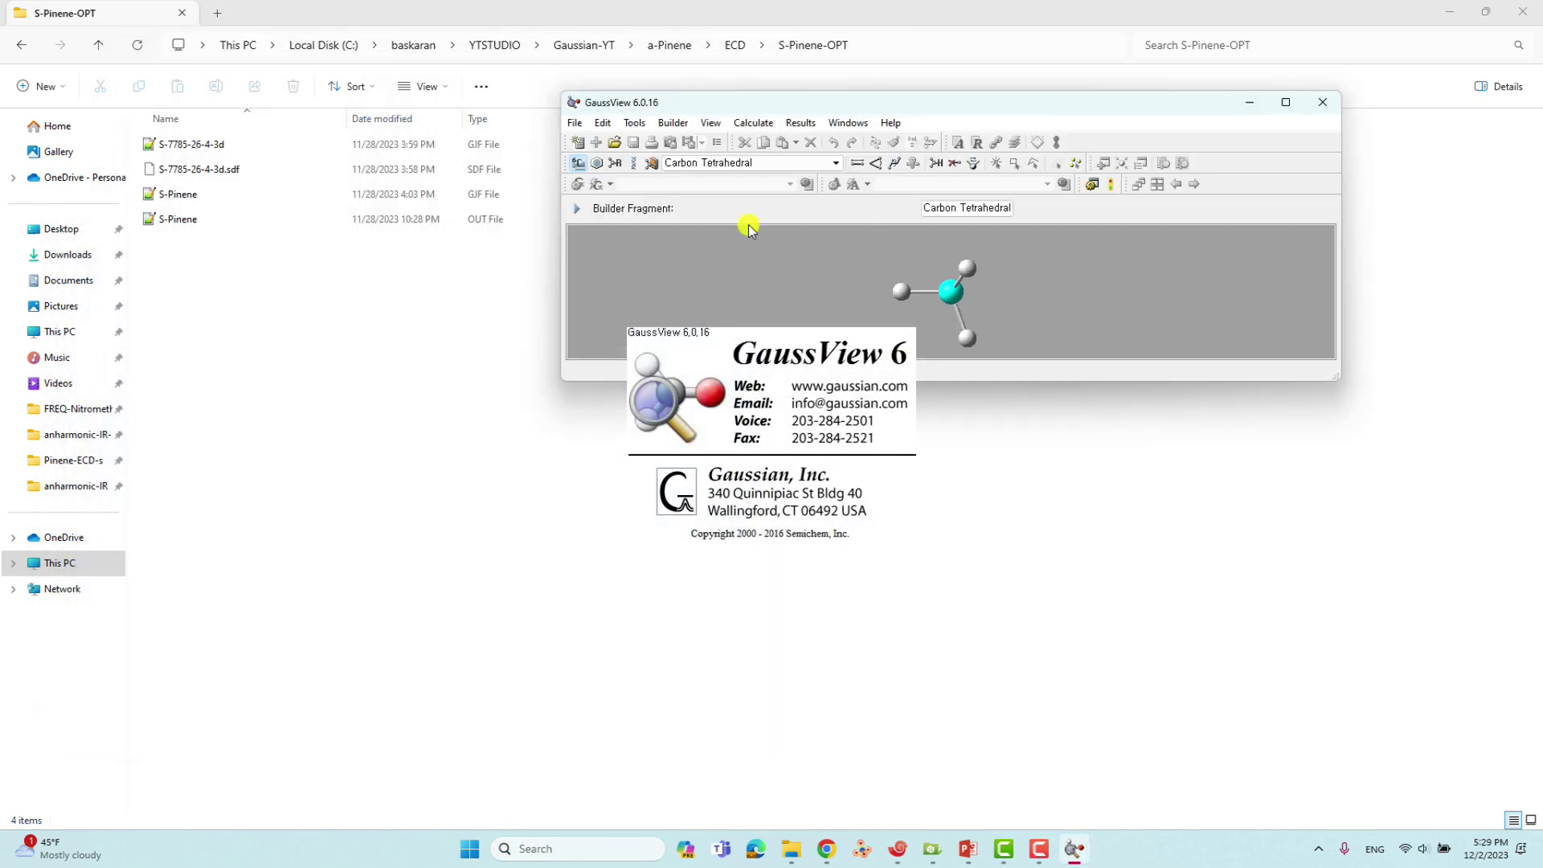
# - Load S-Pinene.gjf from the S-Pinene-OPT folder into GaussView, rotate the molecule to inspect it, and close its window
pyautogui.moveTo(178, 196); pyautogui.dragTo(944, 297)
pyautogui.moveTo(456, 437); pyautogui.dragTo(389, 427)
pyautogui.moveTo(482, 225); pyautogui.dragTo(825, 267)
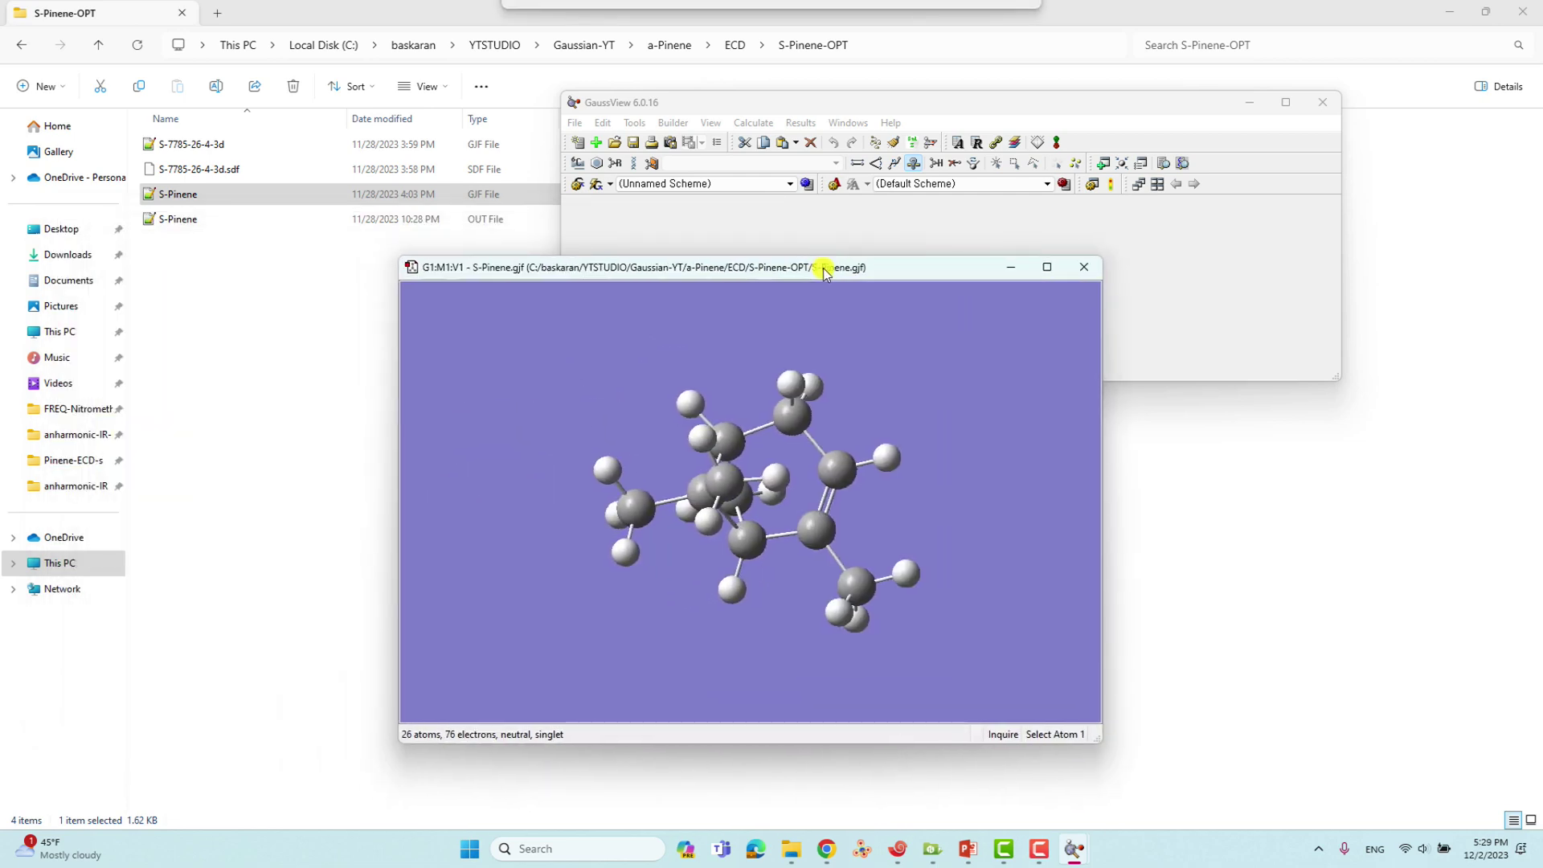
pyautogui.click(1079, 273)
# - Open S-Pinene.gjf in Notepad++ and examine its checkpoint, memory, processor and route lines, including method, basis set and job keywords
pyautogui.rightClick(163, 198)
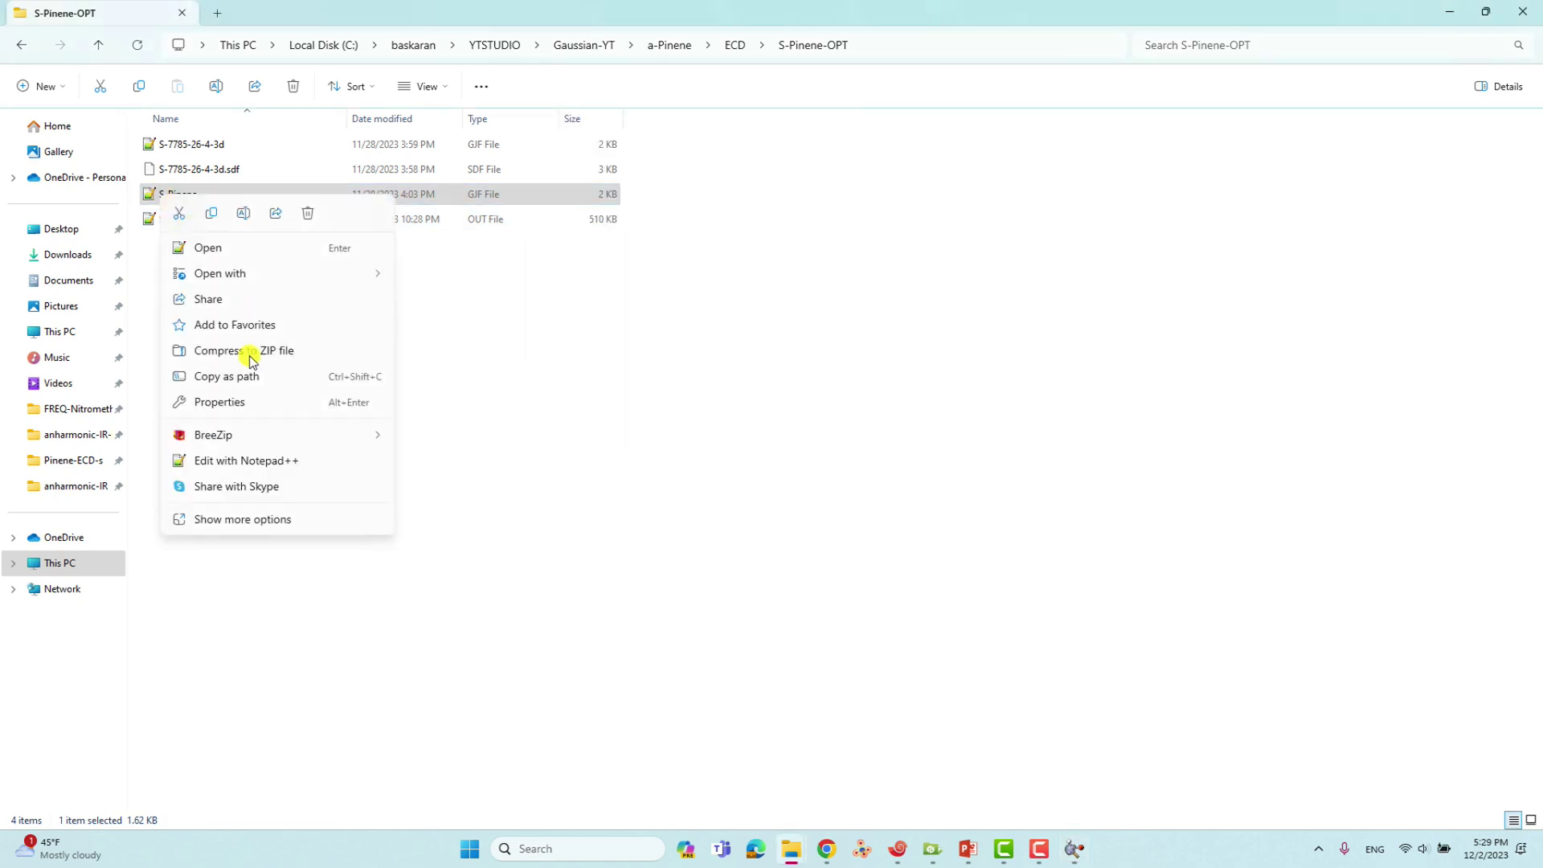
pyautogui.click(255, 459)
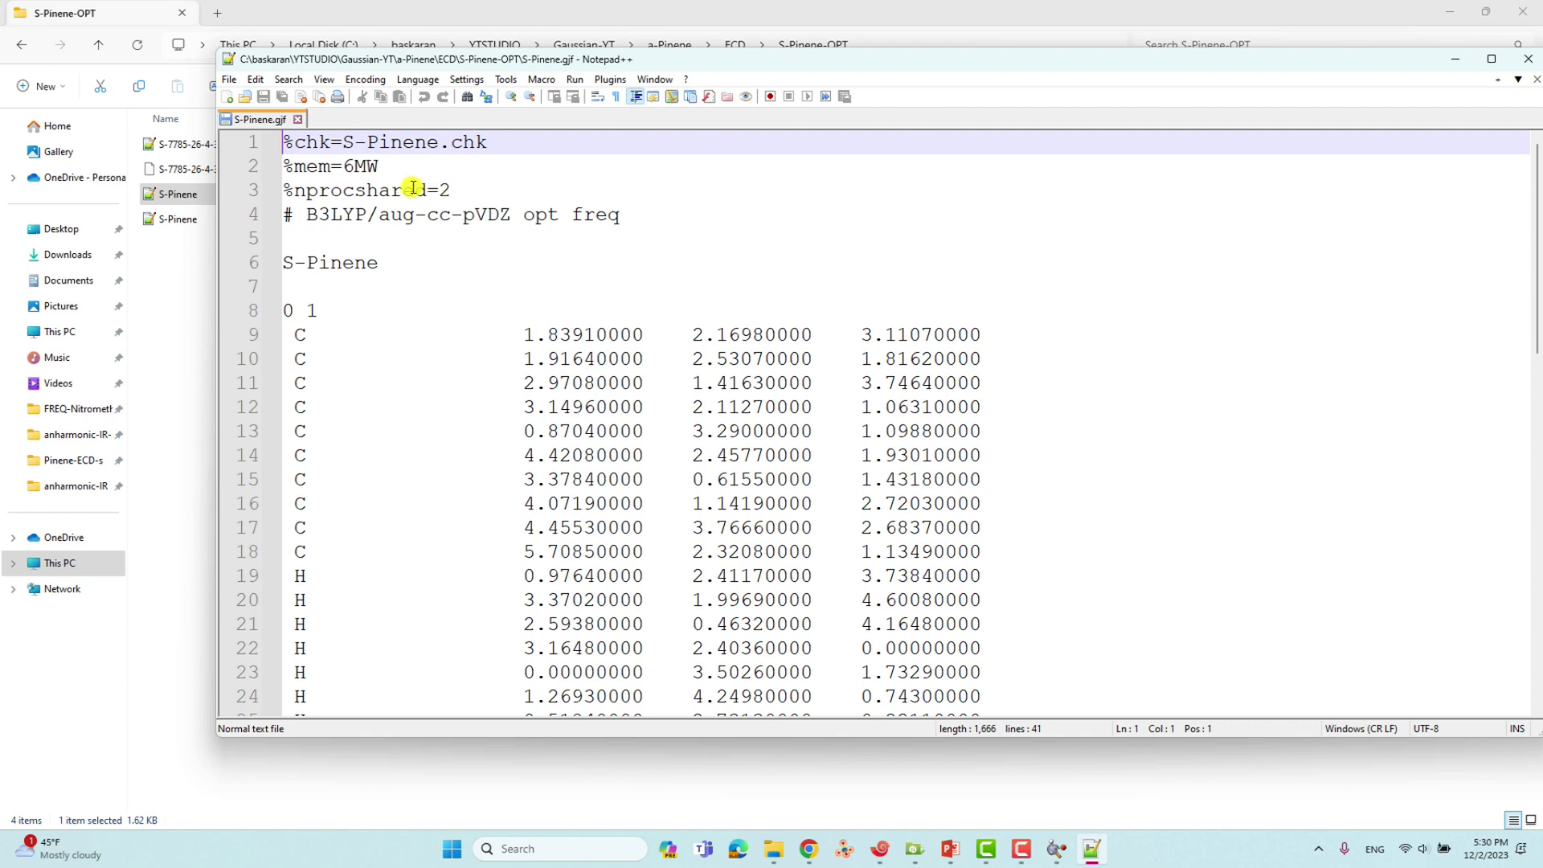
pyautogui.moveTo(295, 142); pyautogui.dragTo(432, 150)
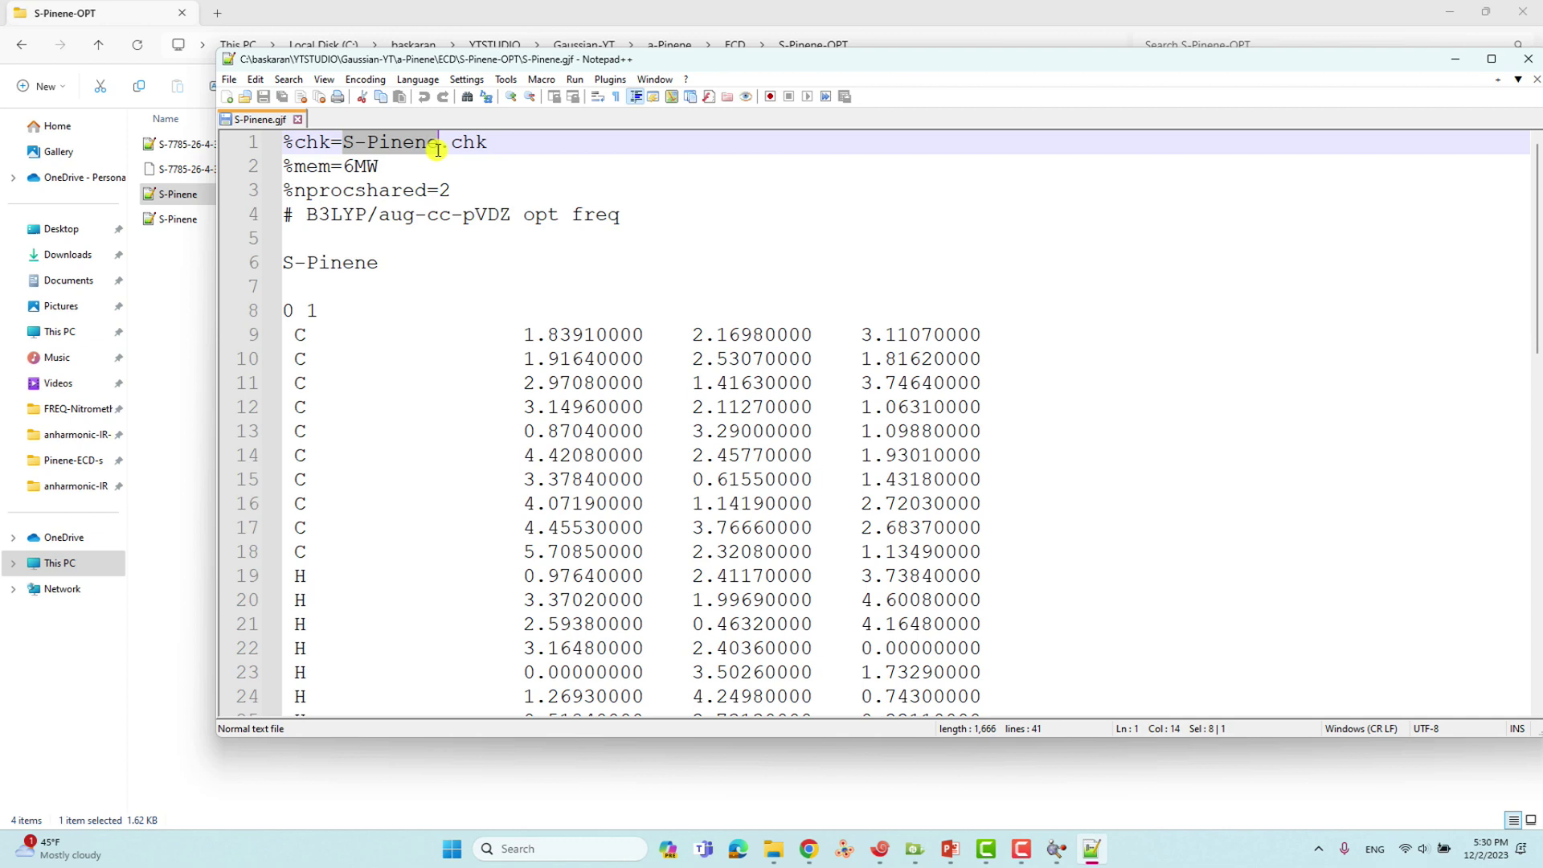
pyautogui.click(489, 153)
pyautogui.moveTo(498, 146); pyautogui.dragTo(478, 194)
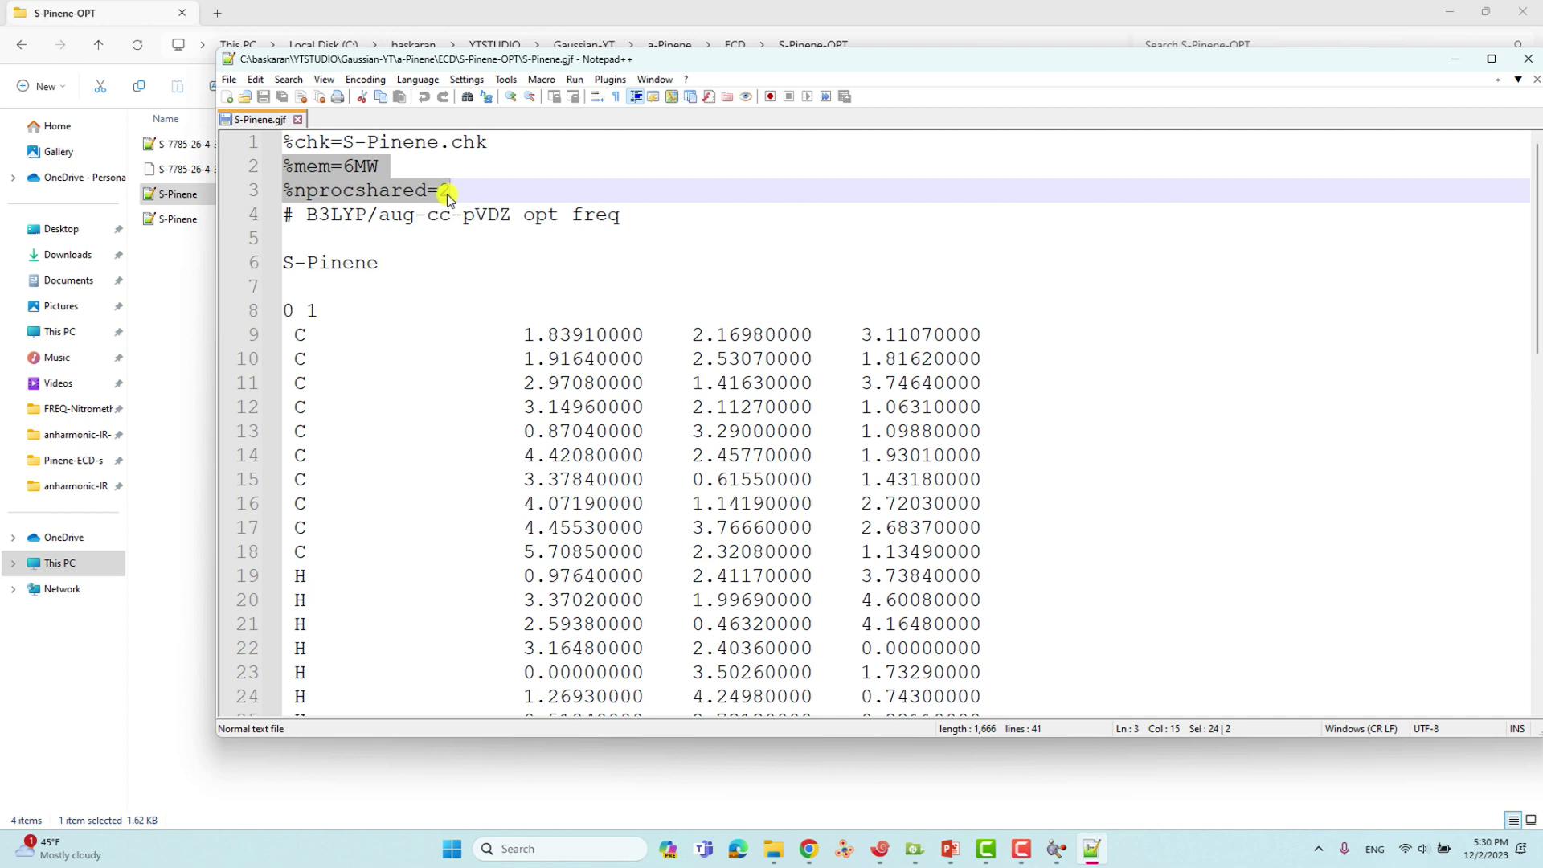
pyautogui.moveTo(306, 215); pyautogui.dragTo(361, 214)
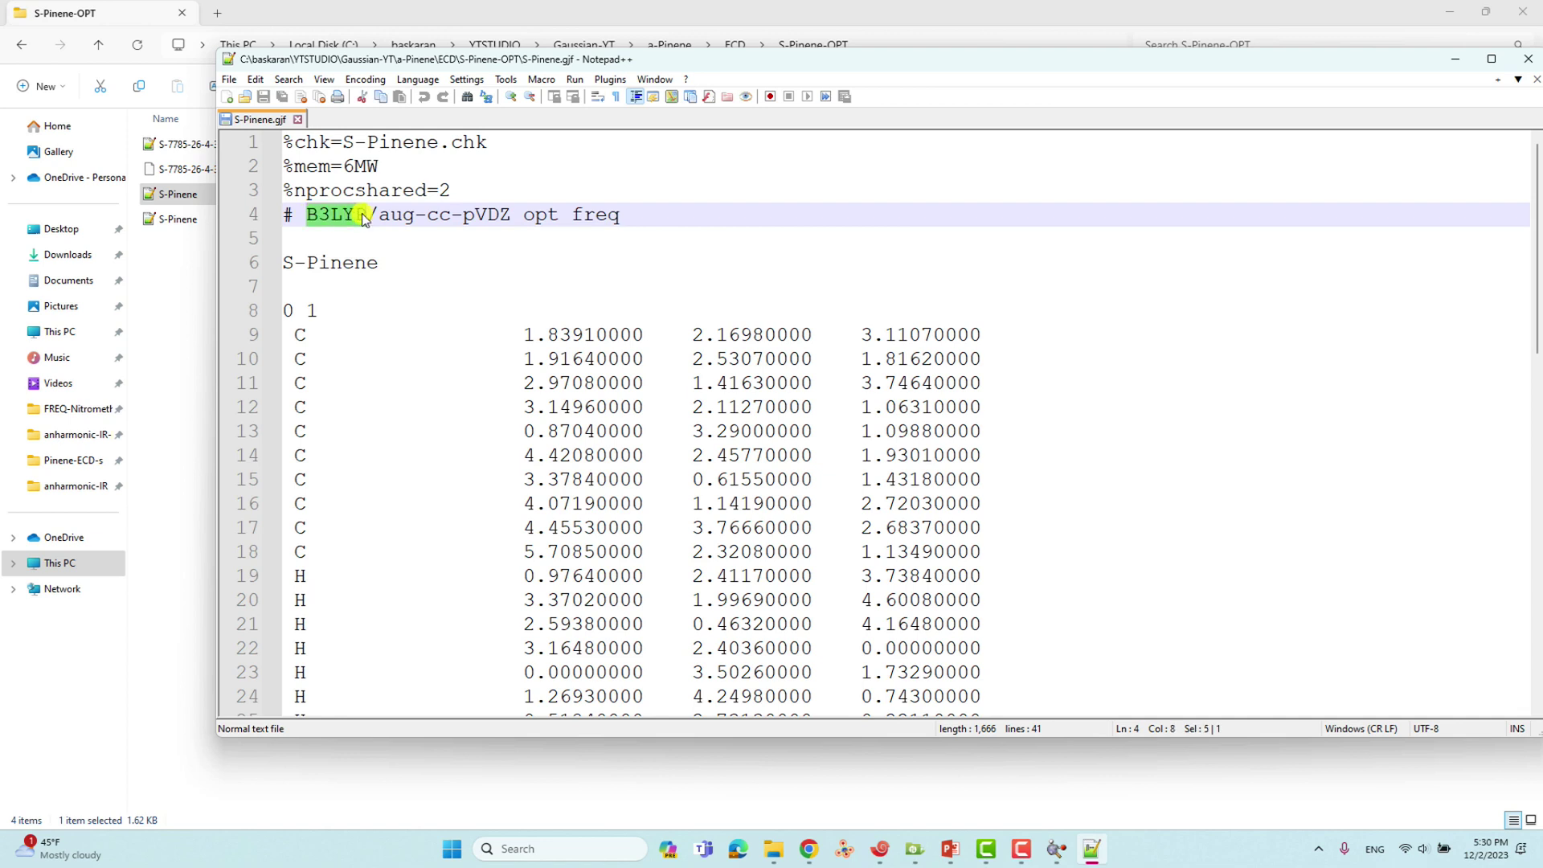
pyautogui.moveTo(380, 214); pyautogui.dragTo(622, 215)
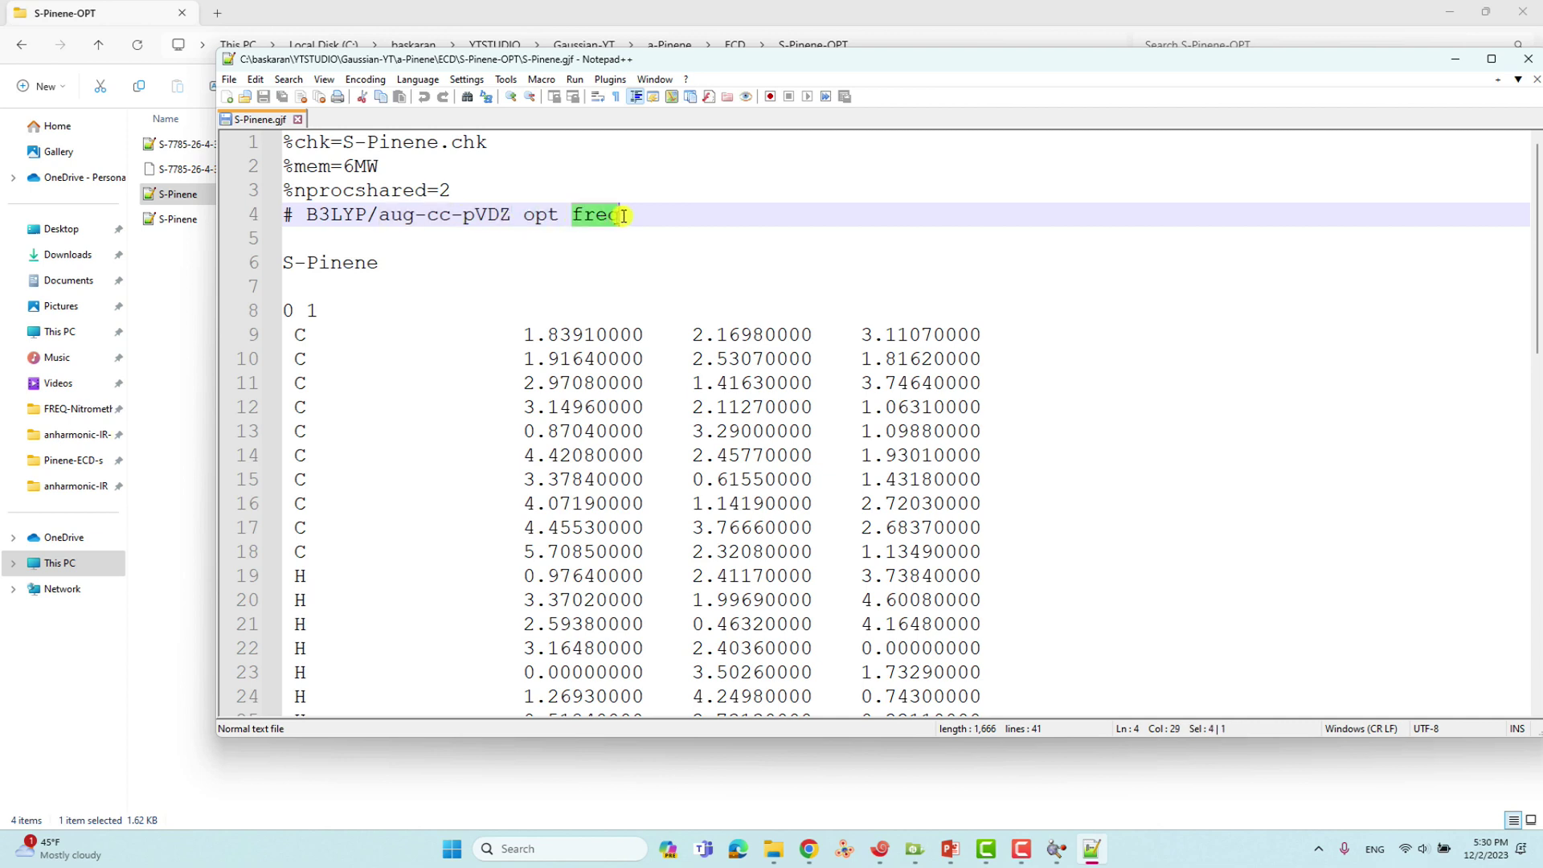
# - Examine the title line, the charge and multiplicity values, and the full block of atomic coordinates in S-Pinene.gjf
pyautogui.click(335, 239)
pyautogui.moveTo(397, 263); pyautogui.dragTo(243, 262)
pyautogui.click(307, 290)
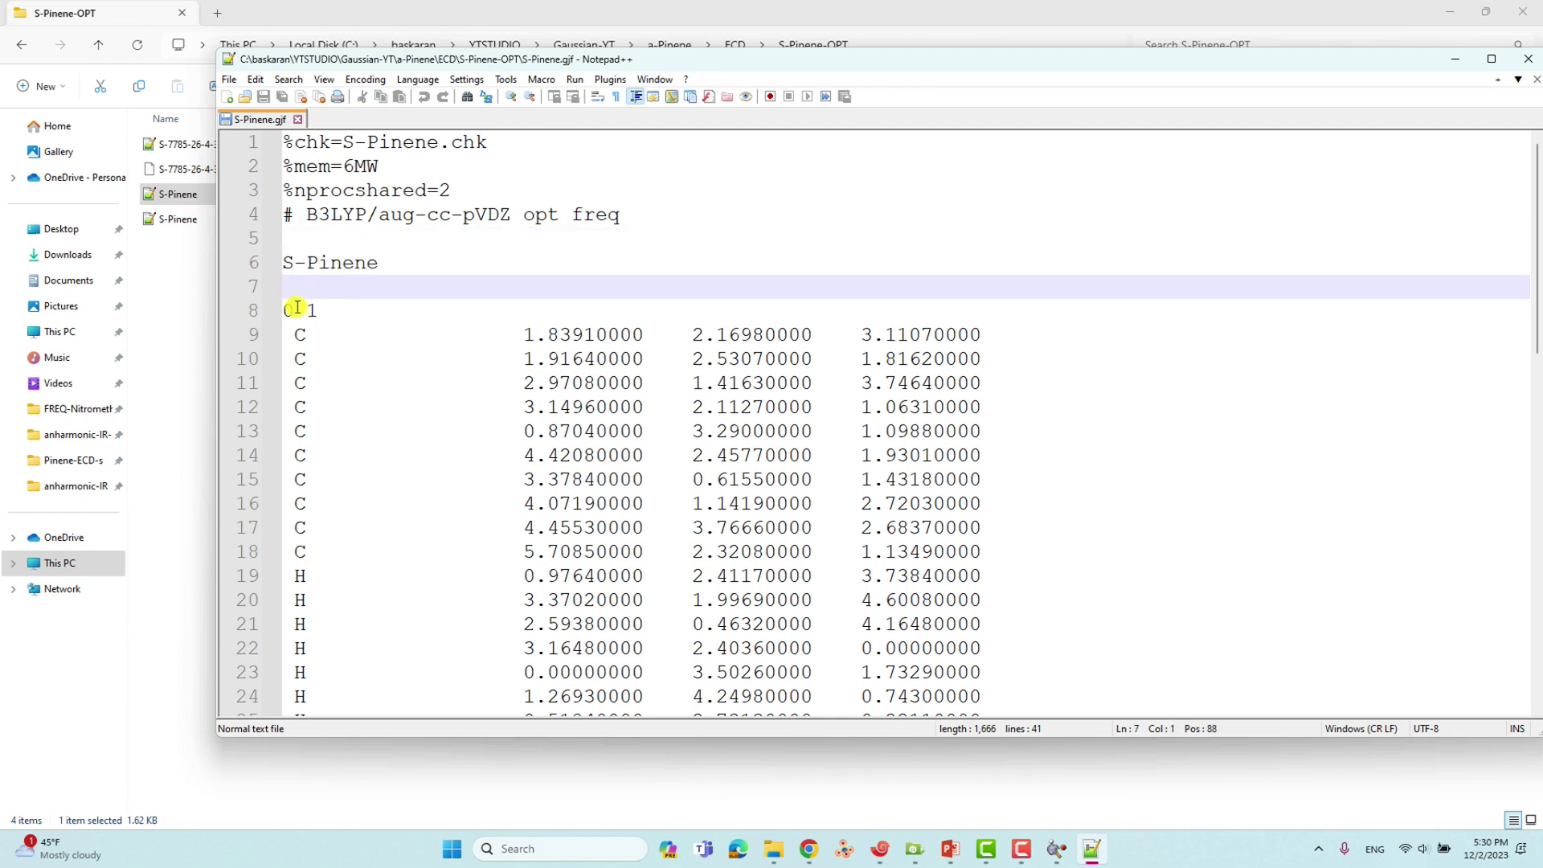
pyautogui.doubleClick(297, 309)
pyautogui.doubleClick(312, 311)
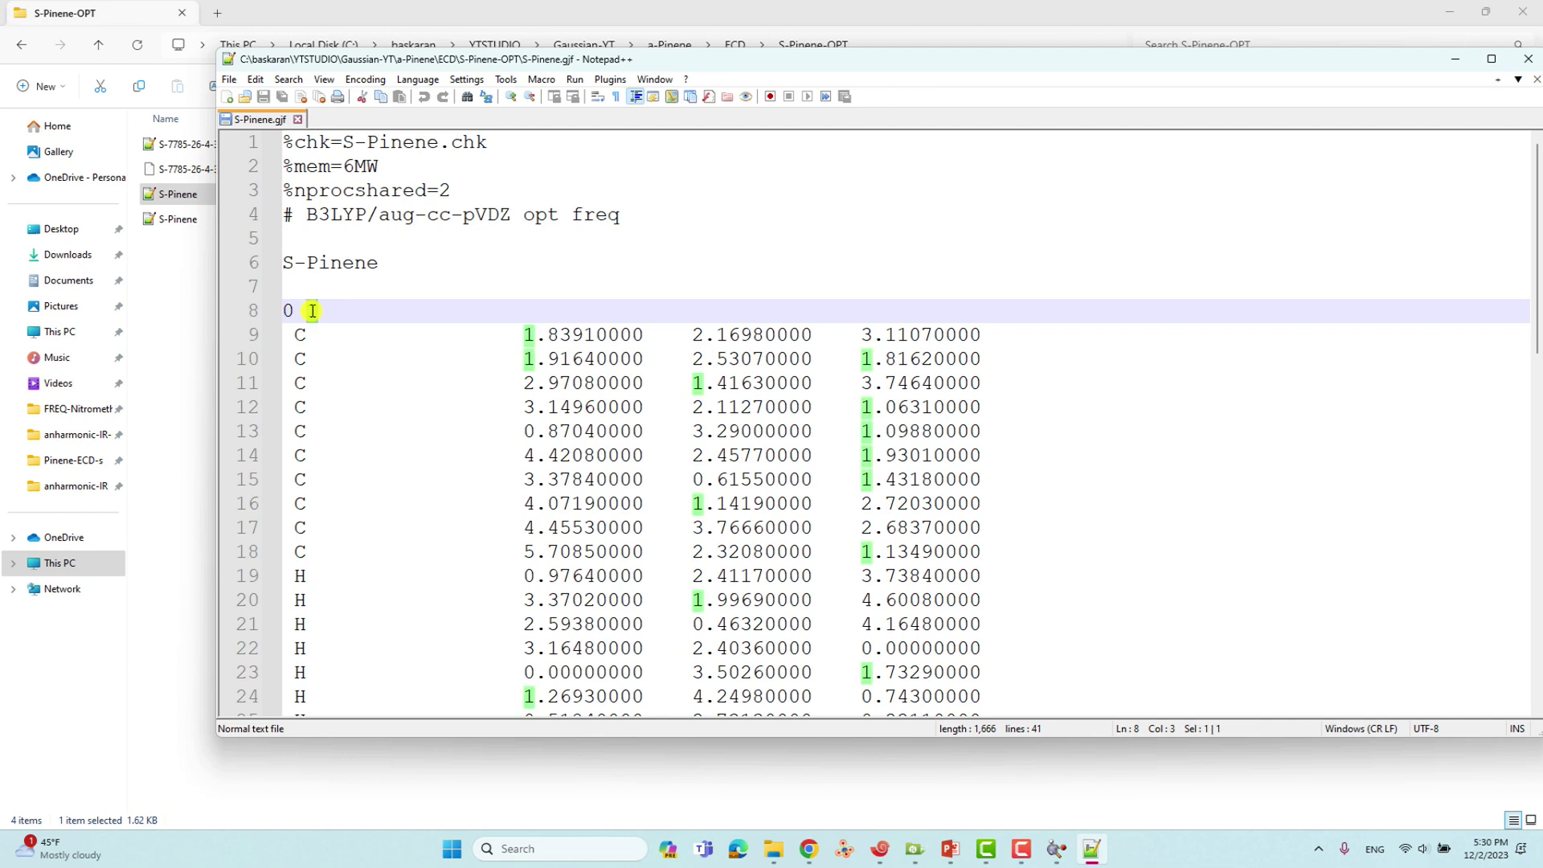
pyautogui.doubleClick(288, 310)
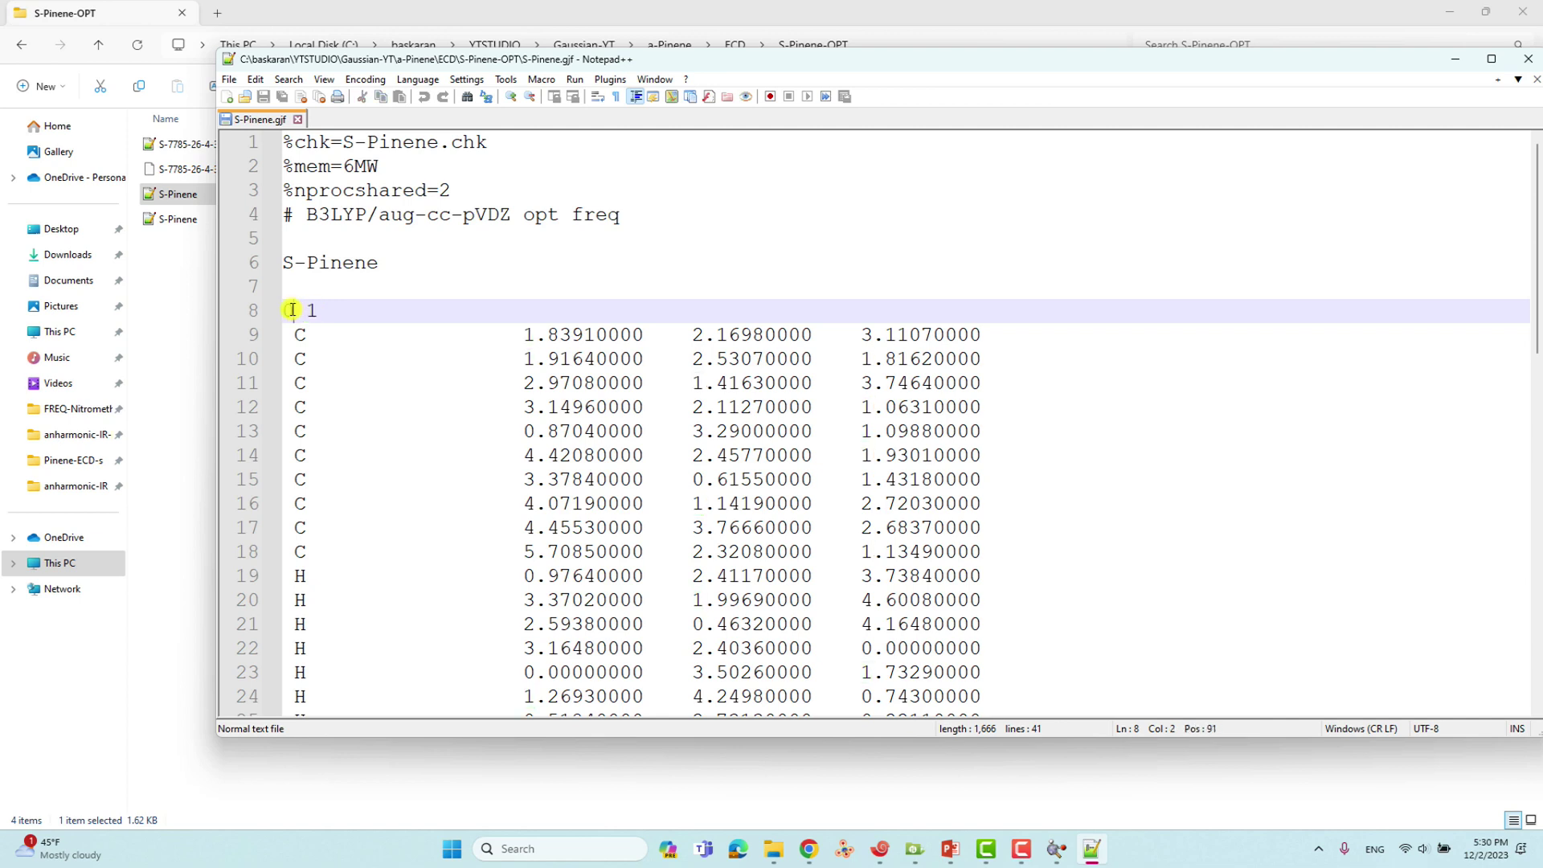
pyautogui.doubleClick(312, 310)
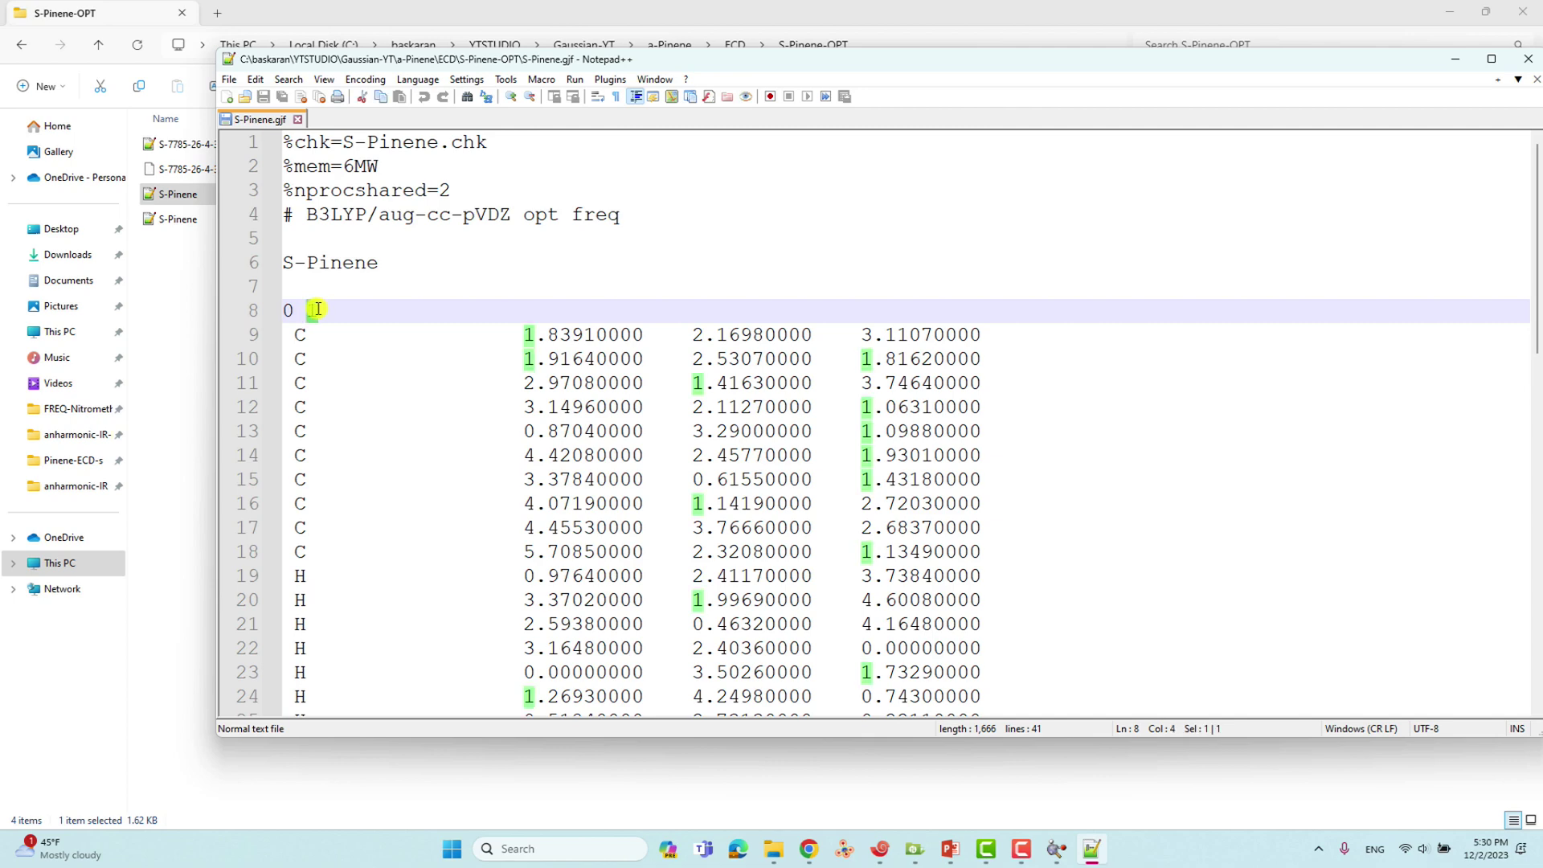
pyautogui.moveTo(289, 331); pyautogui.dragTo(1005, 533)
pyautogui.scroll(6, 828, 490)
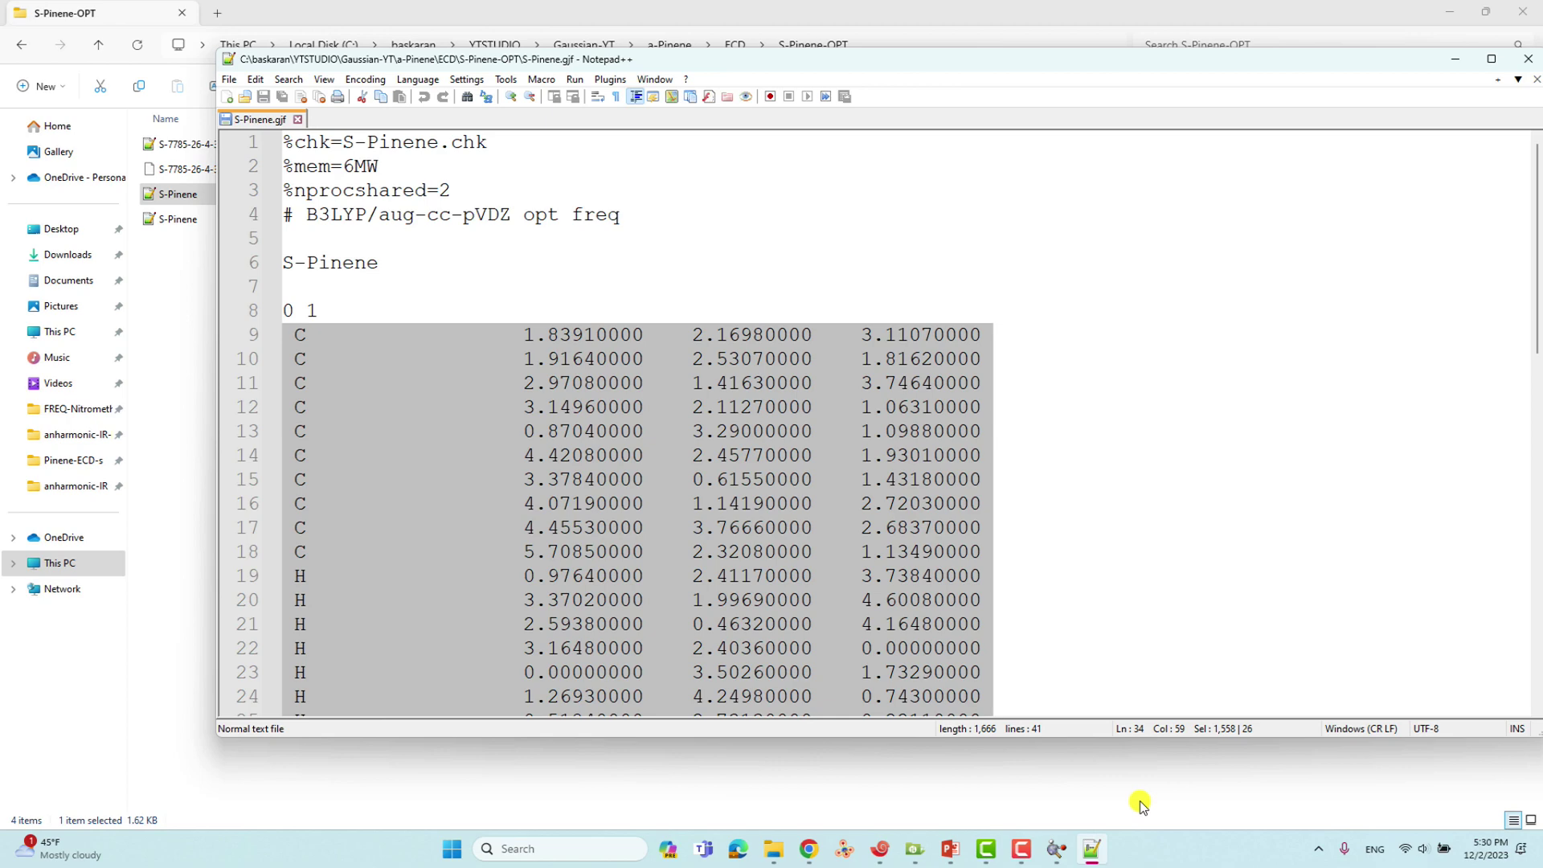
# - Place the S-Pinene-OPT folder beside GaussView and load S-7785-26-4-3d.sdf from it into GaussView
pyautogui.click(1058, 850)
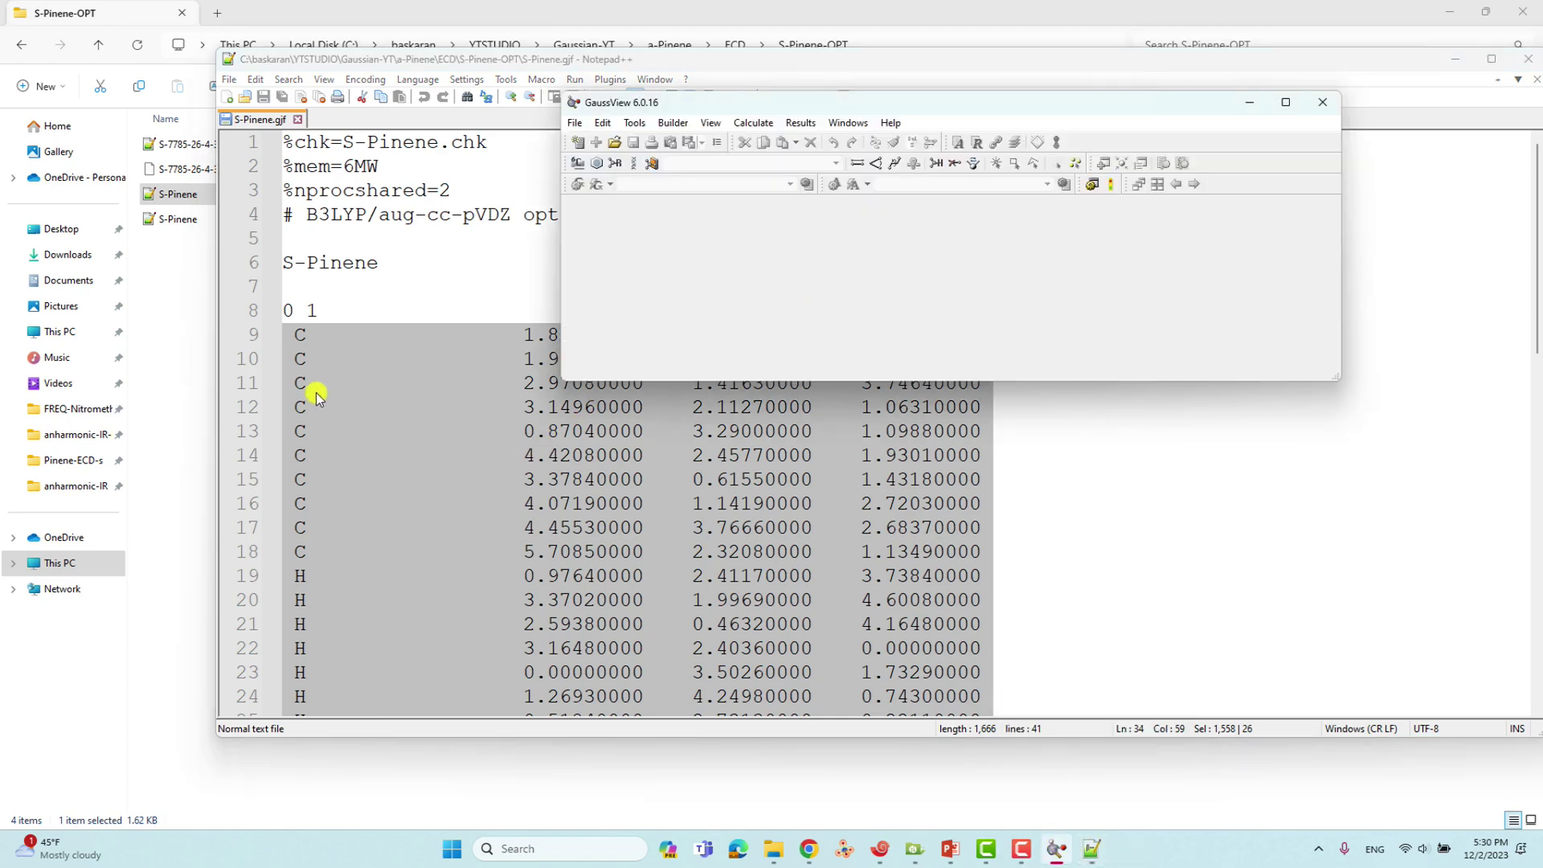
pyautogui.click(184, 176)
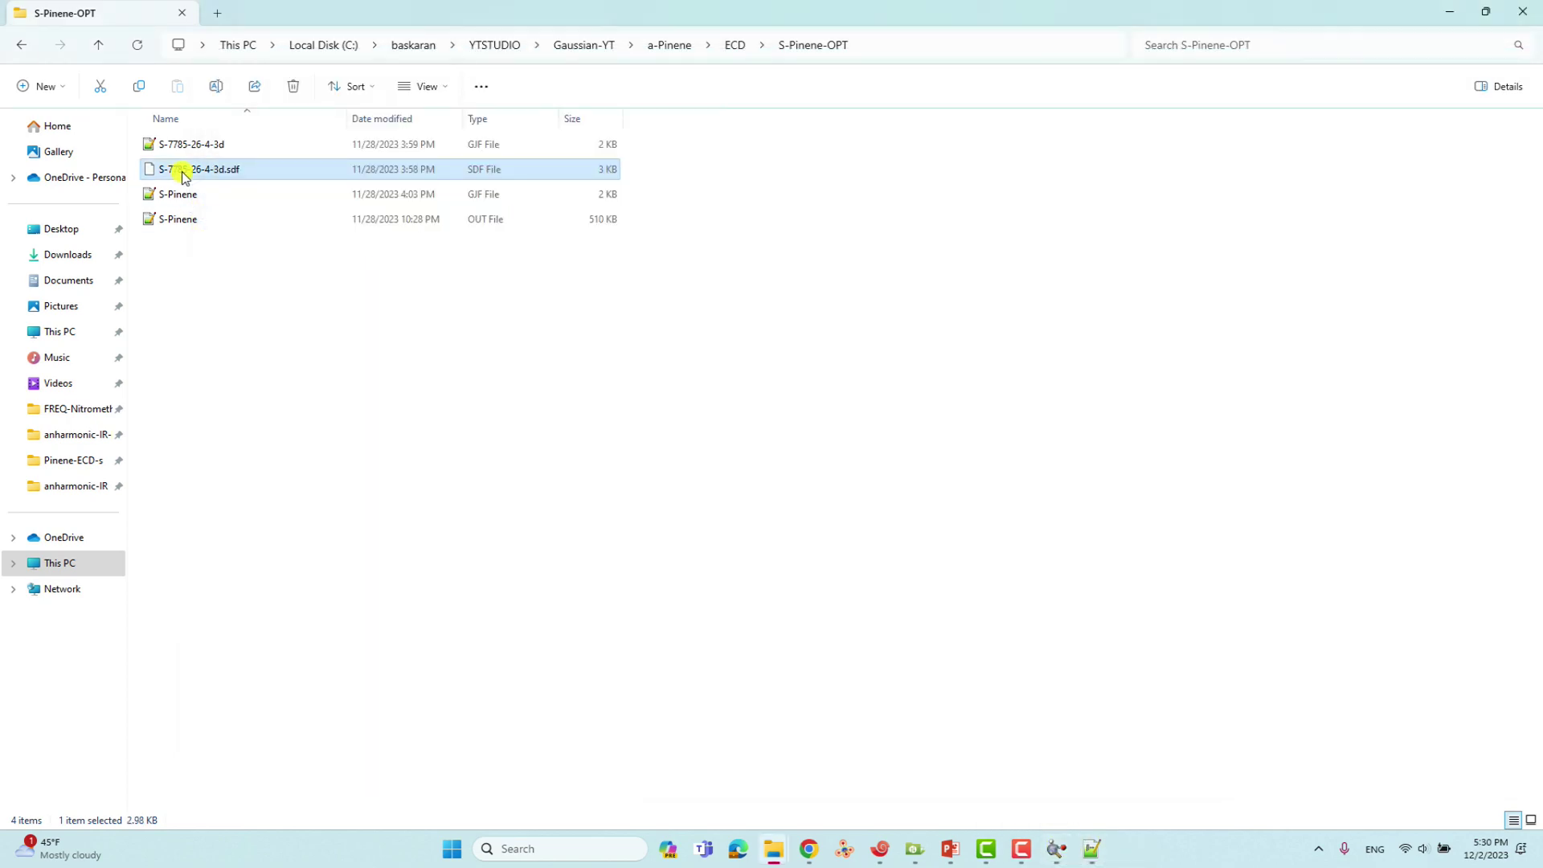
pyautogui.moveTo(1241, 16); pyautogui.dragTo(685, 109)
pyautogui.click(961, 104)
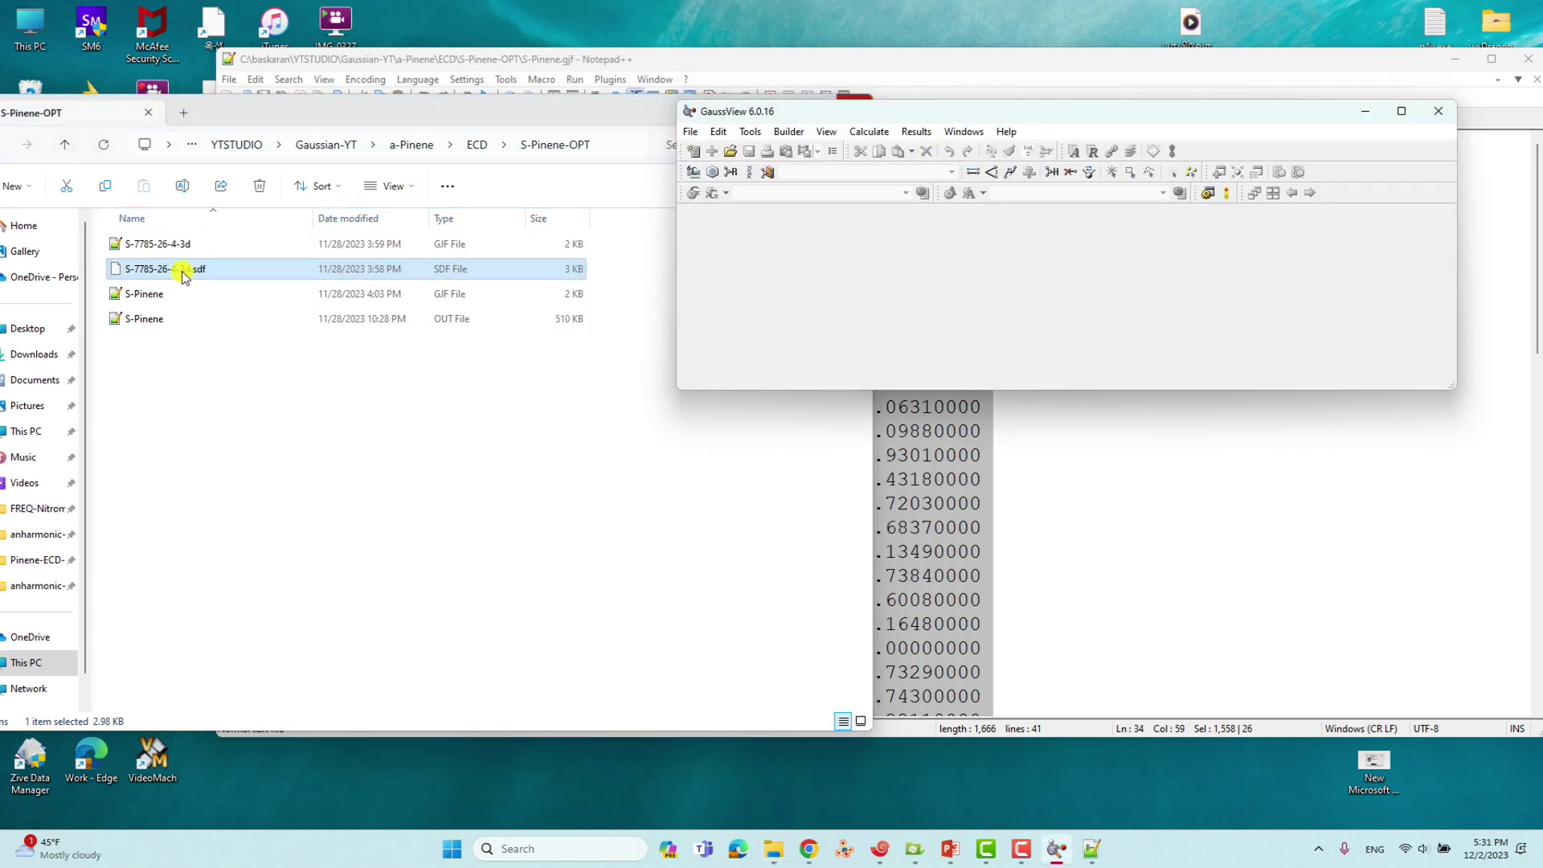
pyautogui.moveTo(184, 273); pyautogui.dragTo(981, 268)
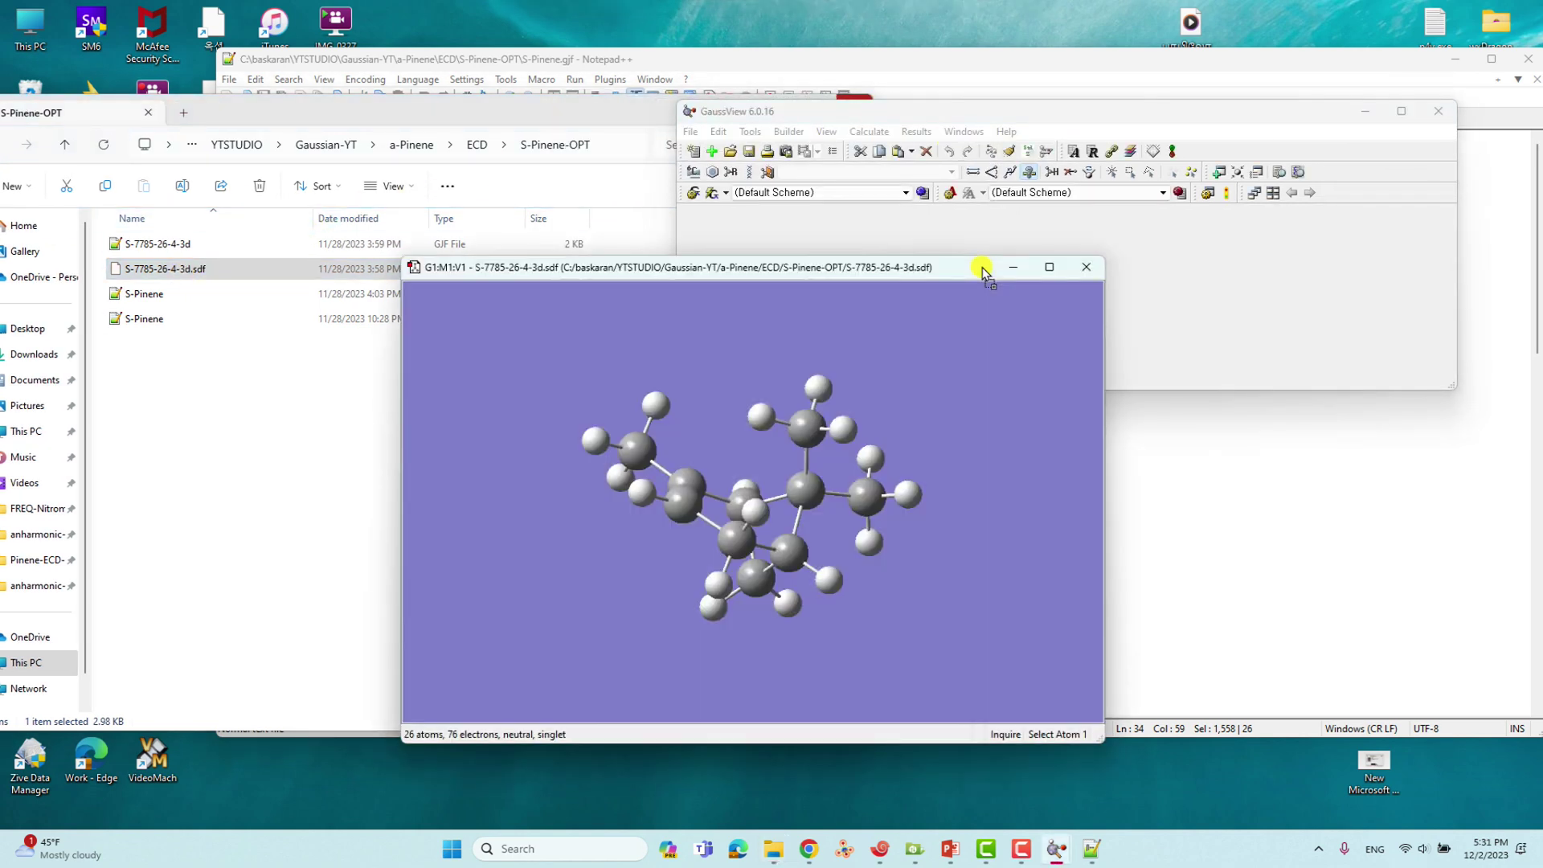
# - Save the loaded structure as the Gaussian input file S-7785-26-4-3d.gjf in the S-Pinene-OPT folder, overwriting the existing file
pyautogui.click(691, 132)
pyautogui.click(721, 279)
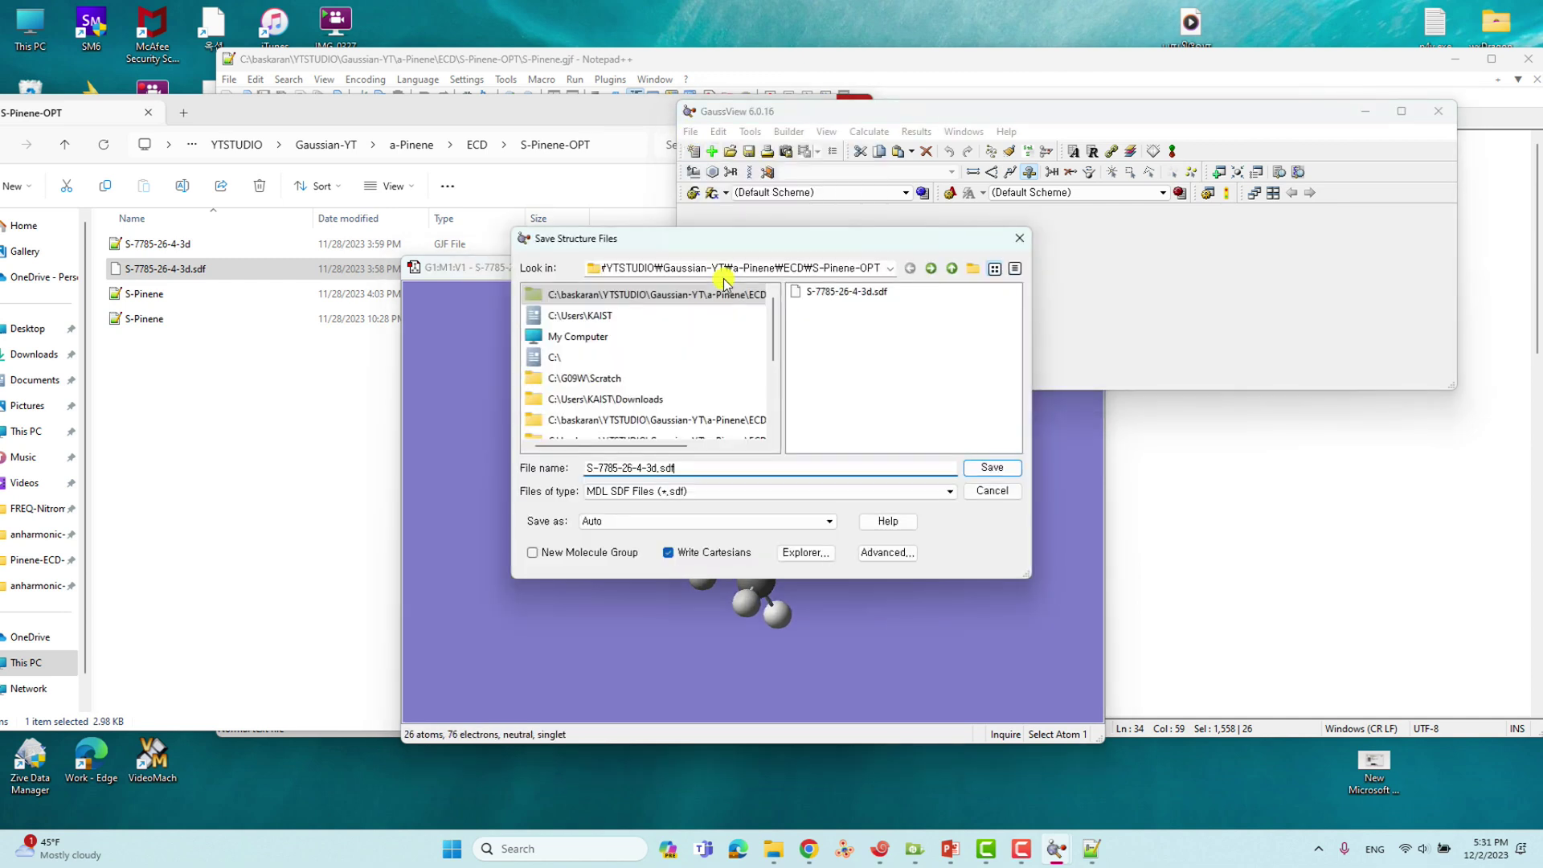
pyautogui.click(673, 491)
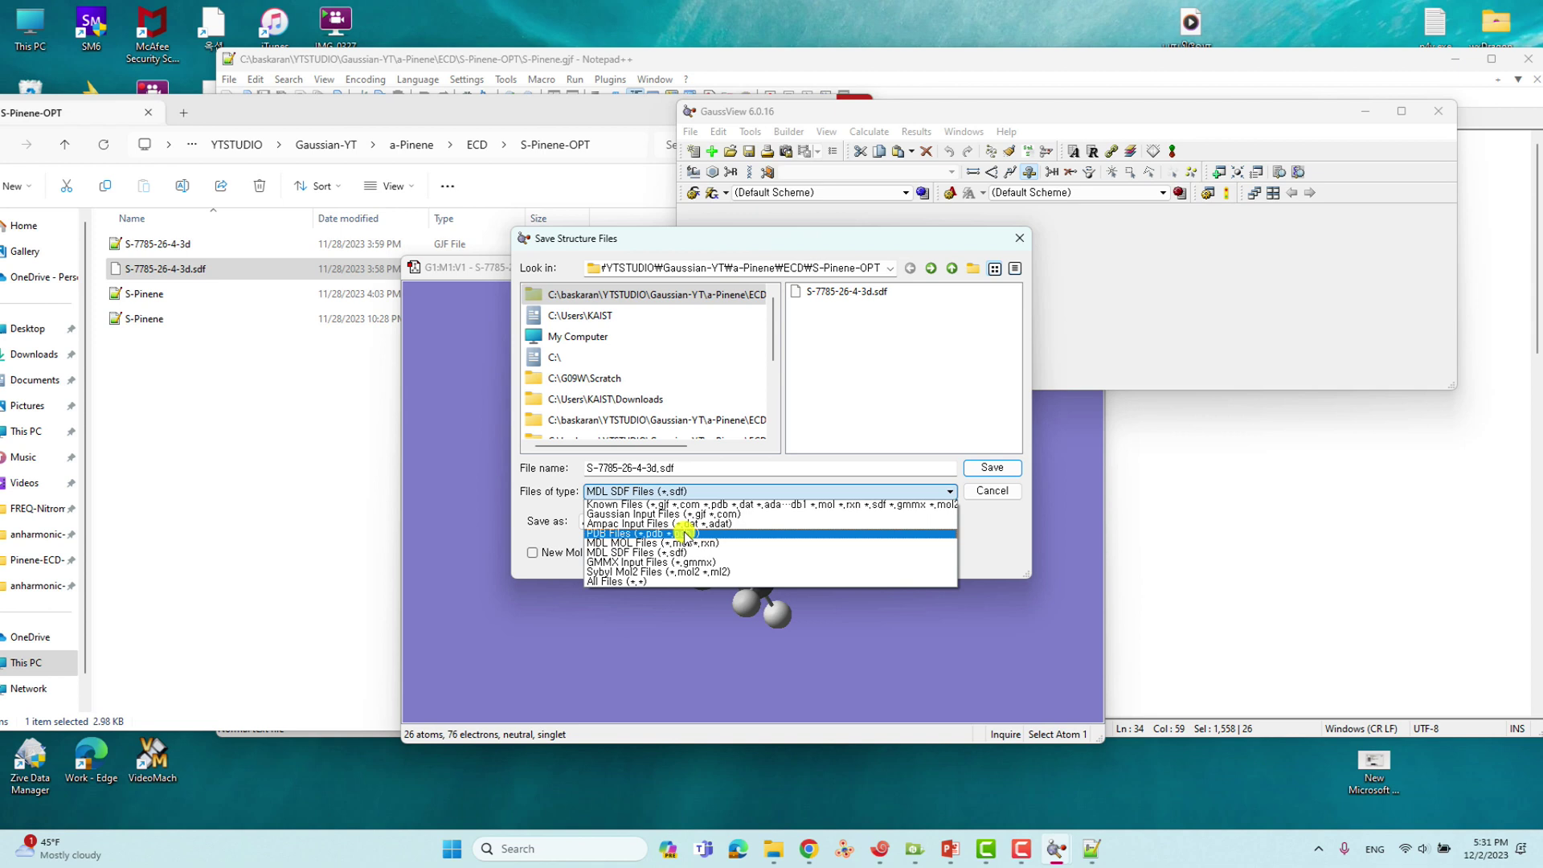
pyautogui.click(693, 515)
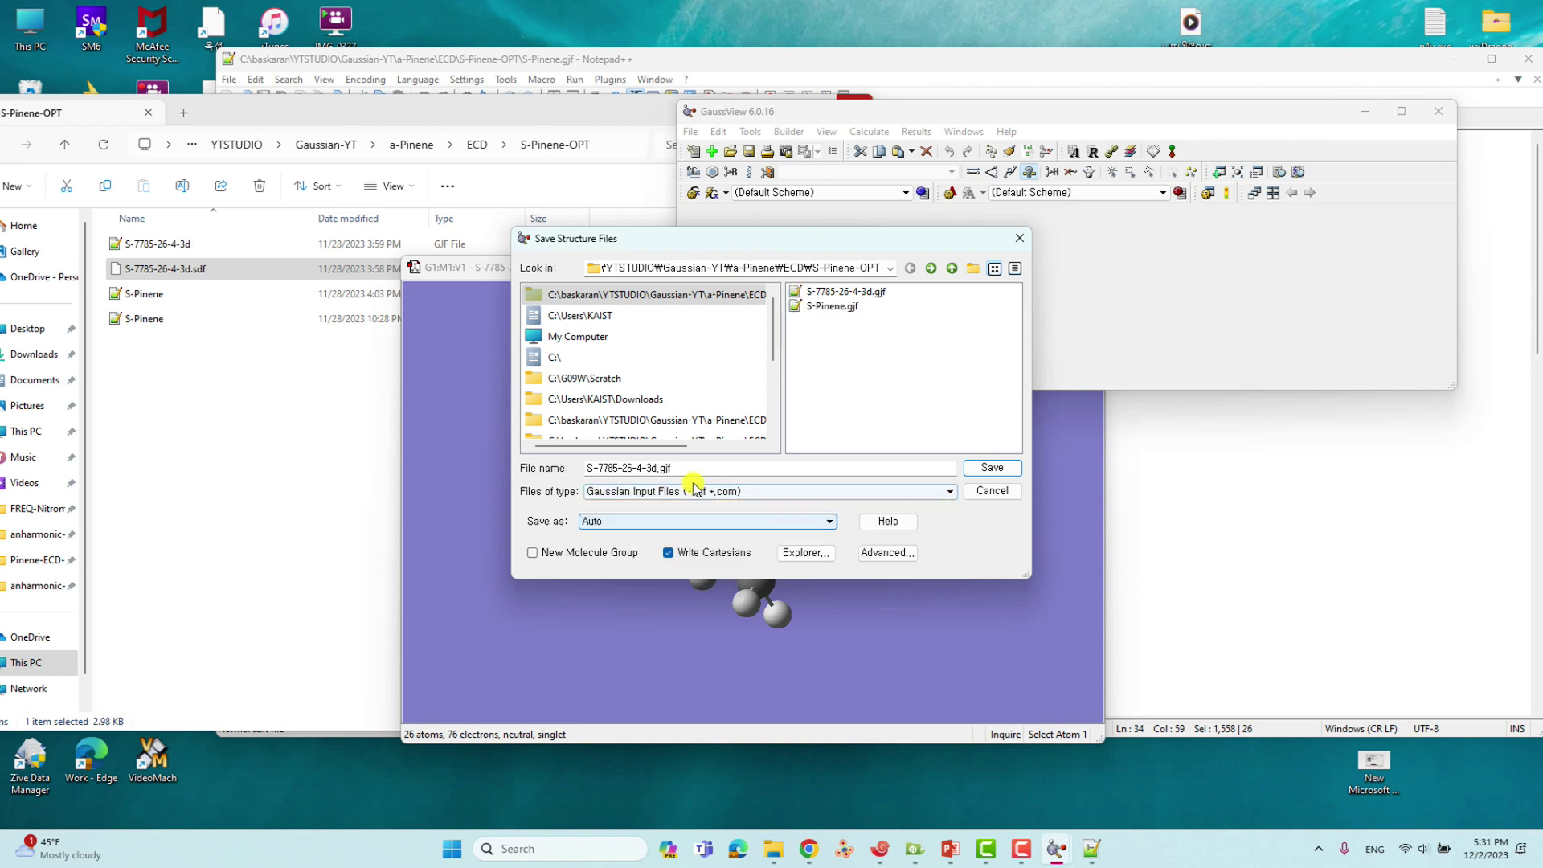
pyautogui.click(993, 468)
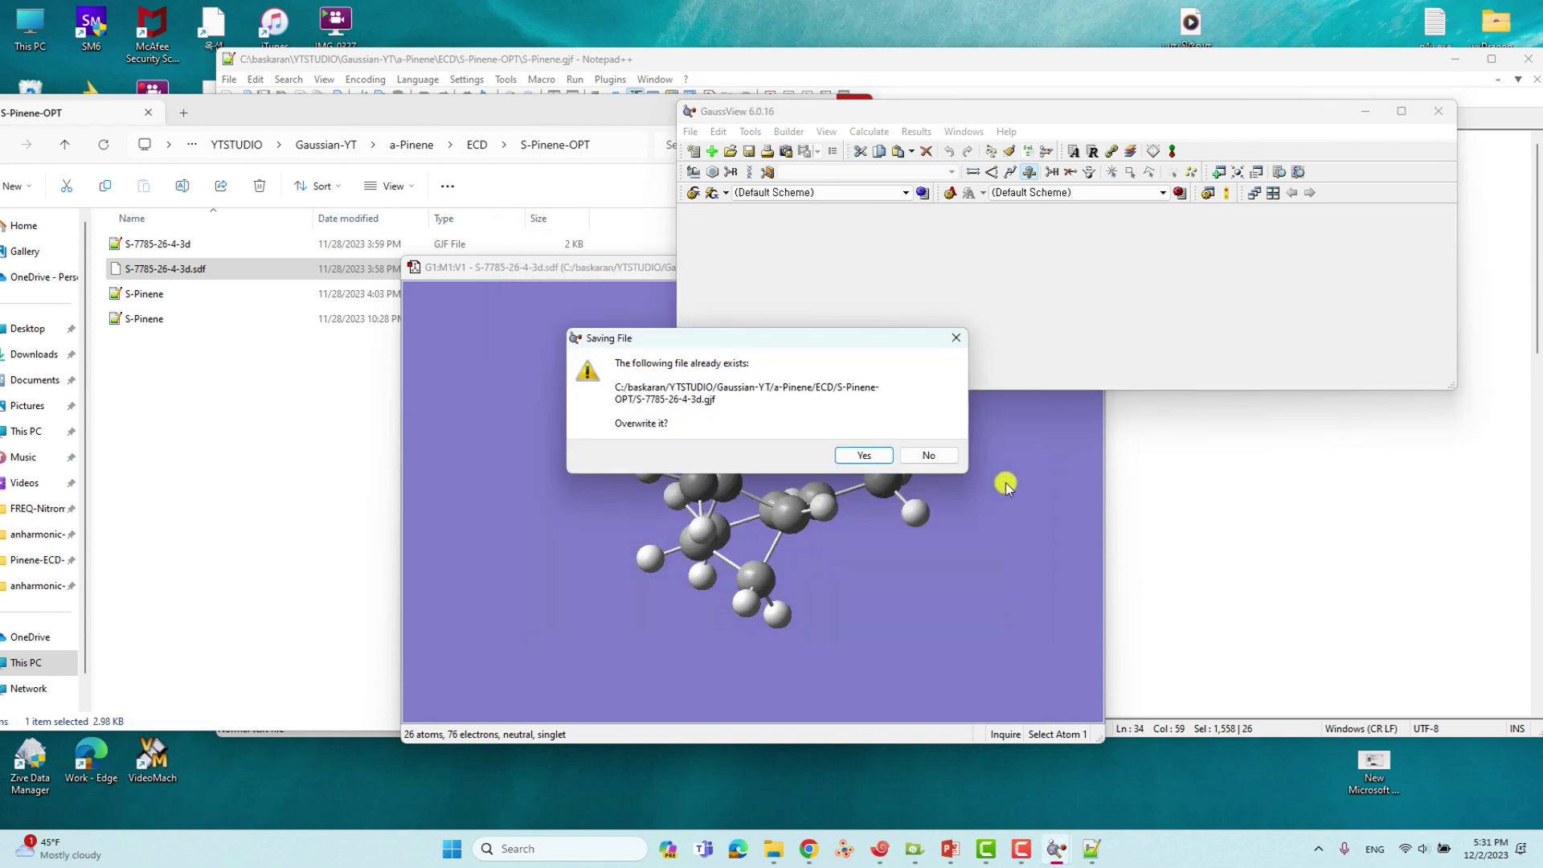
pyautogui.click(884, 455)
# - Open S-7785-26-4-3d.gjf from the S-Pinene-OPT folder in Notepad++ and examine its full block of atomic coordinates
pyautogui.click(234, 348)
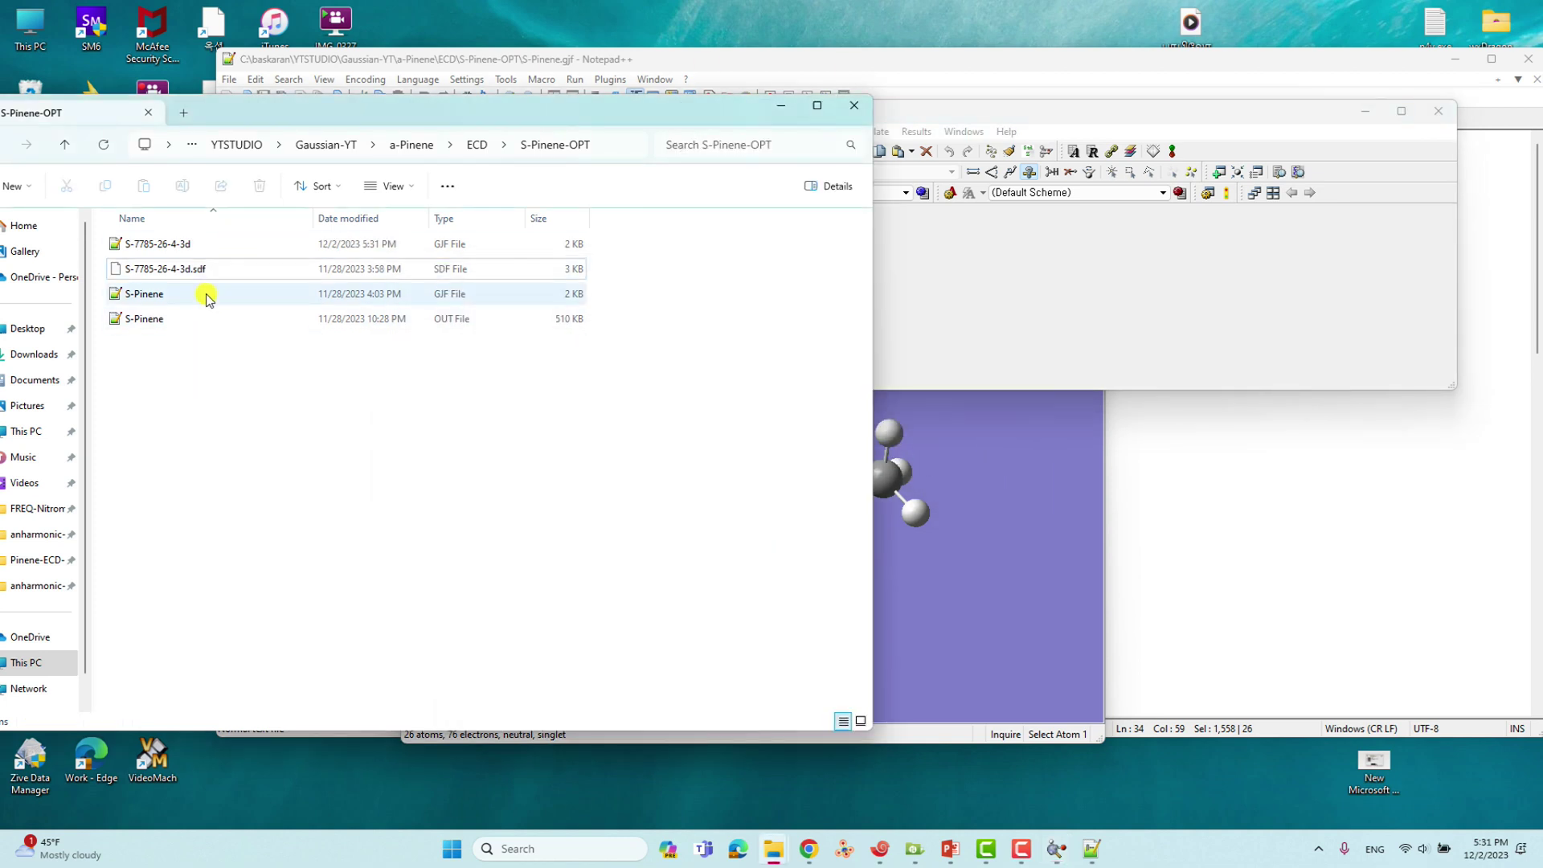
pyautogui.rightClick(271, 423)
pyautogui.press('Escape')
pyautogui.click(615, 148)
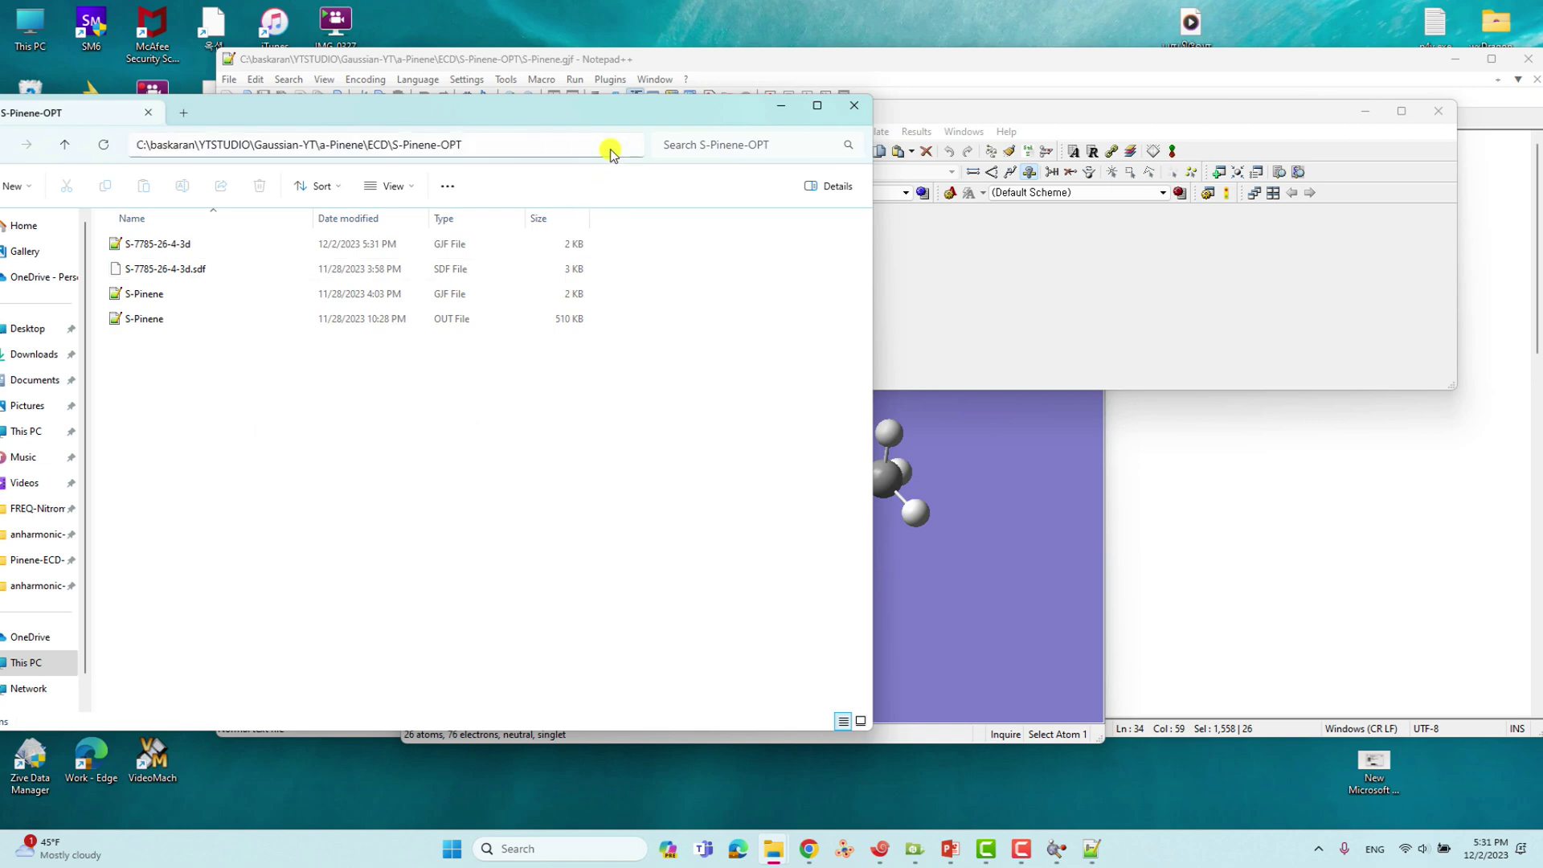
pyautogui.press('Escape')
pyautogui.click(177, 245)
pyautogui.click(179, 246)
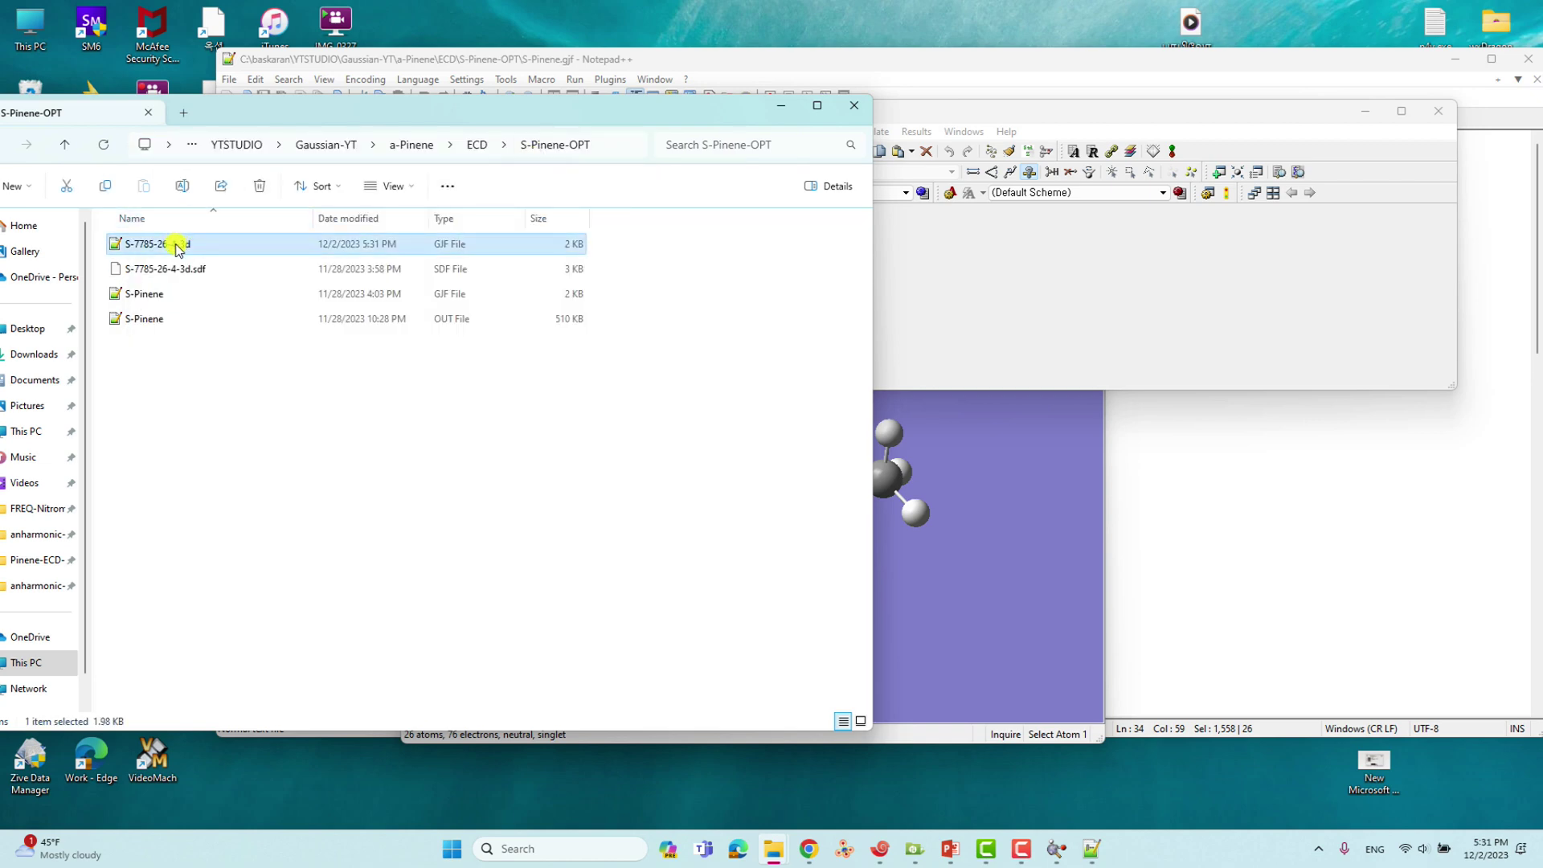
pyautogui.rightClick(179, 246)
pyautogui.click(352, 298)
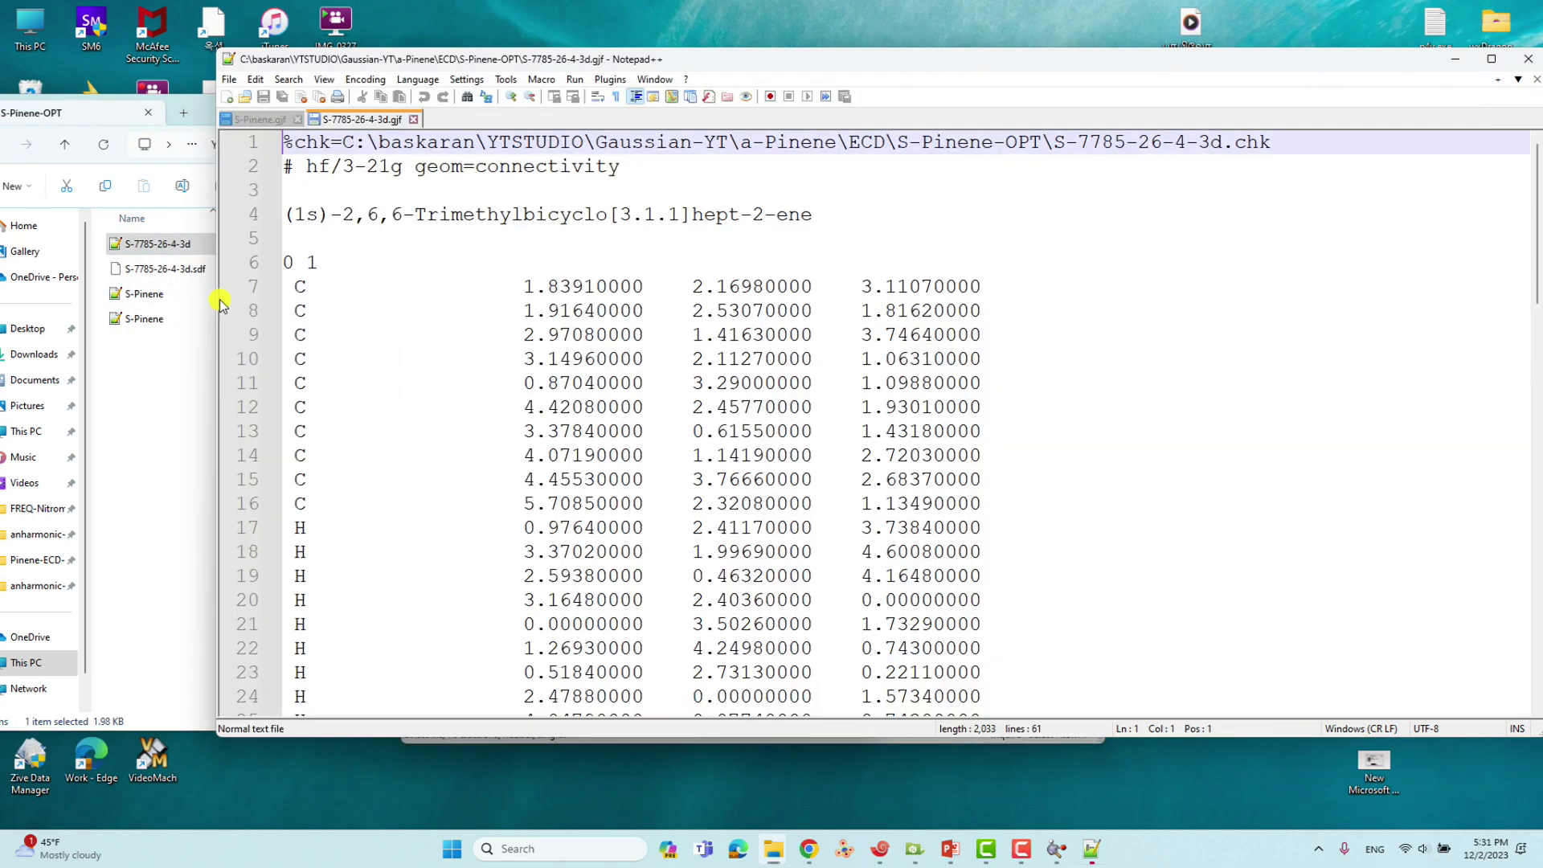
pyautogui.moveTo(286, 286); pyautogui.dragTo(970, 552)
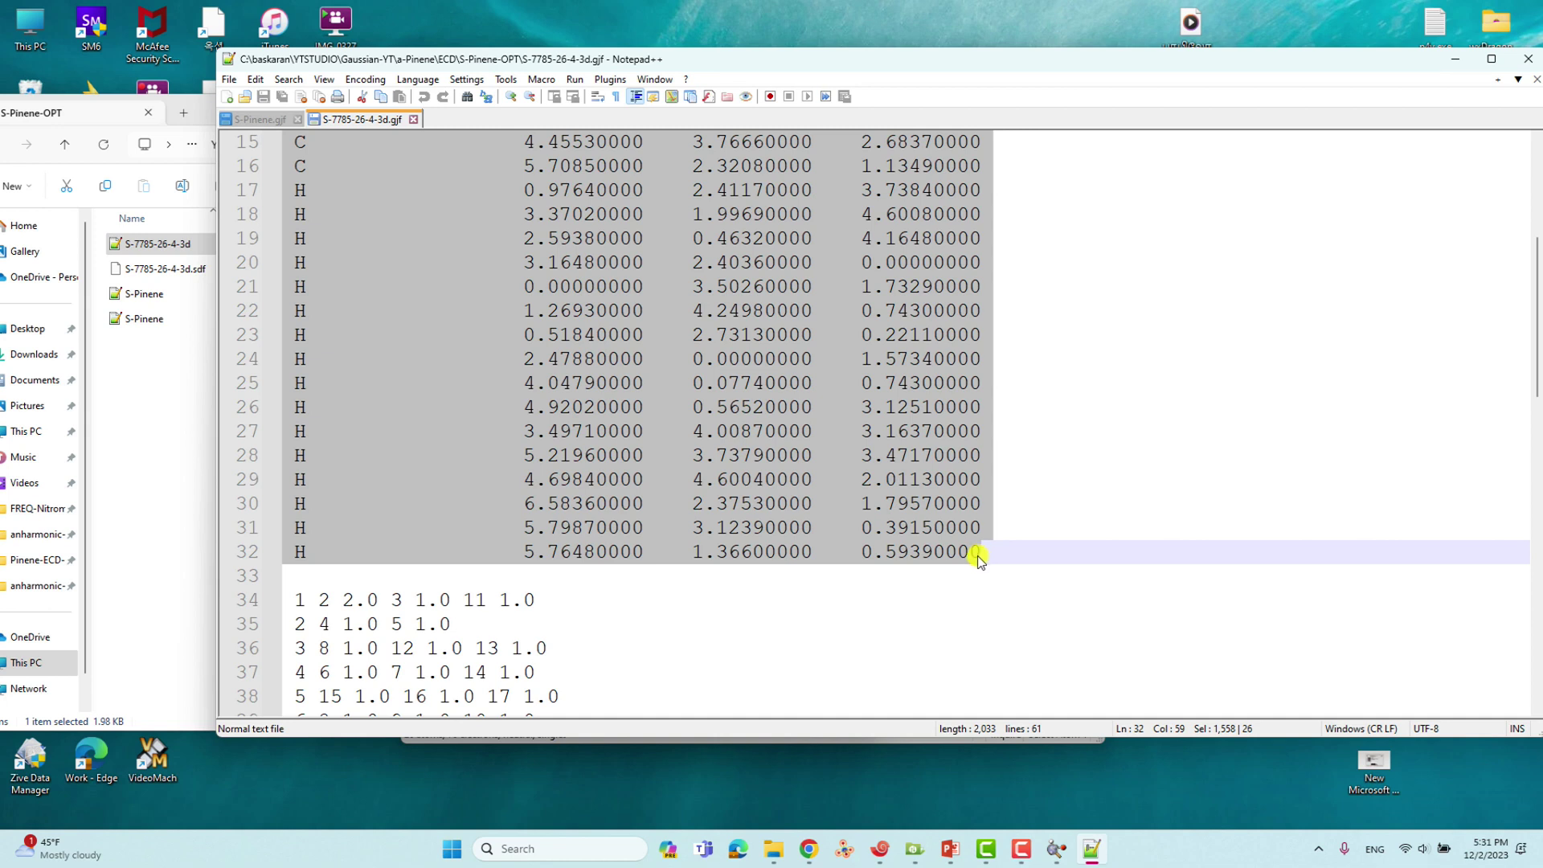
# - Open S-Pinene.out in Notepad++ and examine its opt freq route keywords and the termination line at the file's end
pyautogui.click(170, 370)
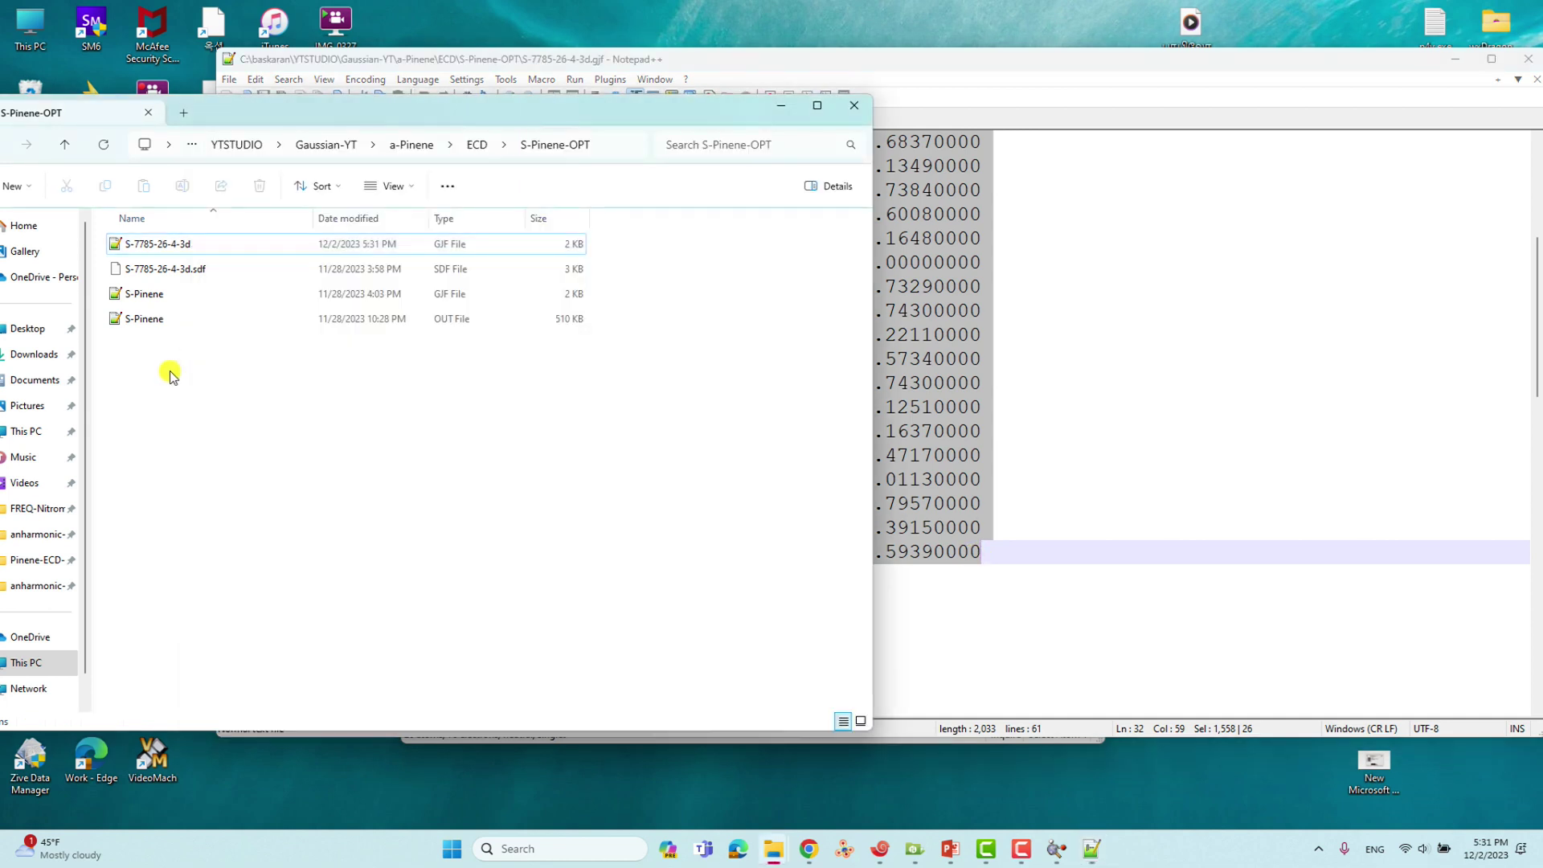
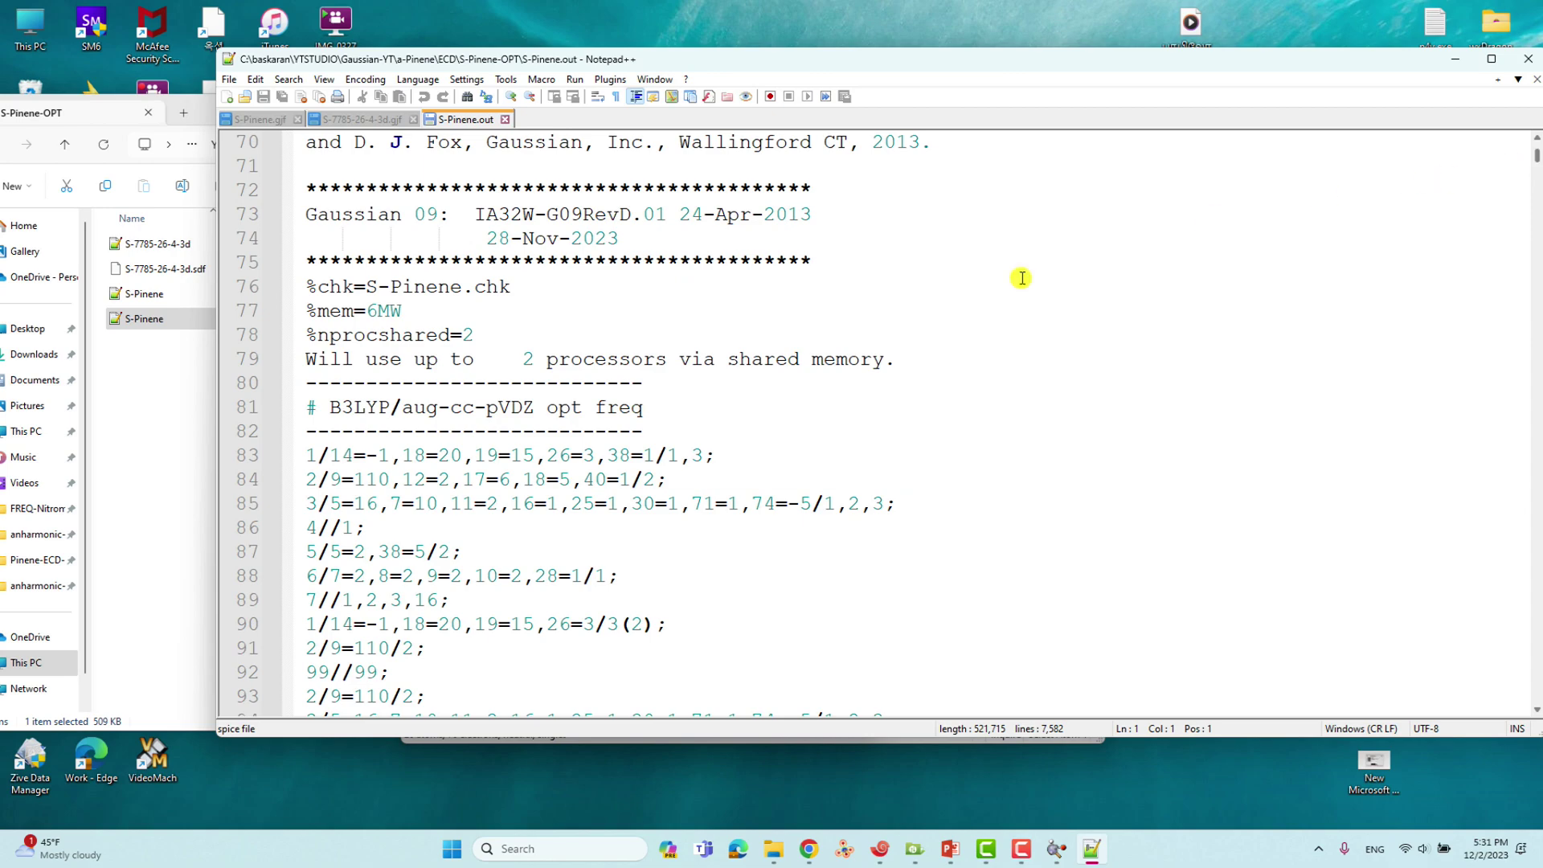
pyautogui.moveTo(547, 408); pyautogui.dragTo(644, 410)
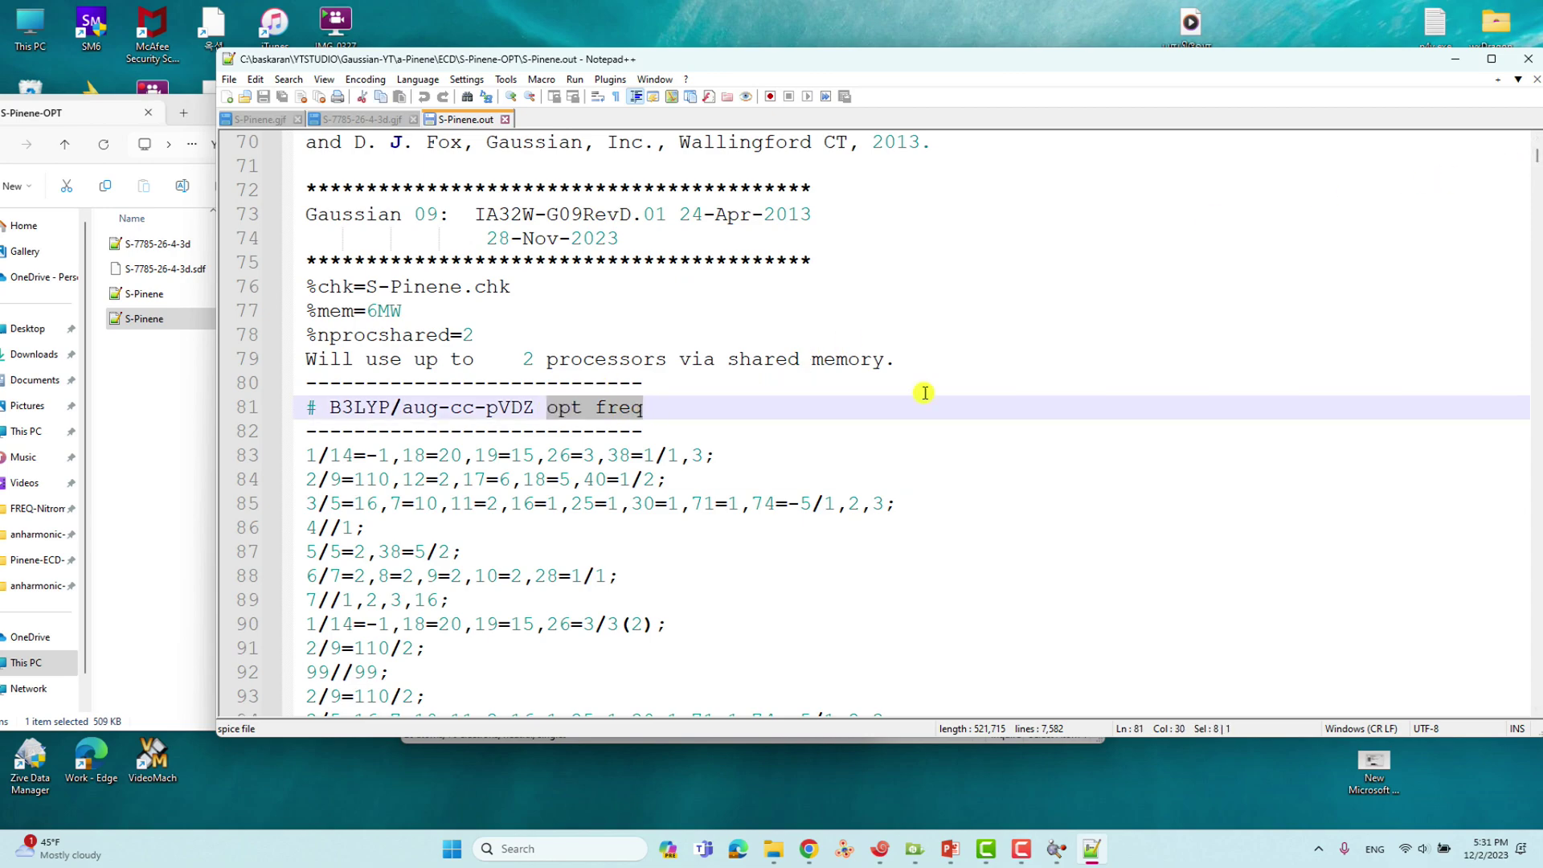
pyautogui.moveTo(1535, 157); pyautogui.dragTo(1281, 623)
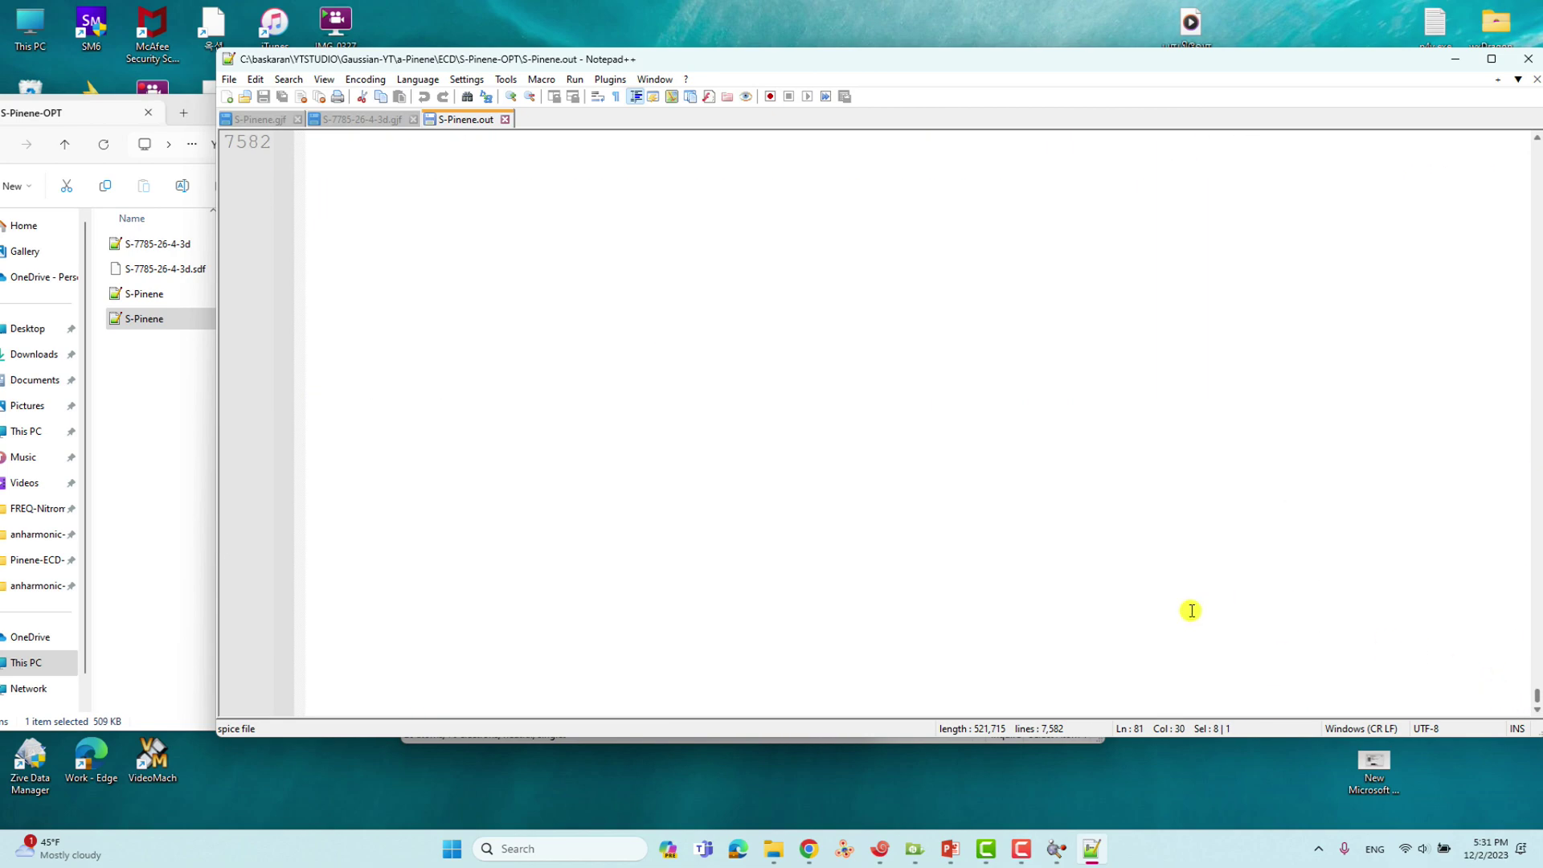
pyautogui.moveTo(318, 479); pyautogui.dragTo(889, 488)
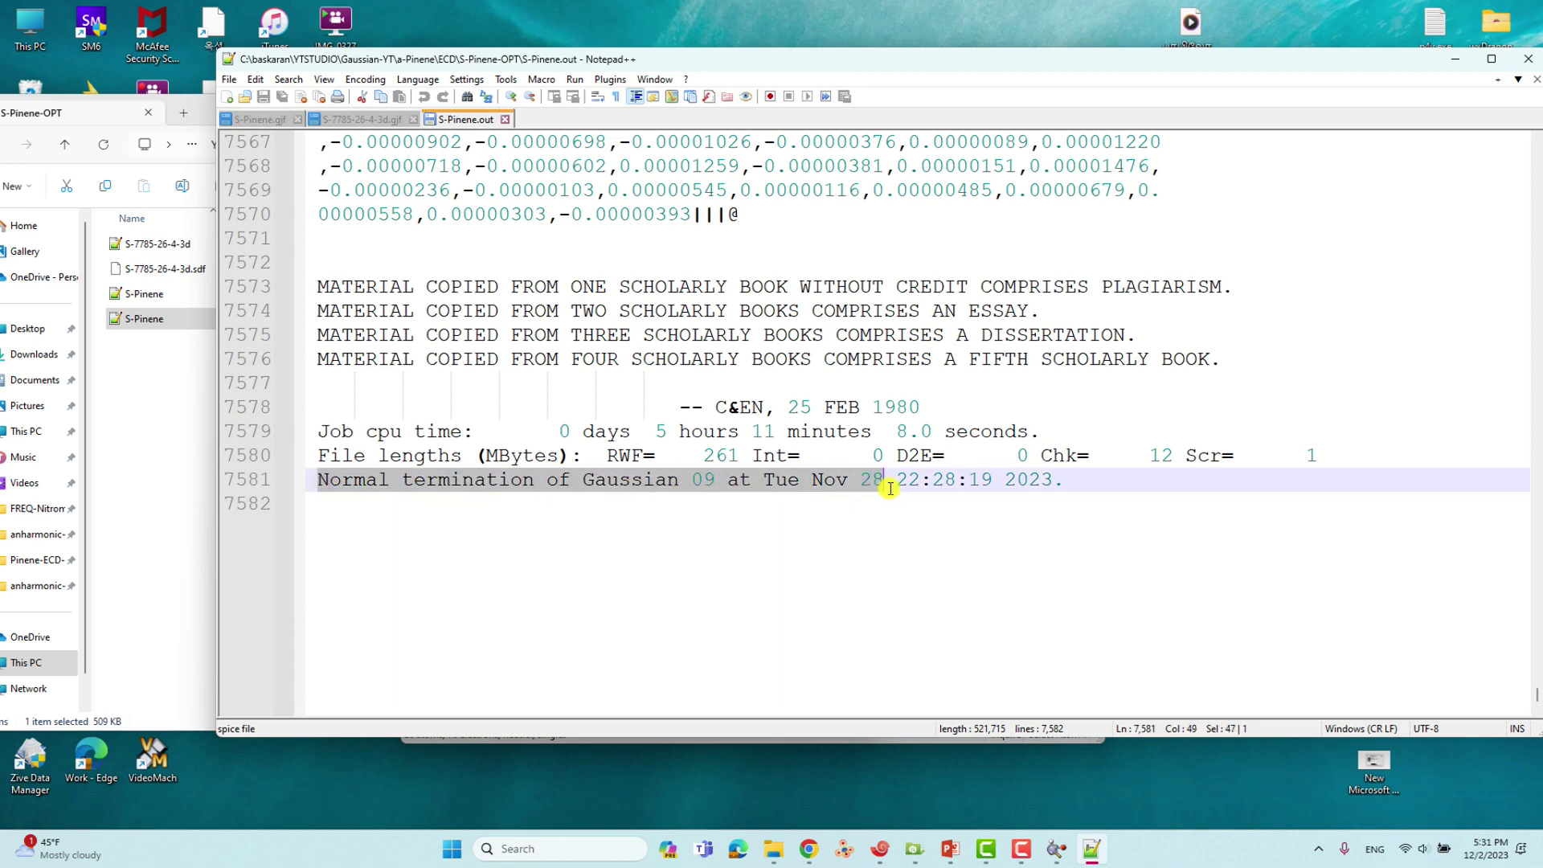
pyautogui.click(1454, 59)
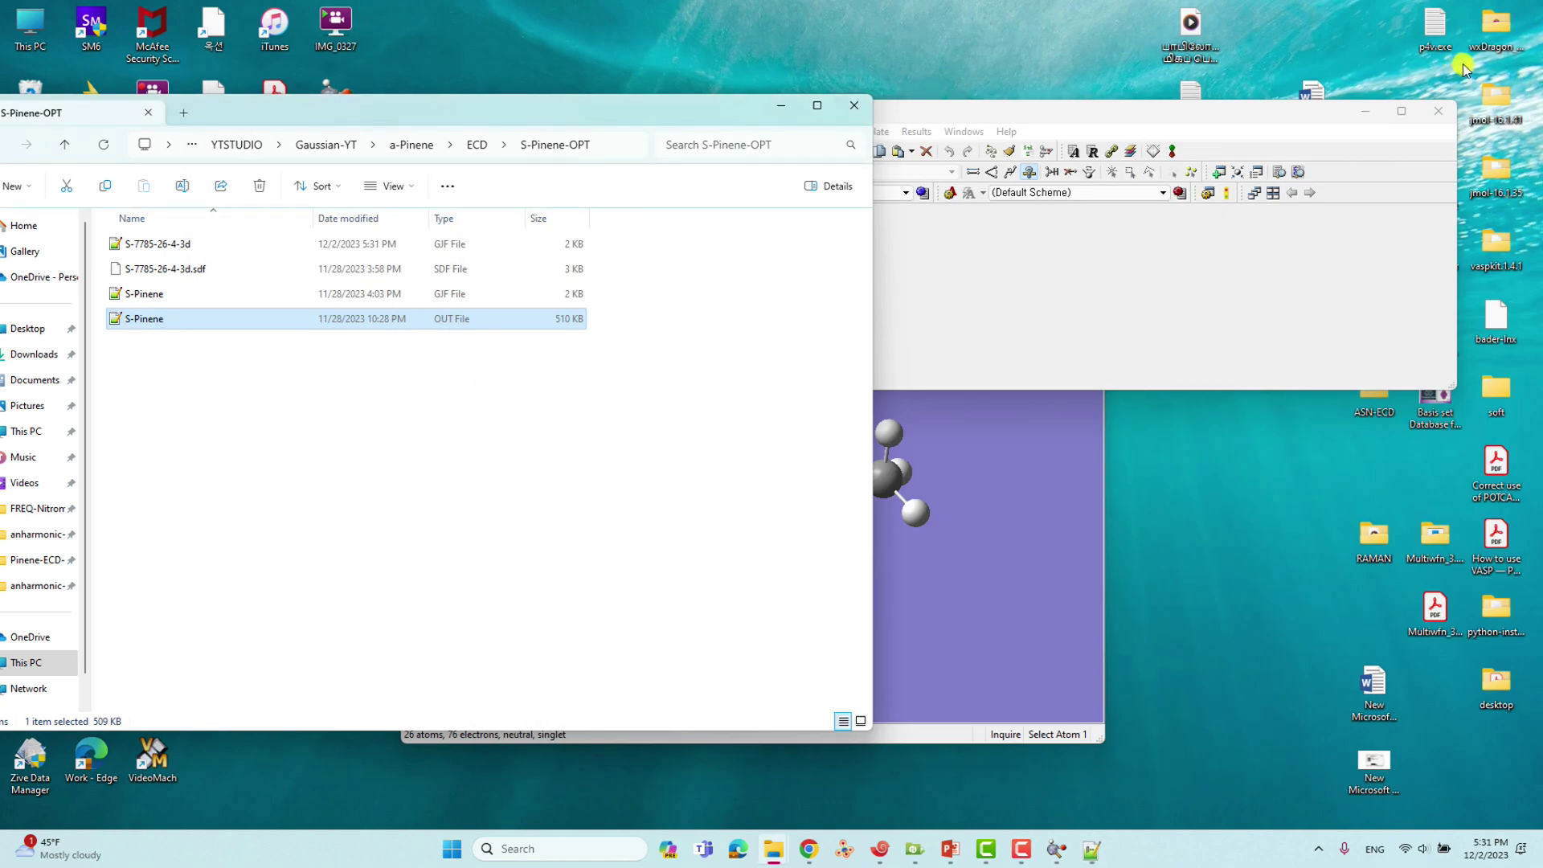
# - Close the S-7785-26-4-3d.gjf structure in GaussView, load S-Pinene.out from the S-Pinene-OPT folder and rotate the molecule to inspect it
pyautogui.click(1024, 498)
pyautogui.click(1084, 270)
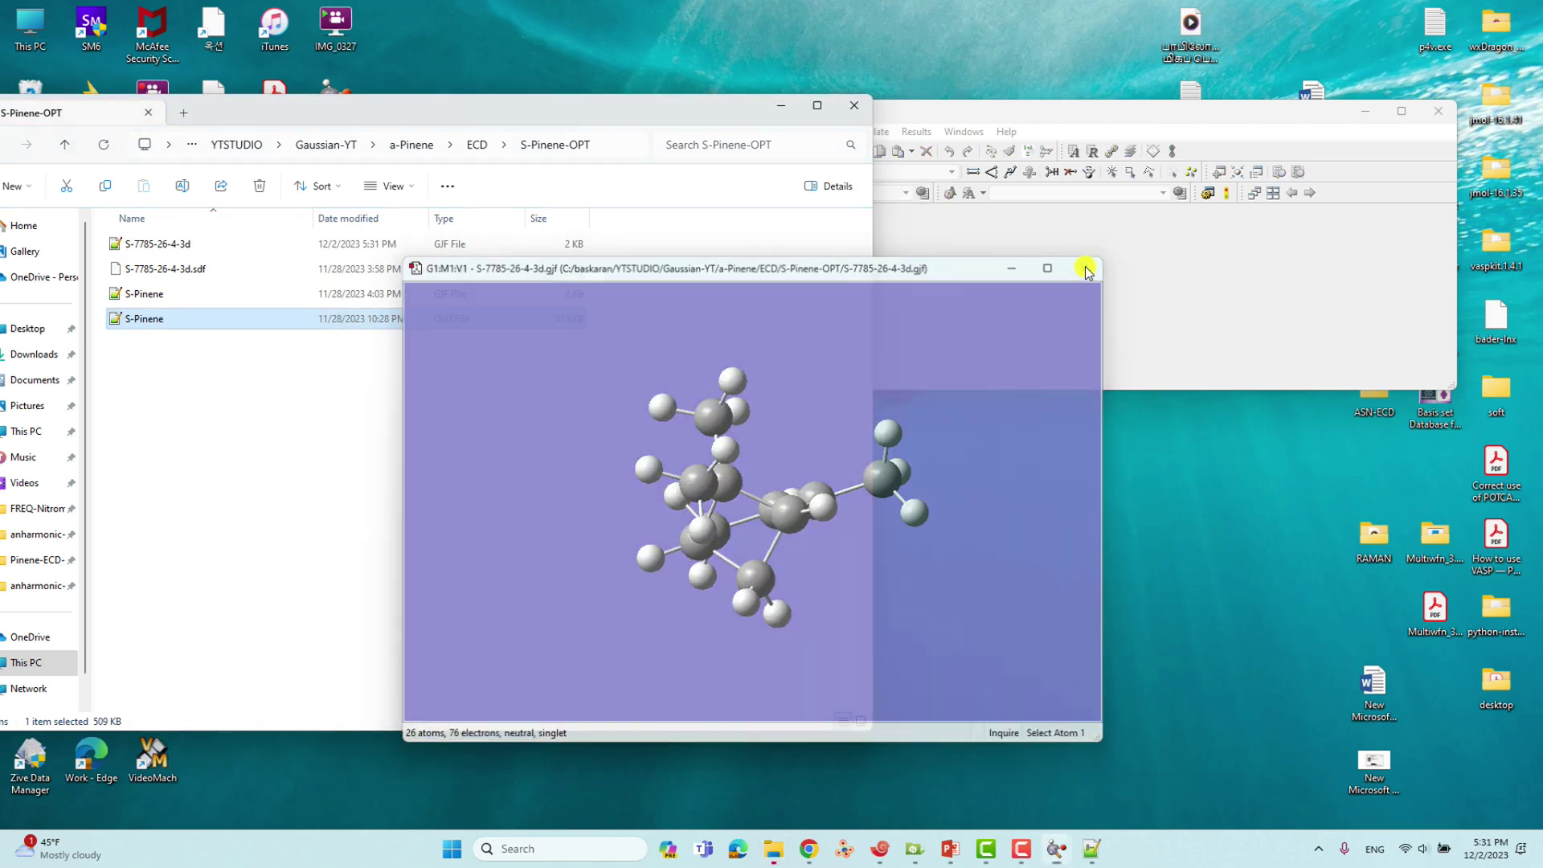
pyautogui.click(1125, 282)
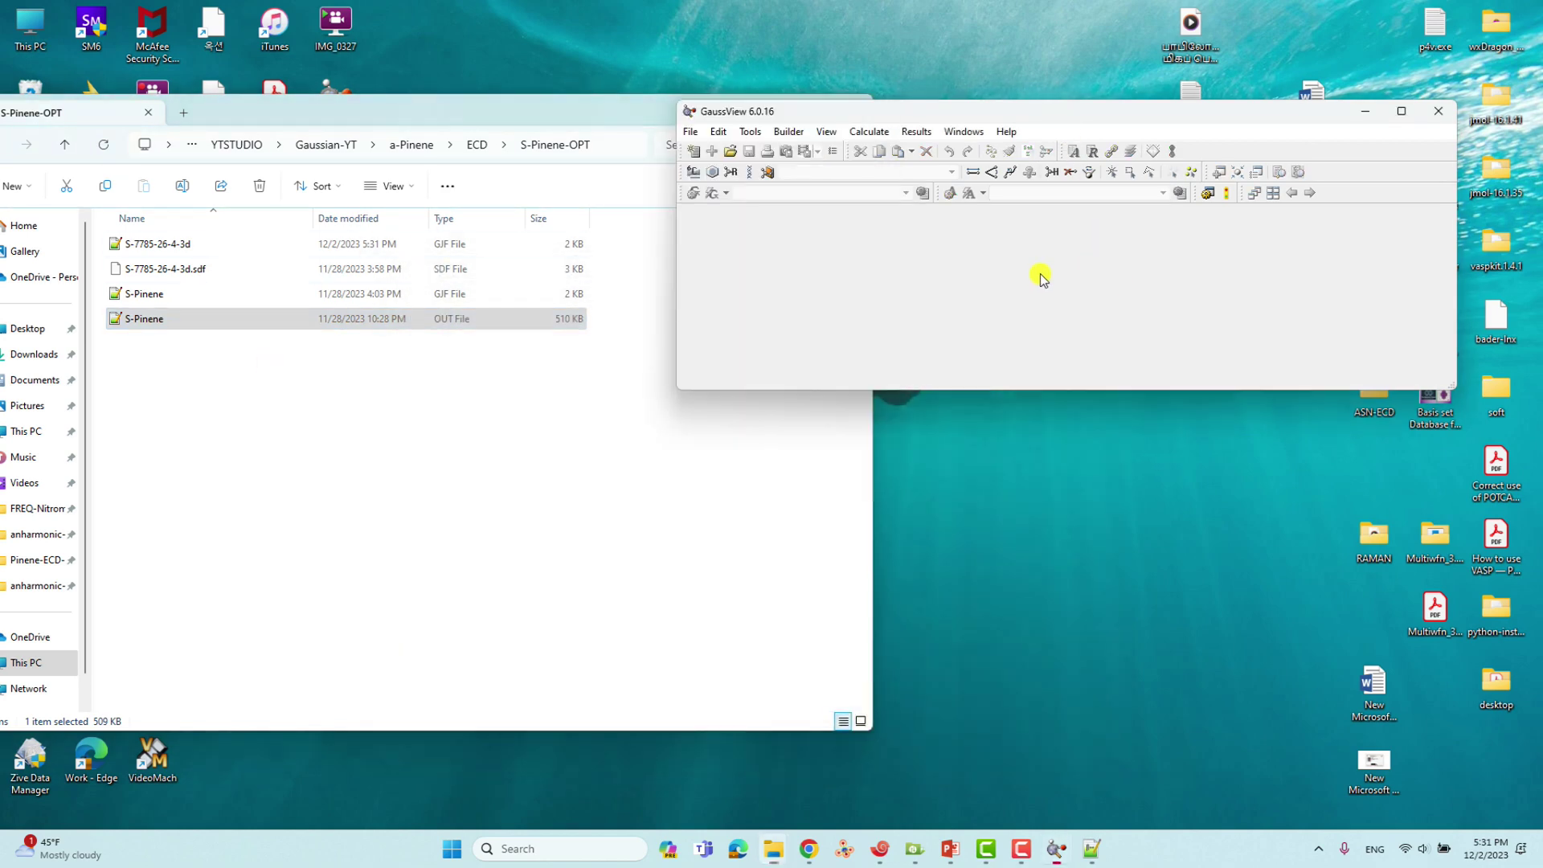
pyautogui.moveTo(138, 321); pyautogui.dragTo(885, 309)
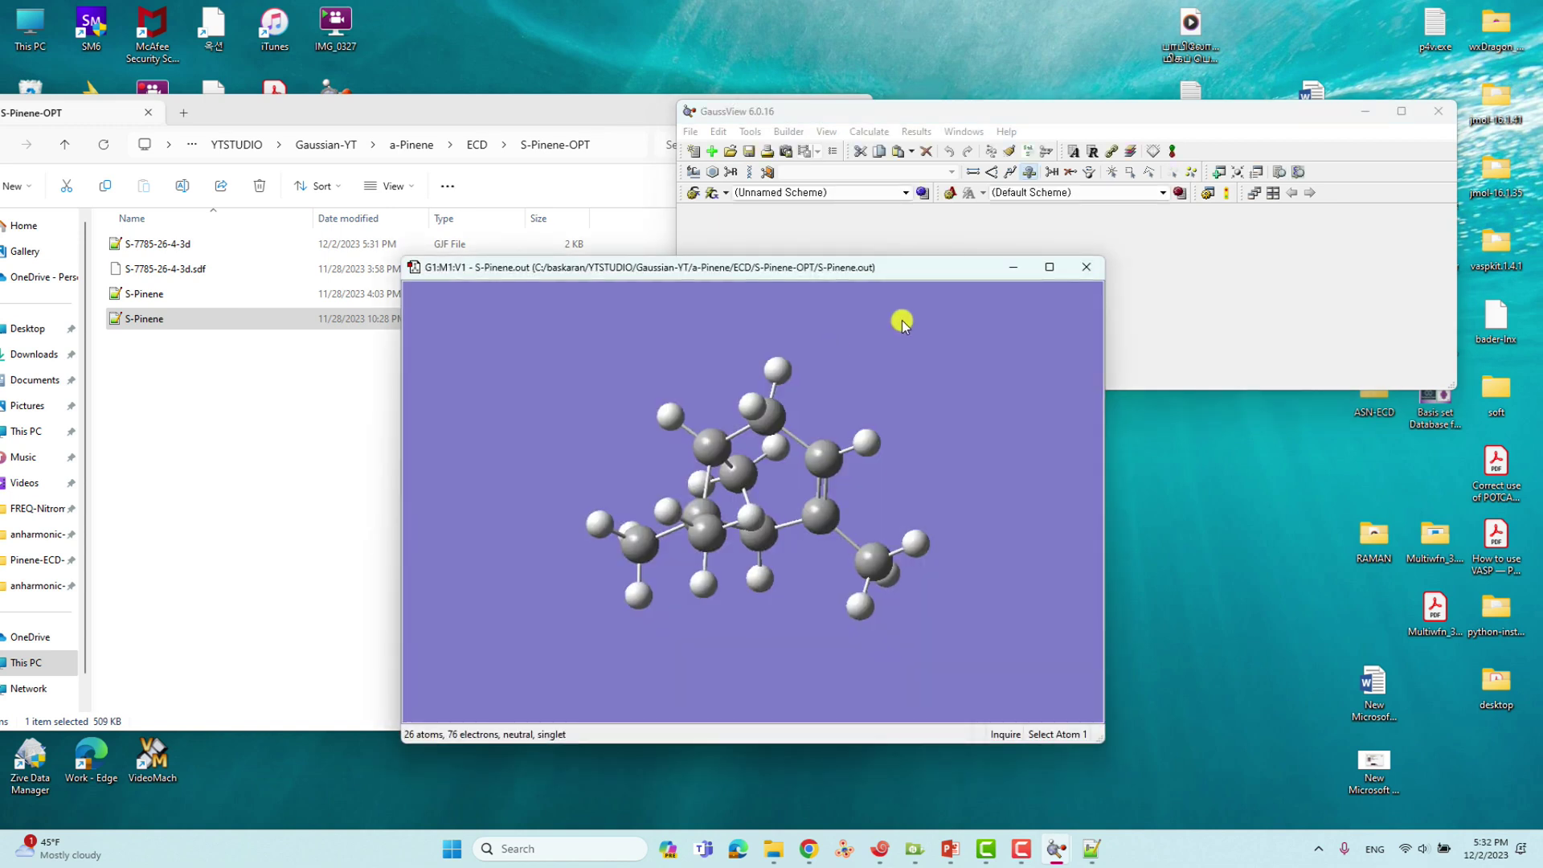
pyautogui.moveTo(874, 392)
pyautogui.mouseDown()
pyautogui.moveTo(882, 368)
pyautogui.moveTo(881, 386)
pyautogui.mouseUp()
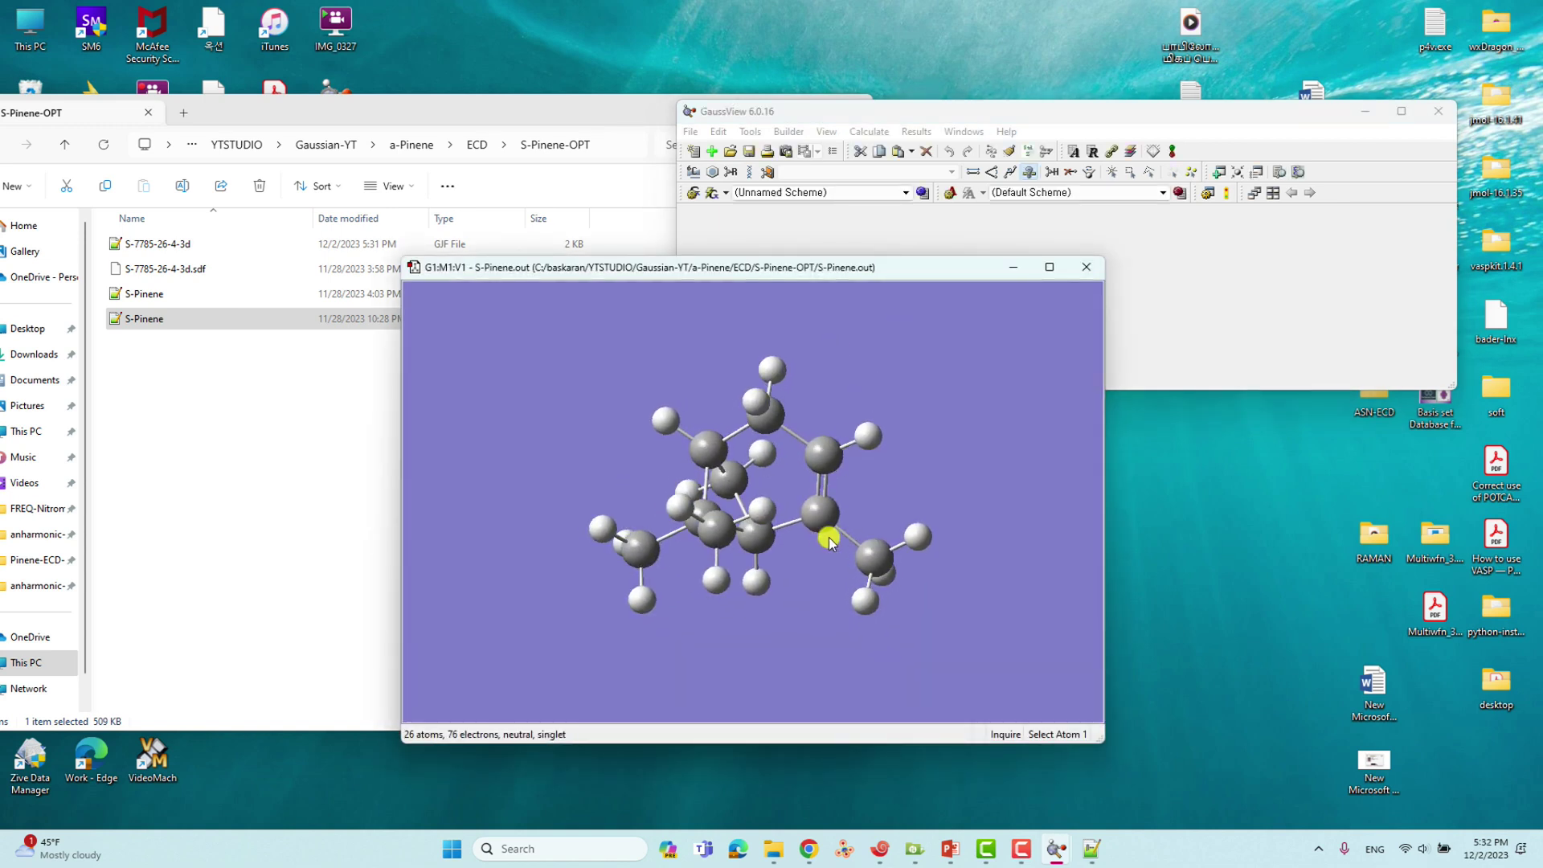
pyautogui.moveTo(752, 552); pyautogui.dragTo(768, 474)
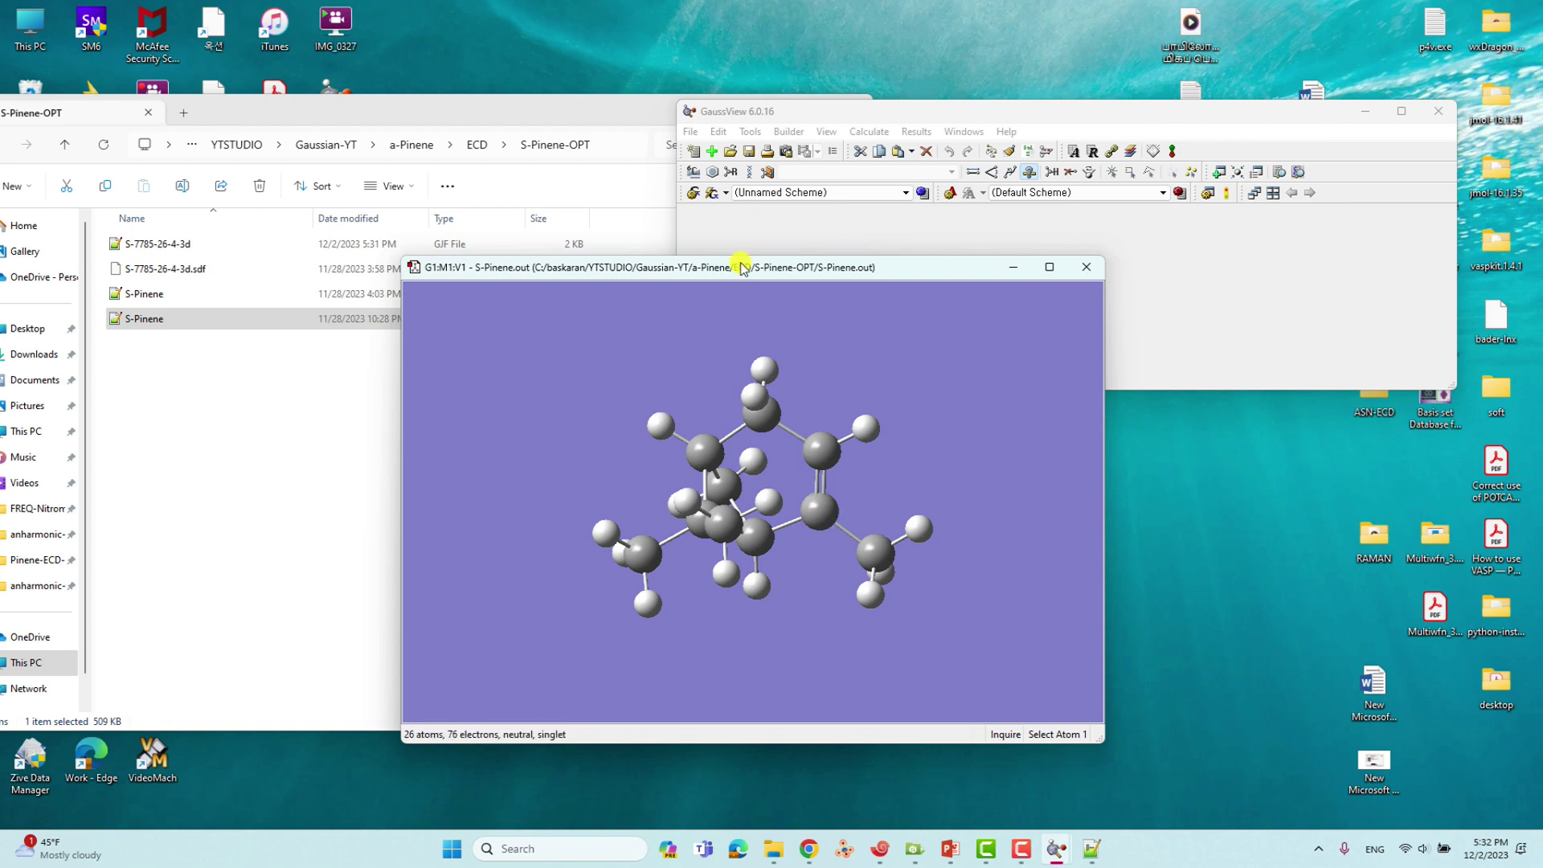
pyautogui.moveTo(751, 389); pyautogui.dragTo(800, 456)
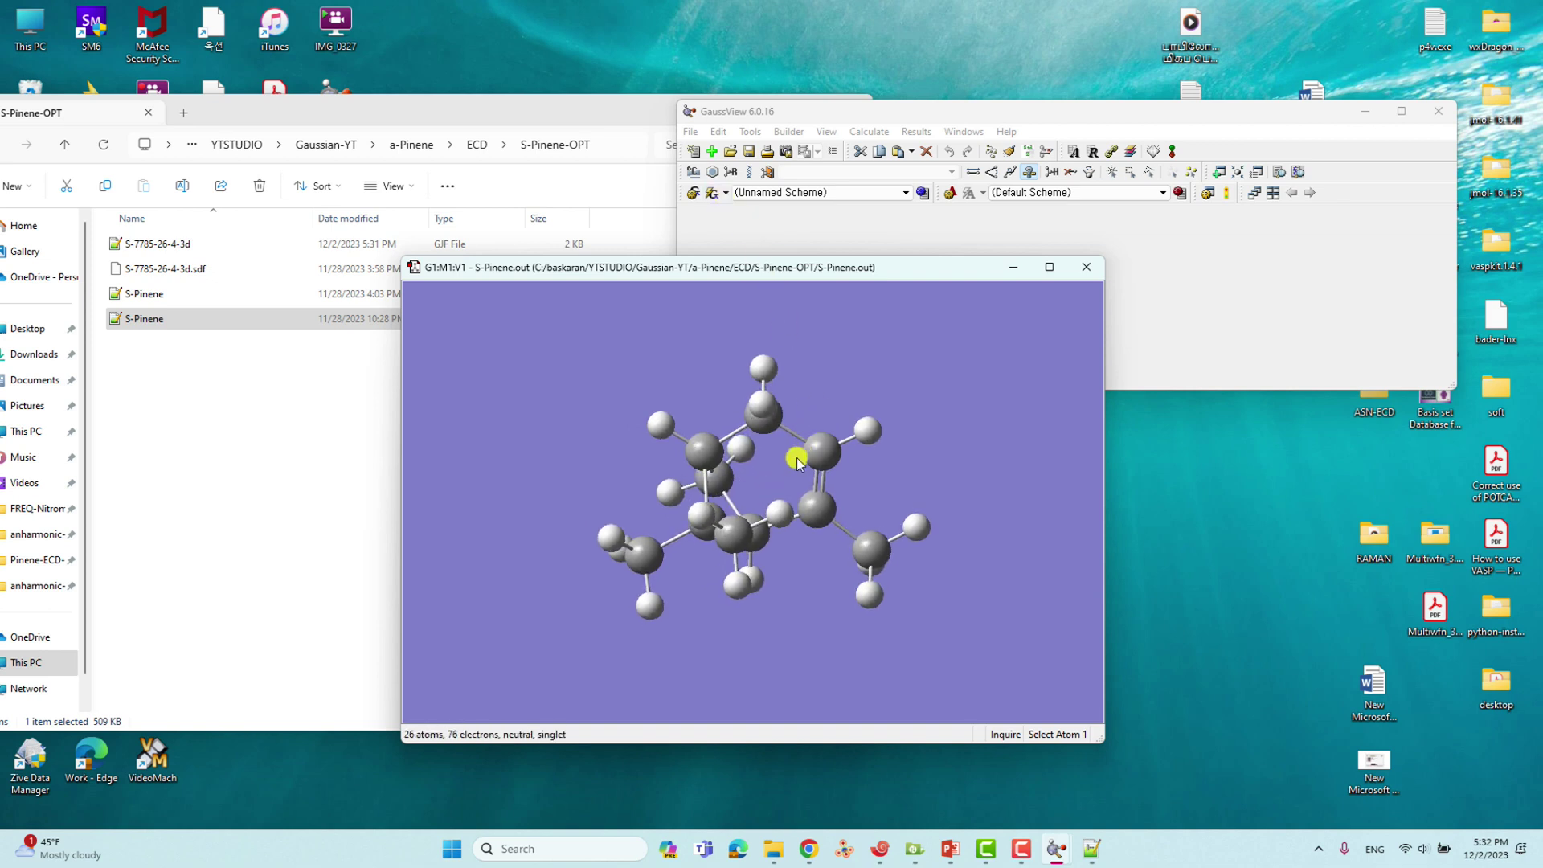
# - Save the optimized structure as S-Pinene.gjf in a new ecd1 folder inside S-Pinene-OPT, and close GaussView
pyautogui.click(690, 132)
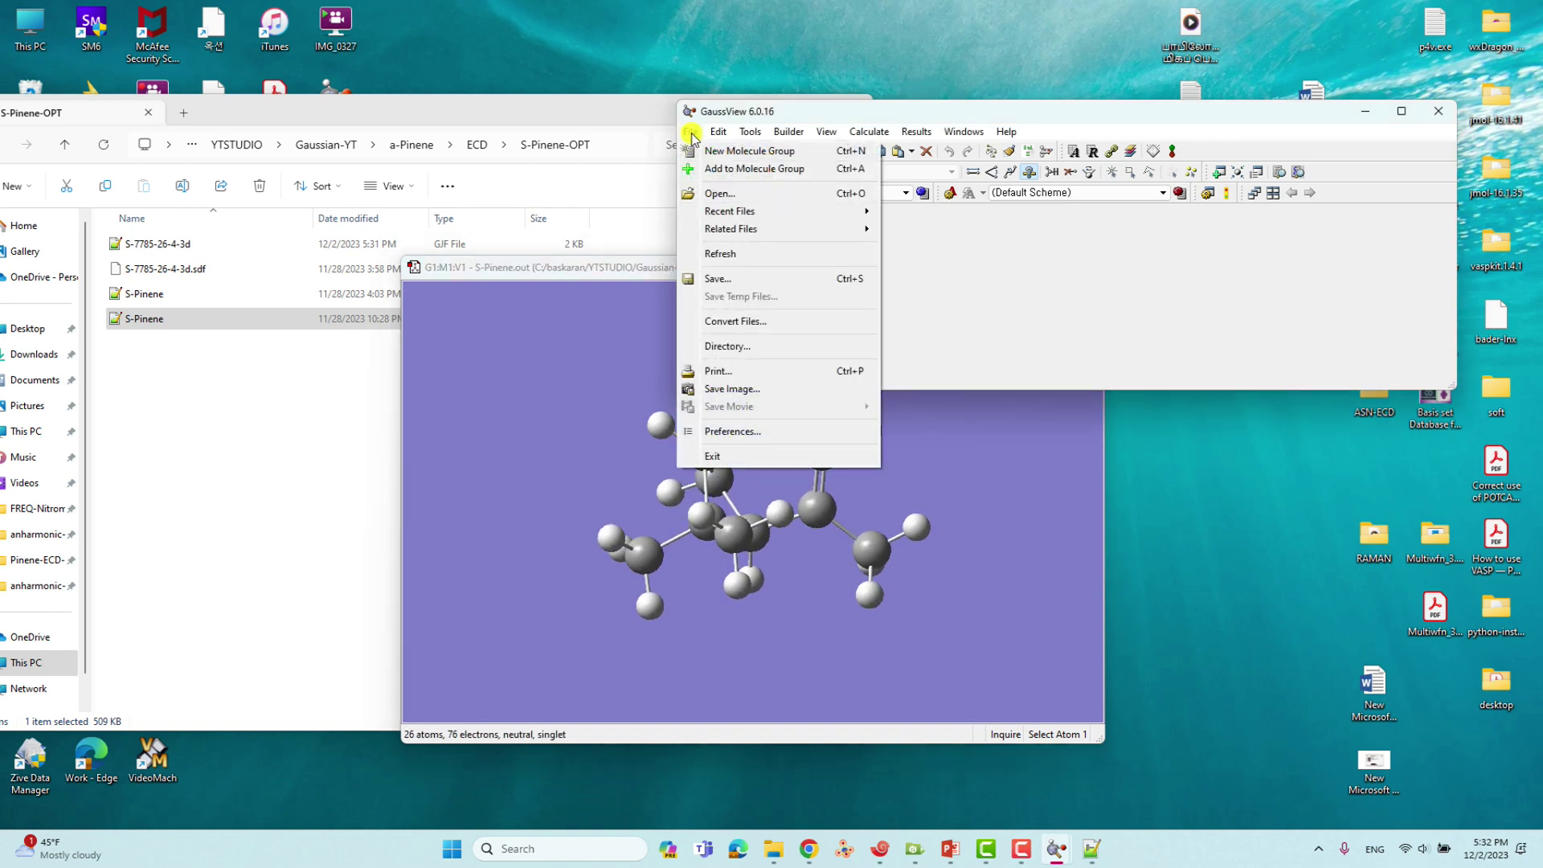
pyautogui.click(723, 279)
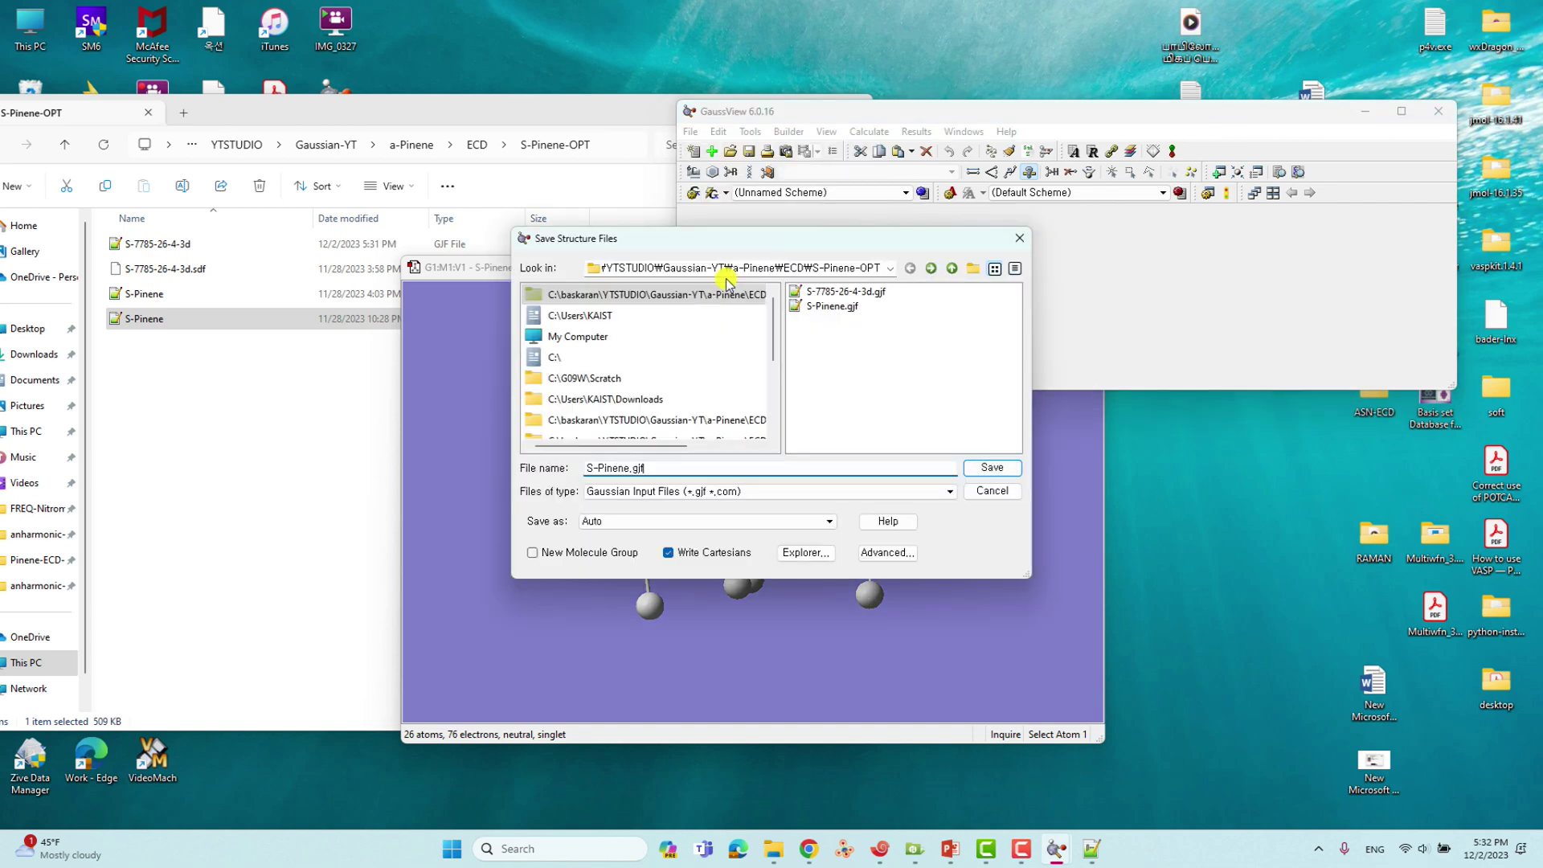
pyautogui.click(969, 269)
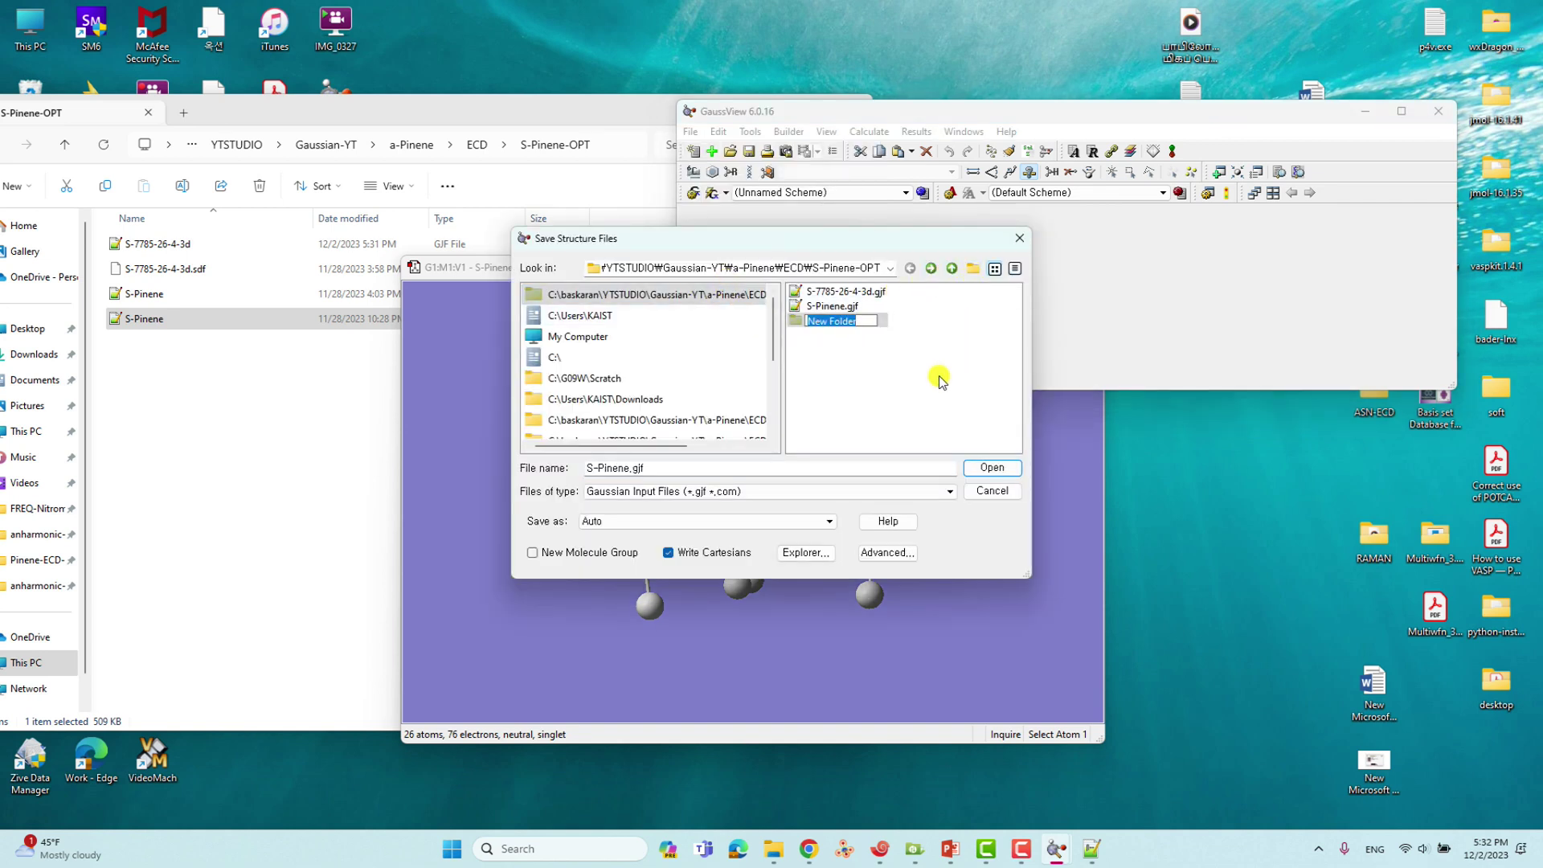
pyautogui.write('w')
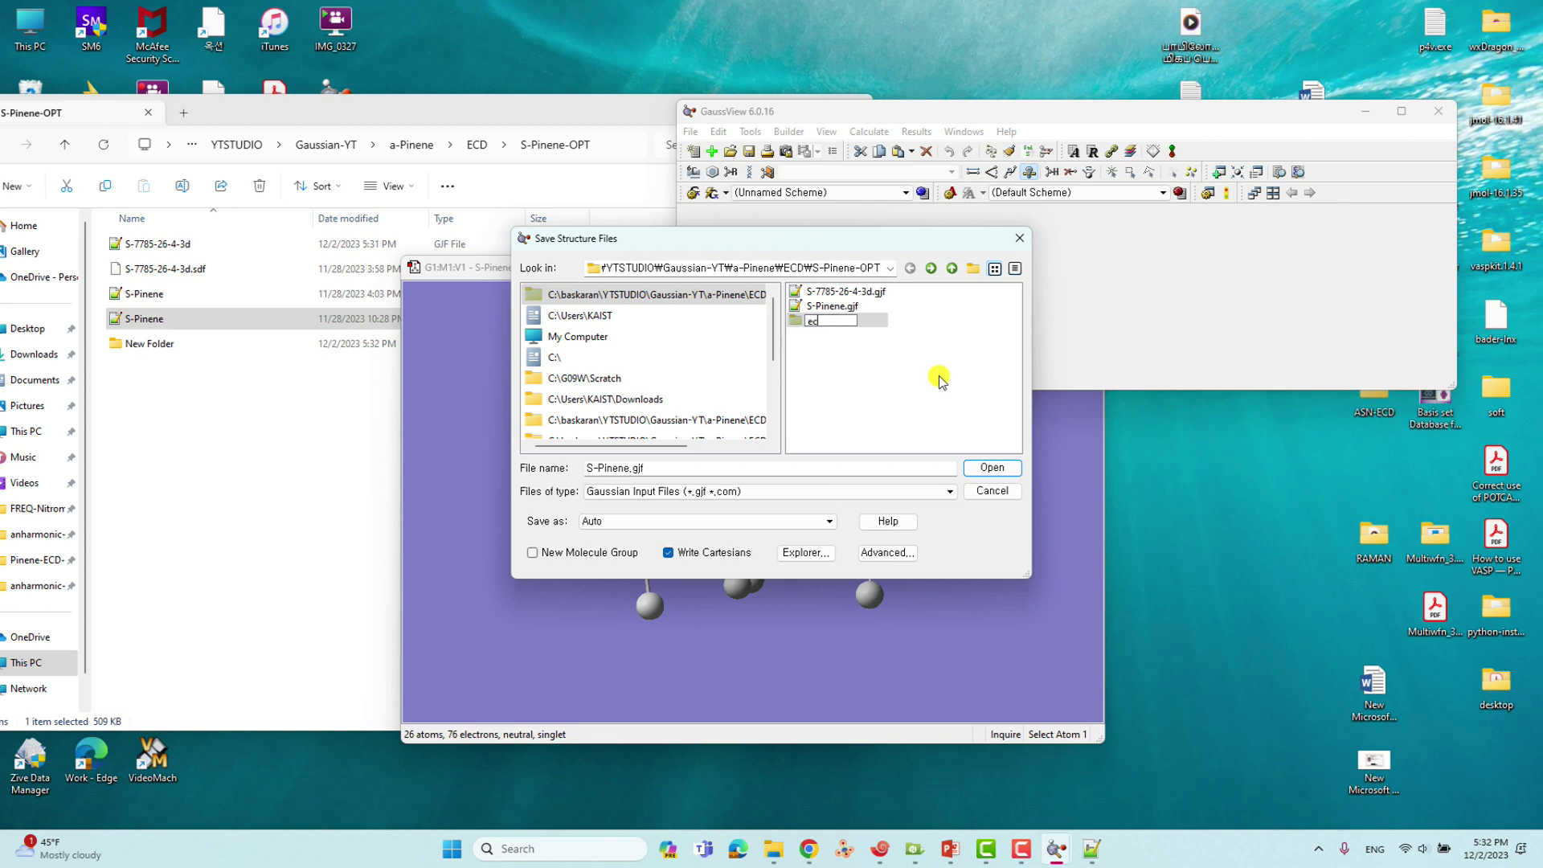
pyautogui.click(926, 389)
pyautogui.doubleClick(819, 321)
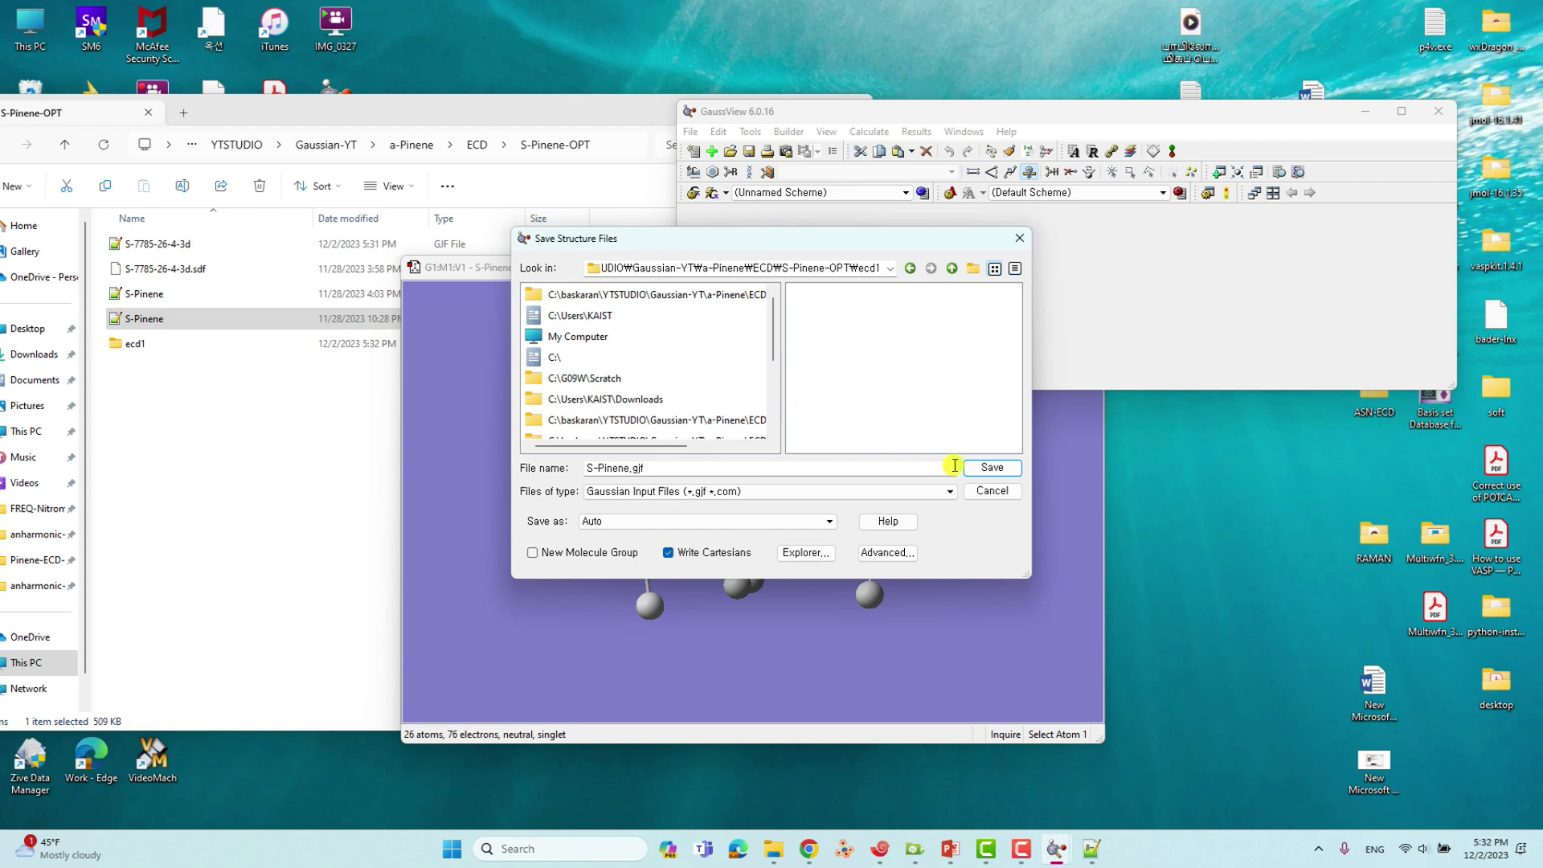
pyautogui.click(992, 467)
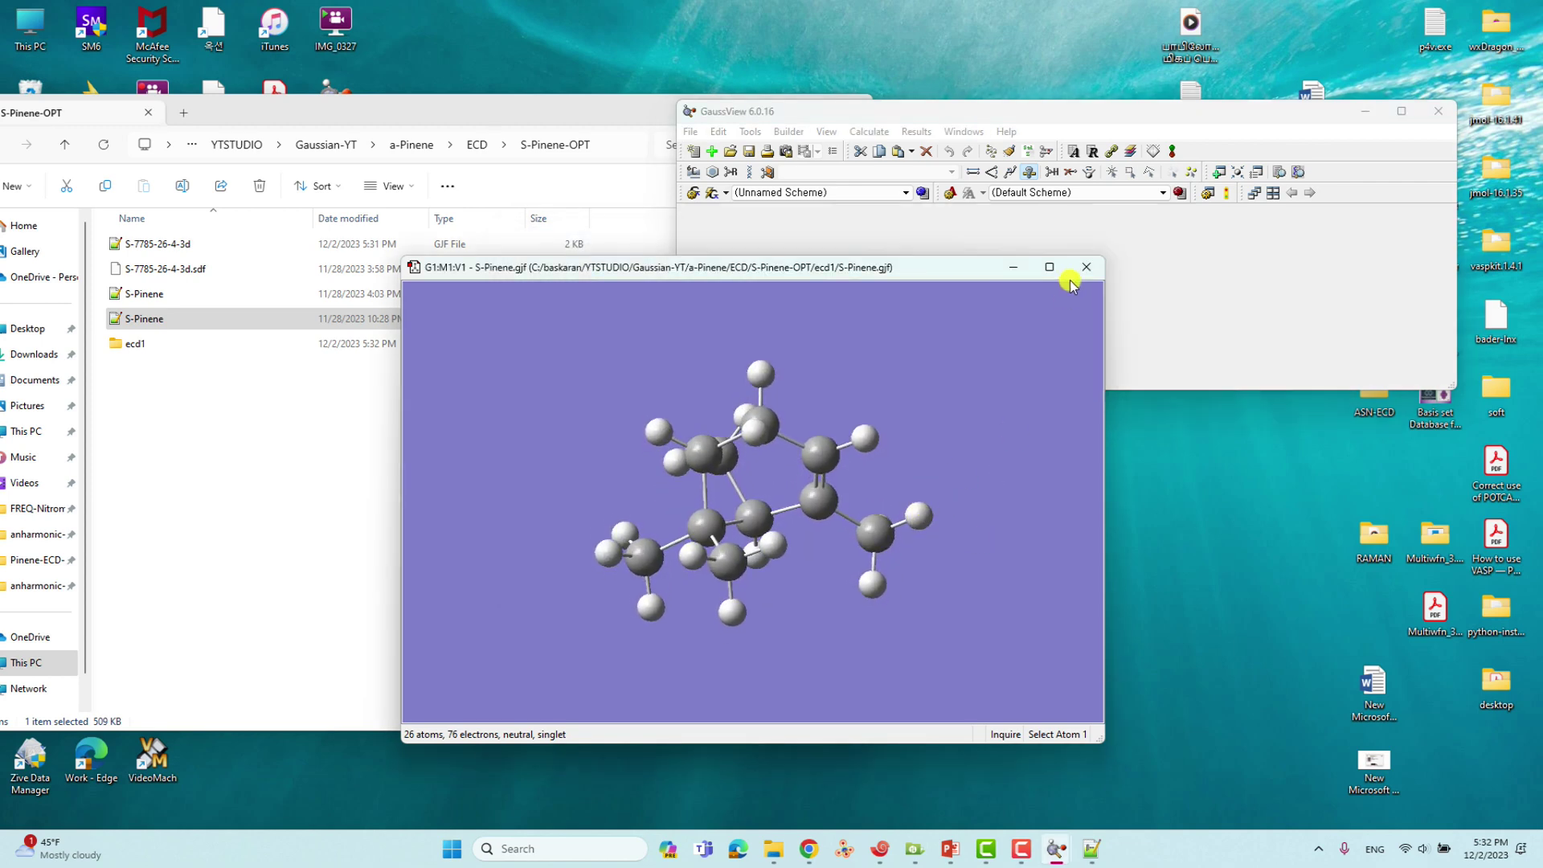
pyautogui.click(1085, 267)
pyautogui.click(1438, 111)
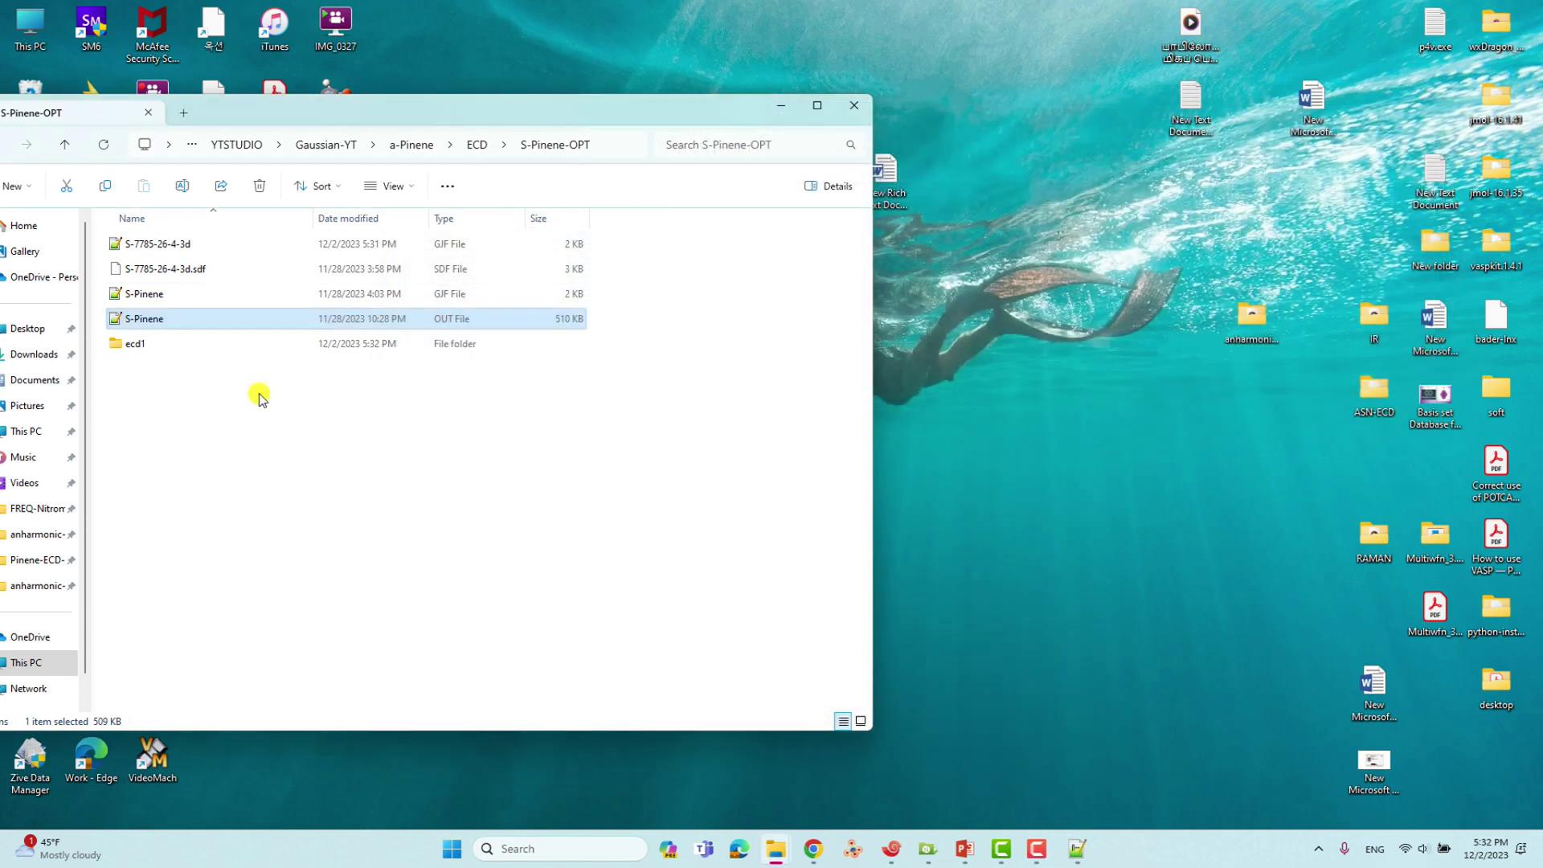
# - Open S-Pinene.gjf from the ecd1 folder in Notepad++ and examine its optimized atomic coordinates
pyautogui.doubleClick(139, 347)
pyautogui.doubleClick(148, 245)
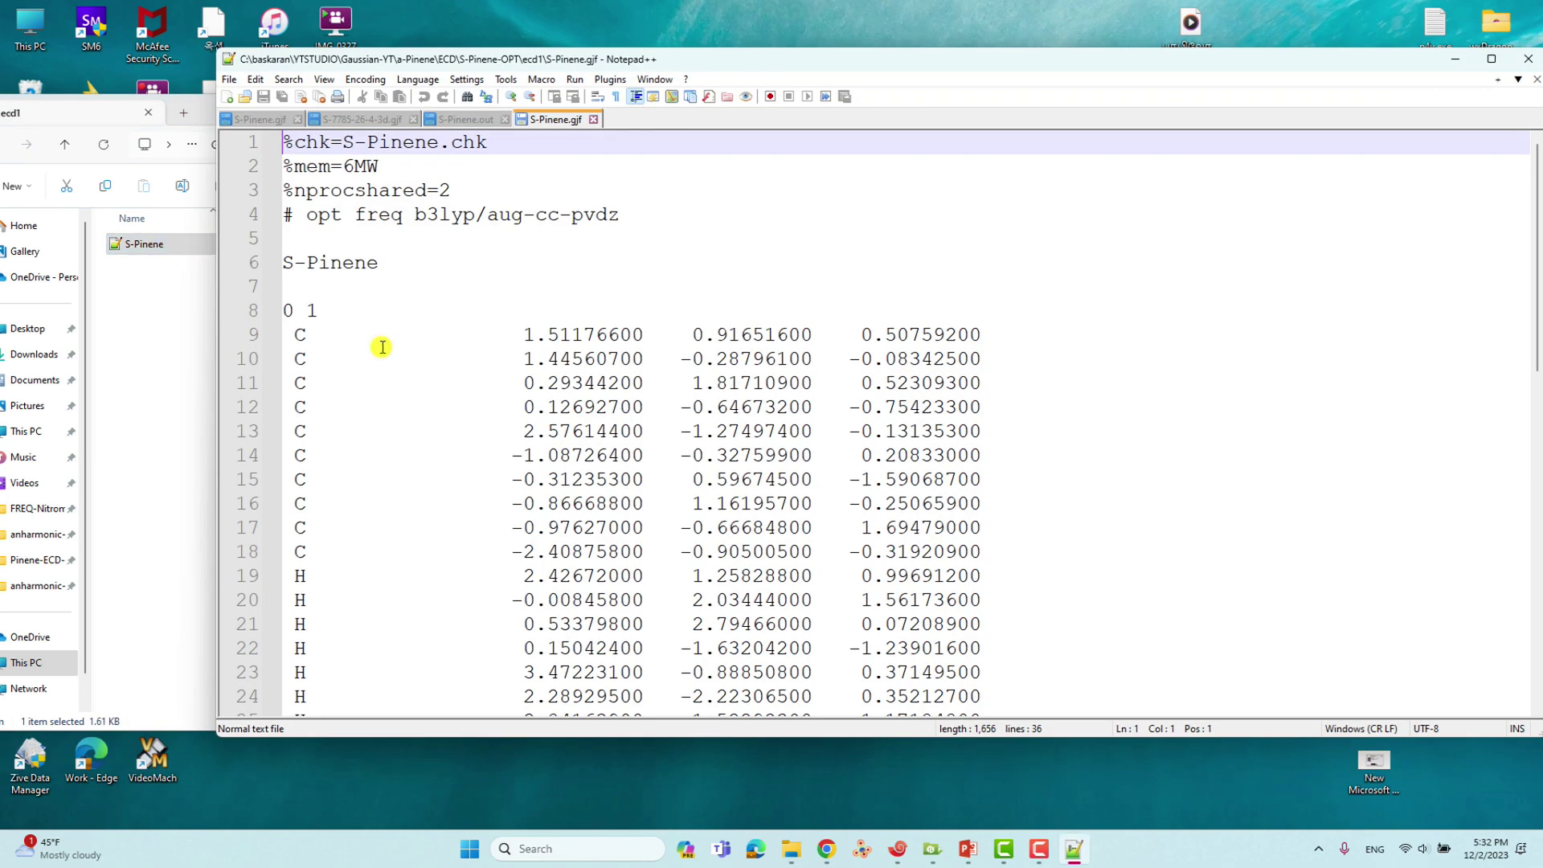
pyautogui.moveTo(292, 335); pyautogui.dragTo(1030, 643)
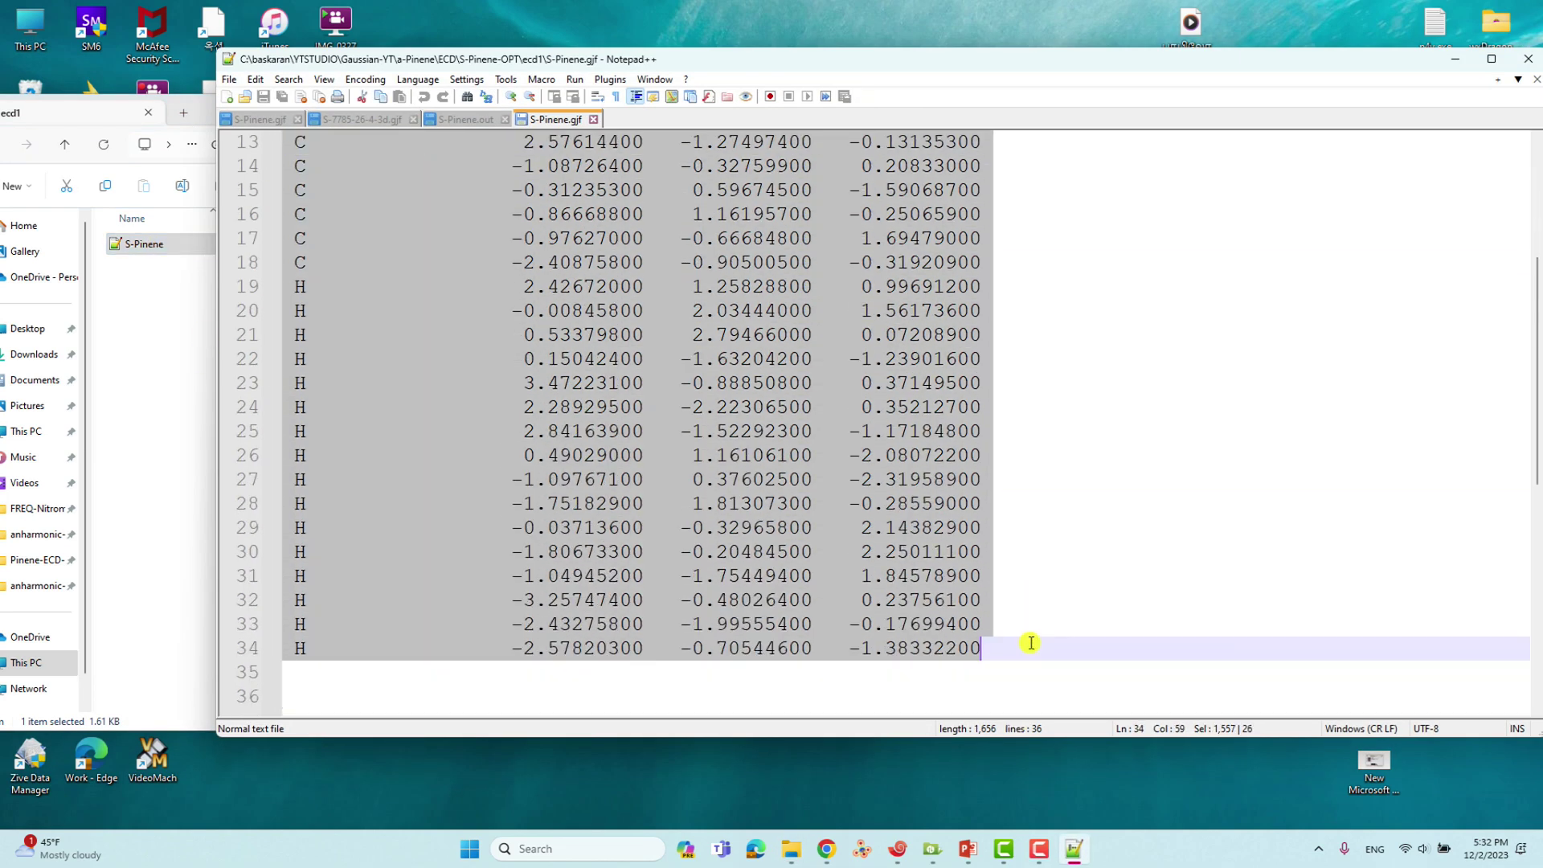
pyautogui.scroll(4, 858, 386)
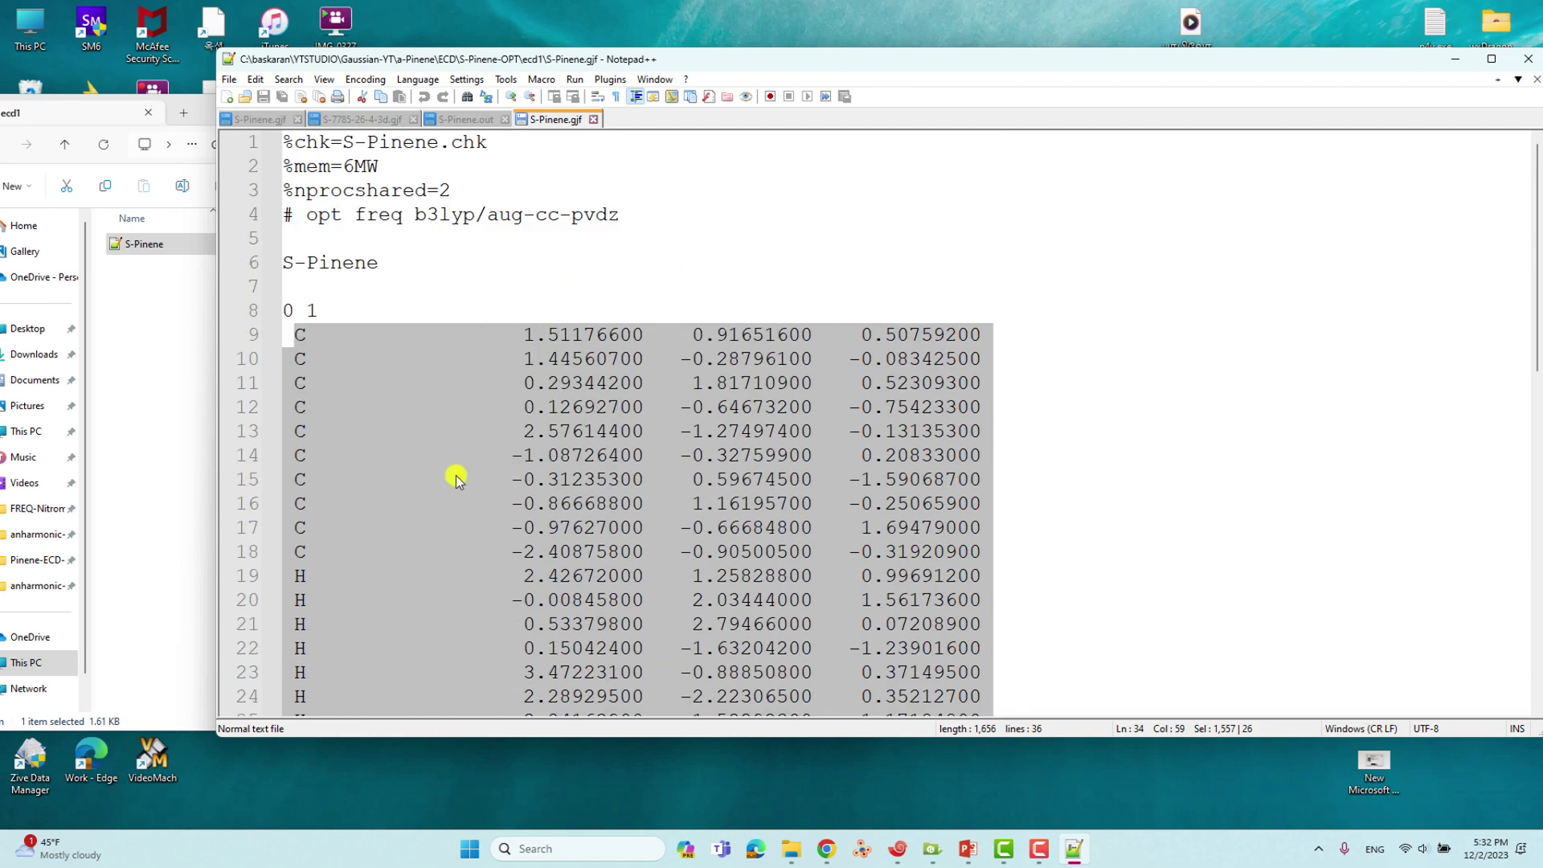
# - Go to the Pinene-ECD-s folder under ECD and open the S-Pinene-ECD.com input file in Notepad++
pyautogui.click(158, 389)
pyautogui.moveTo(275, 115); pyautogui.dragTo(514, 134)
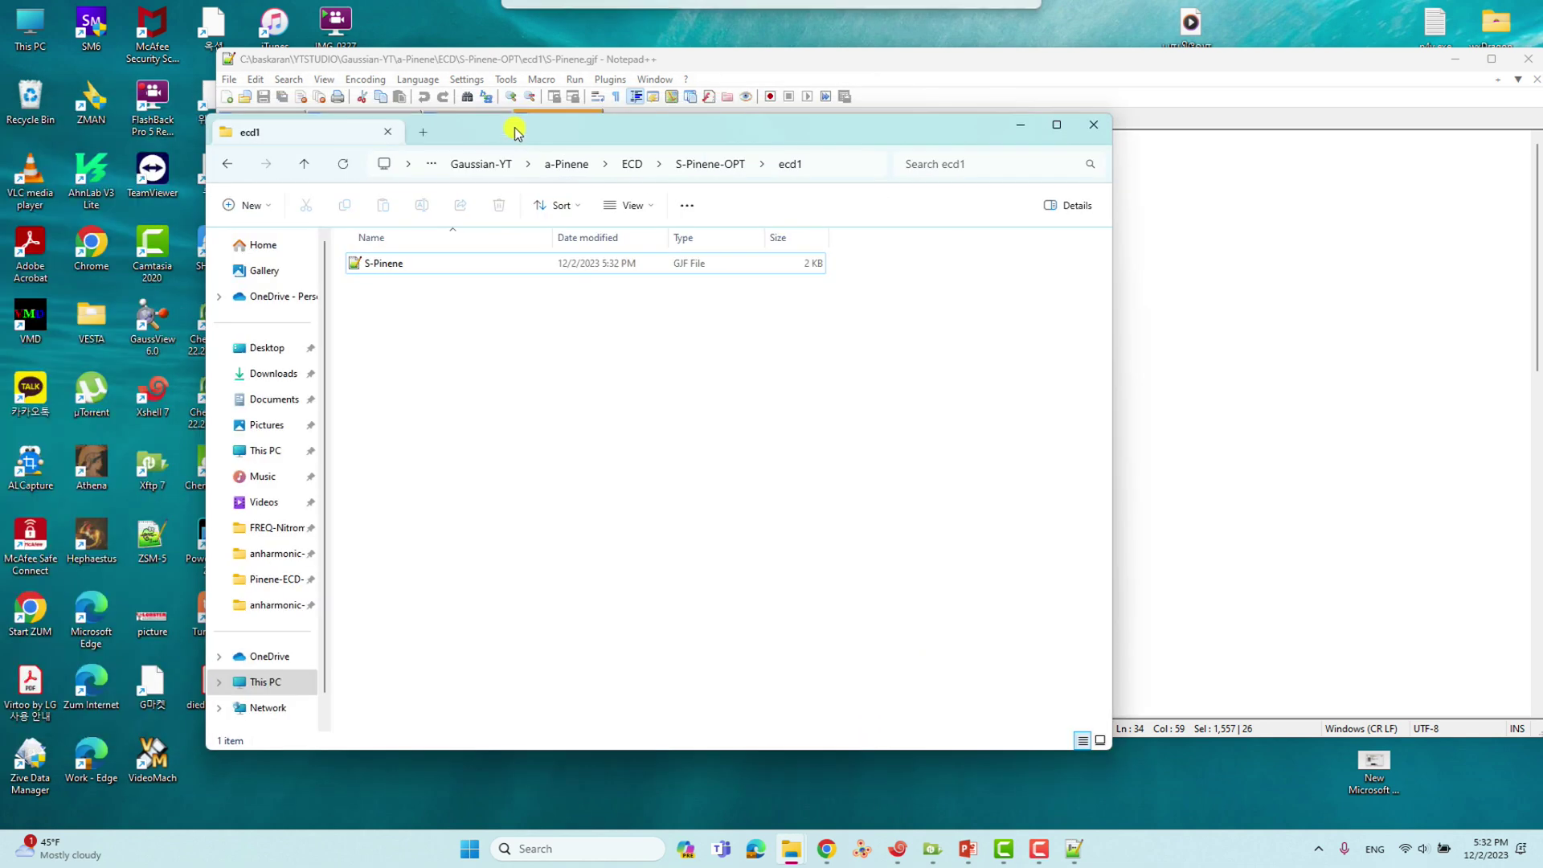
pyautogui.click(304, 167)
pyautogui.click(304, 167)
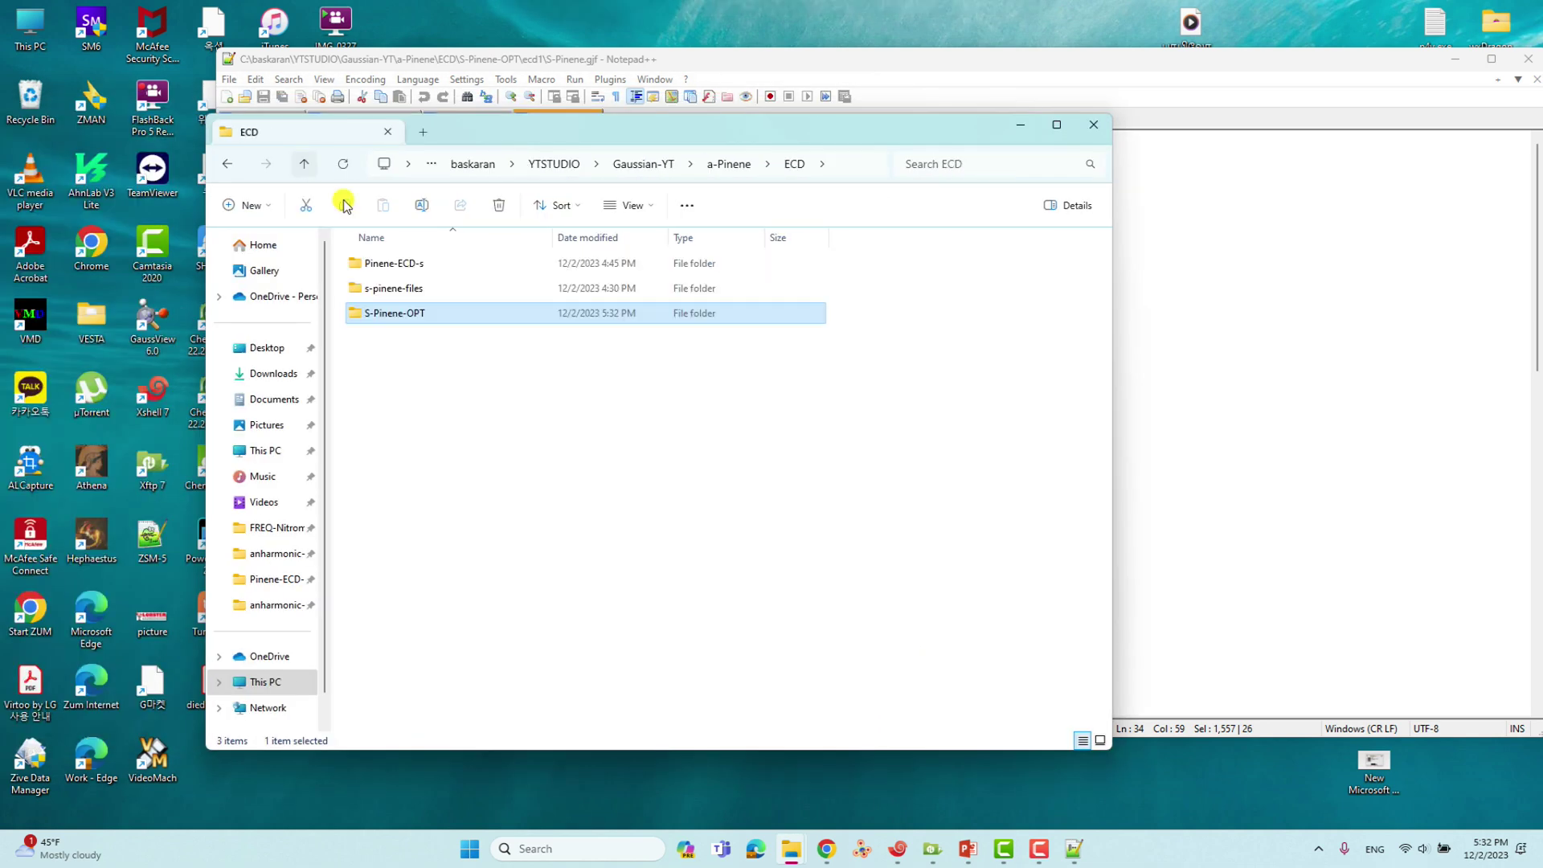
pyautogui.doubleClick(392, 265)
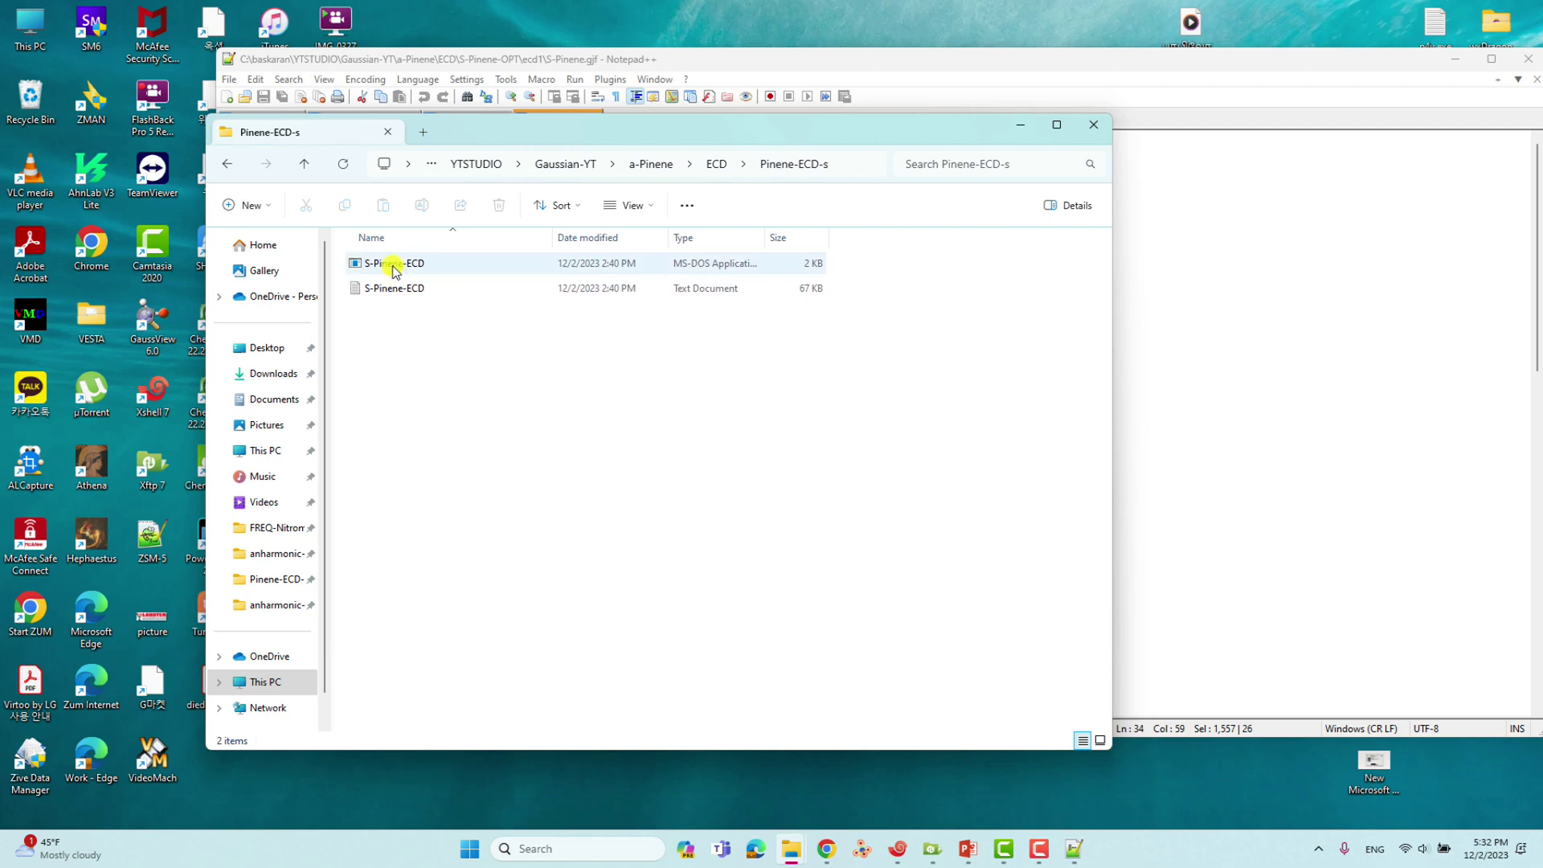
pyautogui.click(394, 268)
pyautogui.rightClick(392, 272)
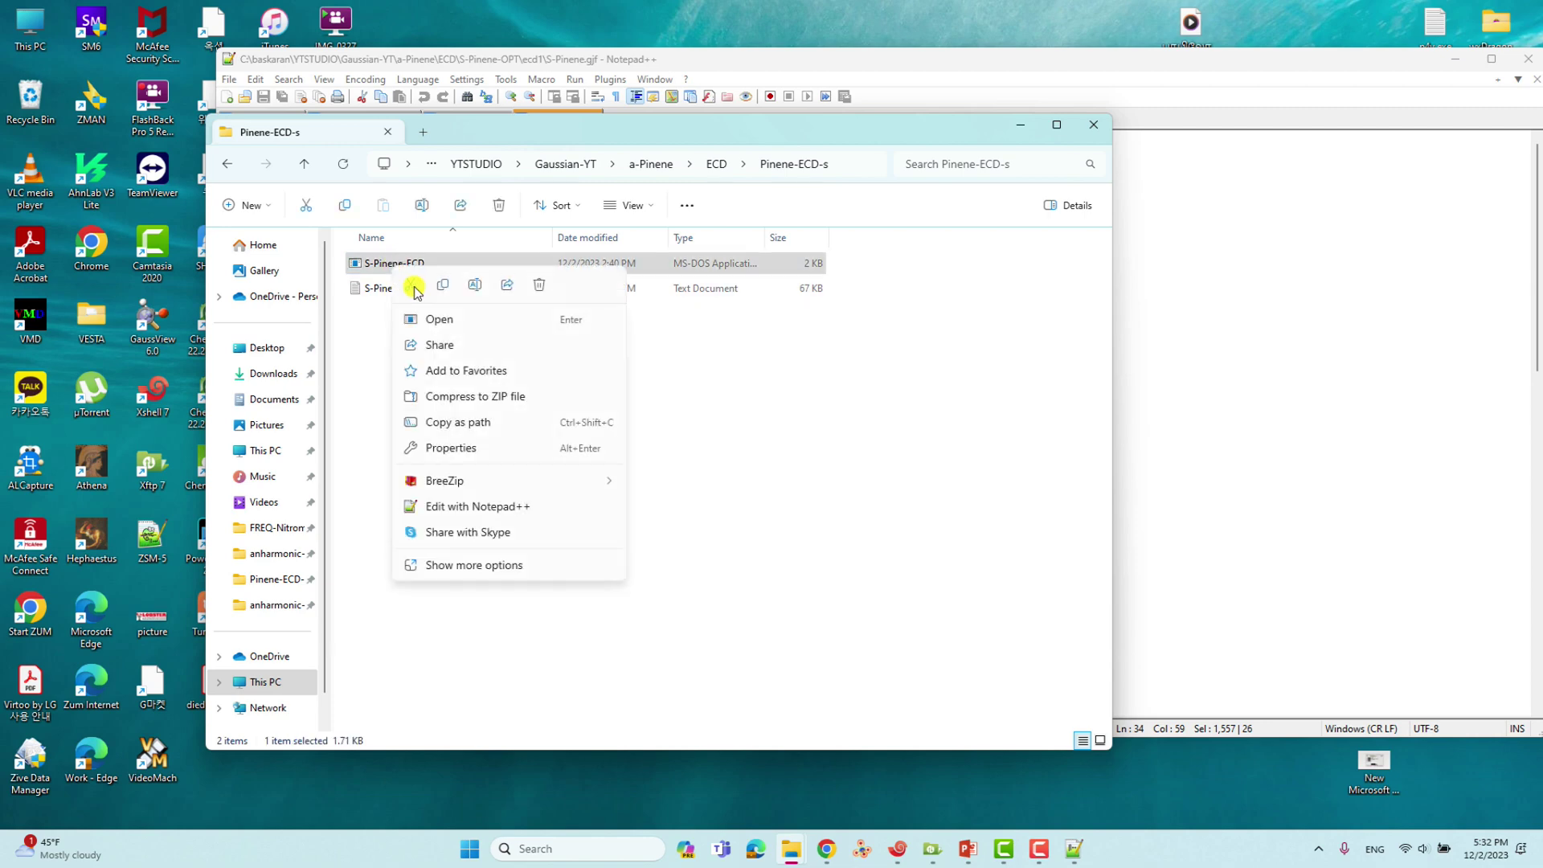
pyautogui.click(469, 506)
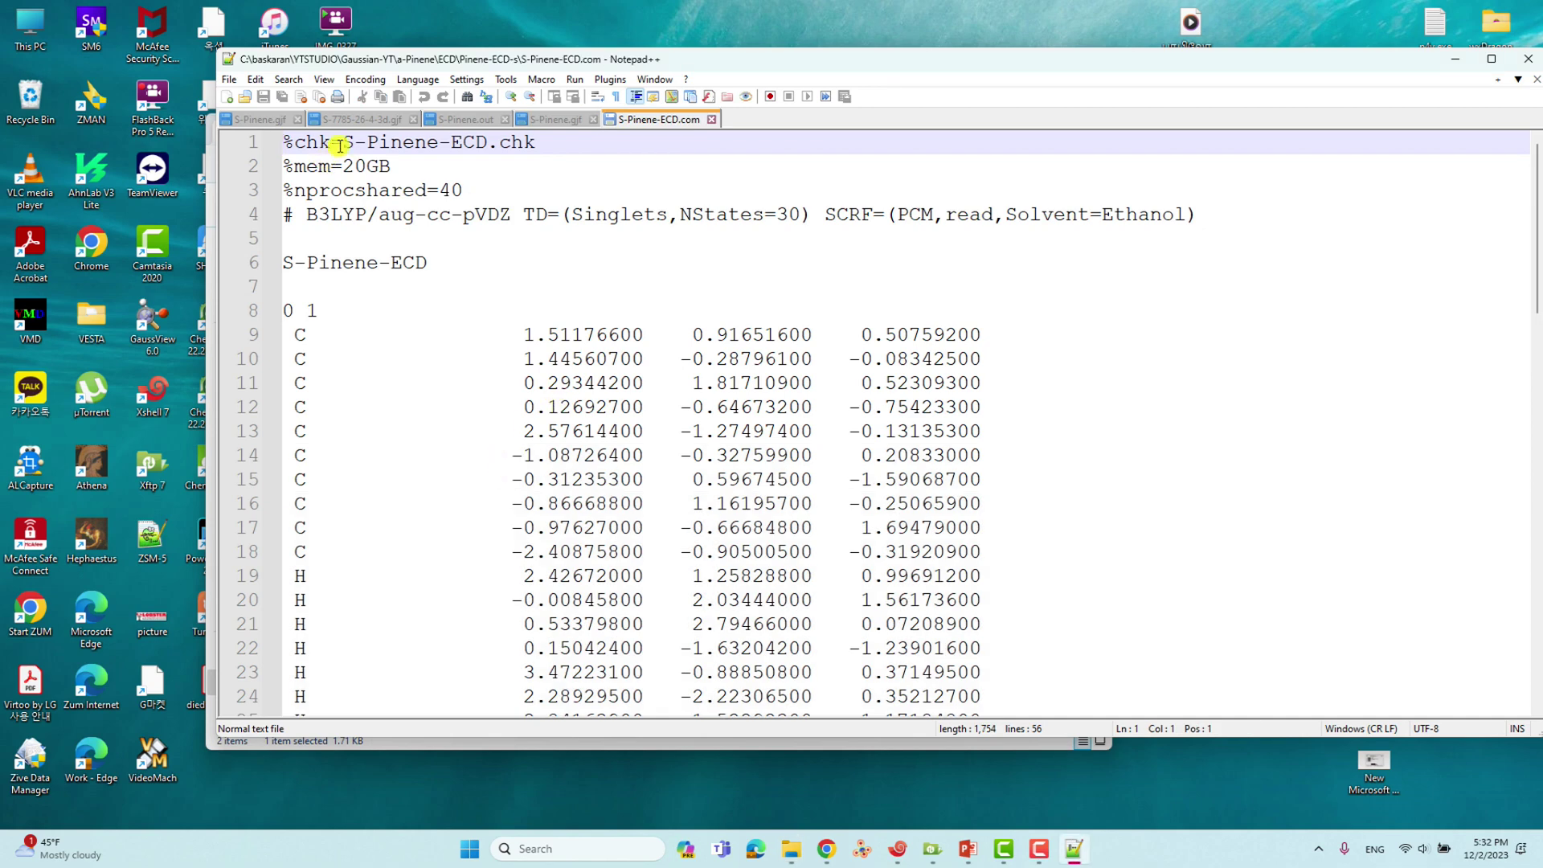
# - Examine the checkpoint file name, memory and shared-processor lines of S-Pinene-ECD.com
pyautogui.moveTo(344, 142); pyautogui.dragTo(485, 142)
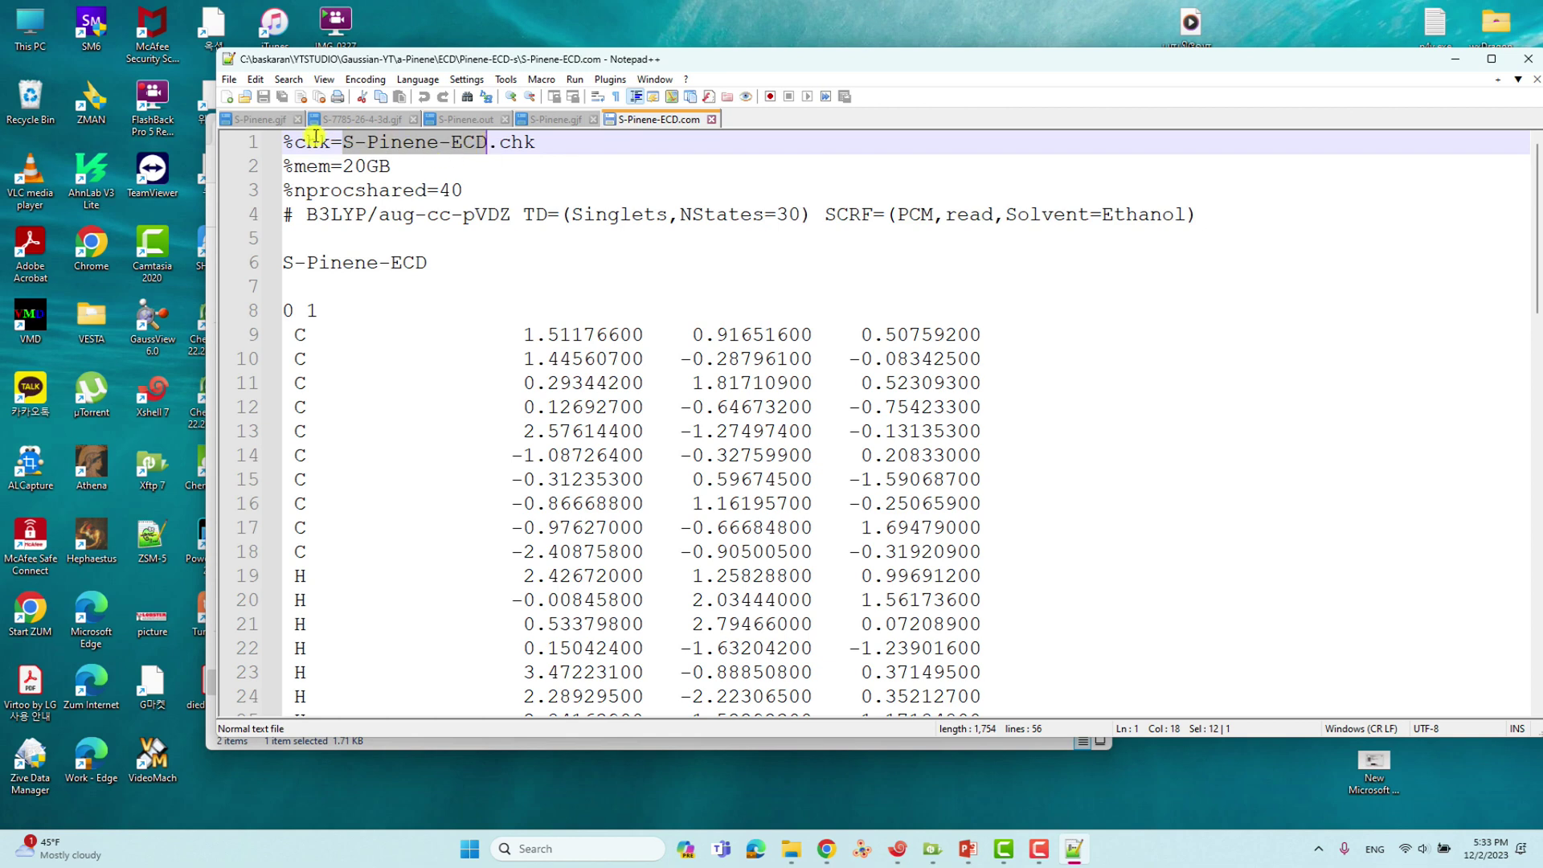
pyautogui.moveTo(284, 167); pyautogui.dragTo(485, 197)
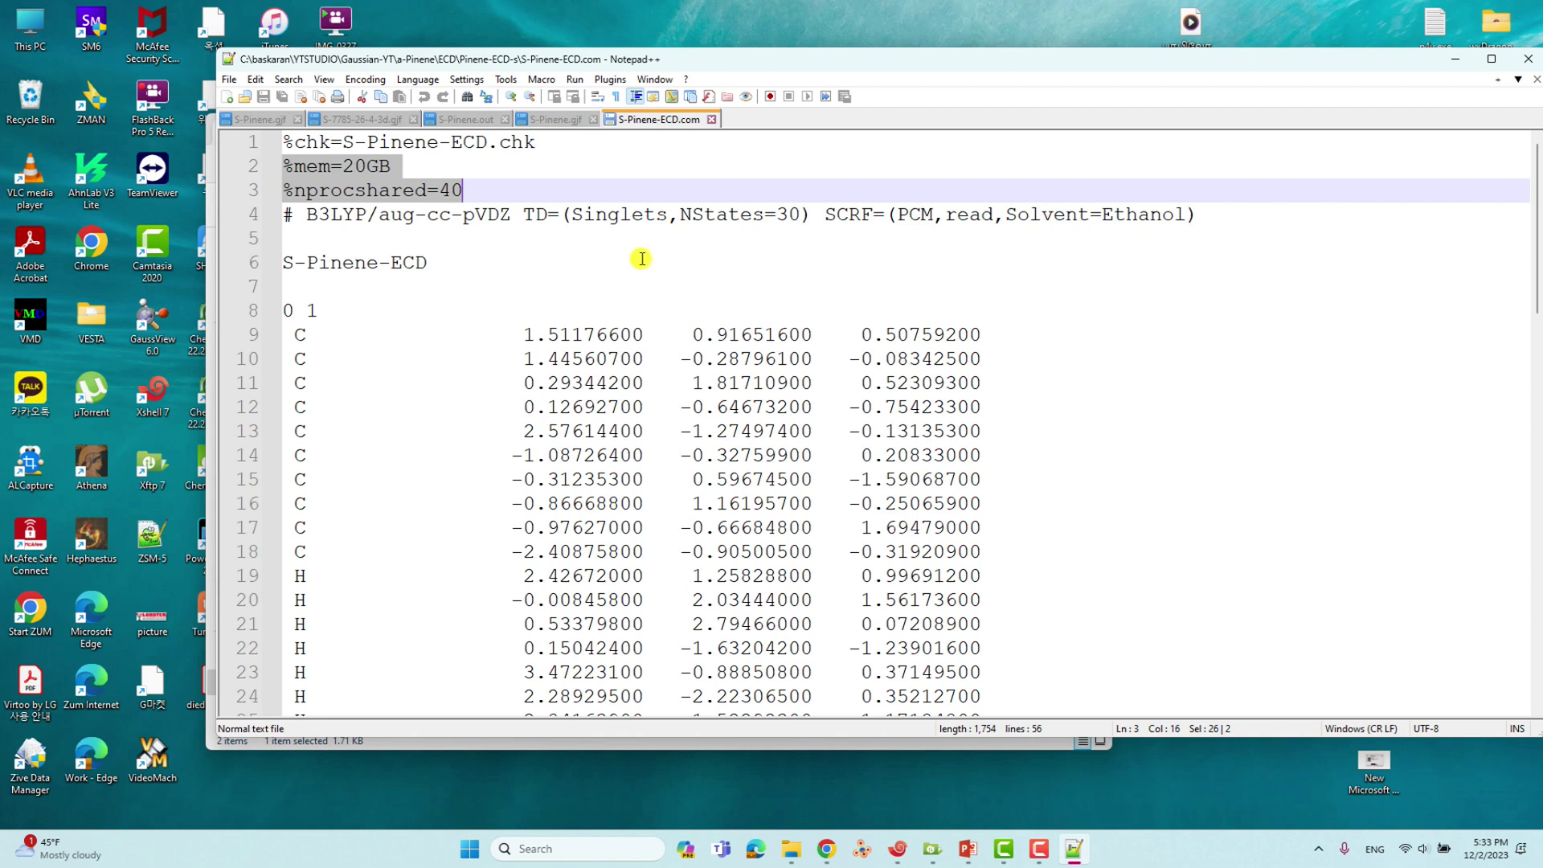
pyautogui.moveTo(464, 191); pyautogui.dragTo(282, 166)
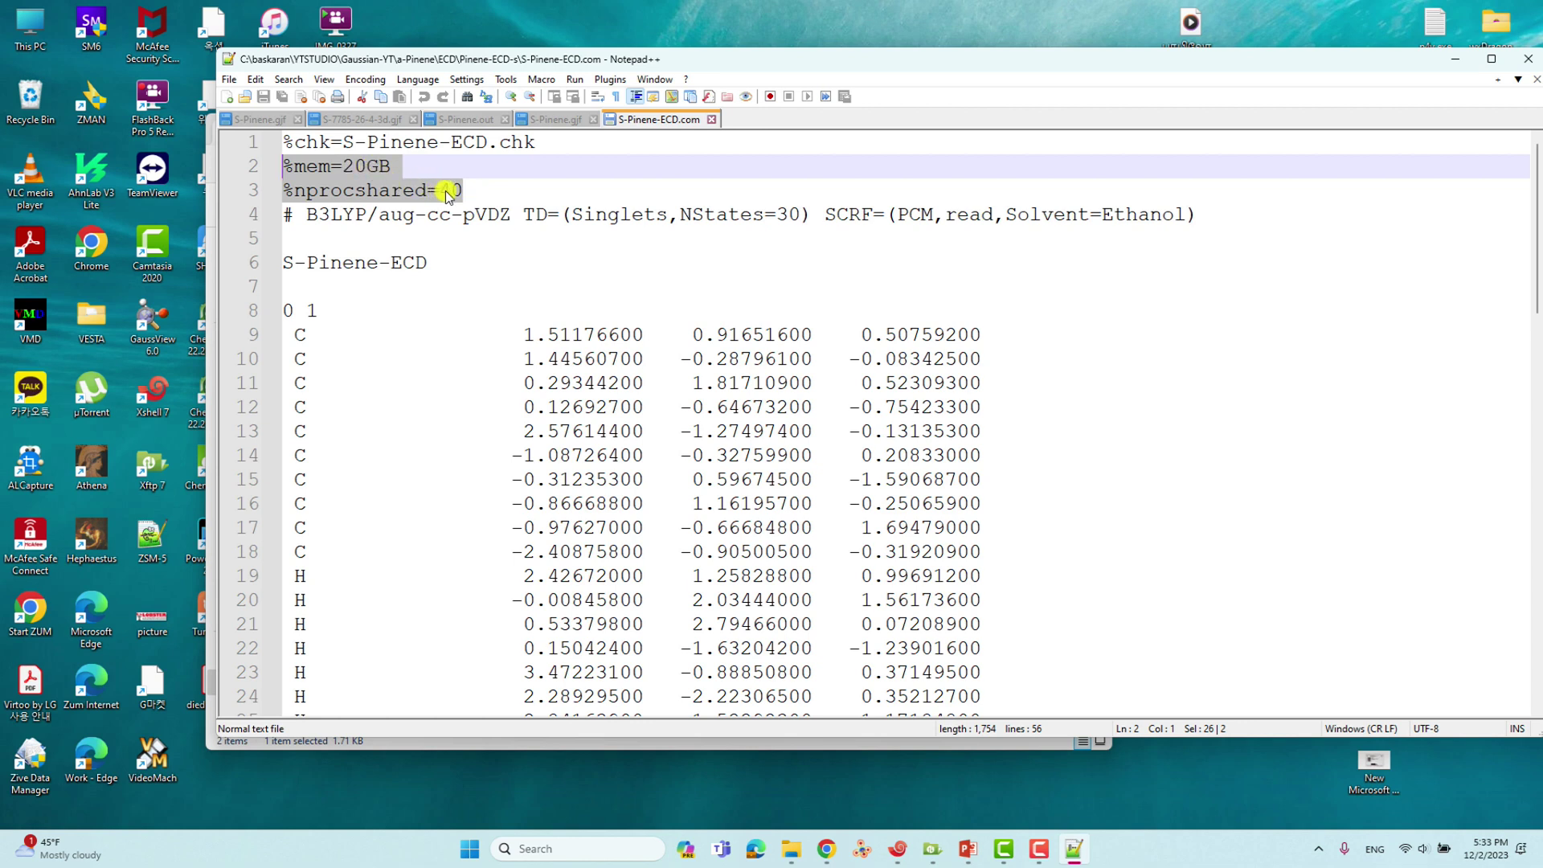
# - Examine the route line of S-Pinene-ECD.com: the functional, basis set, TD excited-state options and the SCRF solvent settings
pyautogui.moveTo(306, 215); pyautogui.dragTo(363, 217)
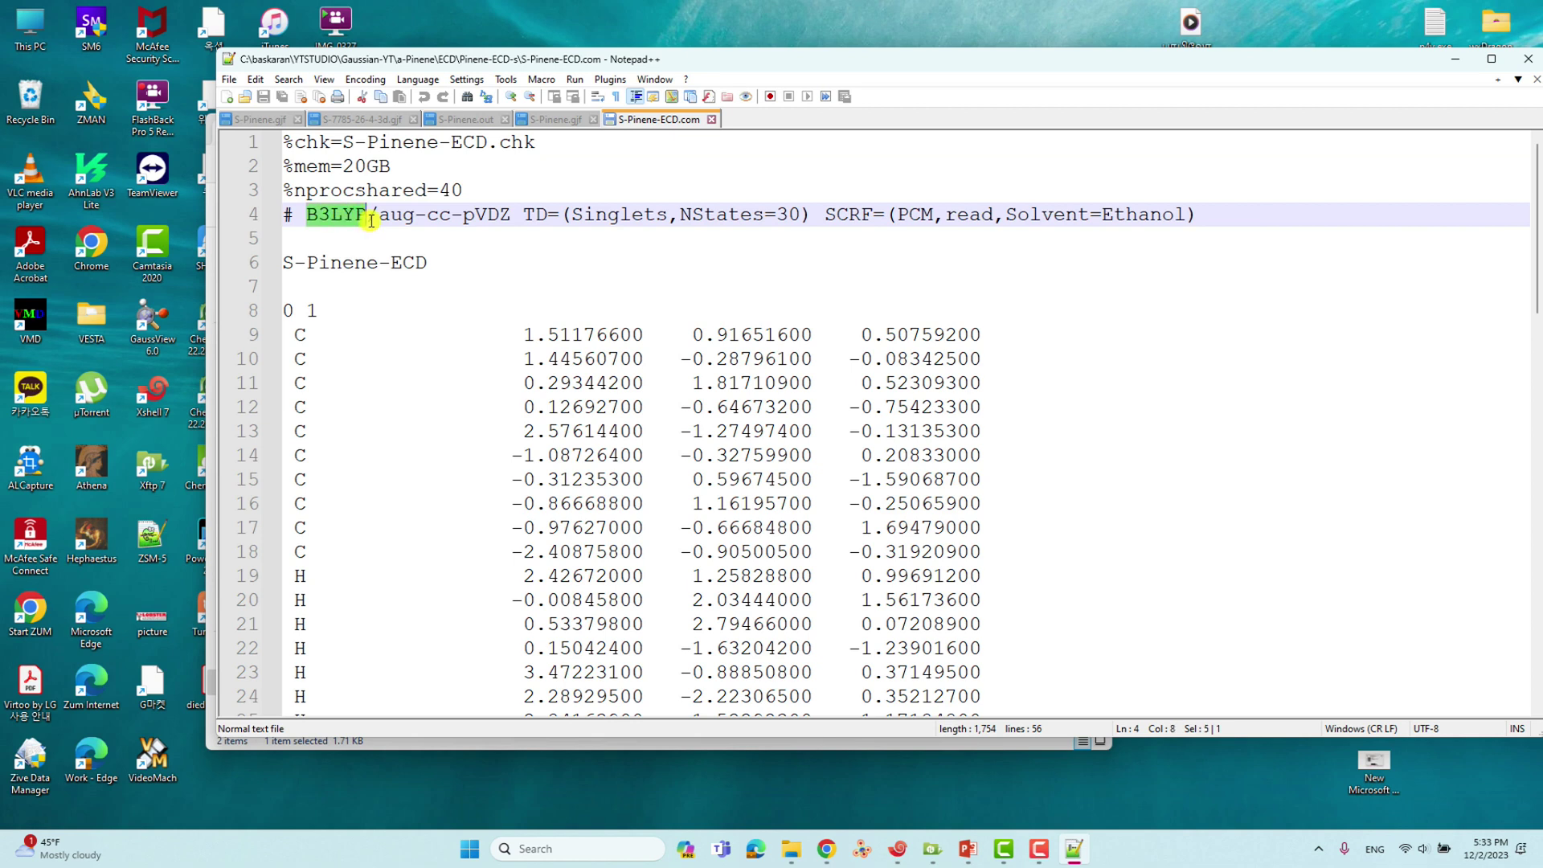
pyautogui.moveTo(378, 216); pyautogui.dragTo(507, 219)
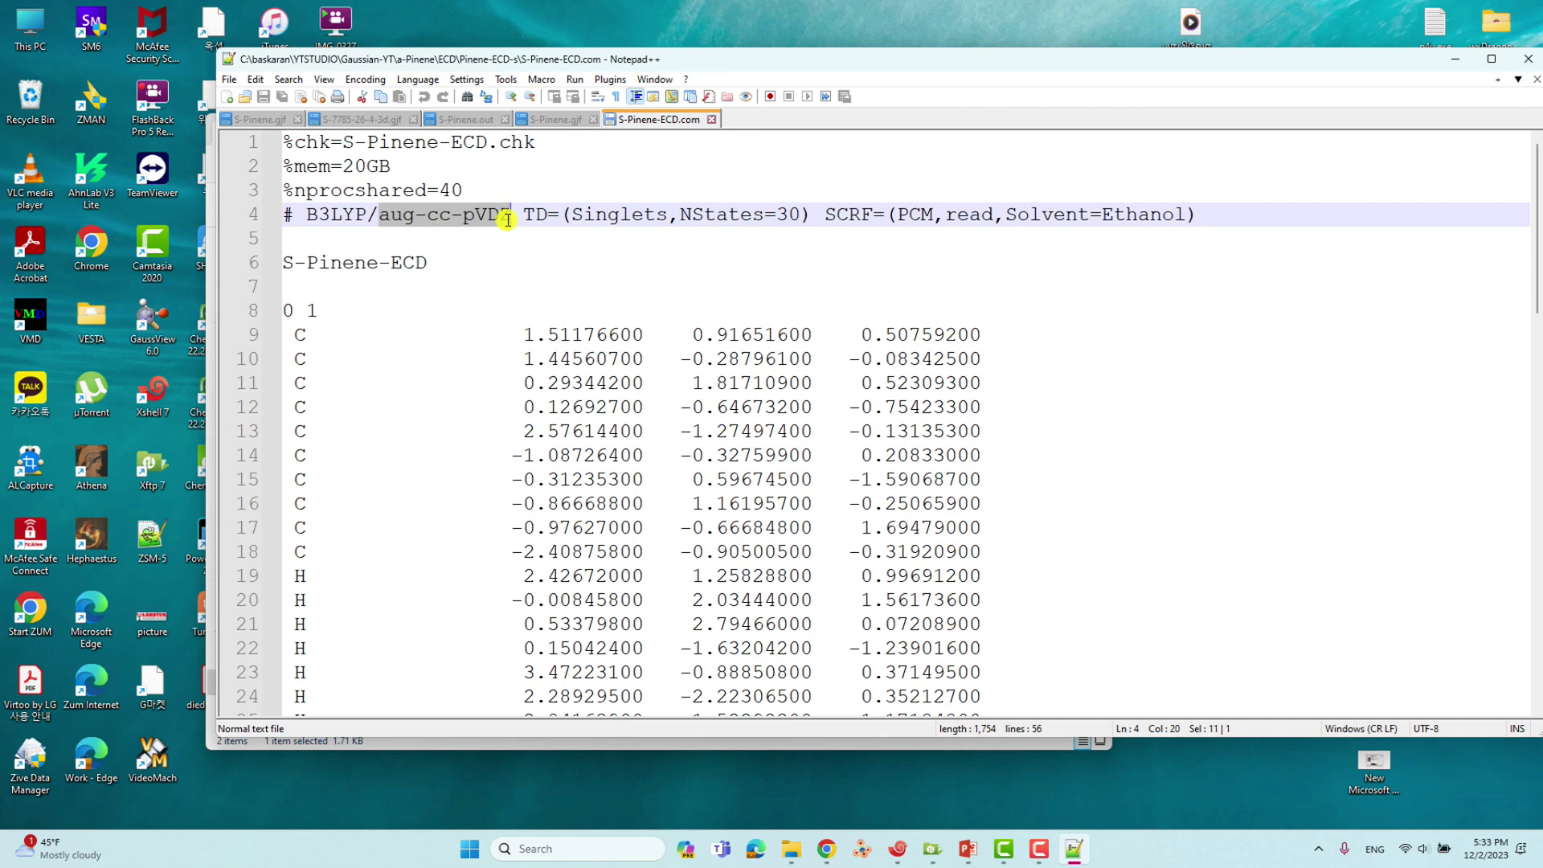
pyautogui.moveTo(363, 215); pyautogui.dragTo(509, 222)
pyautogui.doubleClick(354, 216)
pyautogui.click(529, 217)
pyautogui.moveTo(530, 217); pyautogui.dragTo(814, 211)
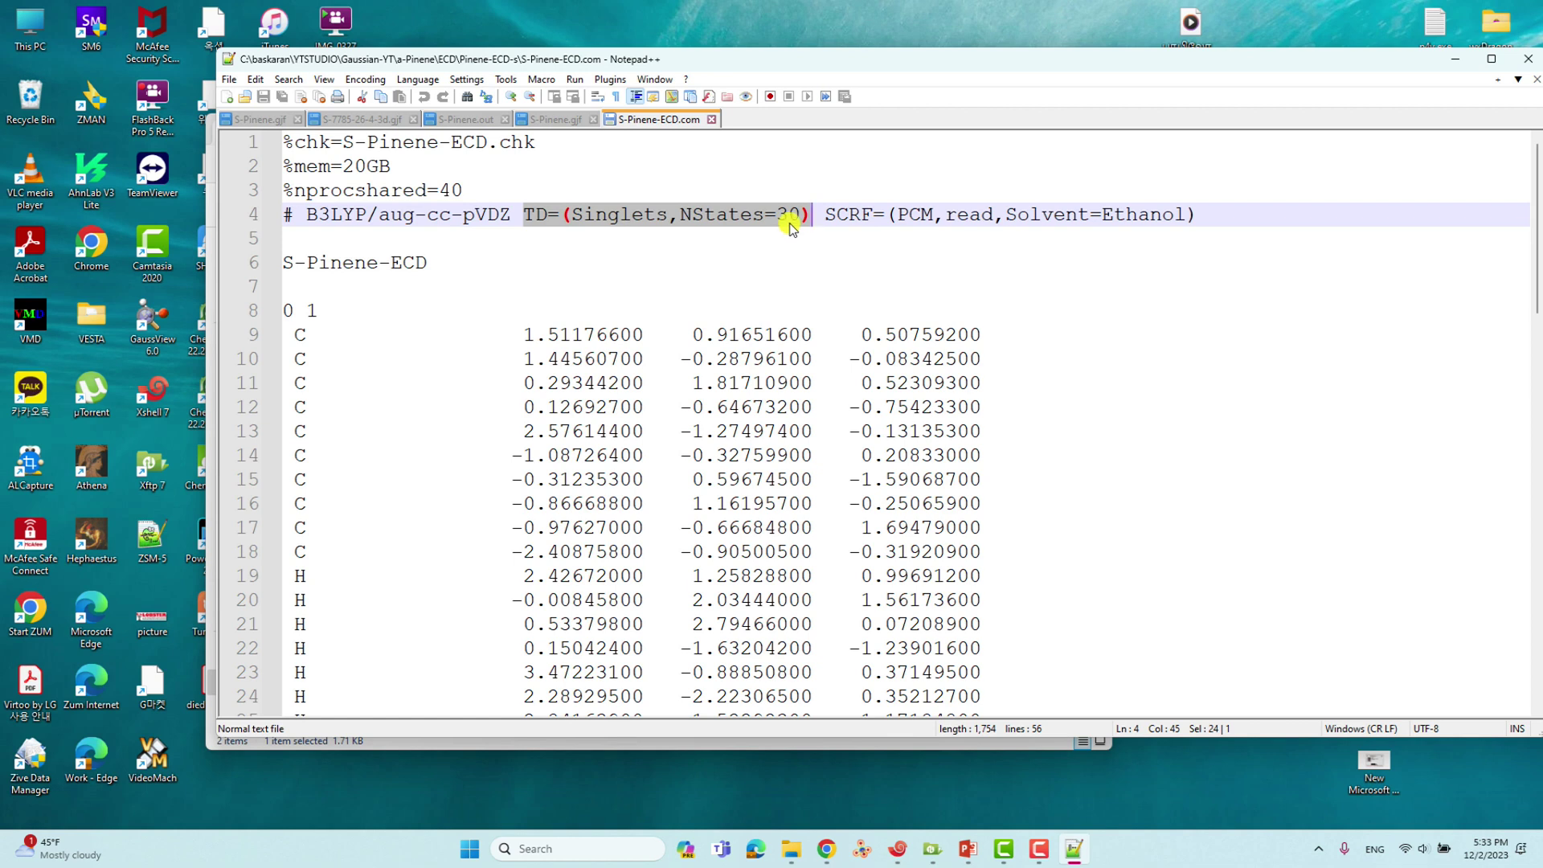
pyautogui.moveTo(823, 217); pyautogui.dragTo(1202, 220)
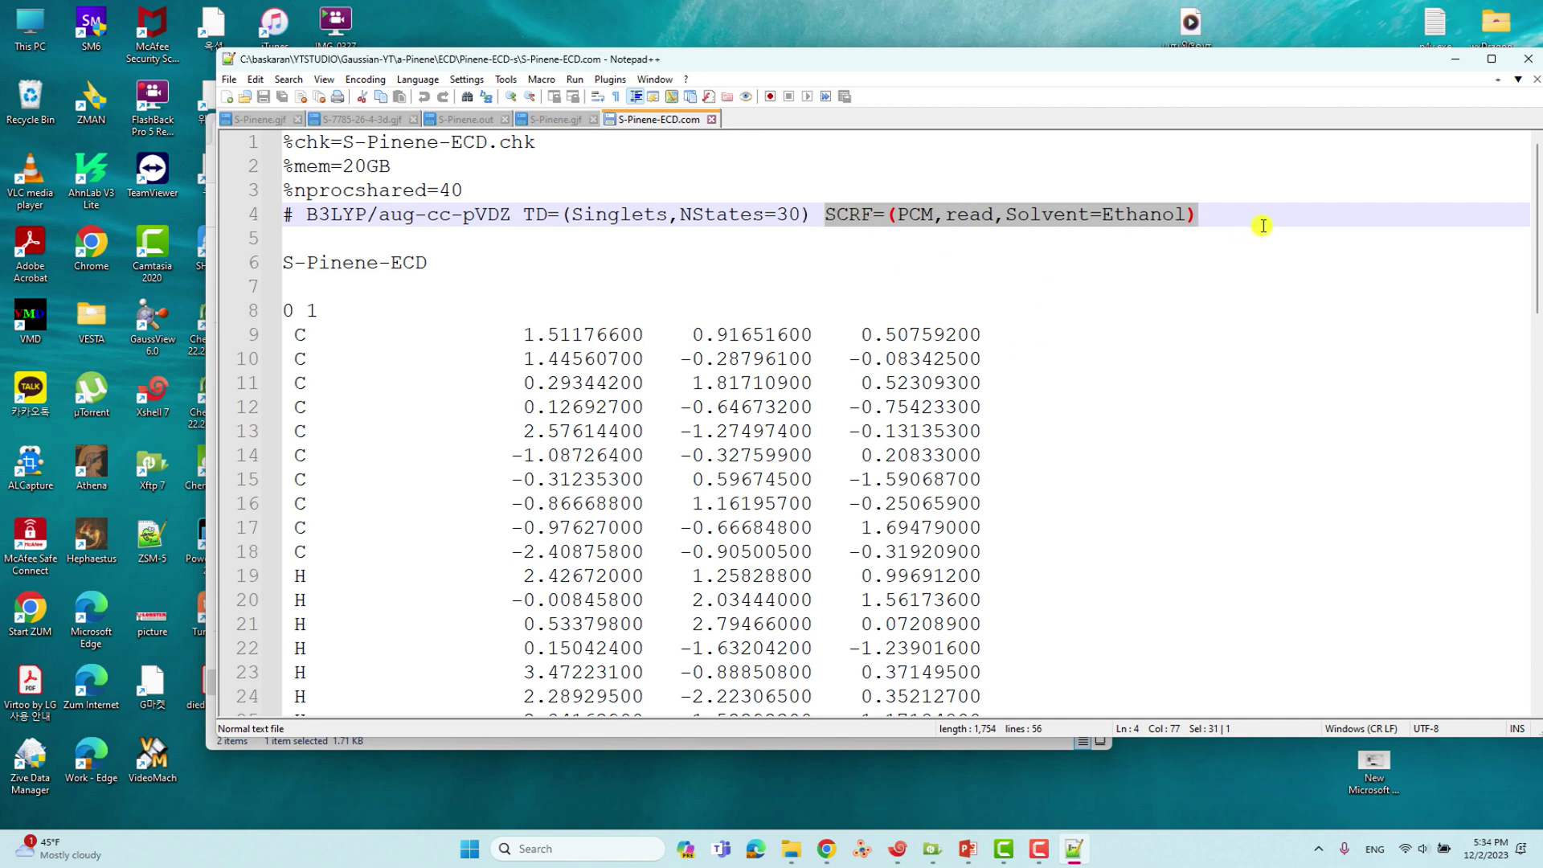
pyautogui.click(1236, 238)
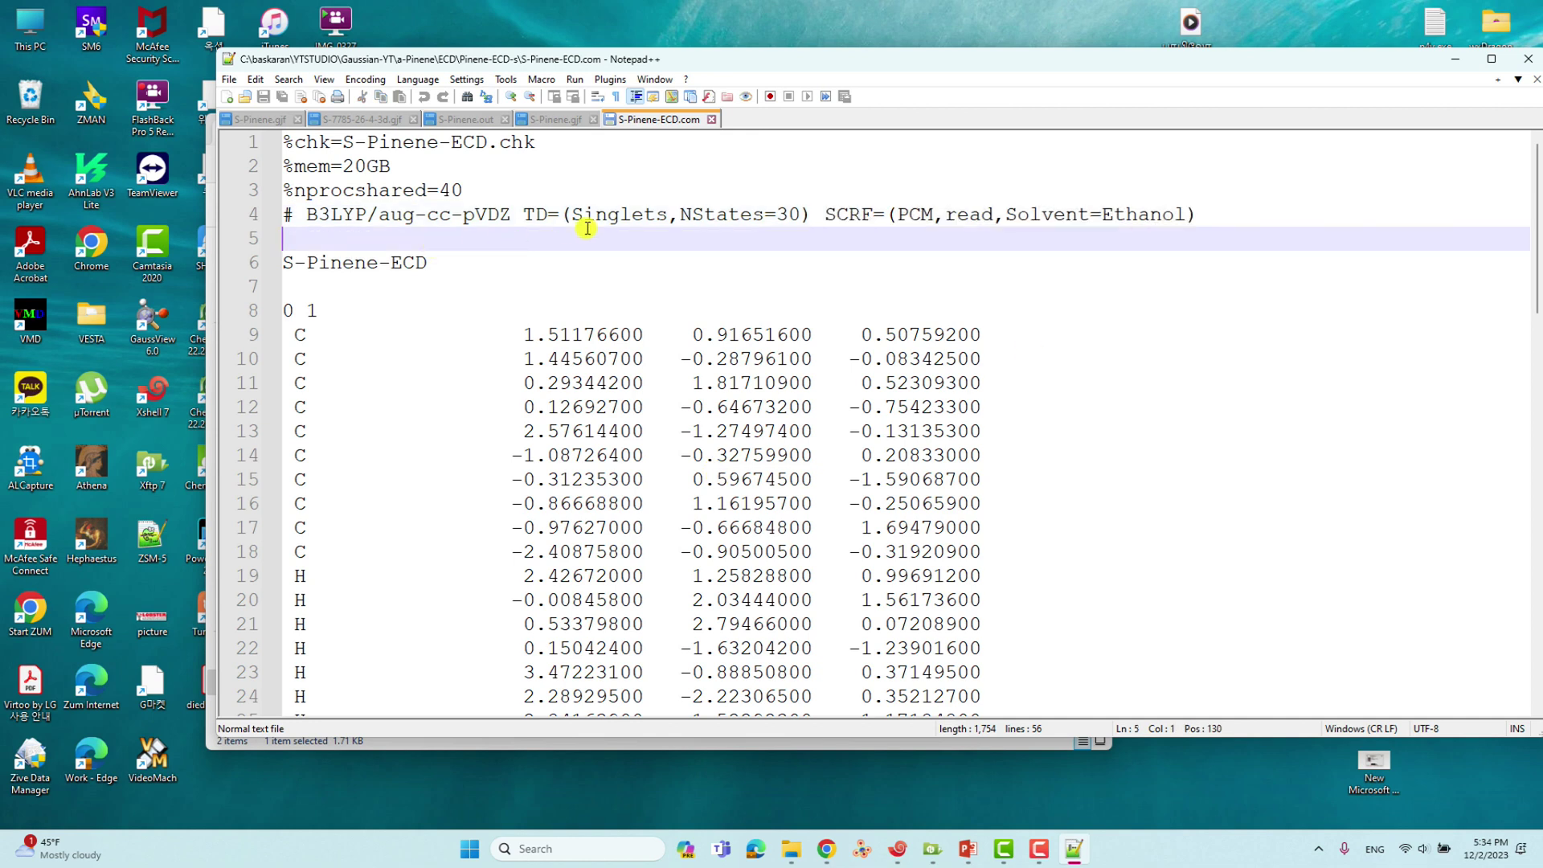
pyautogui.moveTo(286, 216); pyautogui.dragTo(1195, 219)
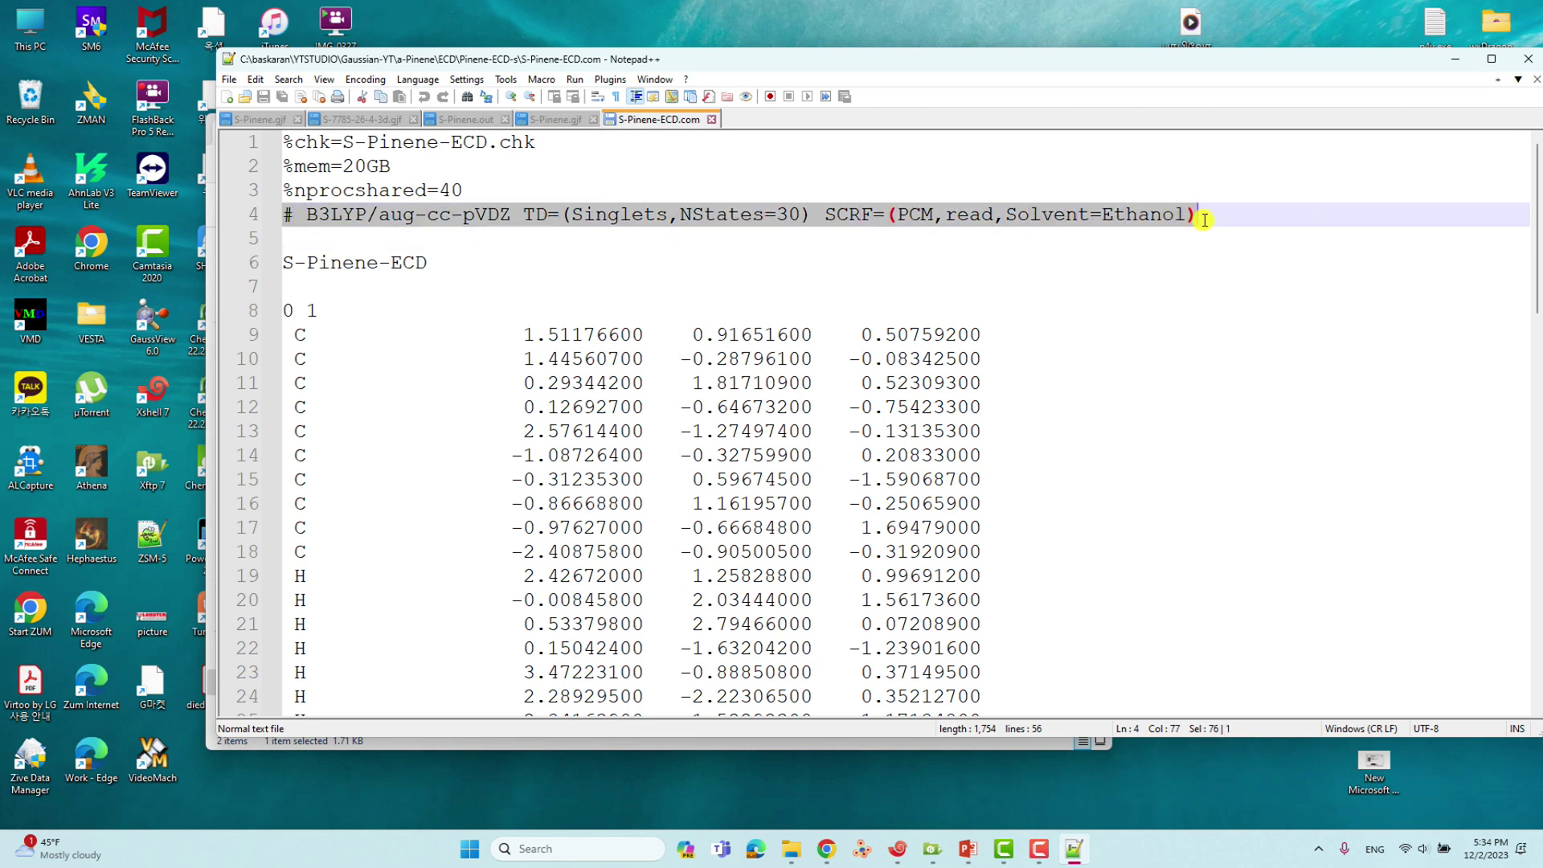
pyautogui.click(535, 219)
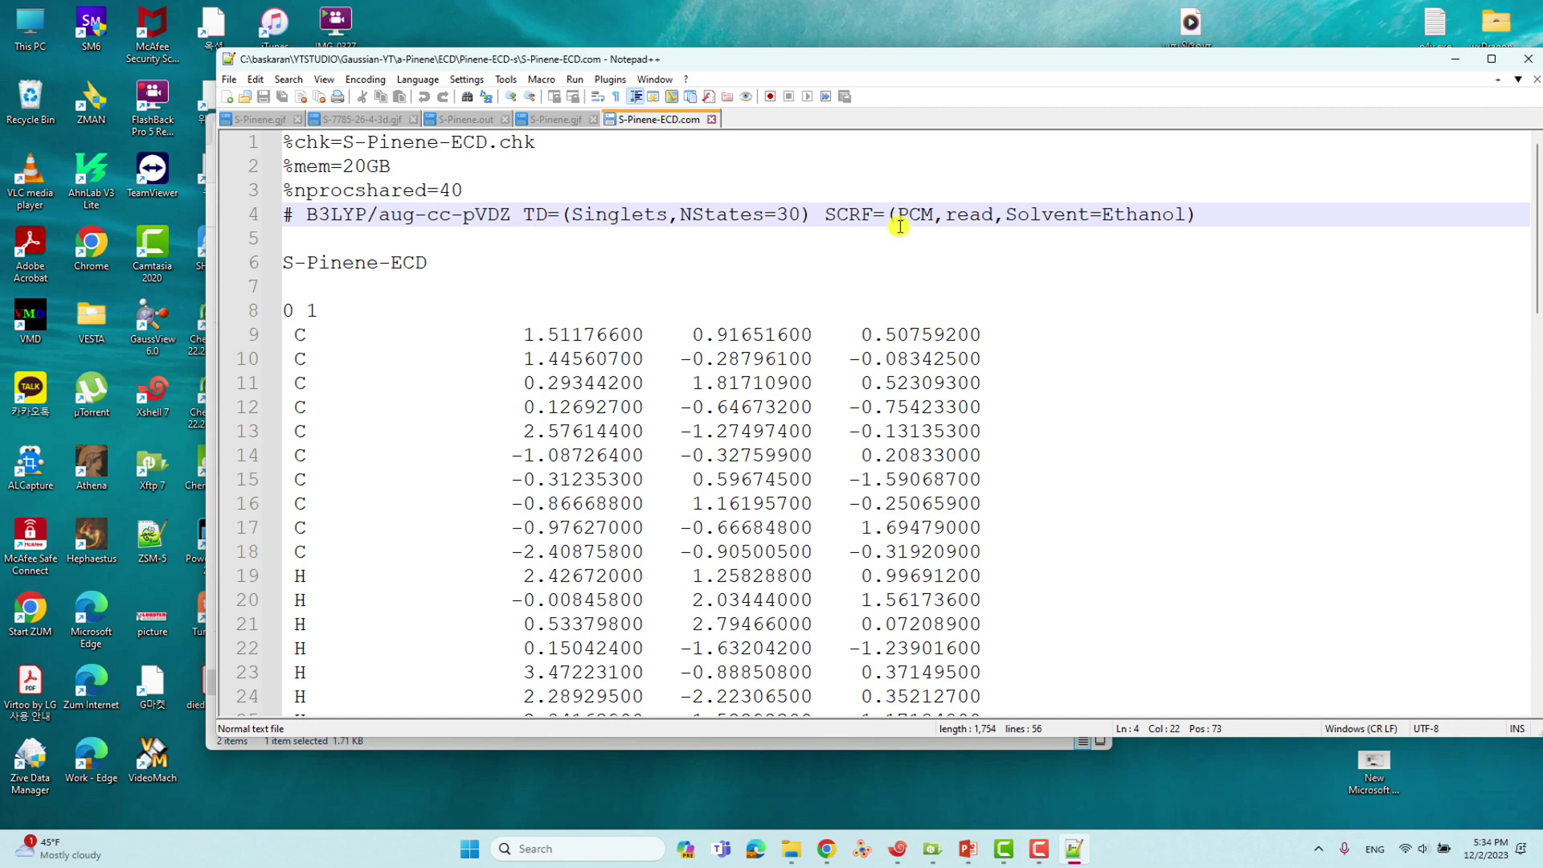
# - Examine the title line, the charge and multiplicity, and the atomic coordinate block of S-Pinene-ECD.com
pyautogui.click(346, 238)
pyautogui.moveTo(437, 259); pyautogui.dragTo(283, 263)
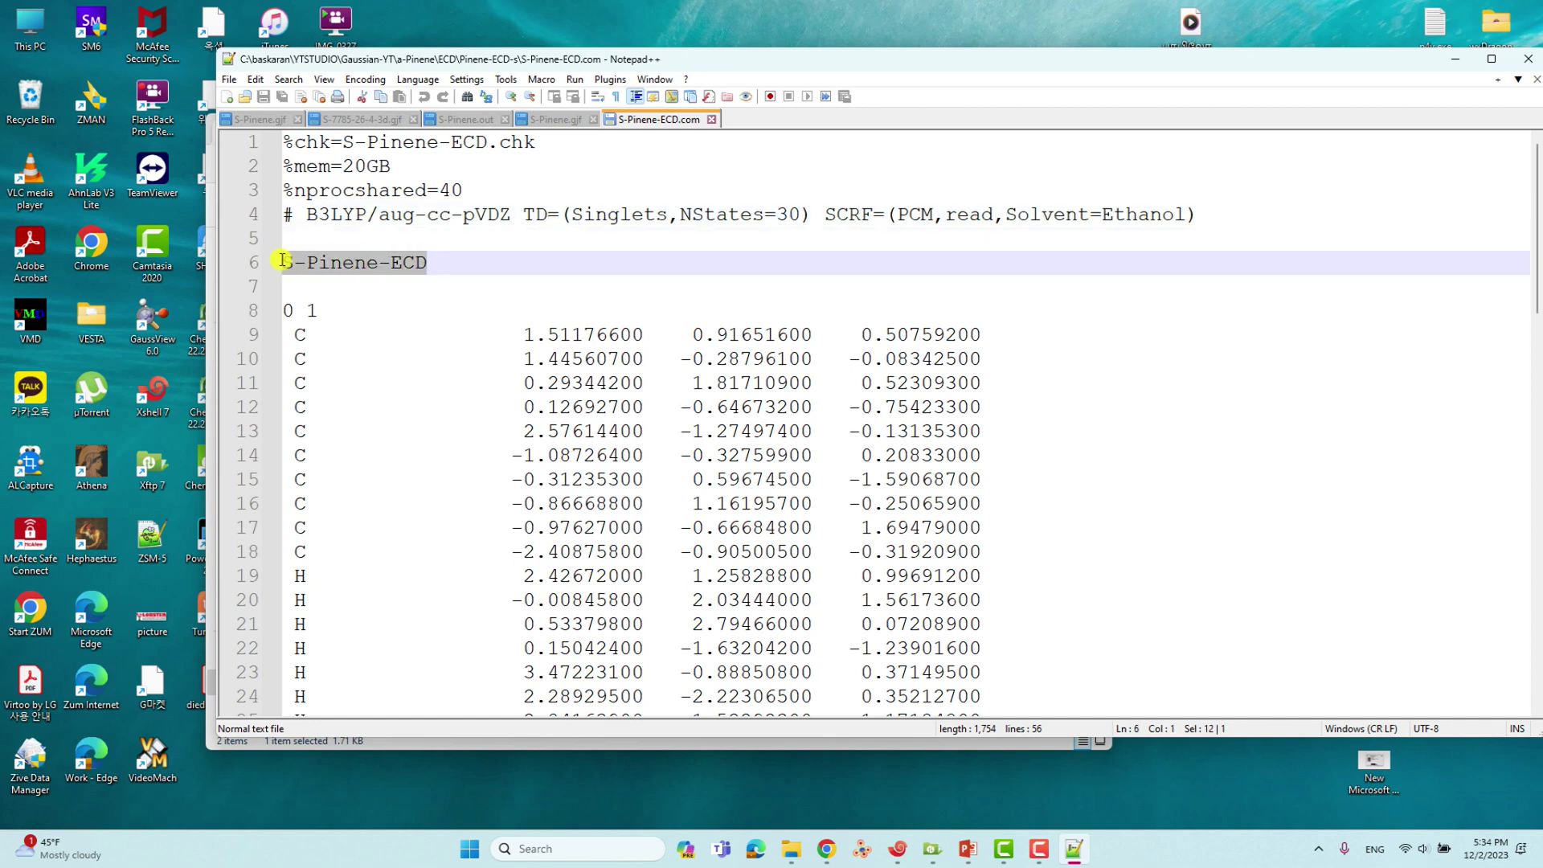
pyautogui.doubleClick(408, 264)
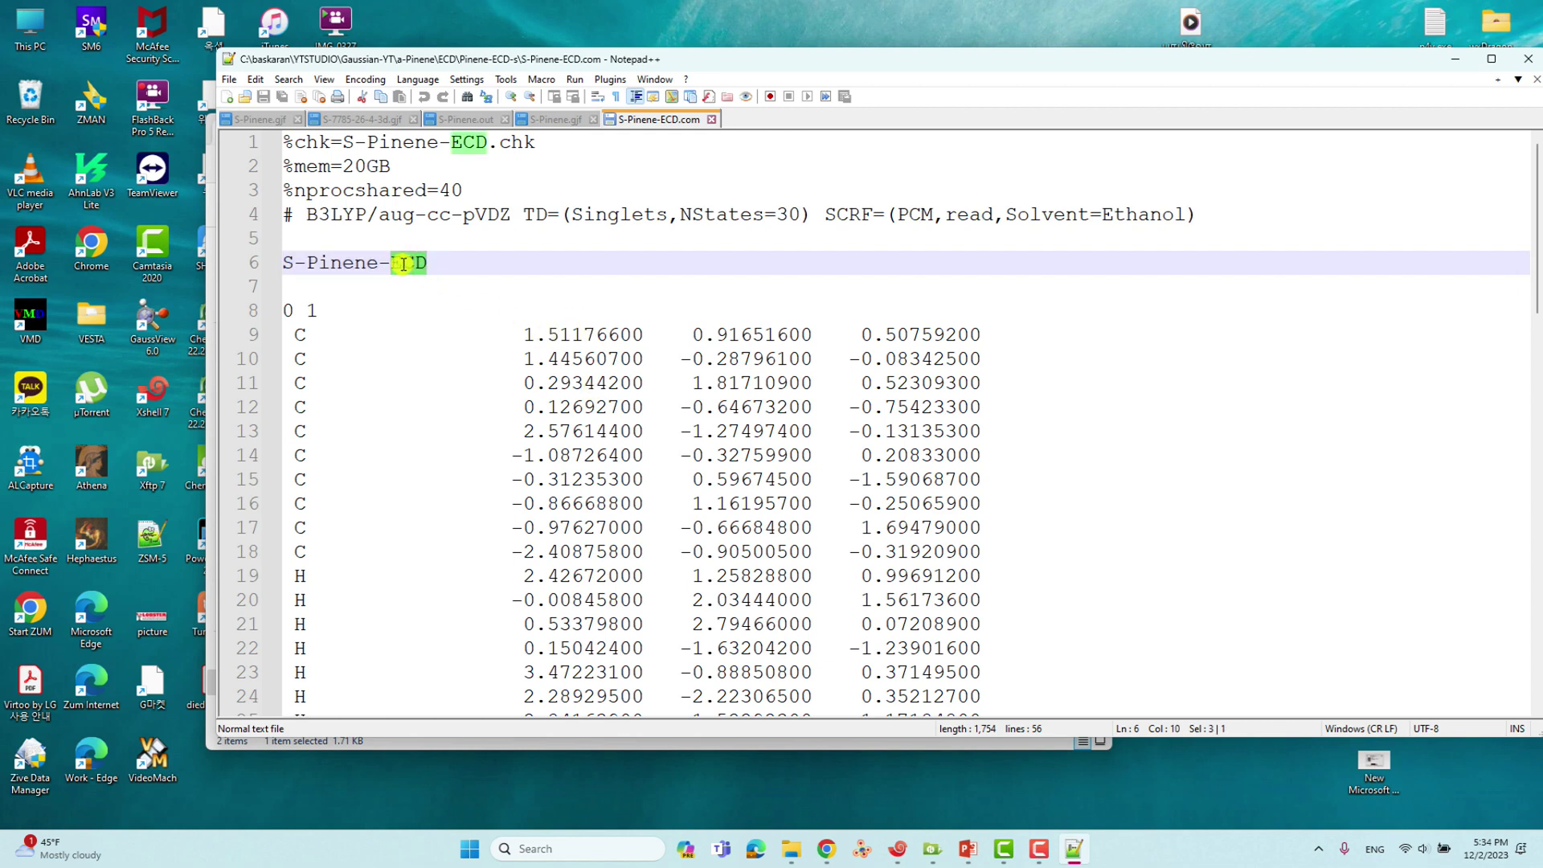
pyautogui.click(311, 290)
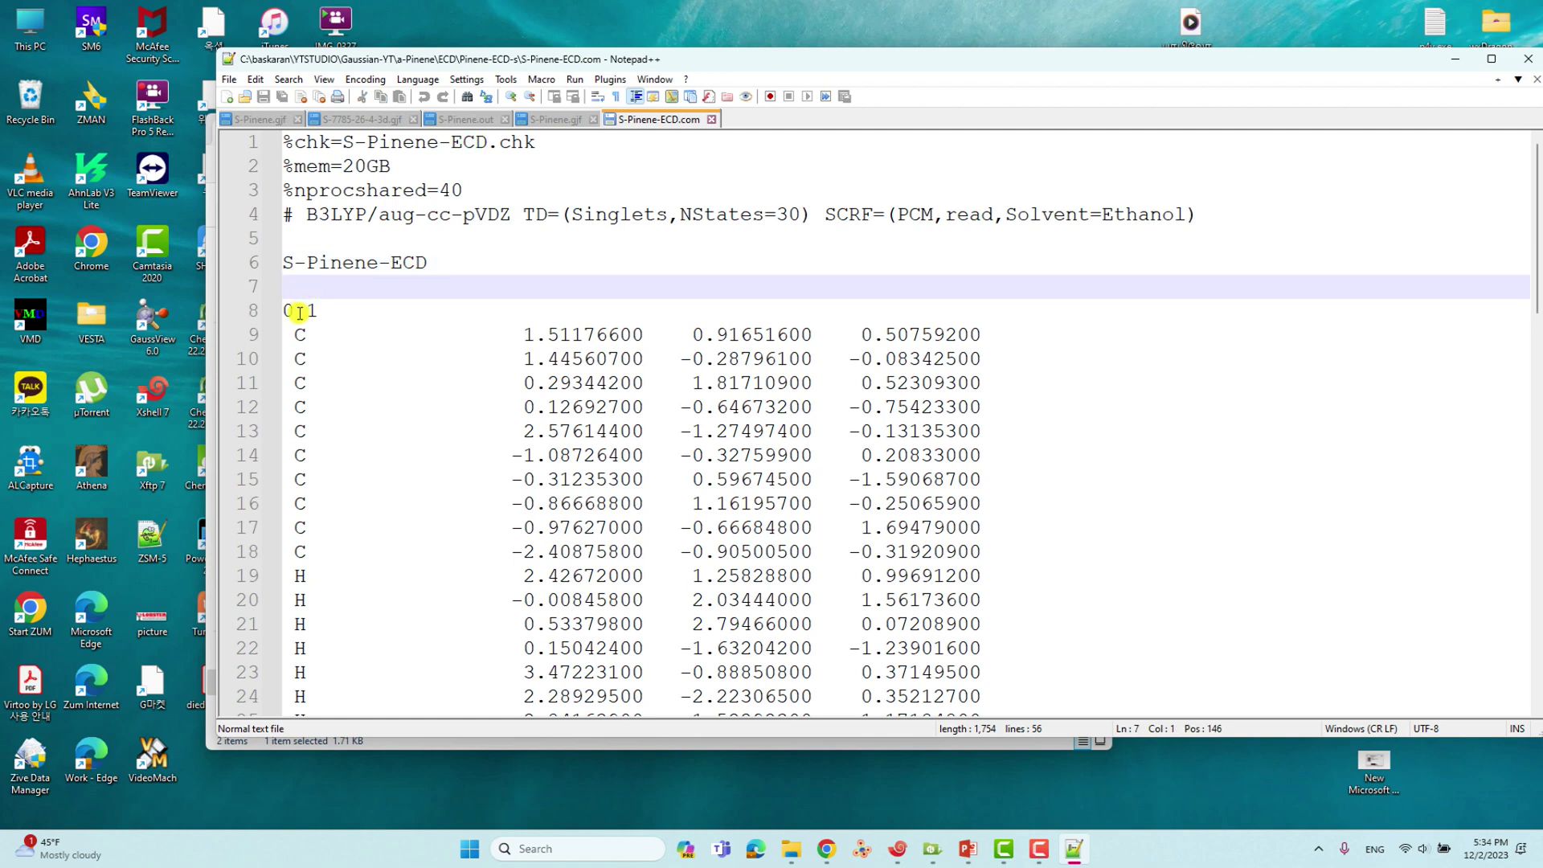
pyautogui.moveTo(299, 312); pyautogui.dragTo(286, 313)
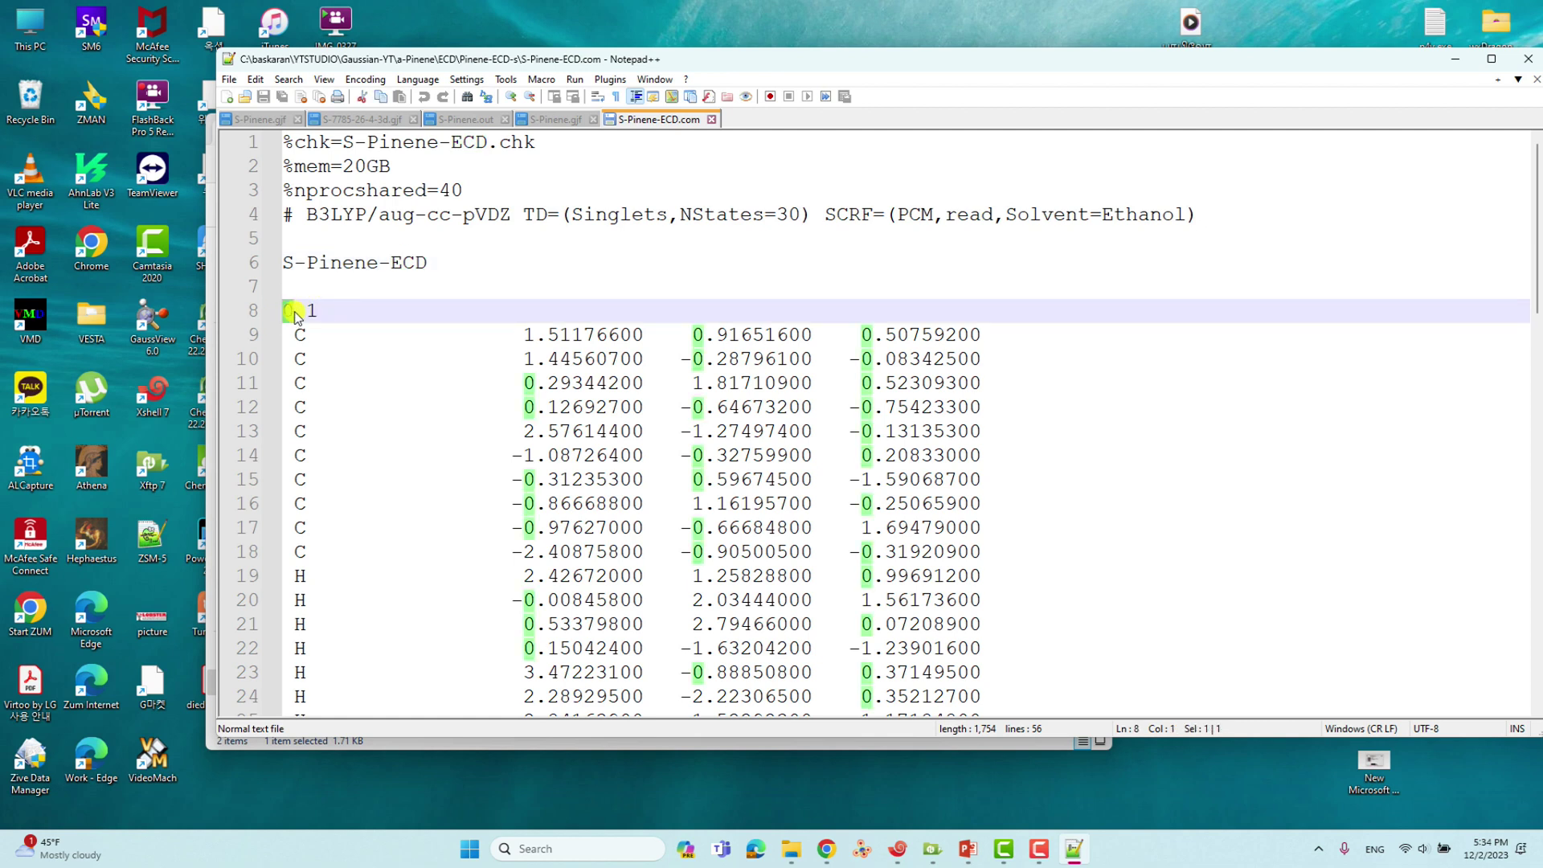
pyautogui.doubleClick(308, 312)
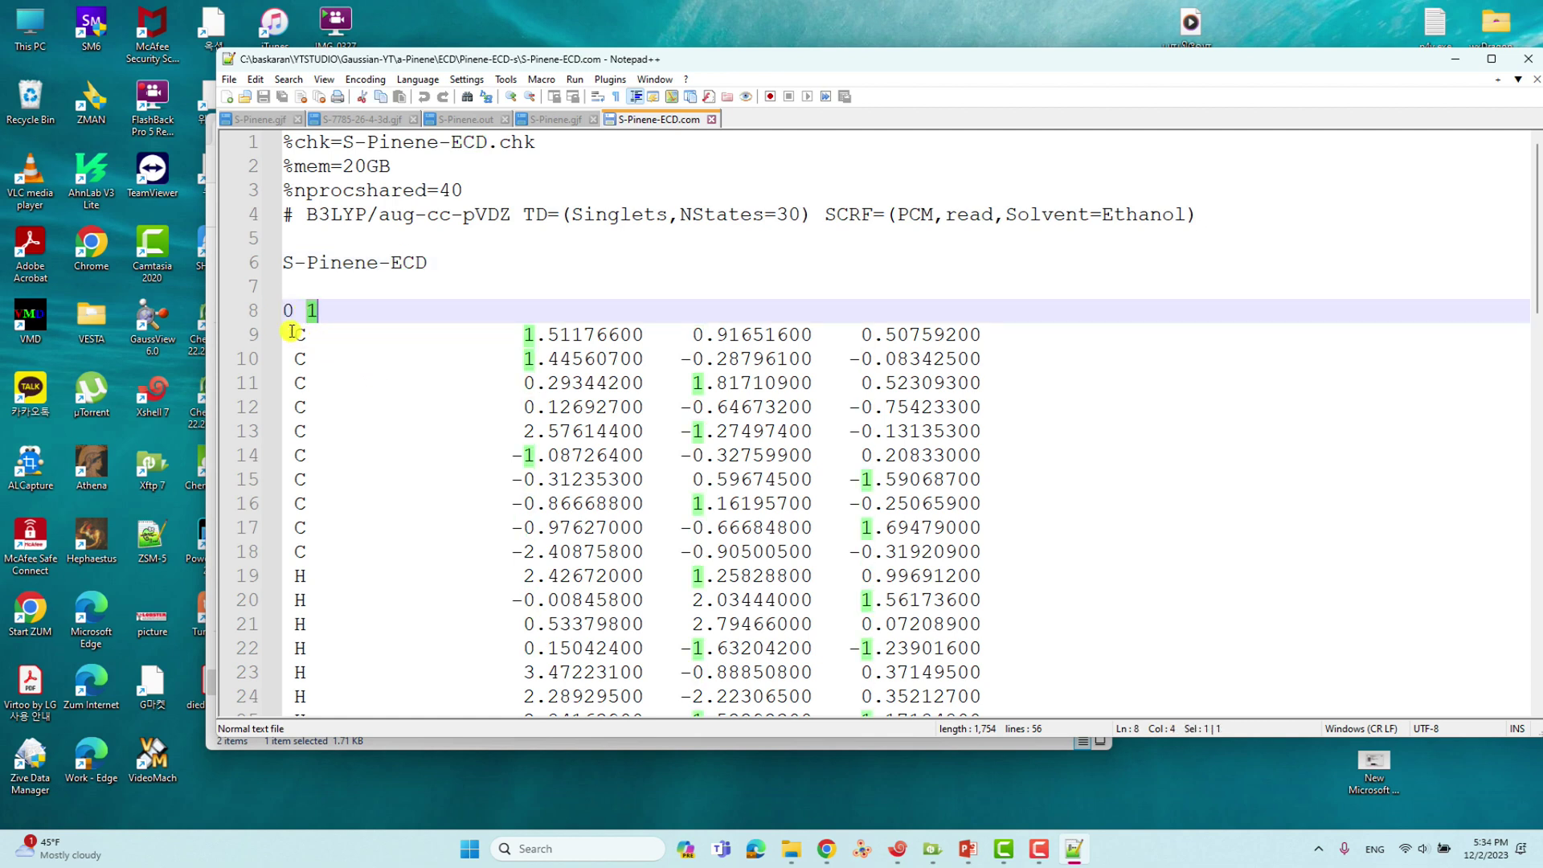
pyautogui.moveTo(288, 331); pyautogui.dragTo(1036, 268)
pyautogui.scroll(10, 1022, 369)
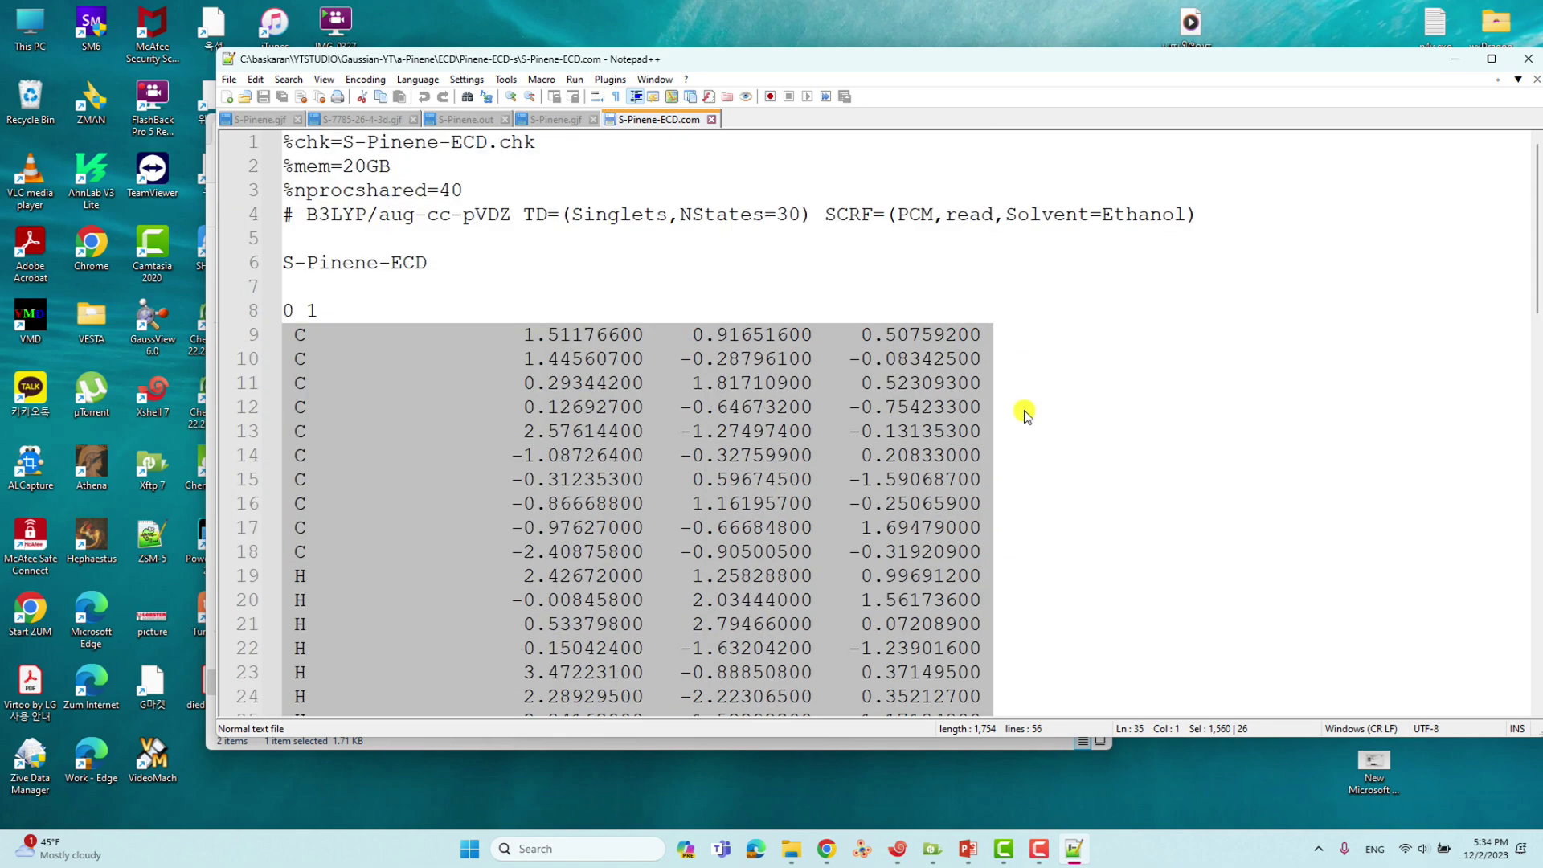
pyautogui.click(625, 342)
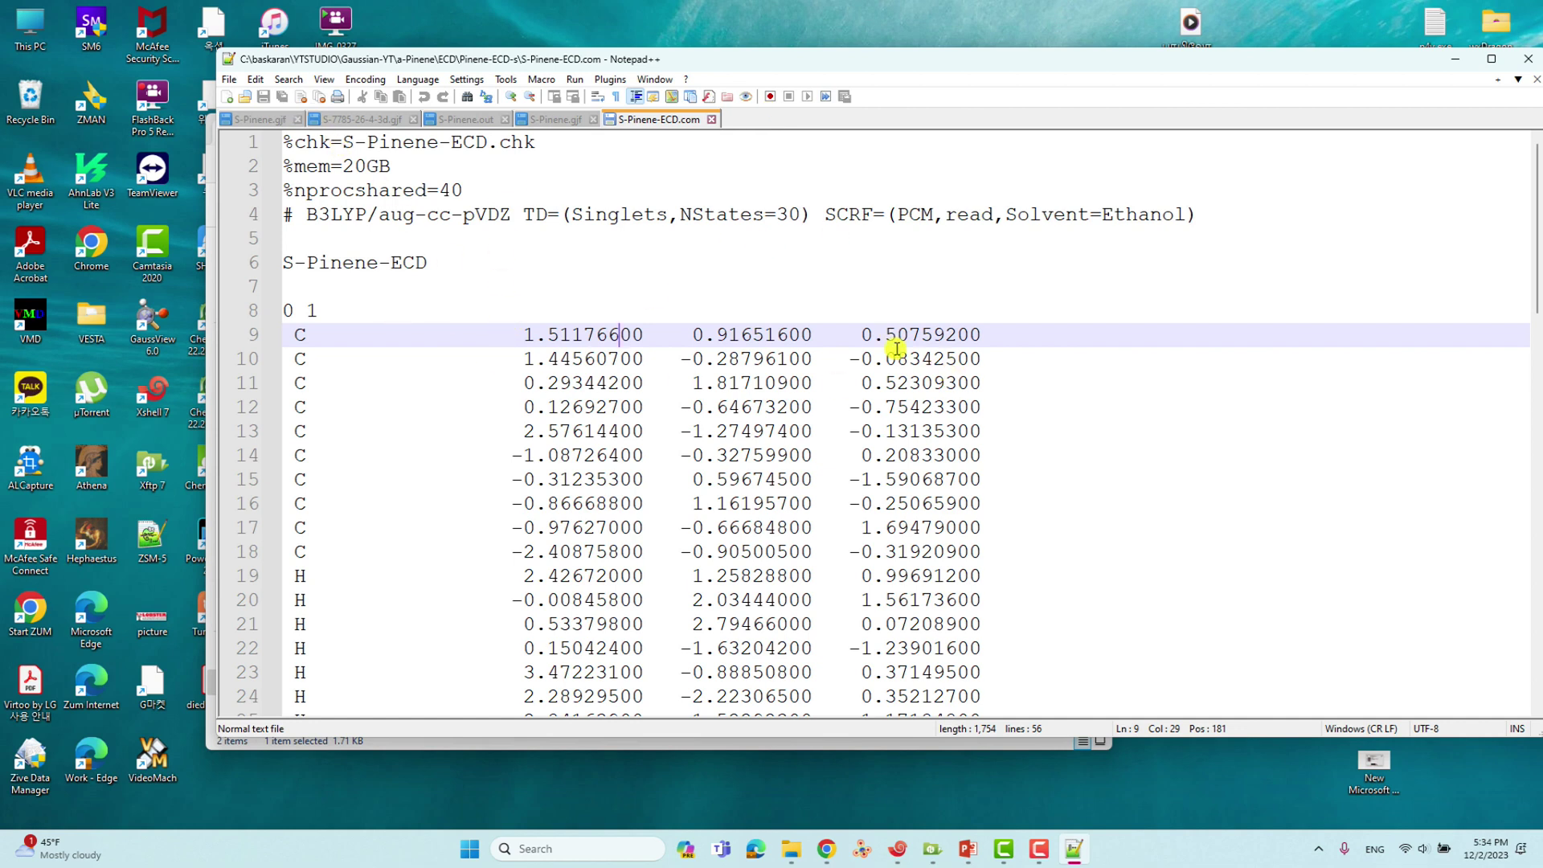
pyautogui.scroll(-1, 892, 351)
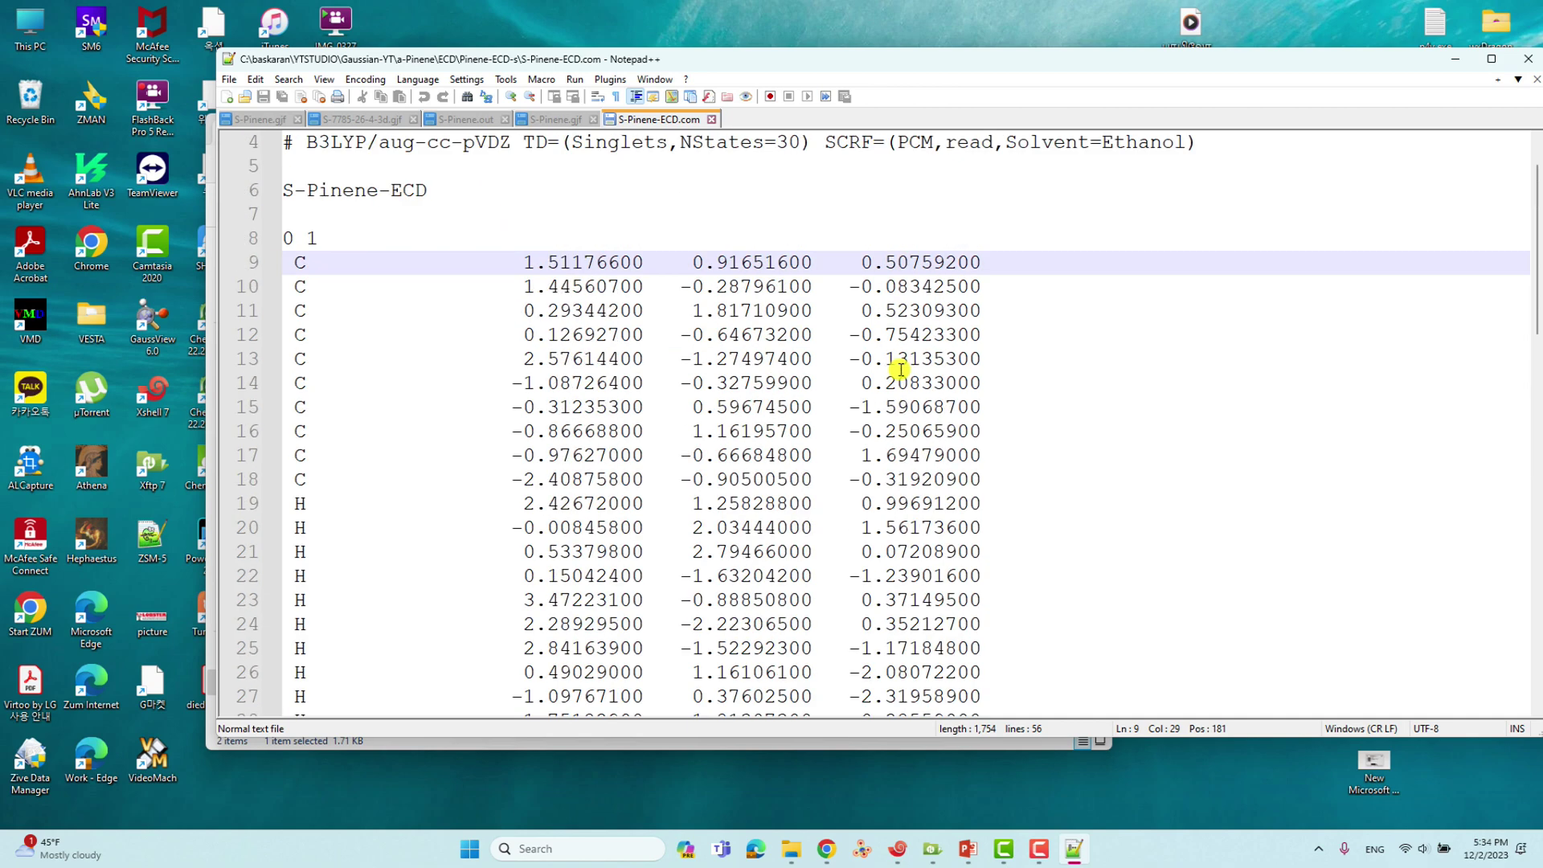
pyautogui.scroll(1, 900, 362)
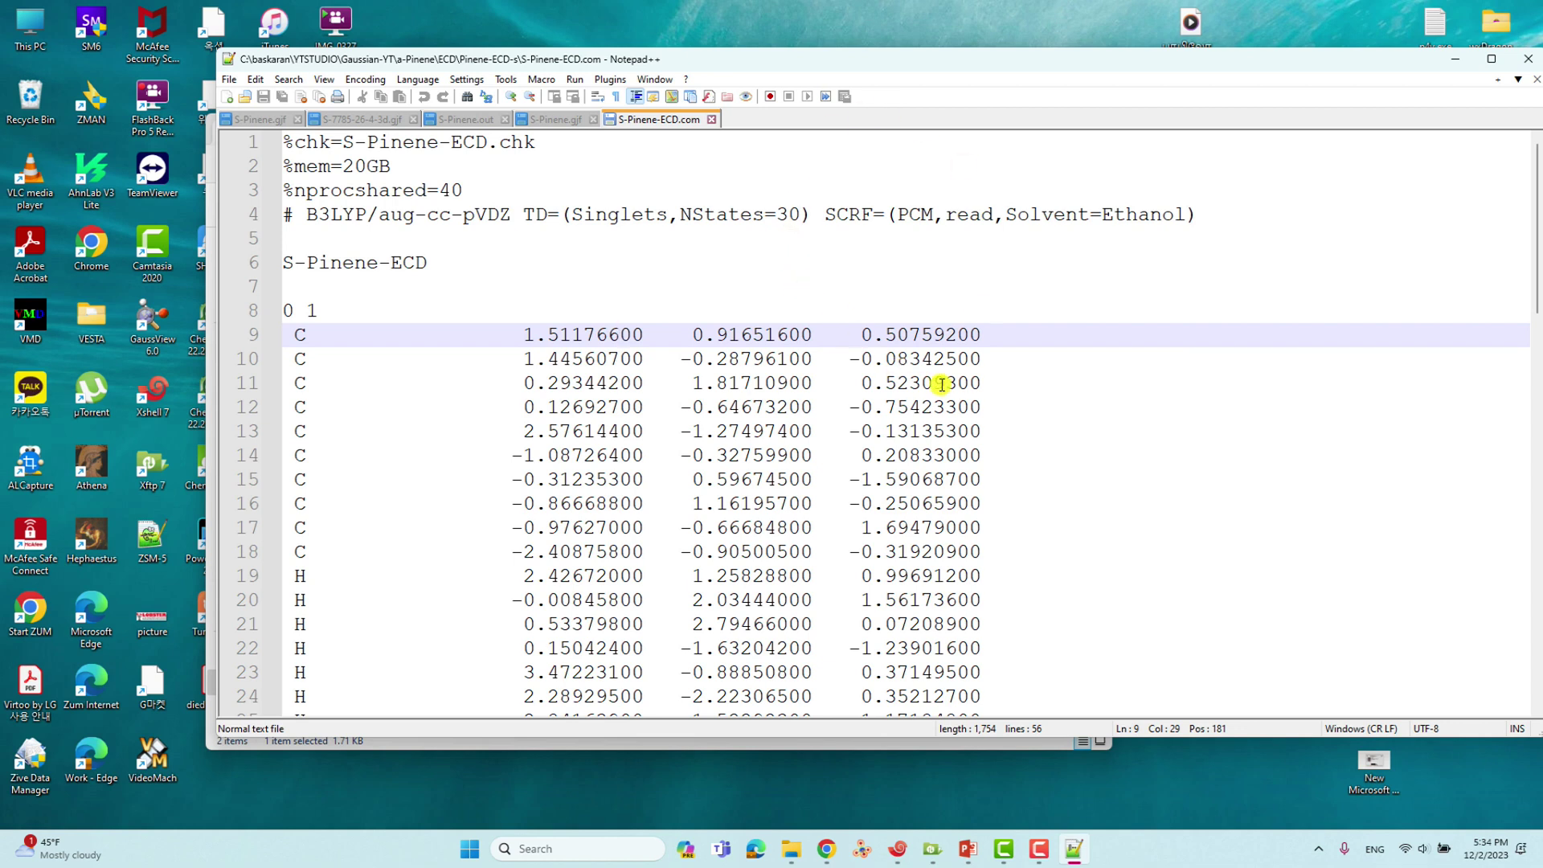
# - Return to the Pinene-ECD-s folder and open the output file S-Pinene-ECD.log in Notepad++
pyautogui.click(1464, 65)
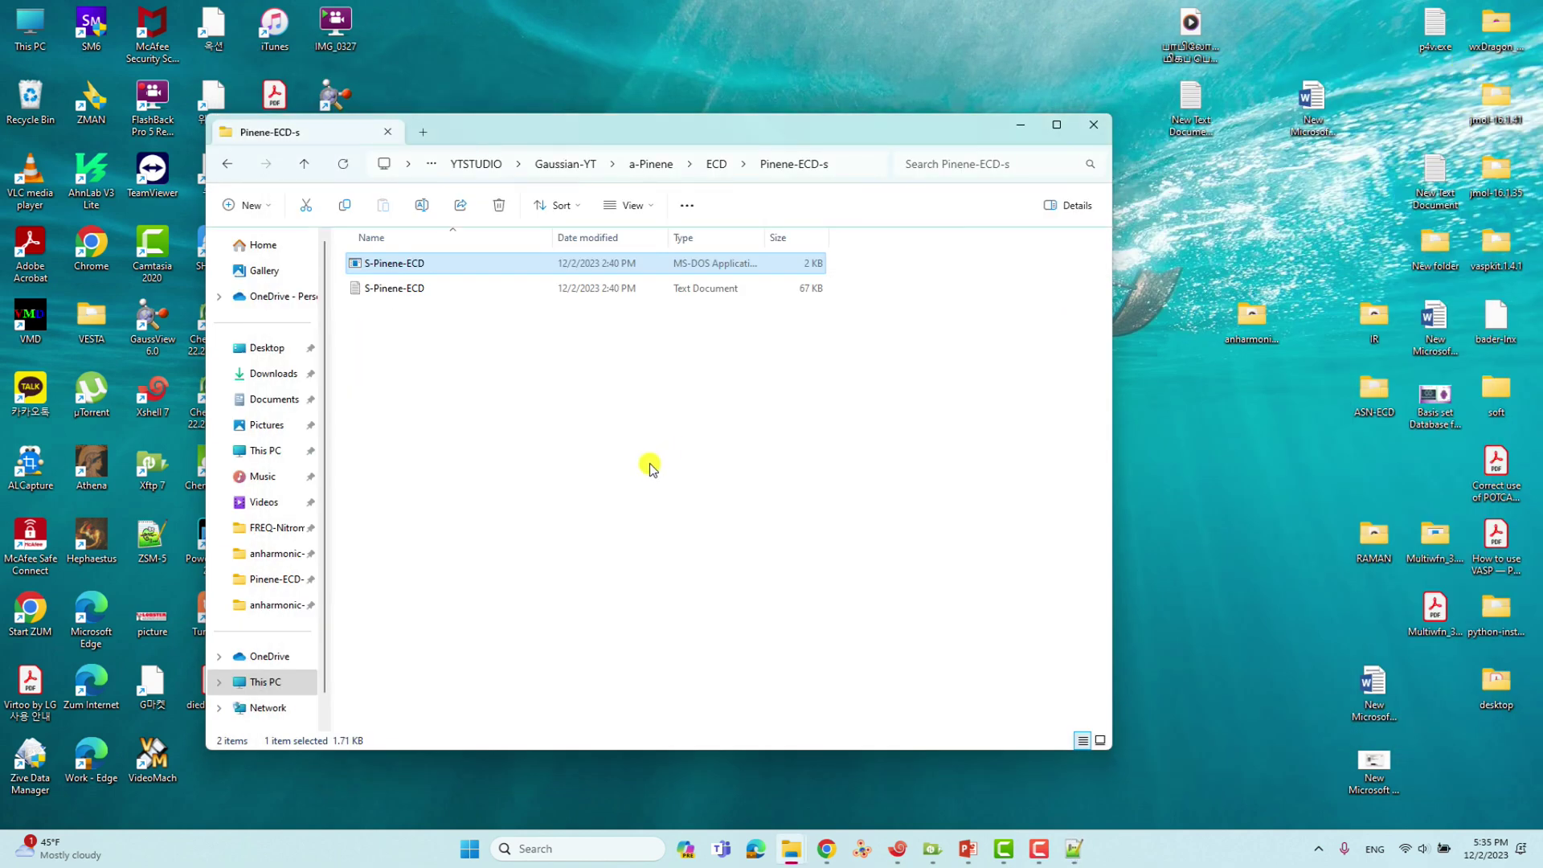
pyautogui.click(544, 381)
pyautogui.click(405, 296)
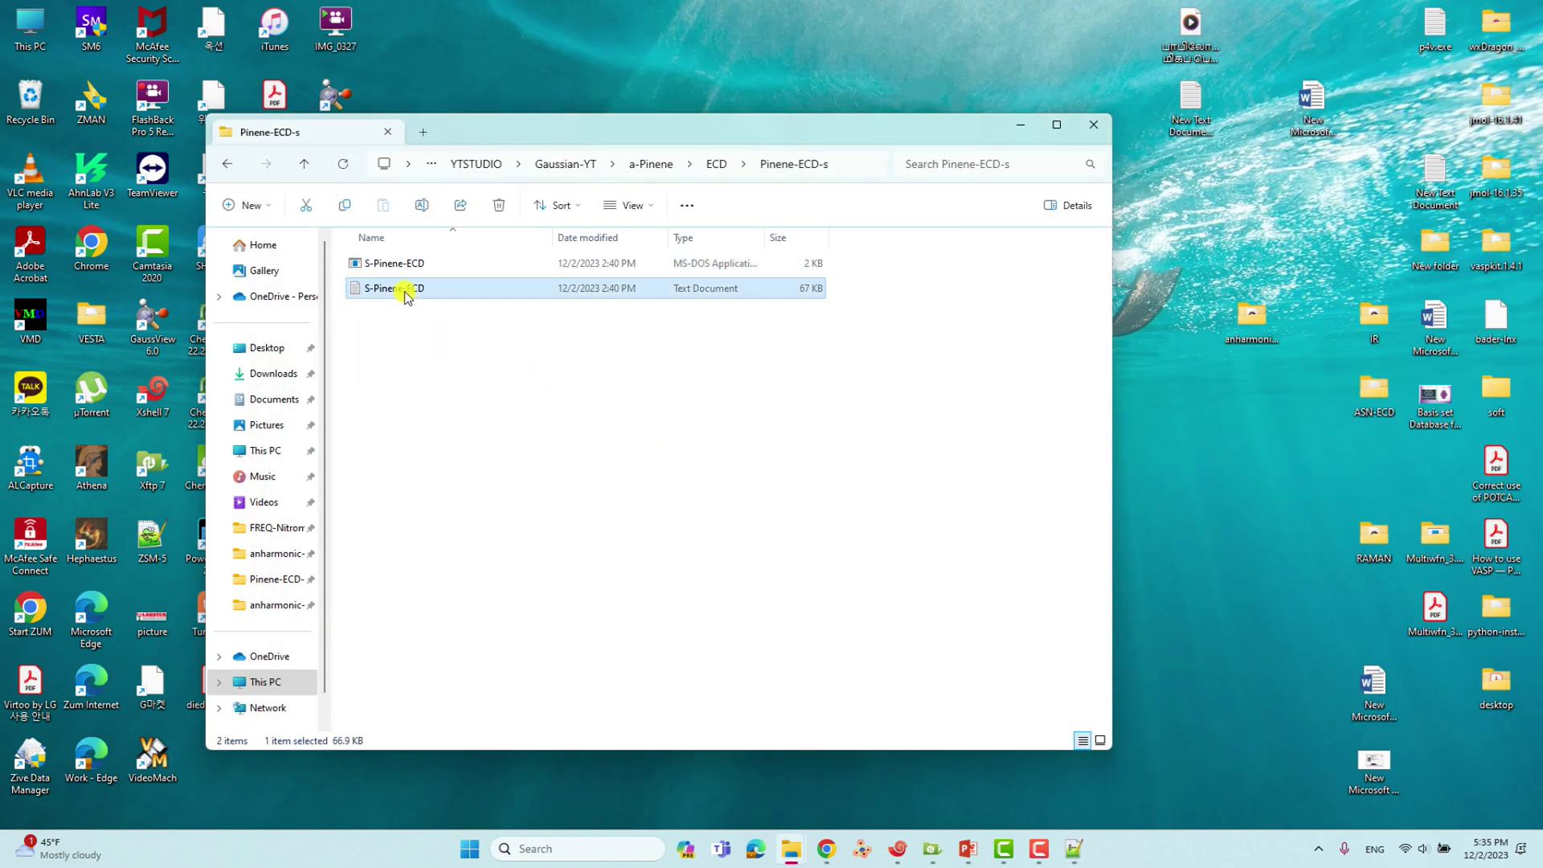
pyautogui.rightClick(411, 292)
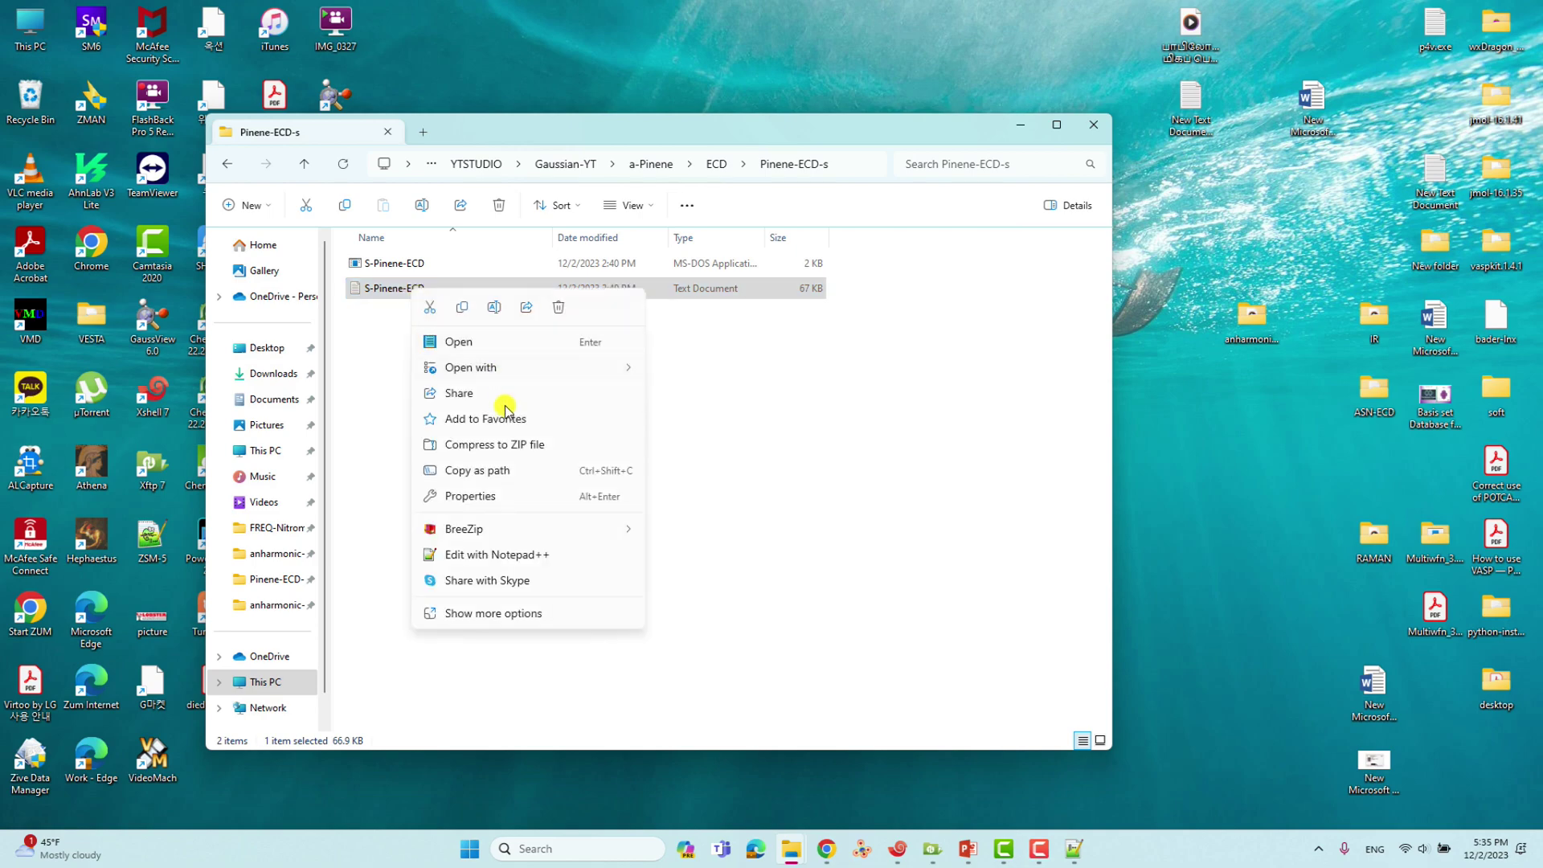
pyautogui.click(498, 556)
# - Examine the route section of S-Pinene-ECD.log and the end of the file for the job's termination status
pyautogui.scroll(-18, 1088, 386)
pyautogui.moveTo(1097, 71); pyautogui.dragTo(1012, 36)
pyautogui.scroll(-12, 1019, 214)
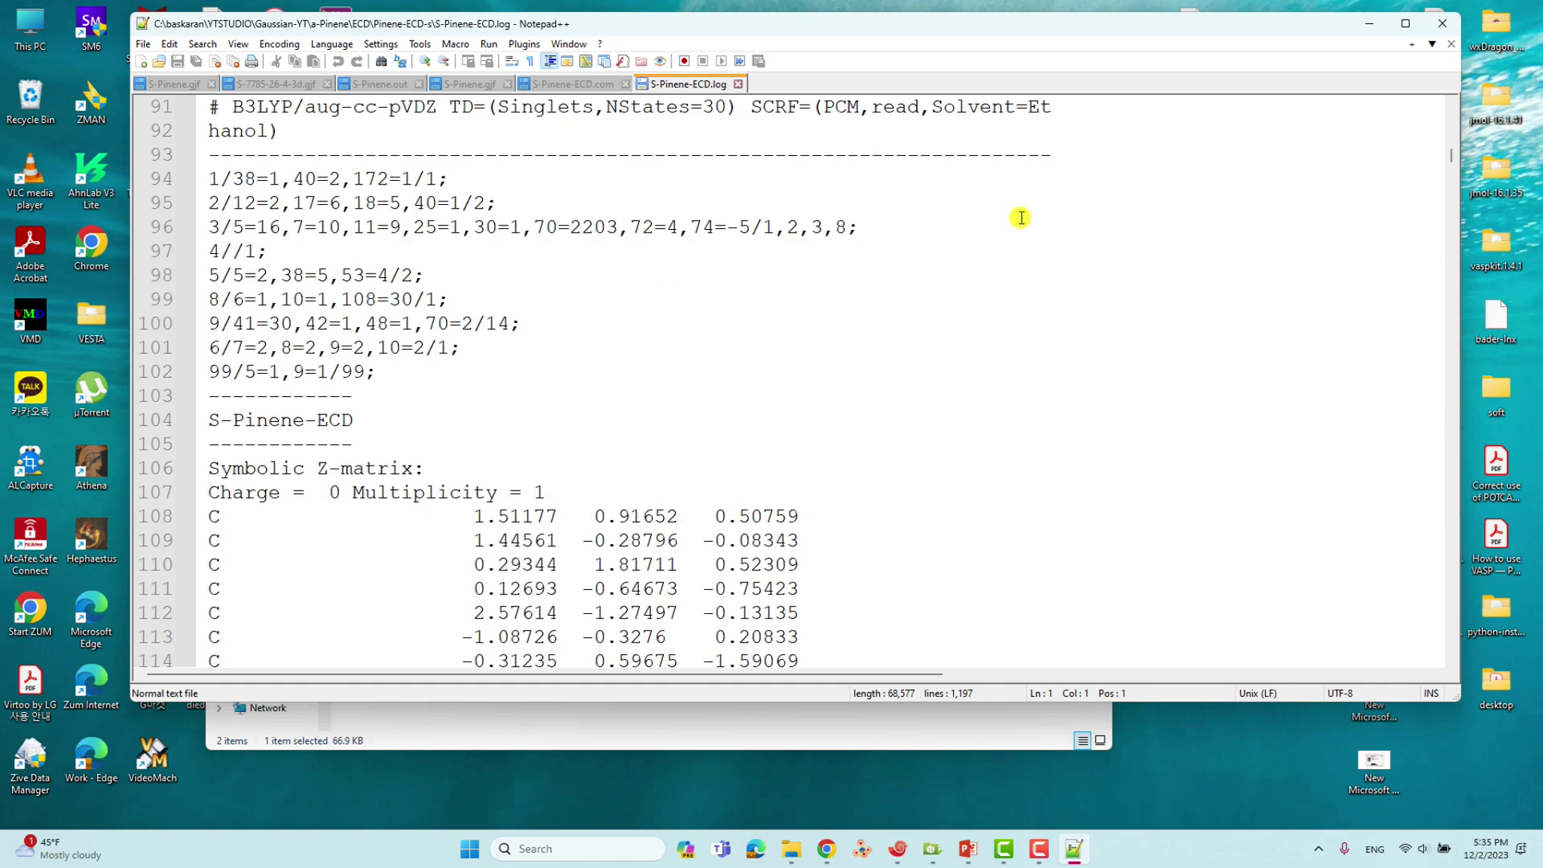
pyautogui.scroll(5, 1020, 214)
pyautogui.moveTo(450, 469); pyautogui.dragTo(1062, 494)
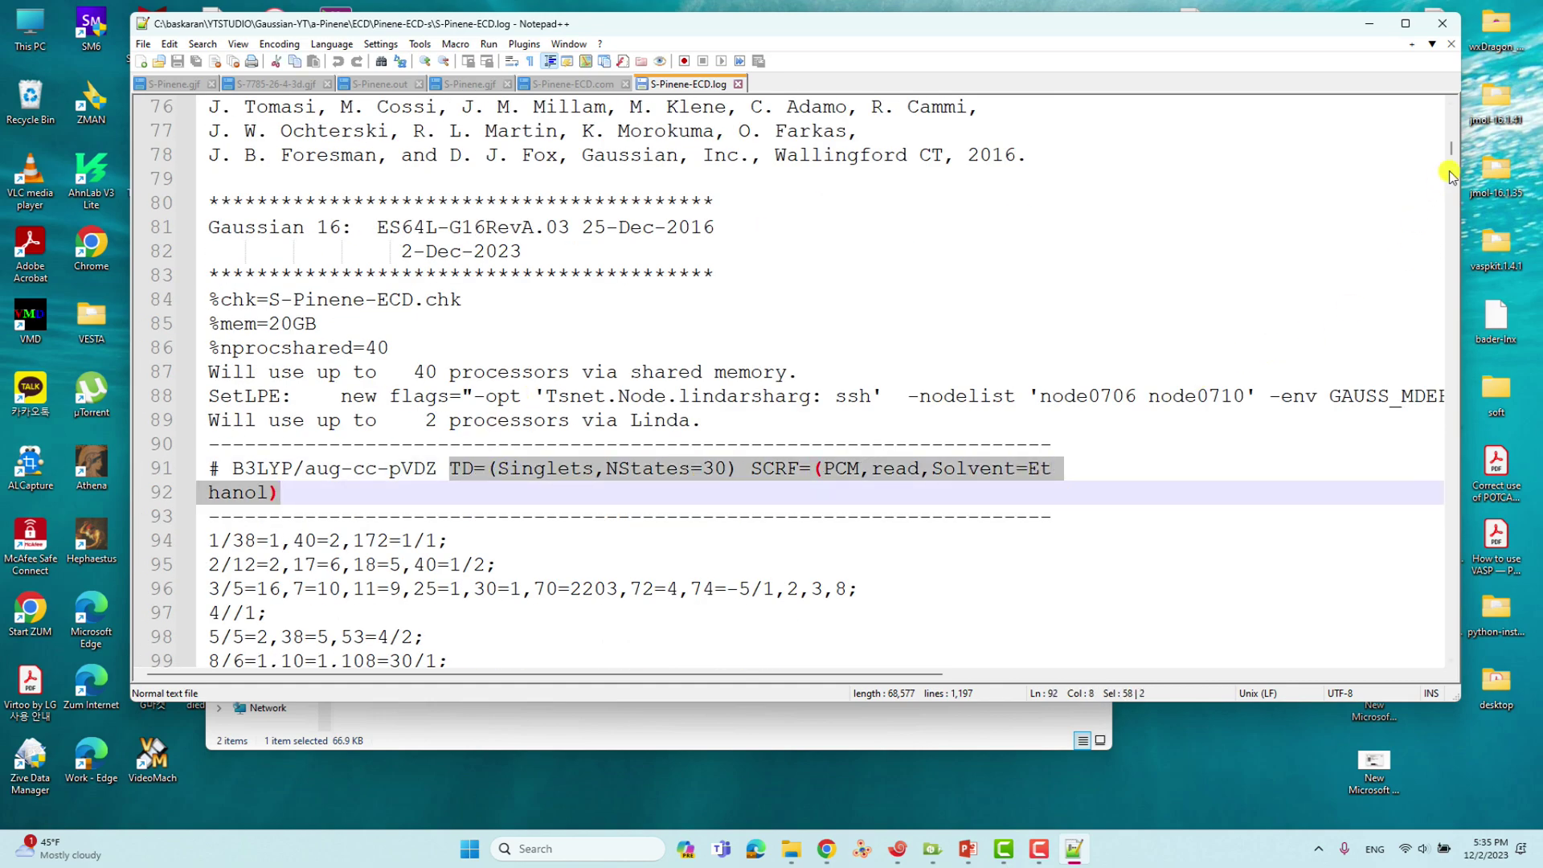
pyautogui.moveTo(1451, 159); pyautogui.dragTo(1451, 654)
pyautogui.scroll(5, 661, 381)
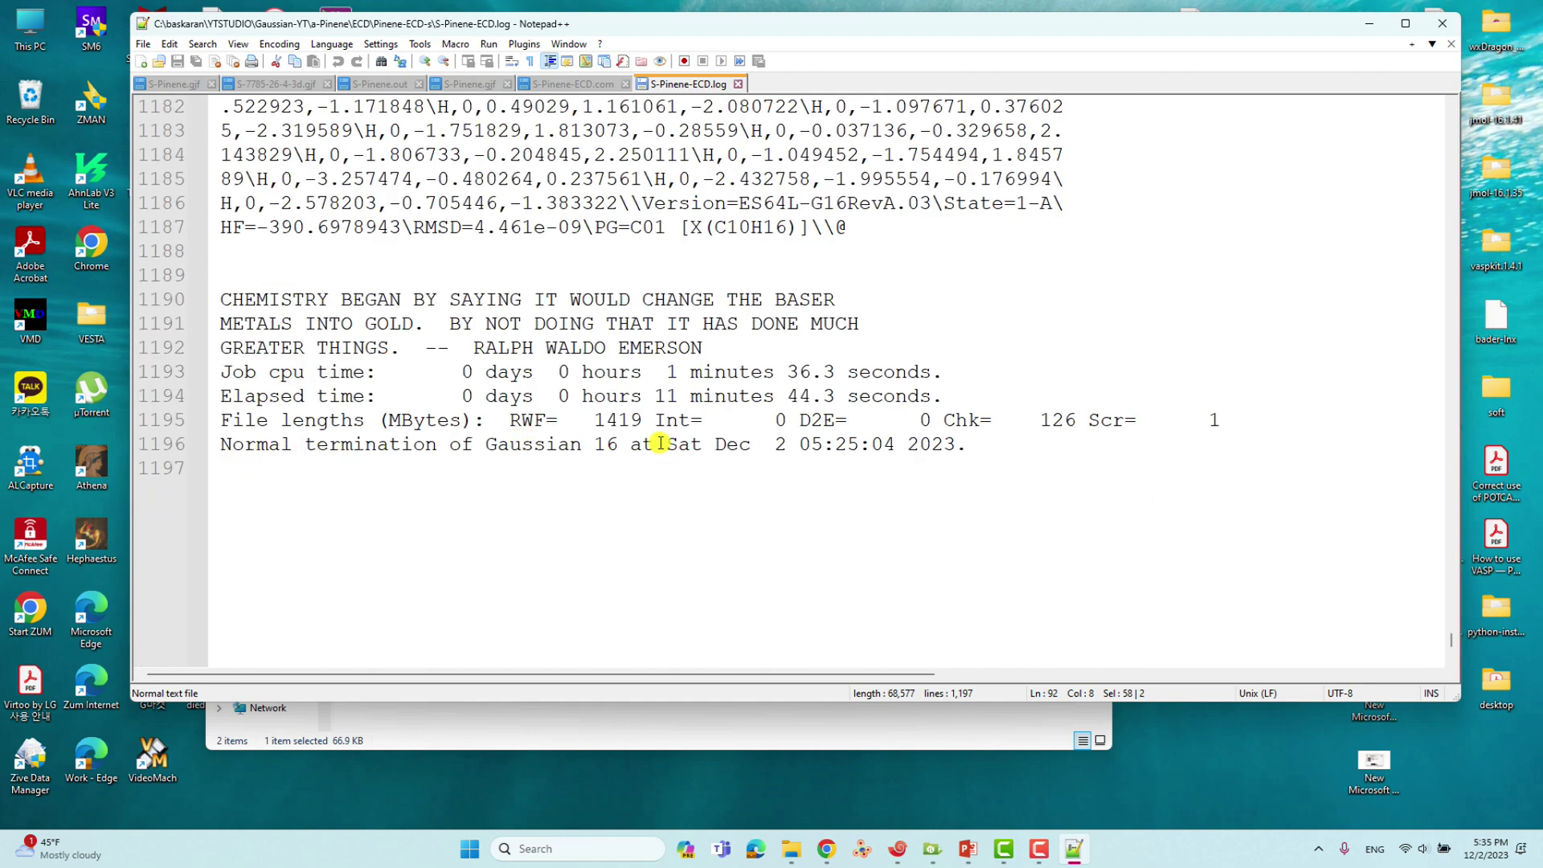
# - Examine the excitation energies and oscillator strengths of excited states 1 through 30 in the log, and close Notepad++
pyautogui.scroll(20, 695, 382)
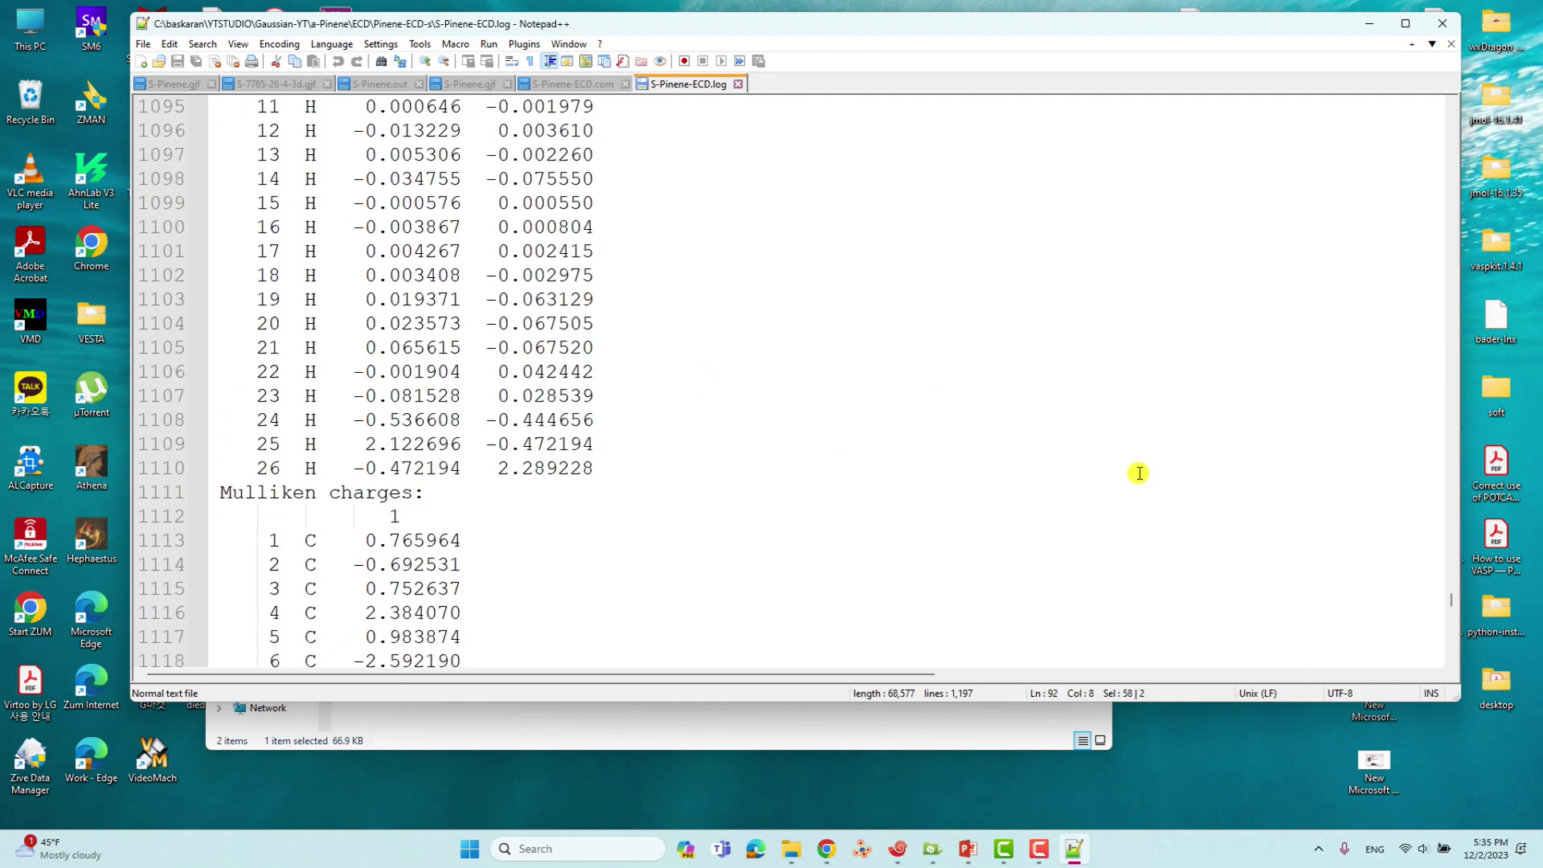
pyautogui.scroll(5, 1139, 472)
pyautogui.moveTo(1454, 591); pyautogui.dragTo(1325, 426)
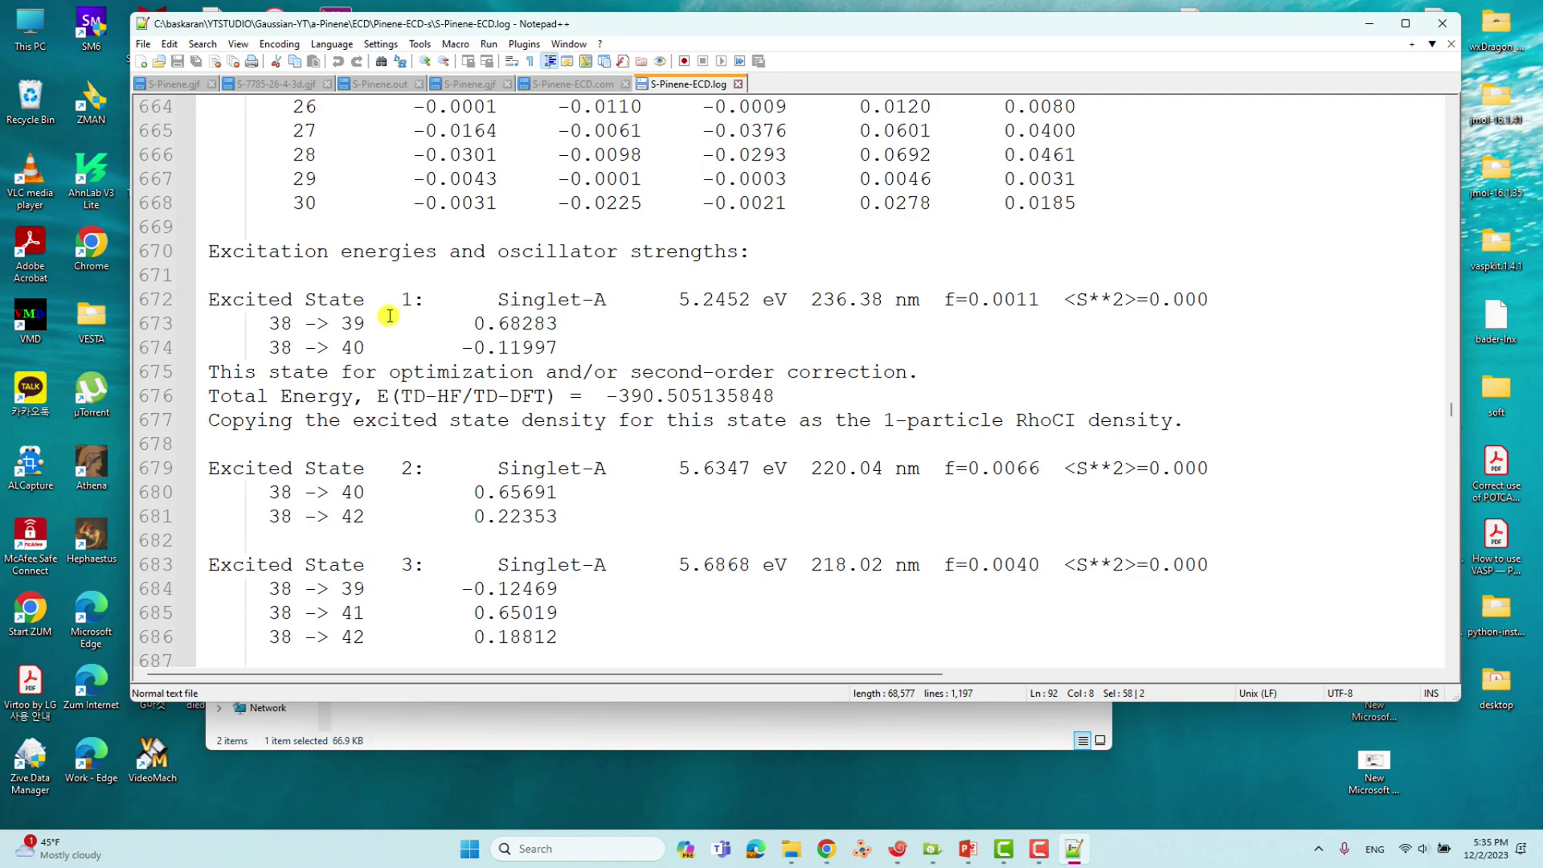
pyautogui.scroll(-20, 389, 315)
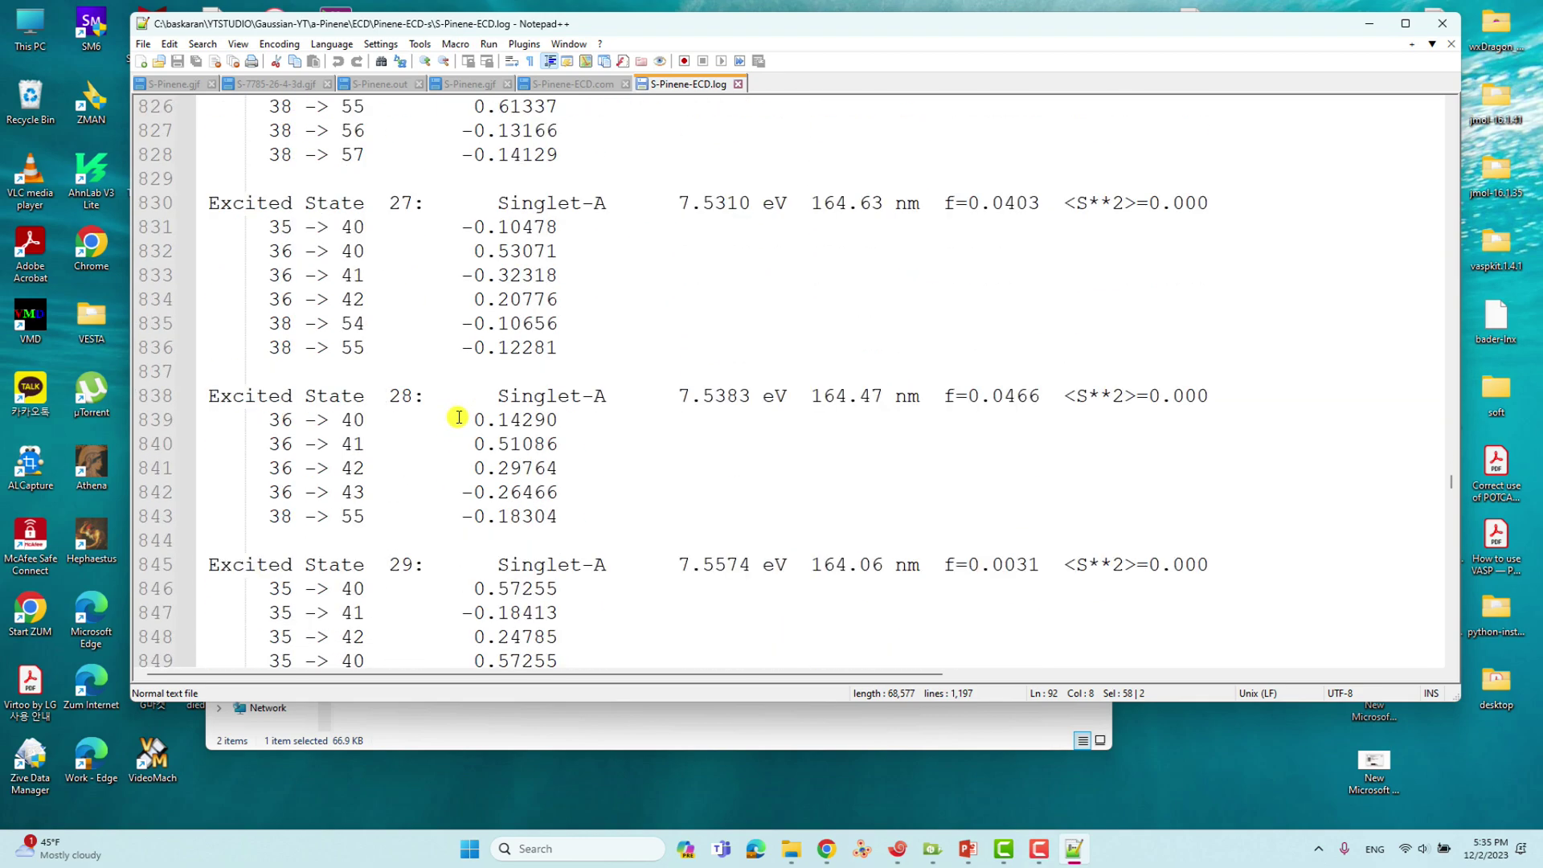
pyautogui.scroll(-9, 456, 415)
pyautogui.scroll(6, 455, 413)
pyautogui.moveTo(213, 512); pyautogui.dragTo(408, 518)
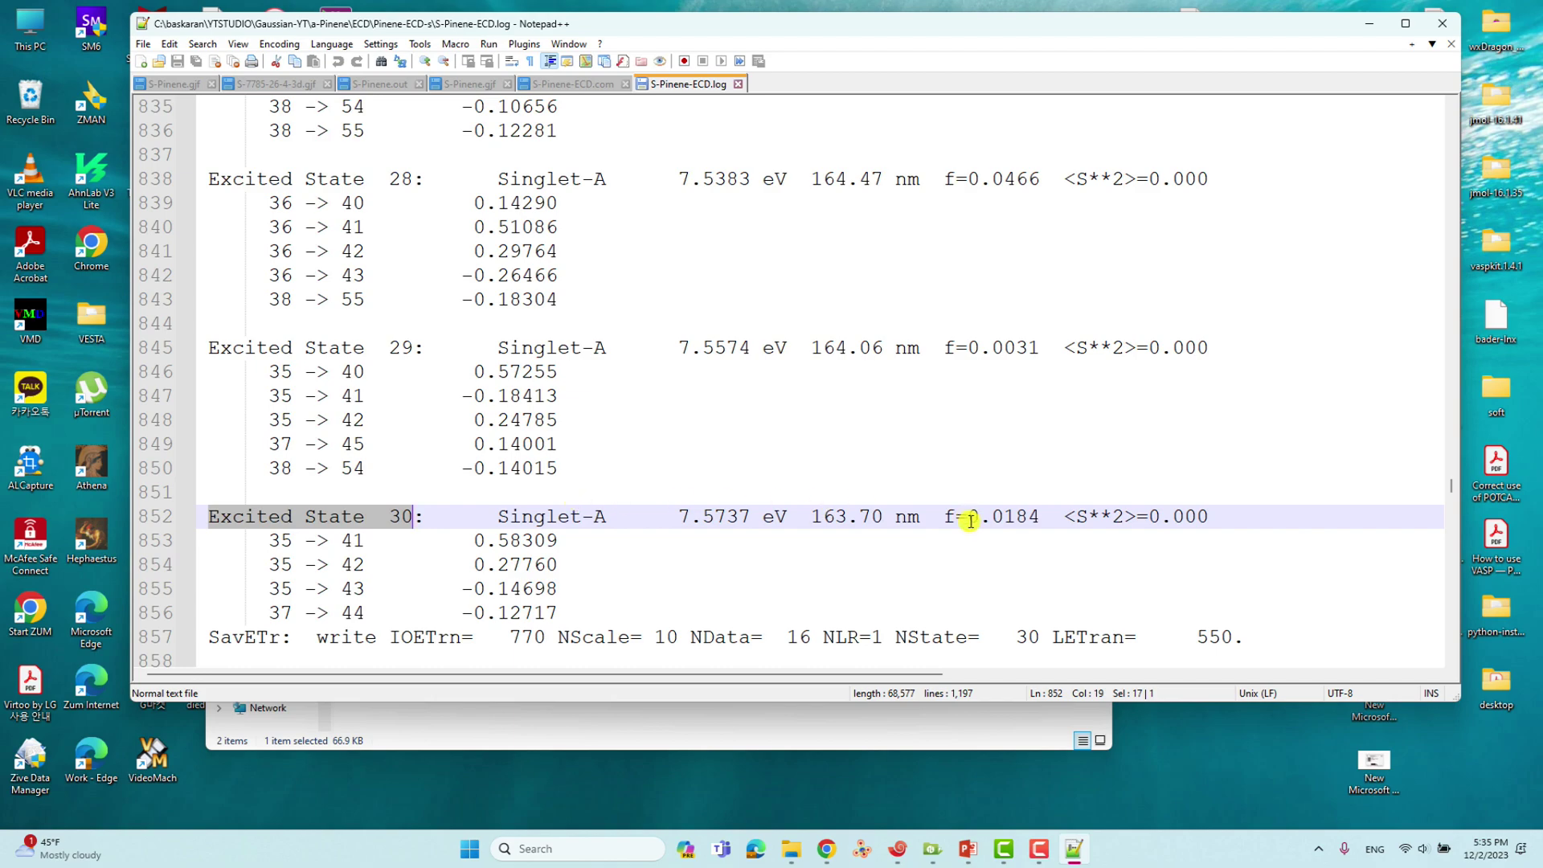
pyautogui.scroll(10, 970, 519)
pyautogui.moveTo(1453, 474); pyautogui.dragTo(1414, 105)
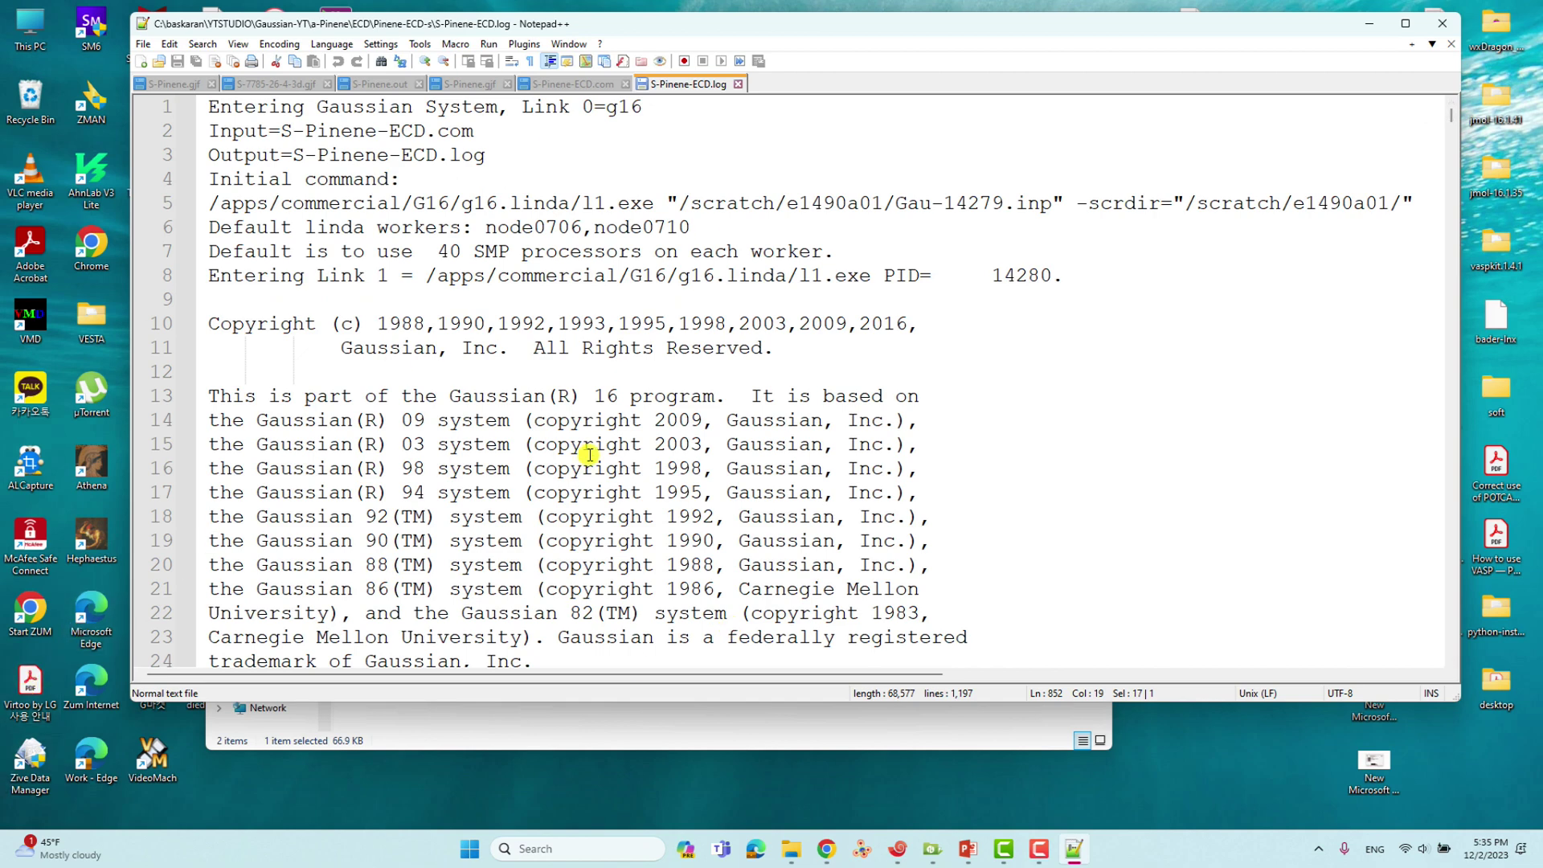
pyautogui.click(1449, 26)
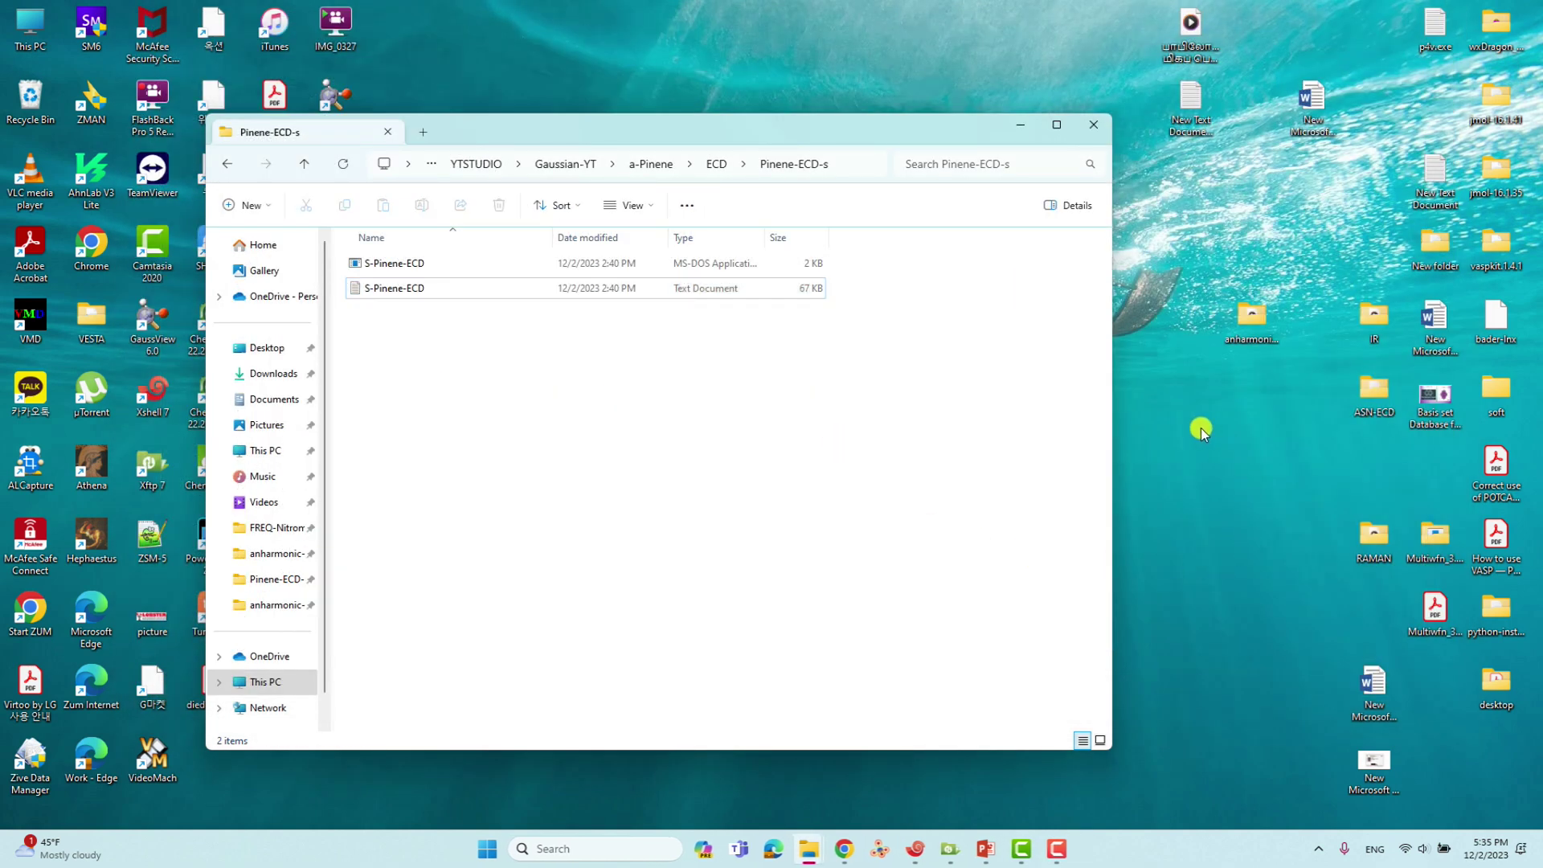
# - Open the Multiwfn_3.8_dev_bin_Win64 folder from the desktop and launch the Multiwfn application
pyautogui.click(1421, 534)
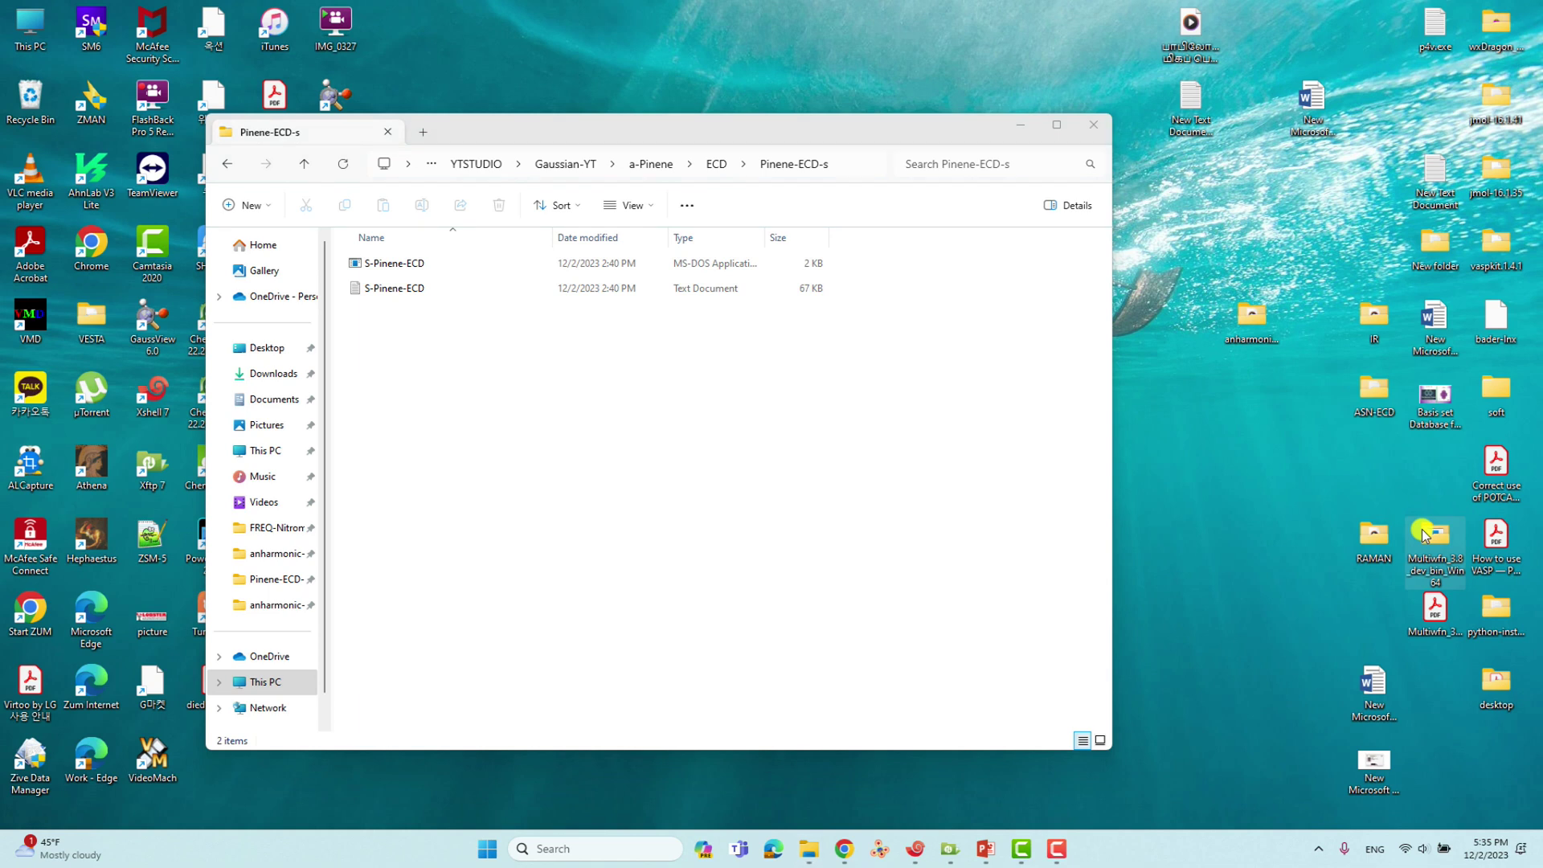
pyautogui.moveTo(1421, 533)
pyautogui.doubleClick(1436, 538)
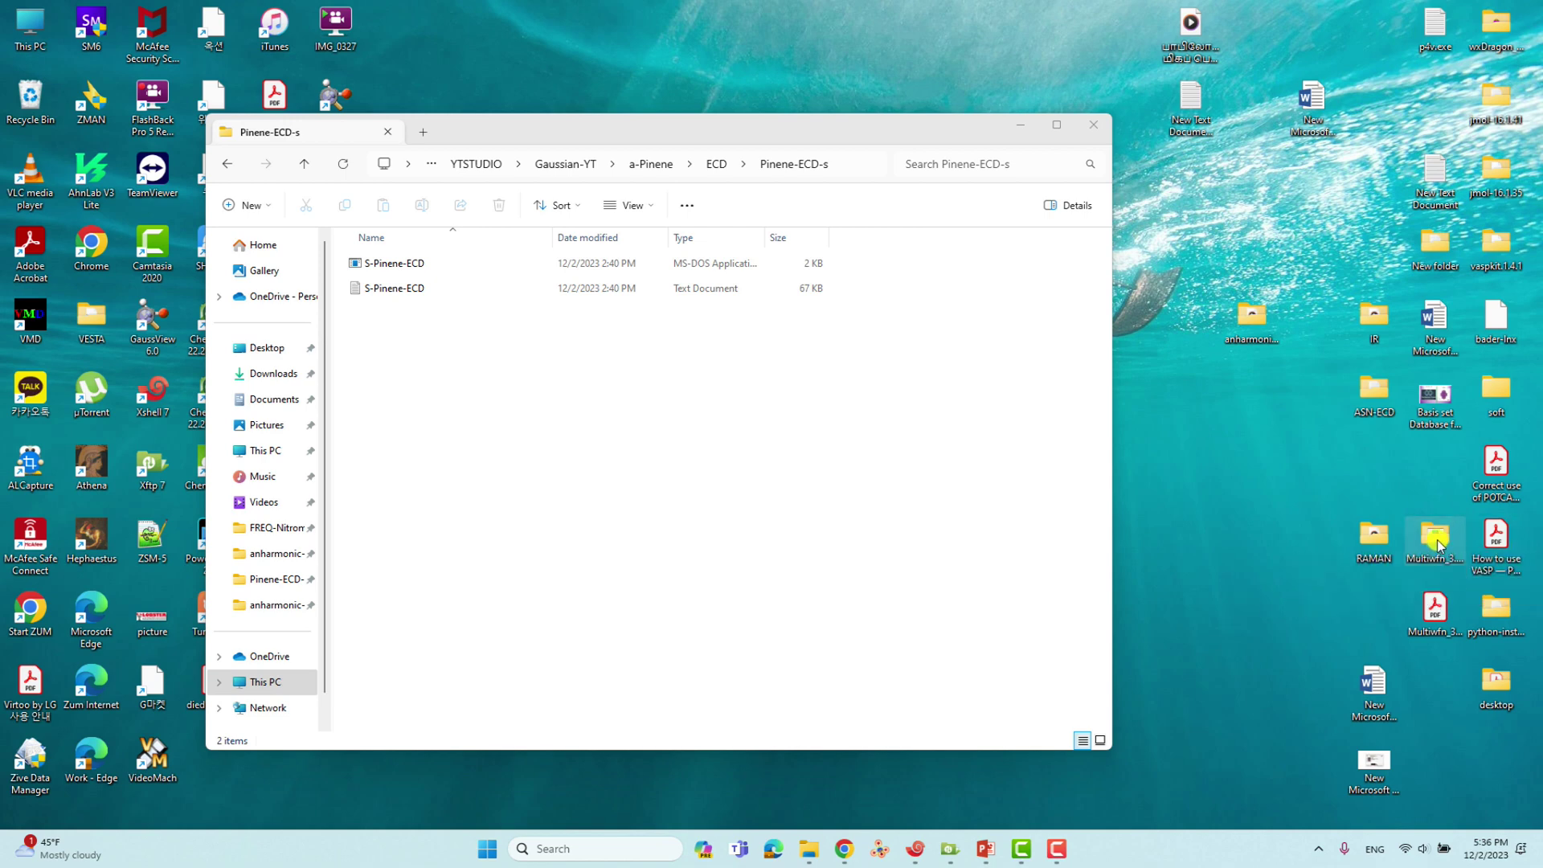
pyautogui.moveTo(671, 154); pyautogui.dragTo(814, 172)
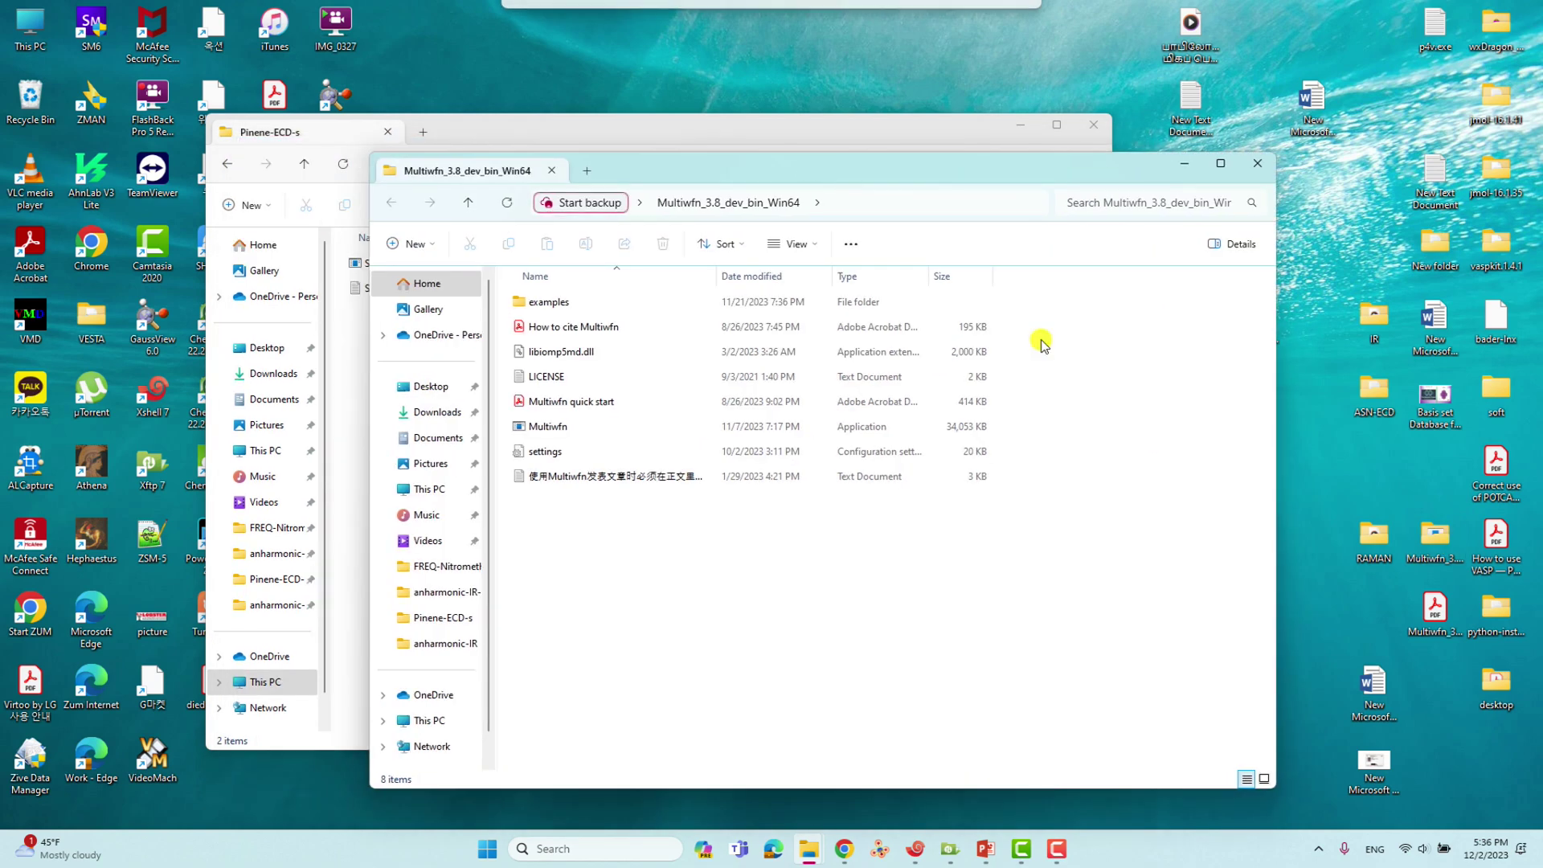
pyautogui.click(556, 430)
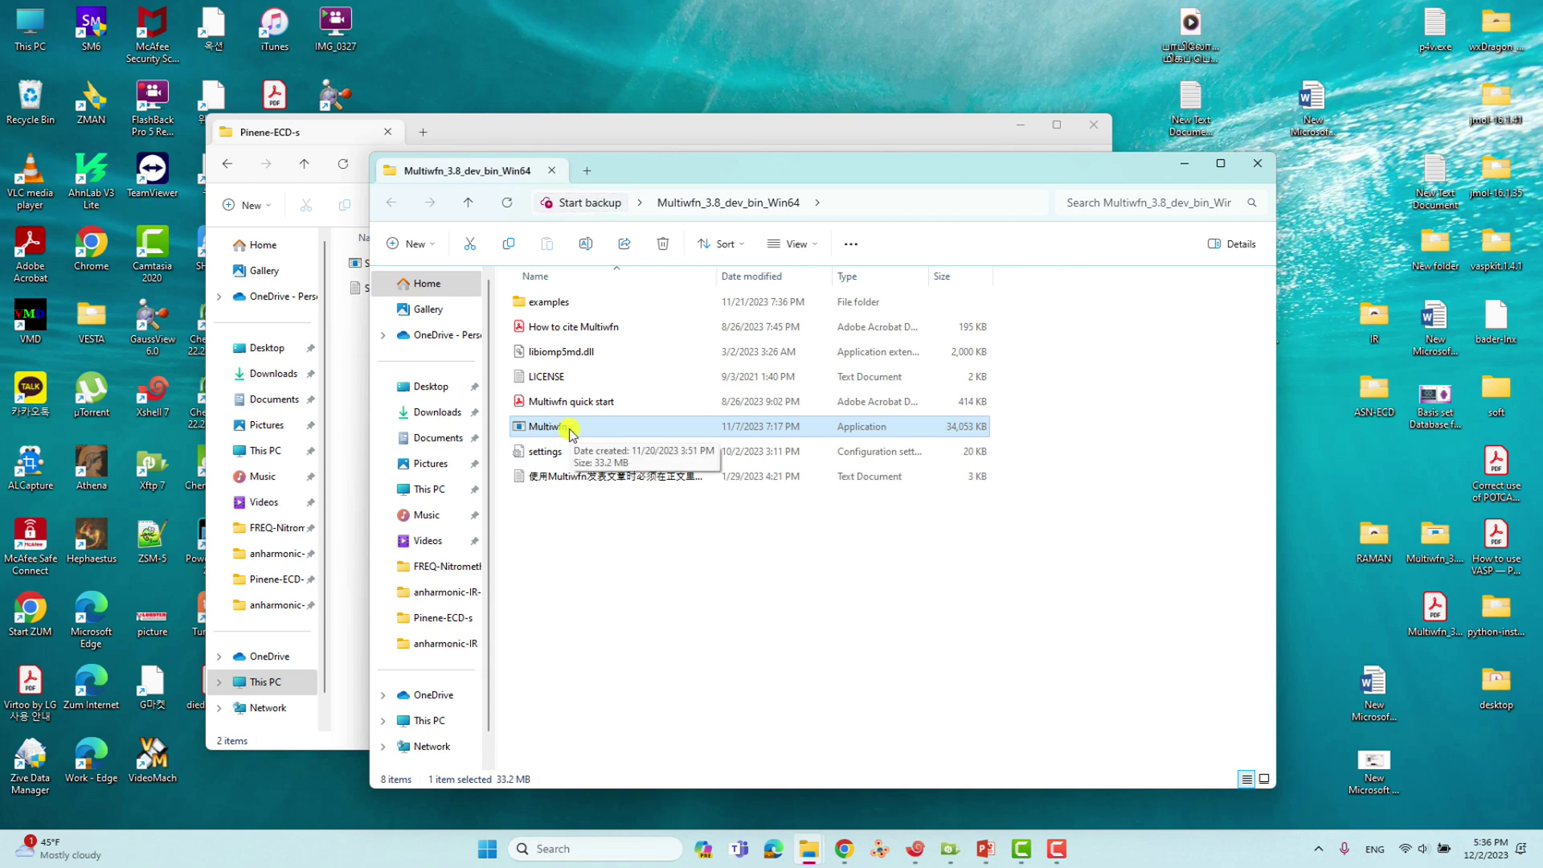
pyautogui.doubleClick(551, 433)
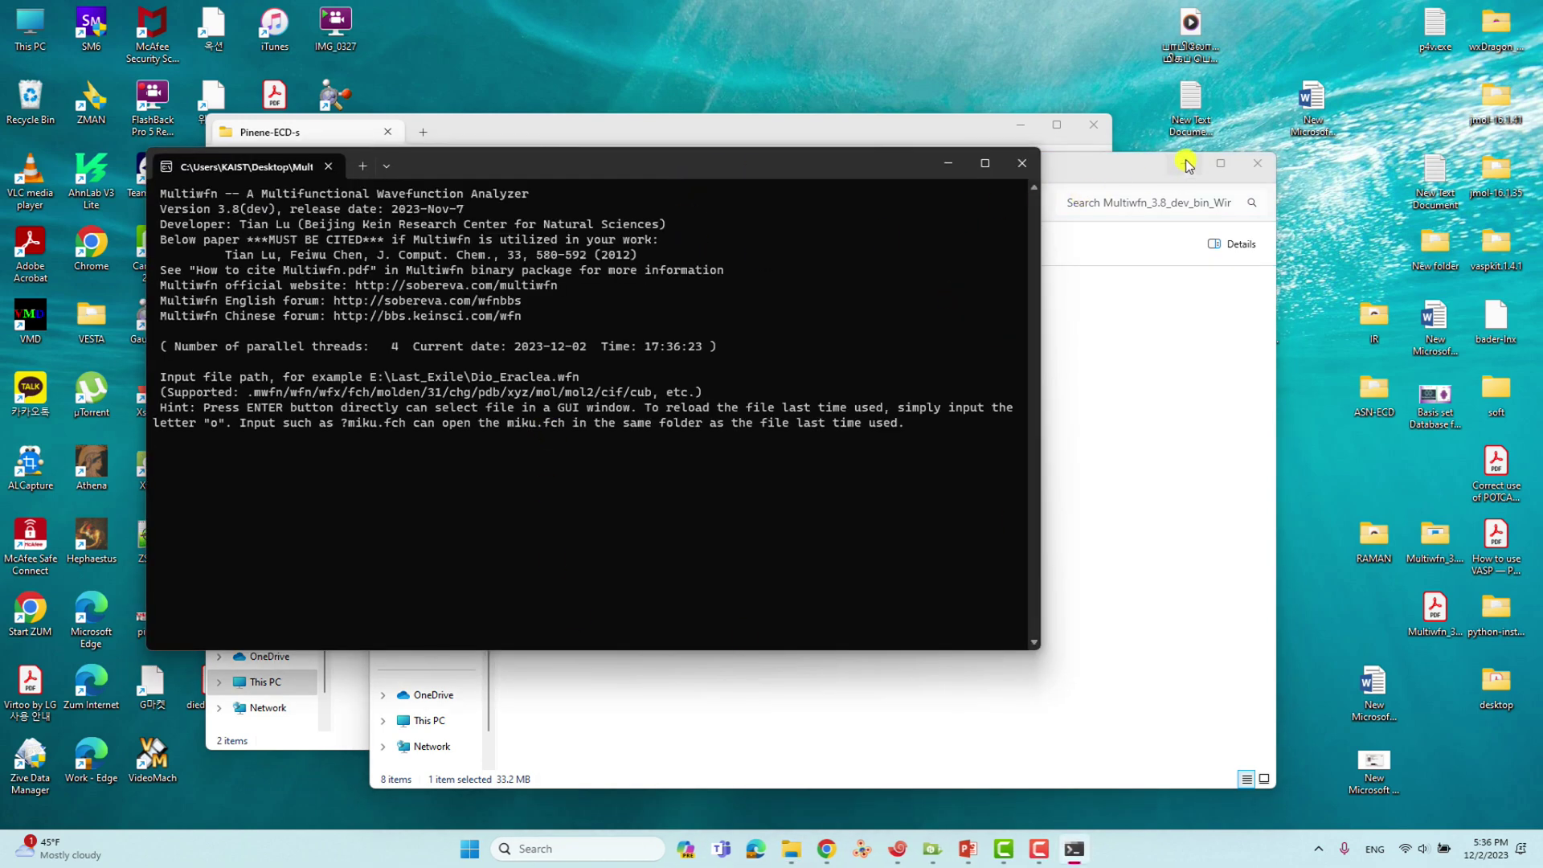
# - Clear the Multiwfn folder window away, keep the console beside the Pinene-ECD-s folder window, and call up Multiwfn's input file chooser
pyautogui.click(1181, 163)
pyautogui.moveTo(792, 166); pyautogui.dragTo(1082, 136)
pyautogui.click(432, 167)
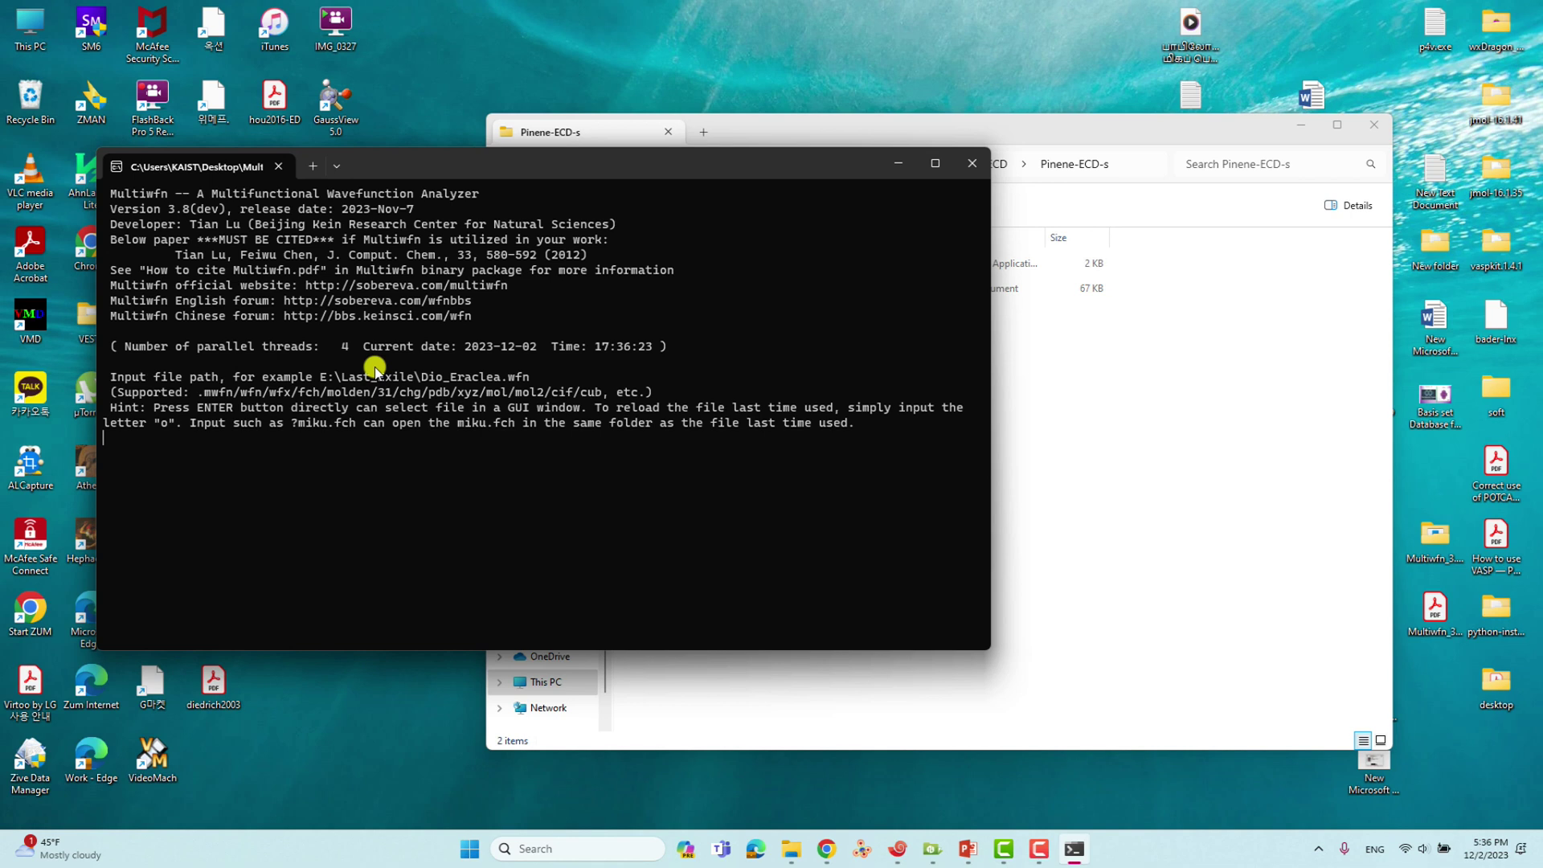
pyautogui.press('Return')
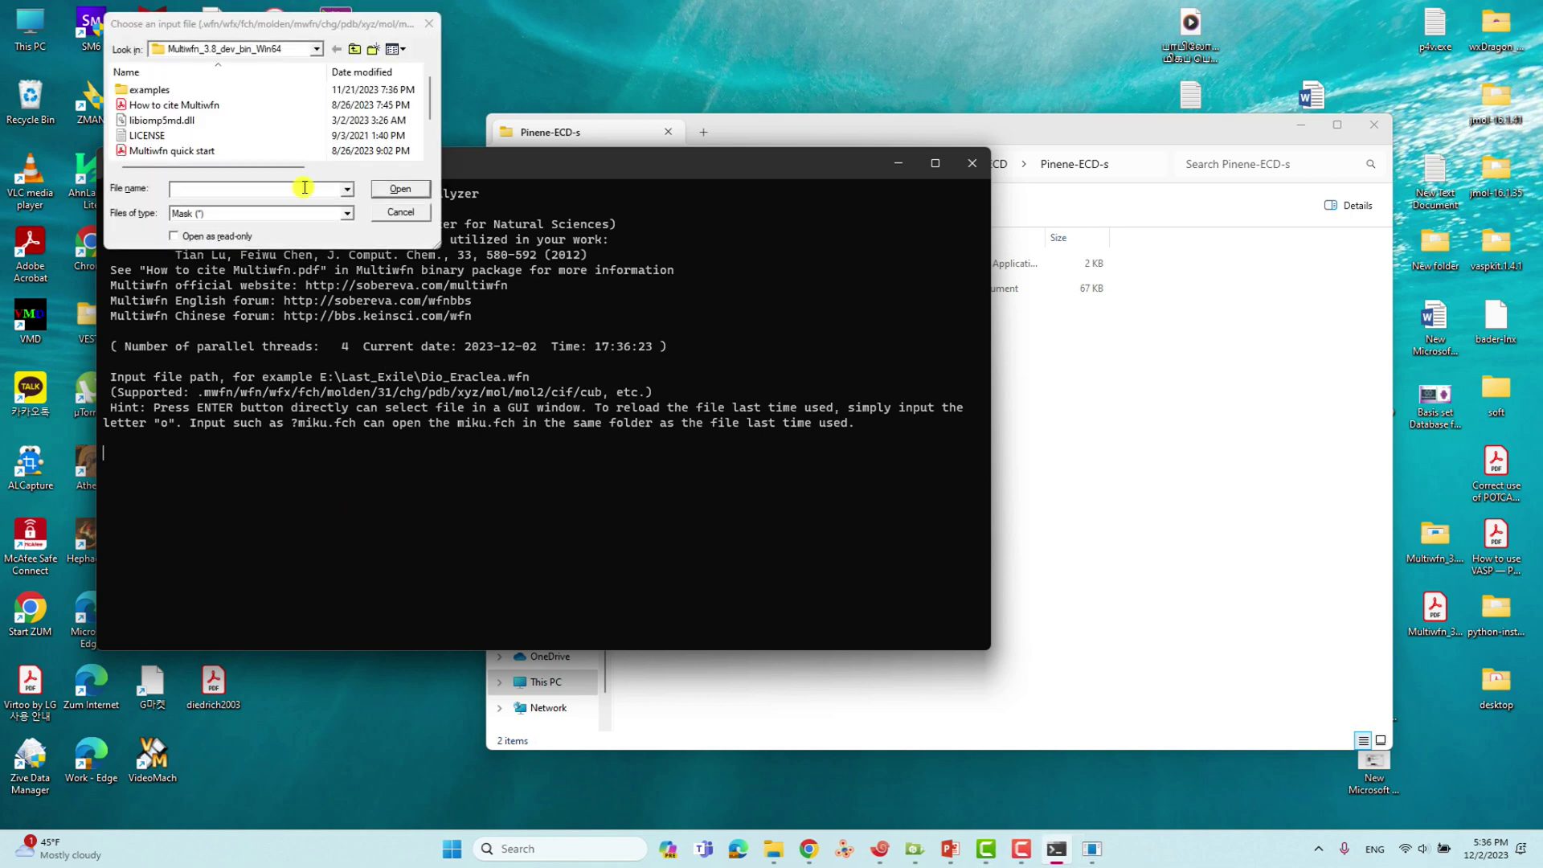
# - Browse the input file chooser from Local Disk (C:) through YTSTUDIO to the Gaussian-YT folder
pyautogui.click(318, 49)
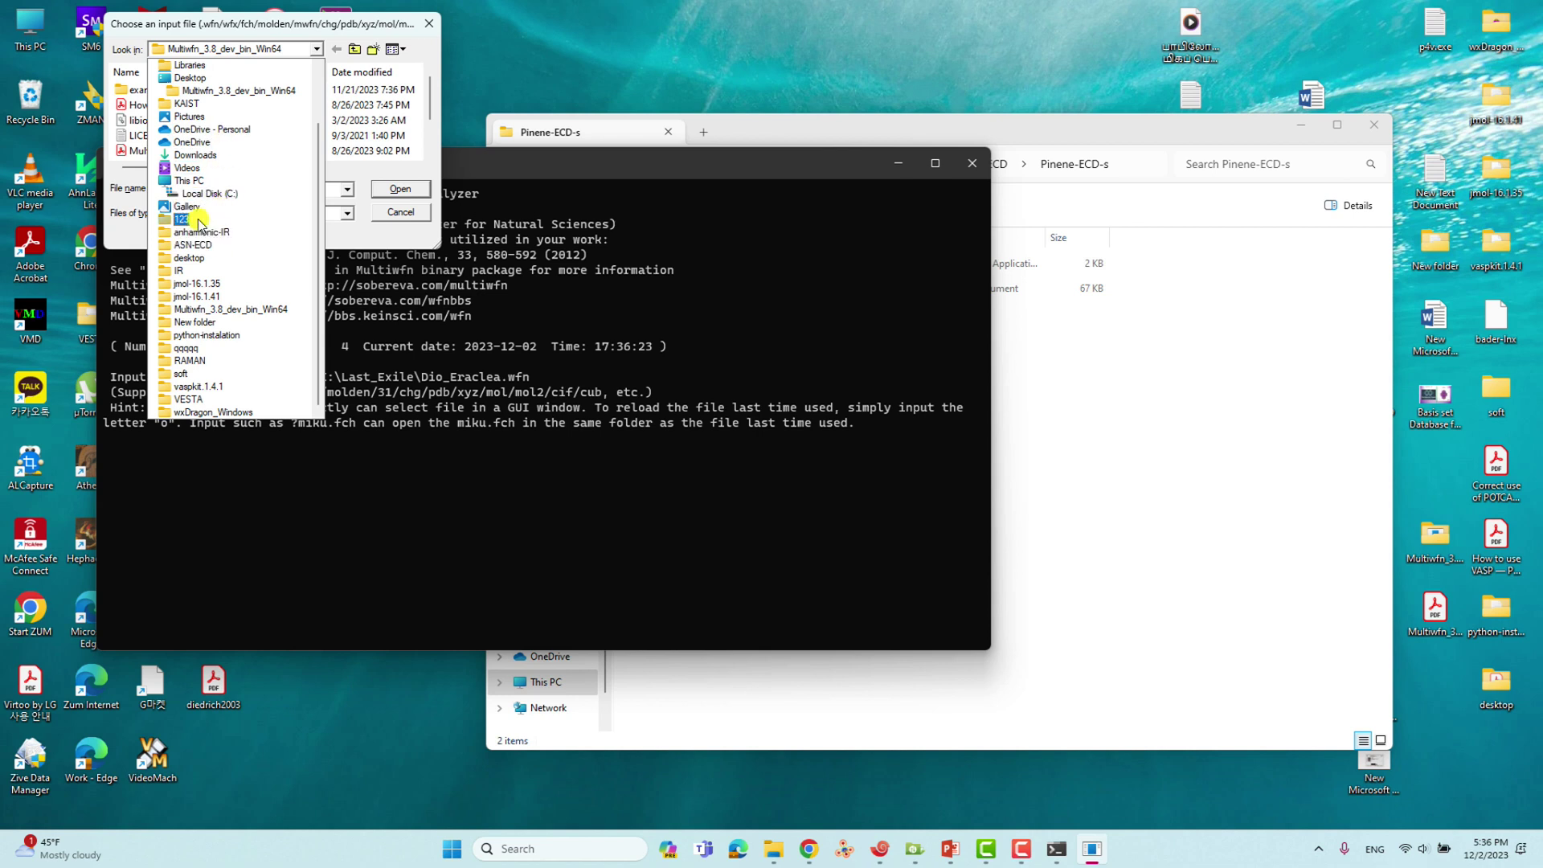
pyautogui.scroll(1, 206, 108)
pyautogui.scroll(1, 201, 112)
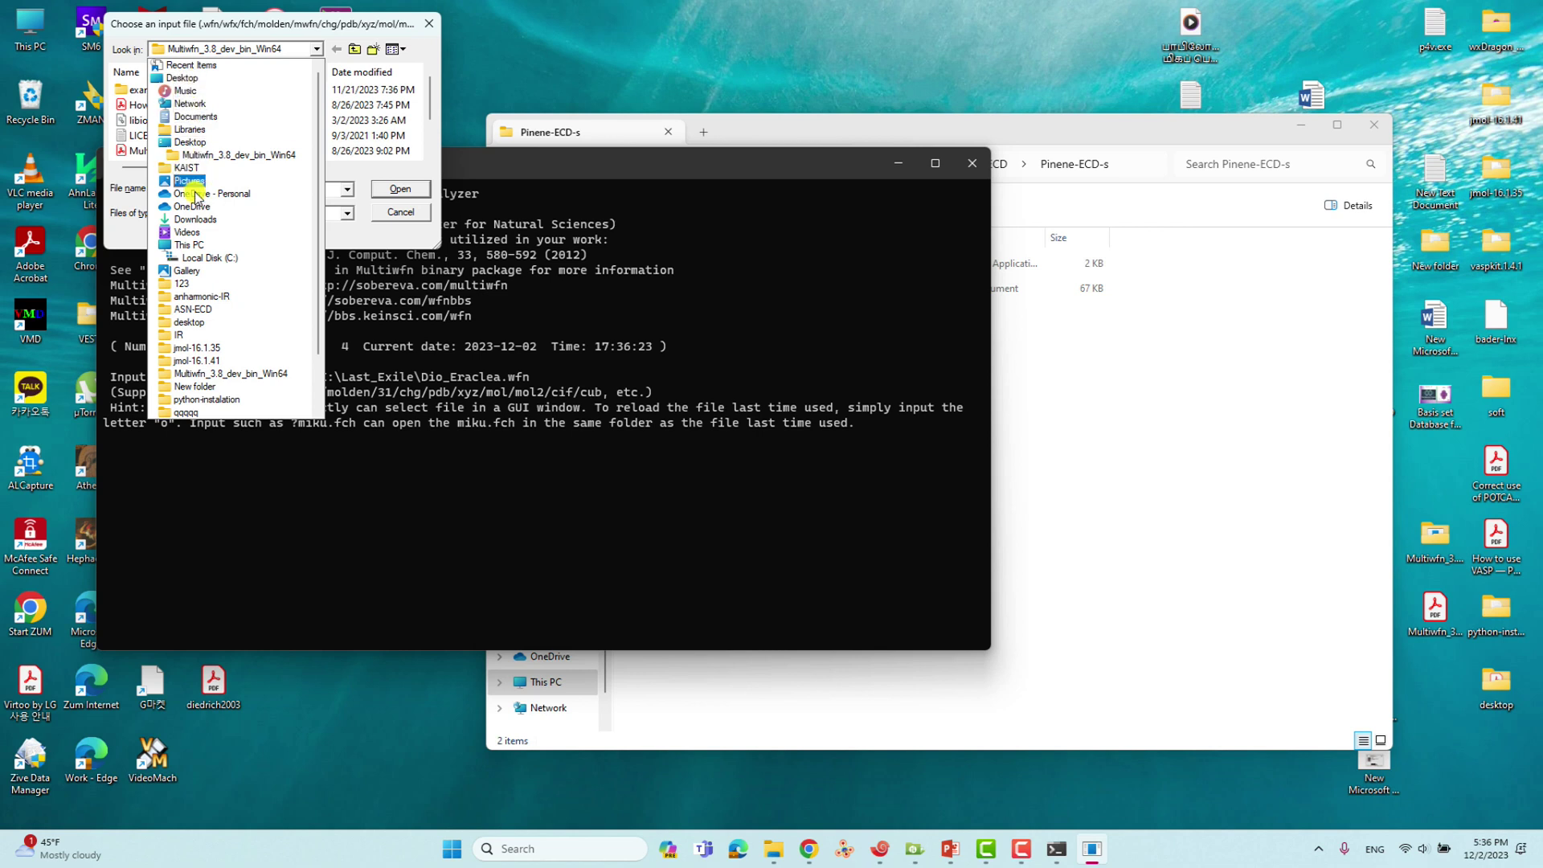
pyautogui.click(196, 256)
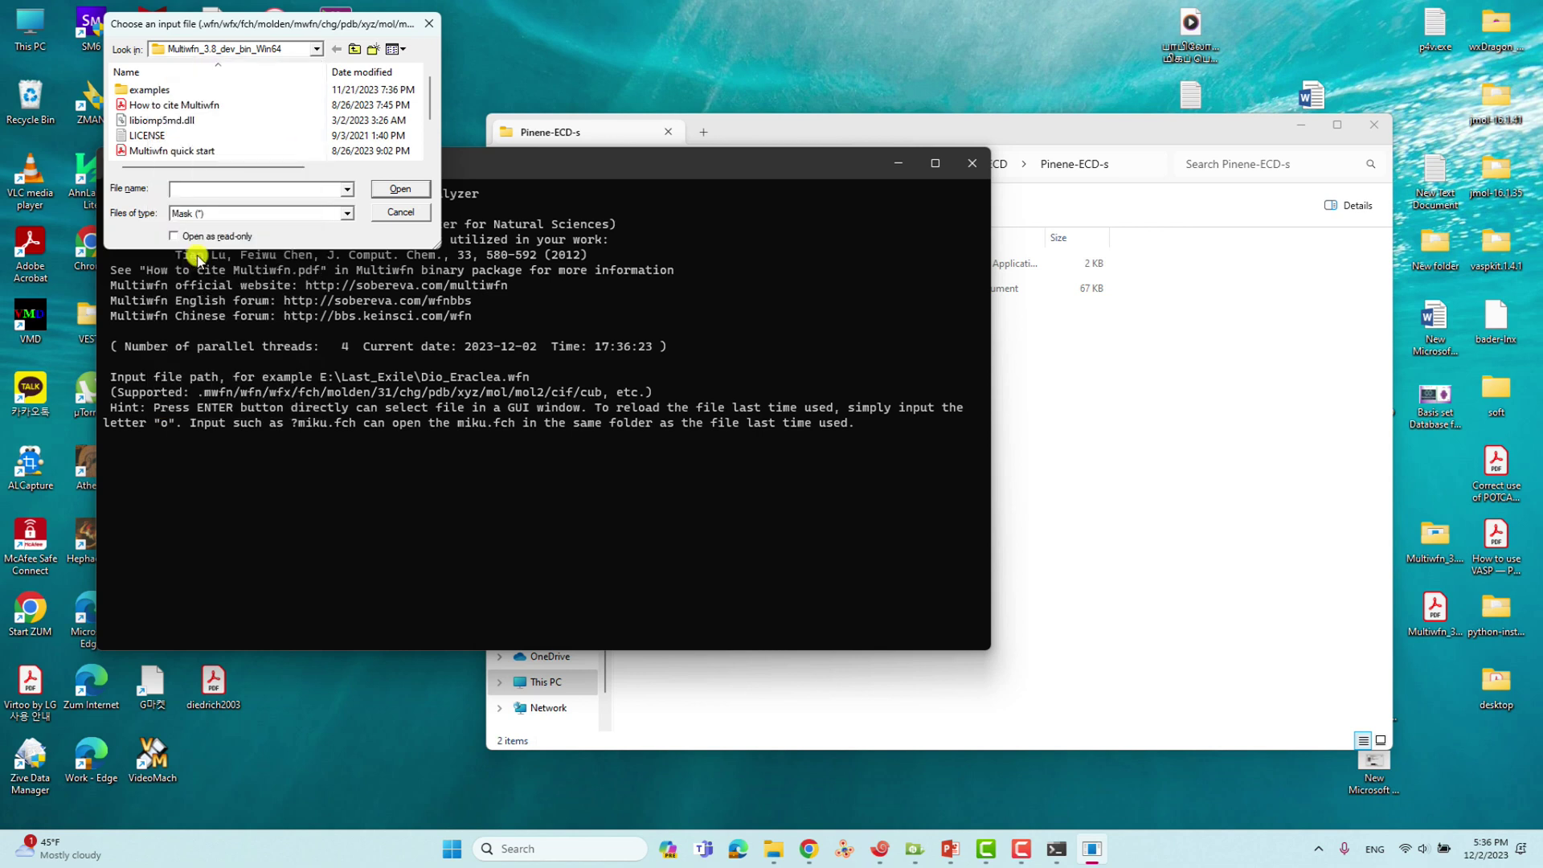
pyautogui.doubleClick(157, 122)
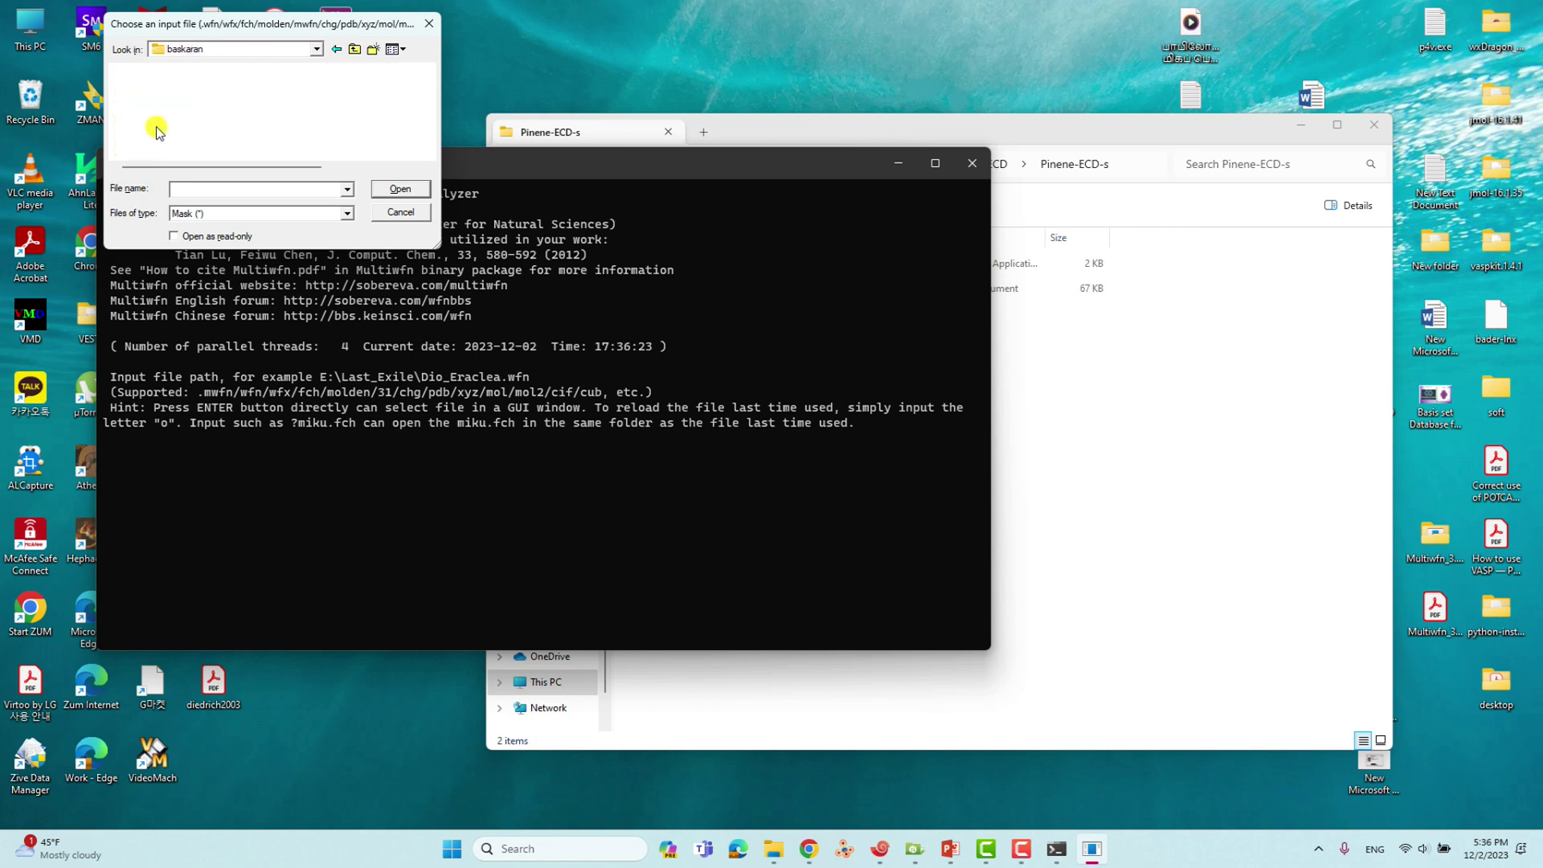
pyautogui.doubleClick(154, 106)
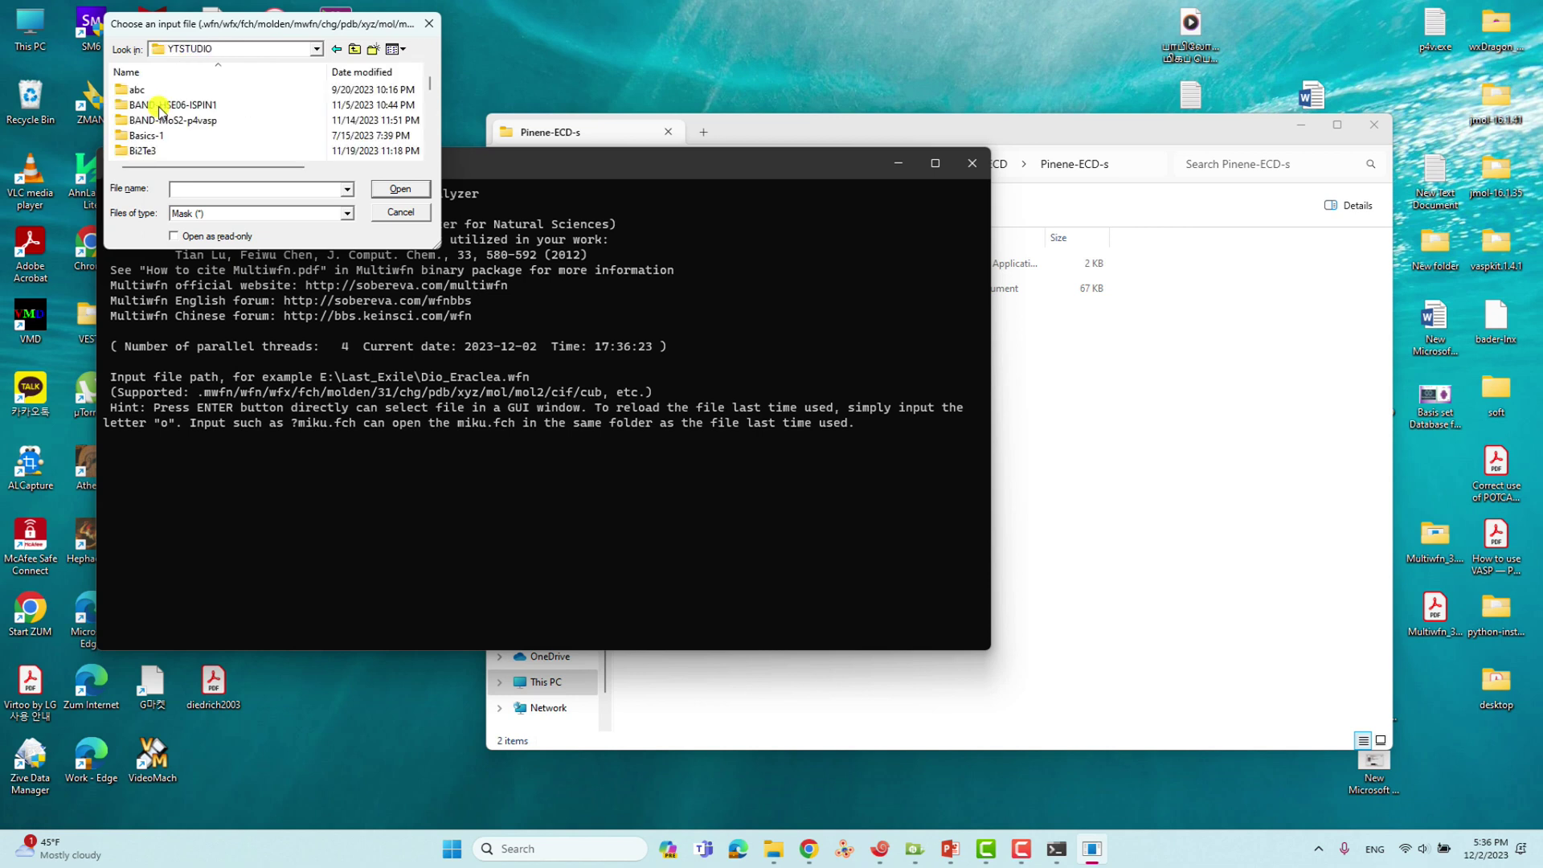
pyautogui.scroll(-3, 159, 113)
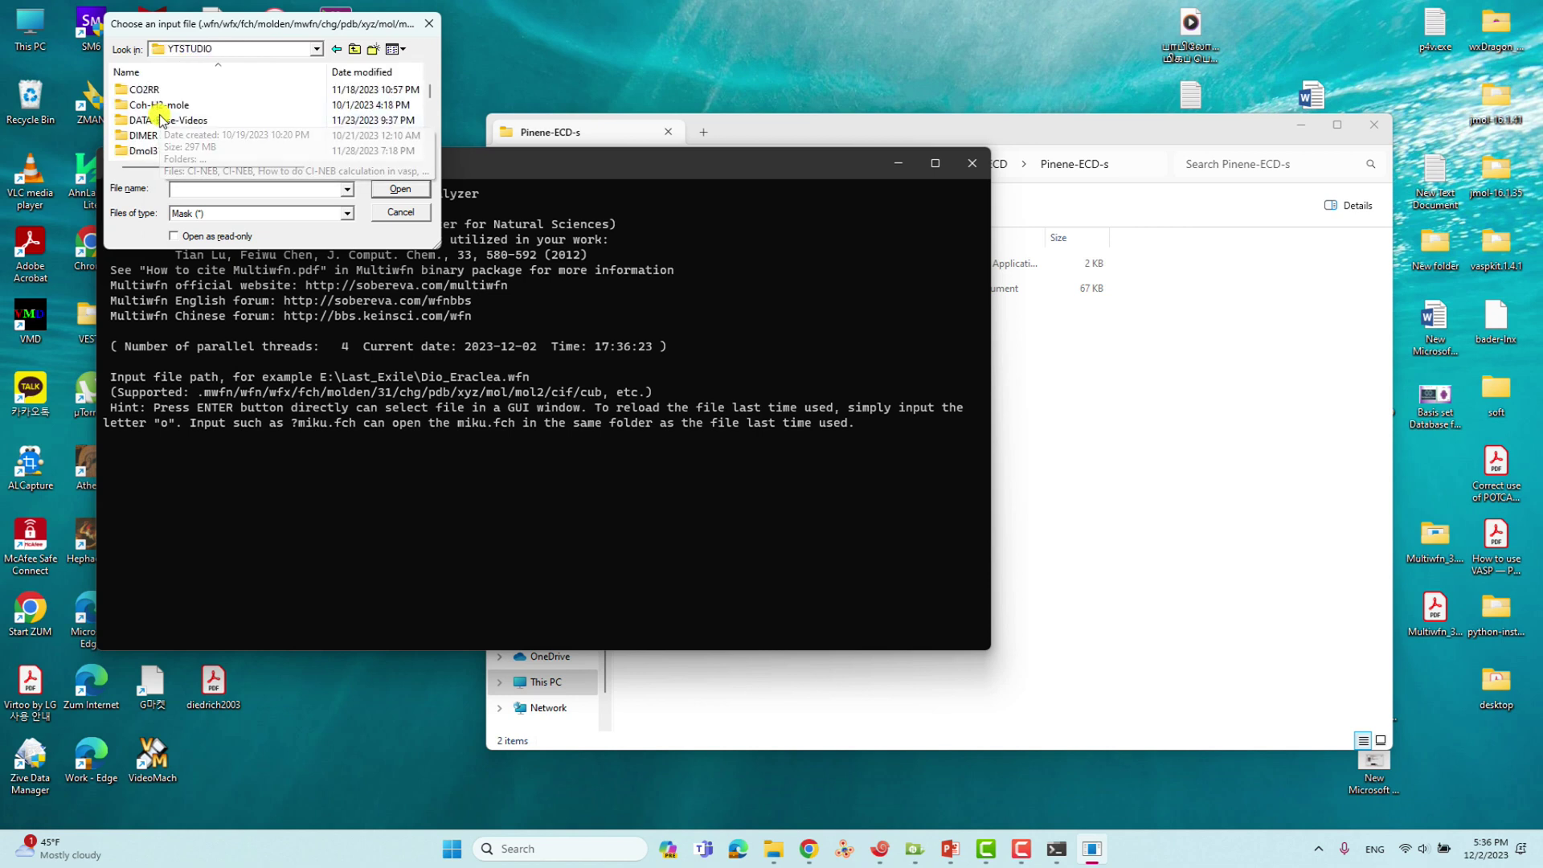
pyautogui.scroll(-2, 161, 119)
pyautogui.doubleClick(166, 117)
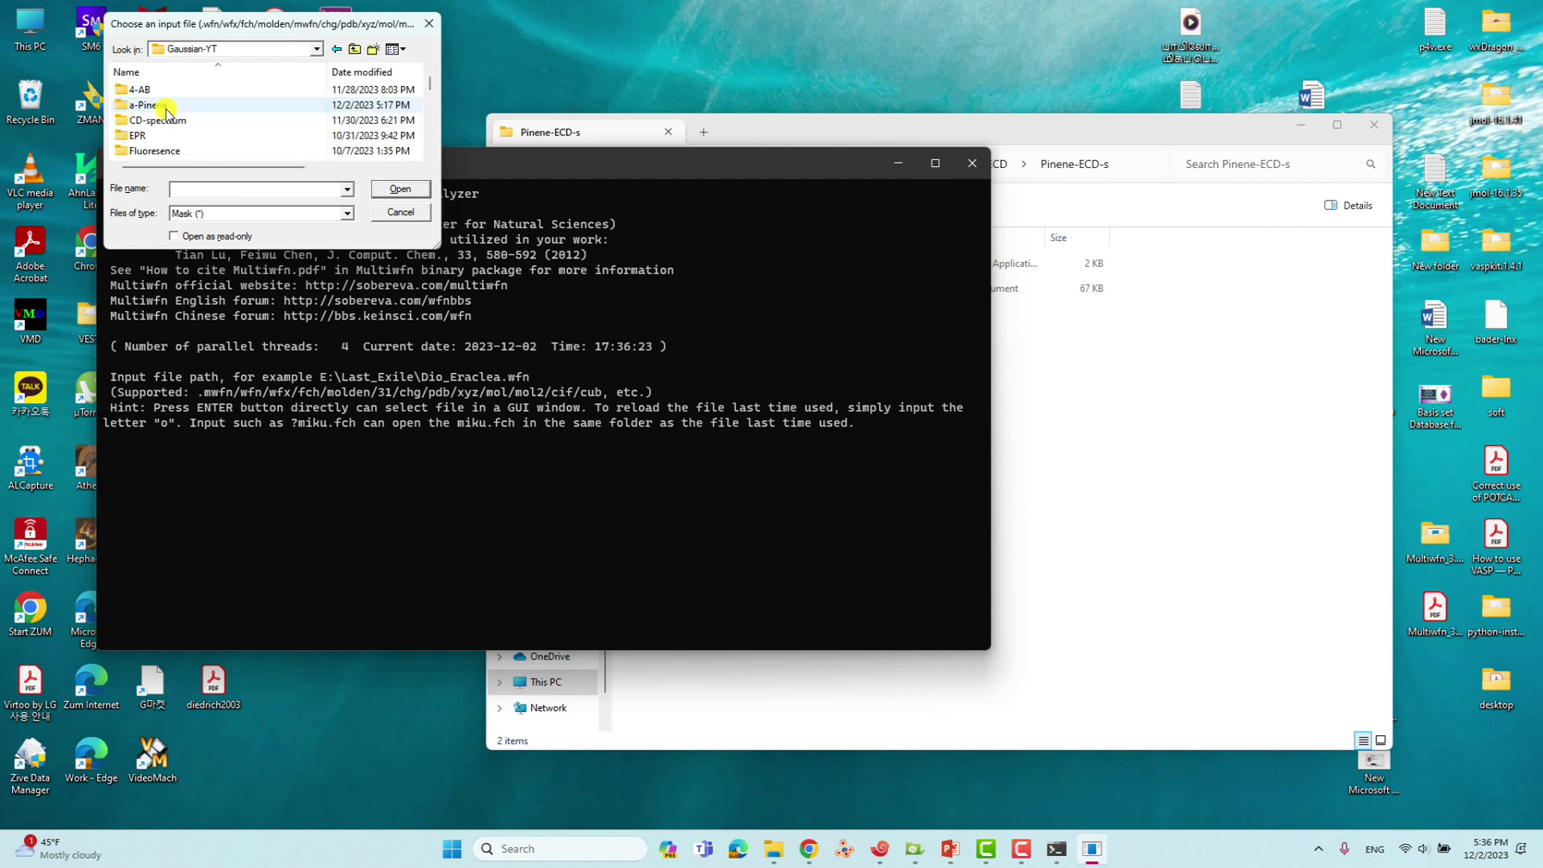
# - Load the S-Pinene-ECD log text document from the a-Pinene, ECD, Pinene-ECD-s folder path into Multiwfn
pyautogui.doubleClick(165, 113)
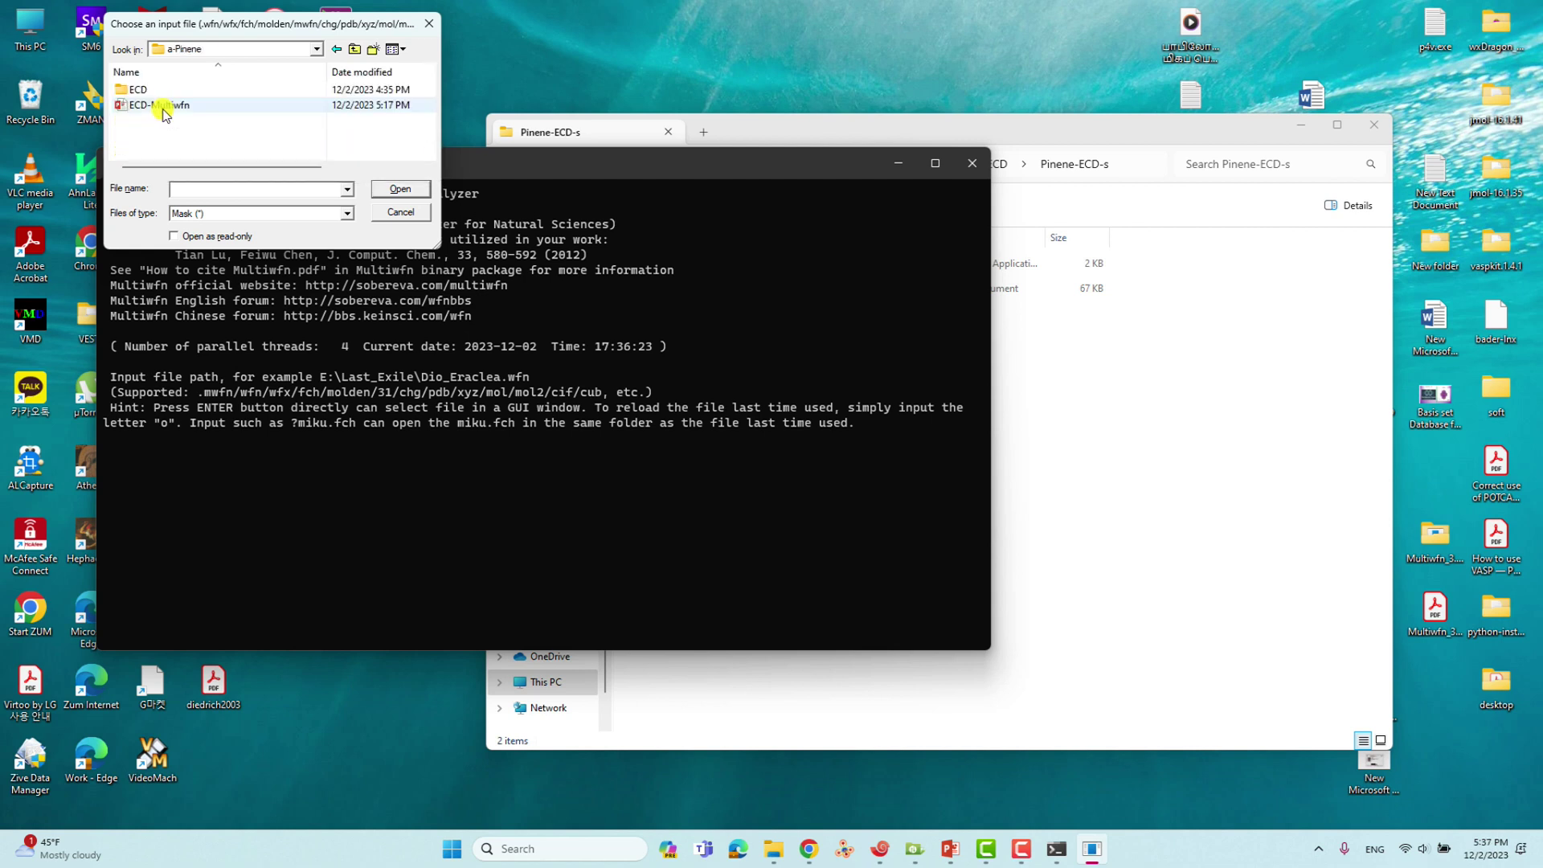
pyautogui.doubleClick(138, 90)
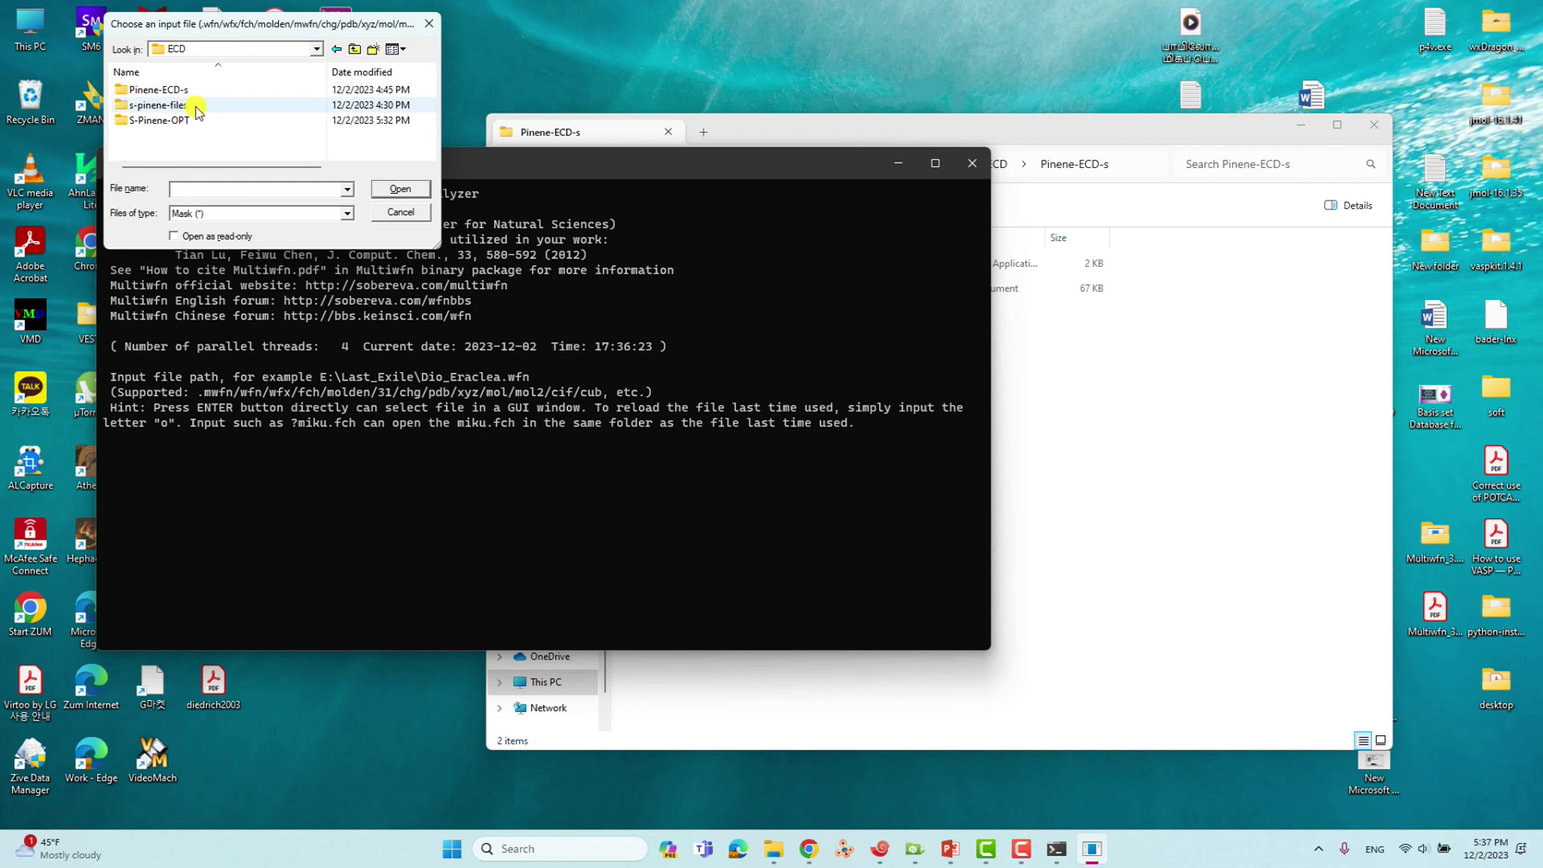
pyautogui.doubleClick(158, 89)
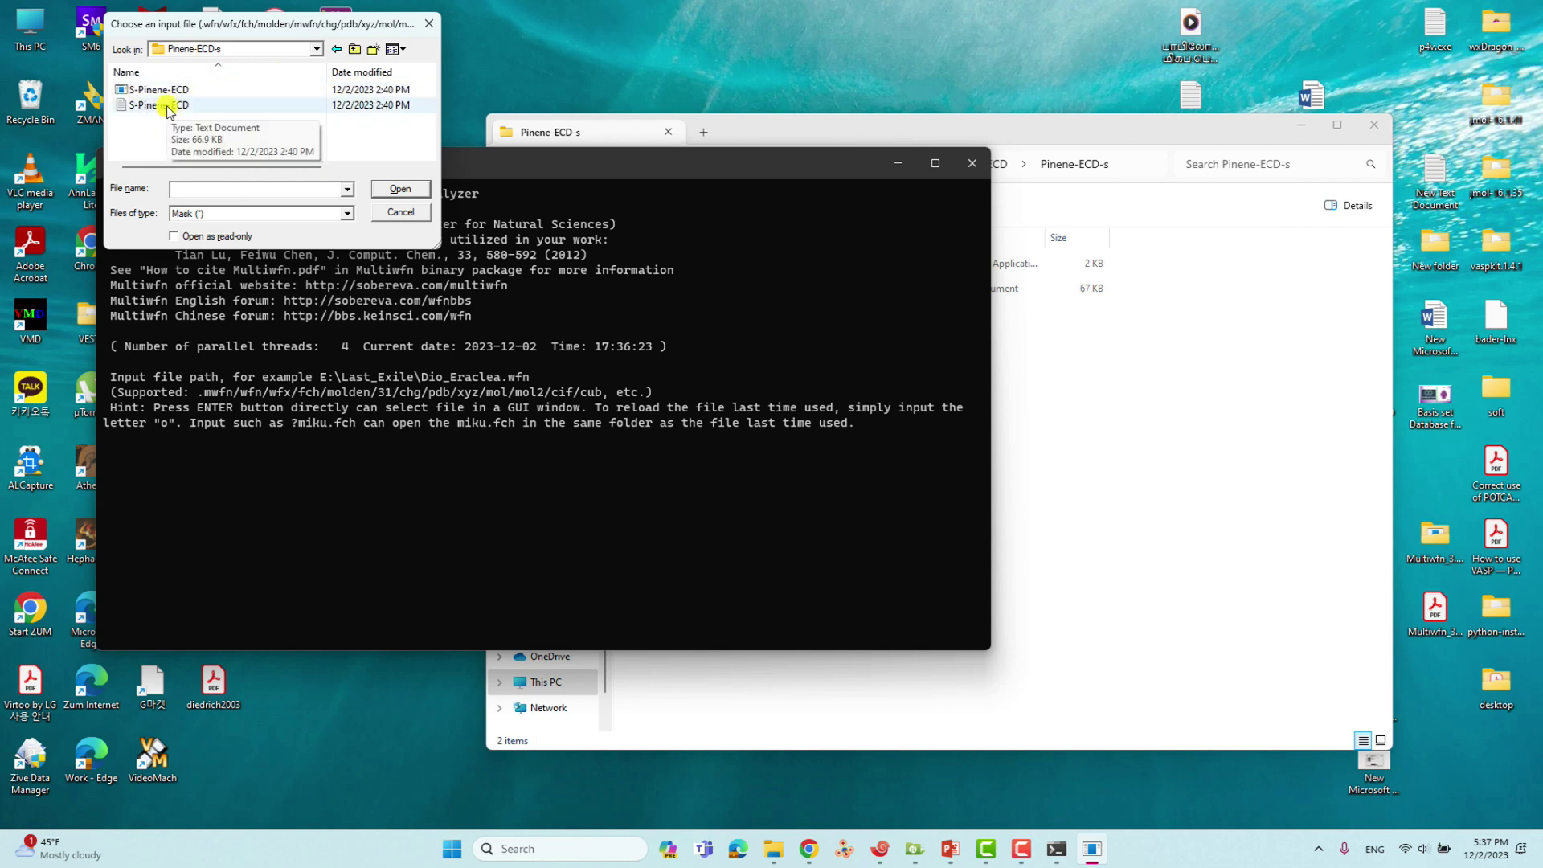
pyautogui.click(163, 106)
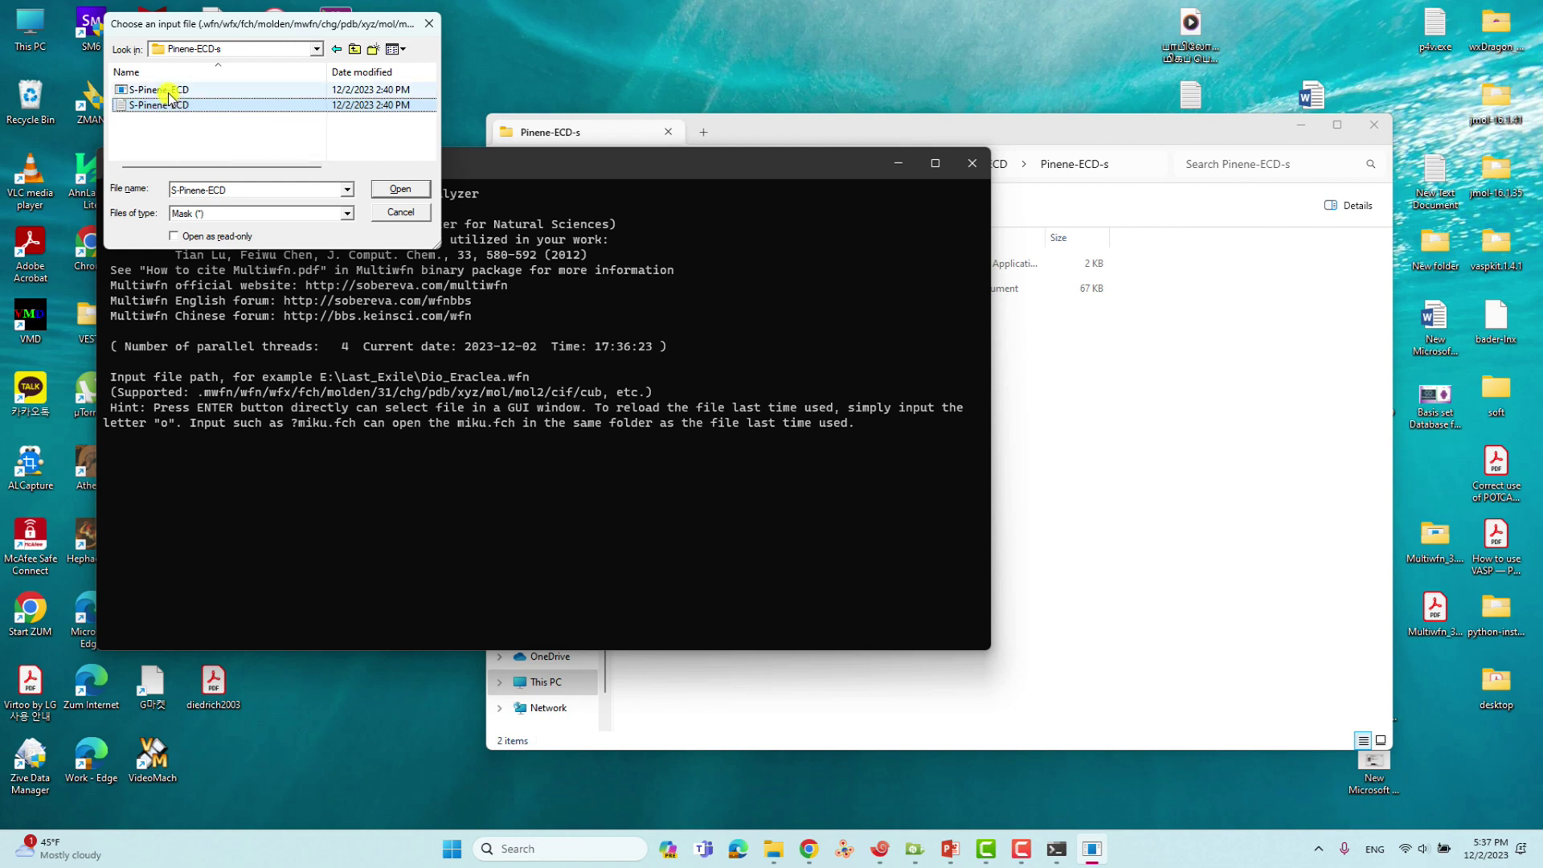
pyautogui.click(394, 190)
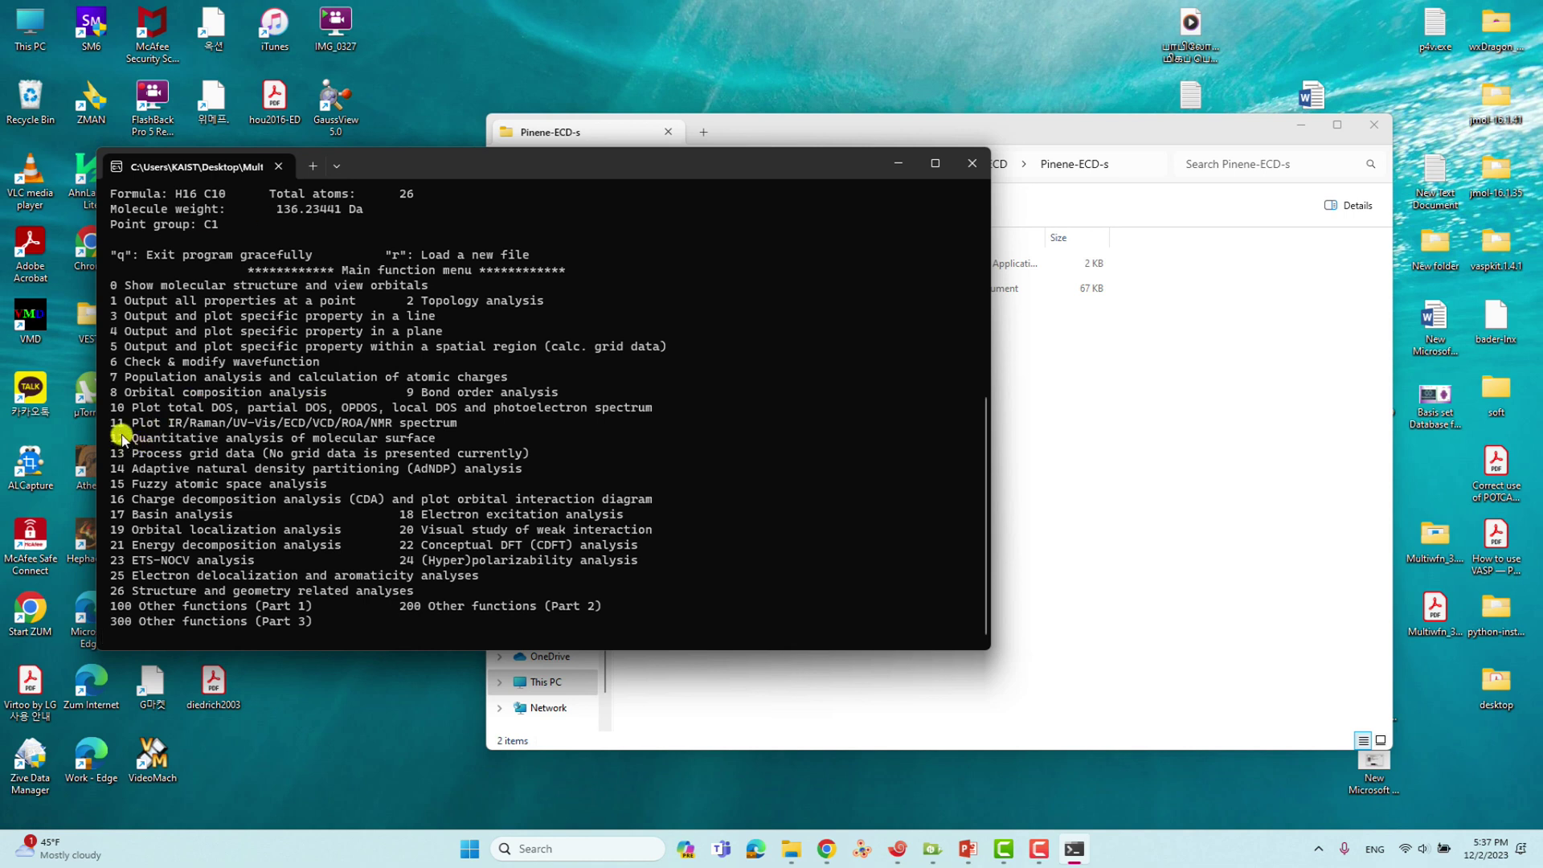
# - Choose main function 11 to plot an IR/Raman/UV-Vis/ECD/VCD/ROA/NMR spectrum
pyautogui.moveTo(109, 421); pyautogui.dragTo(460, 427)
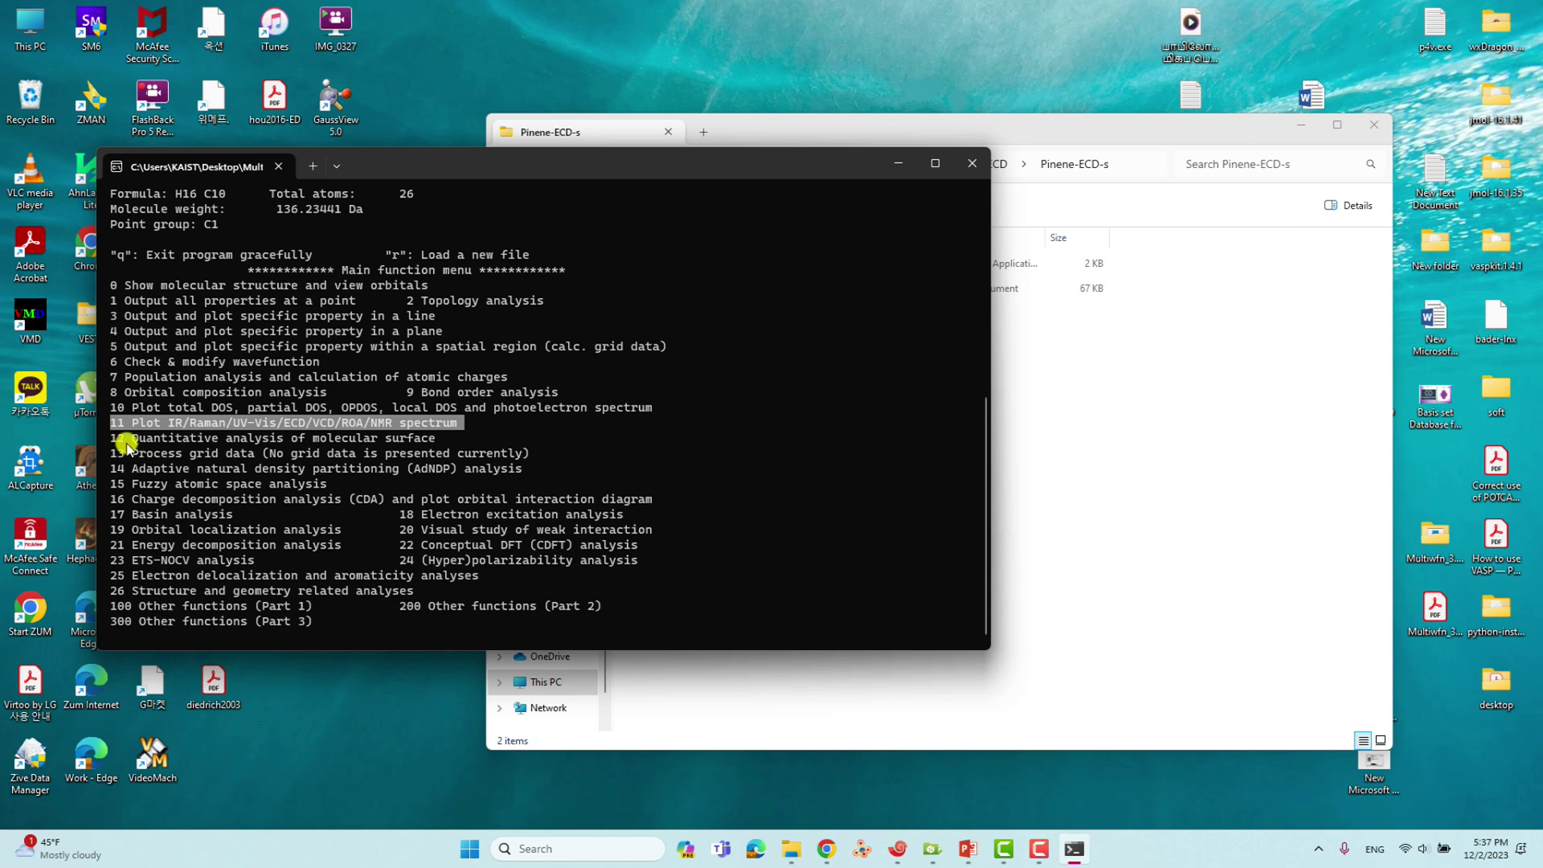
pyautogui.write('11')
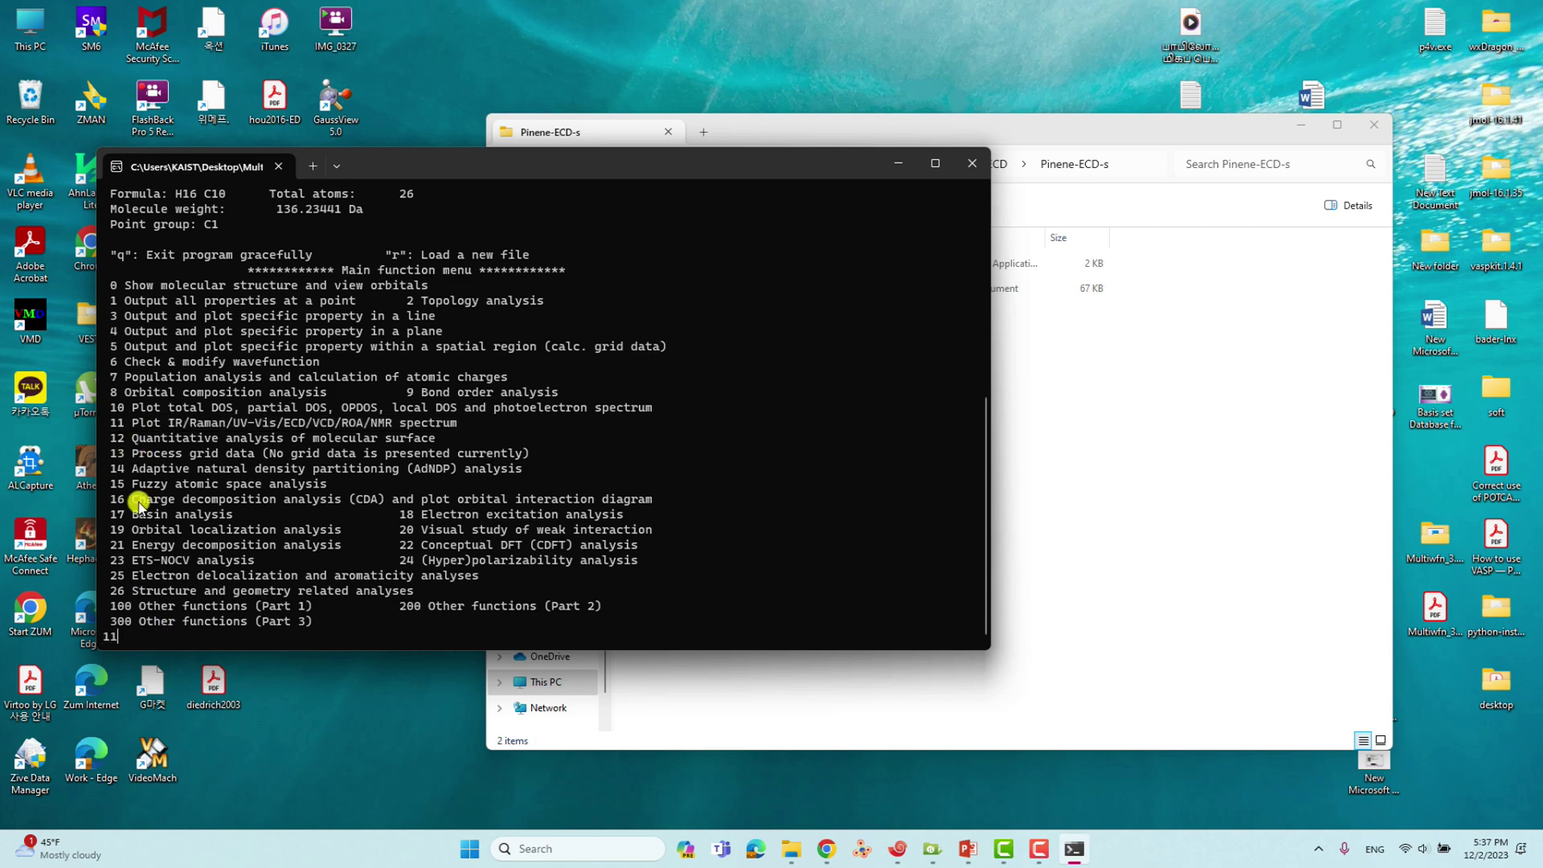
pyautogui.press('Return')
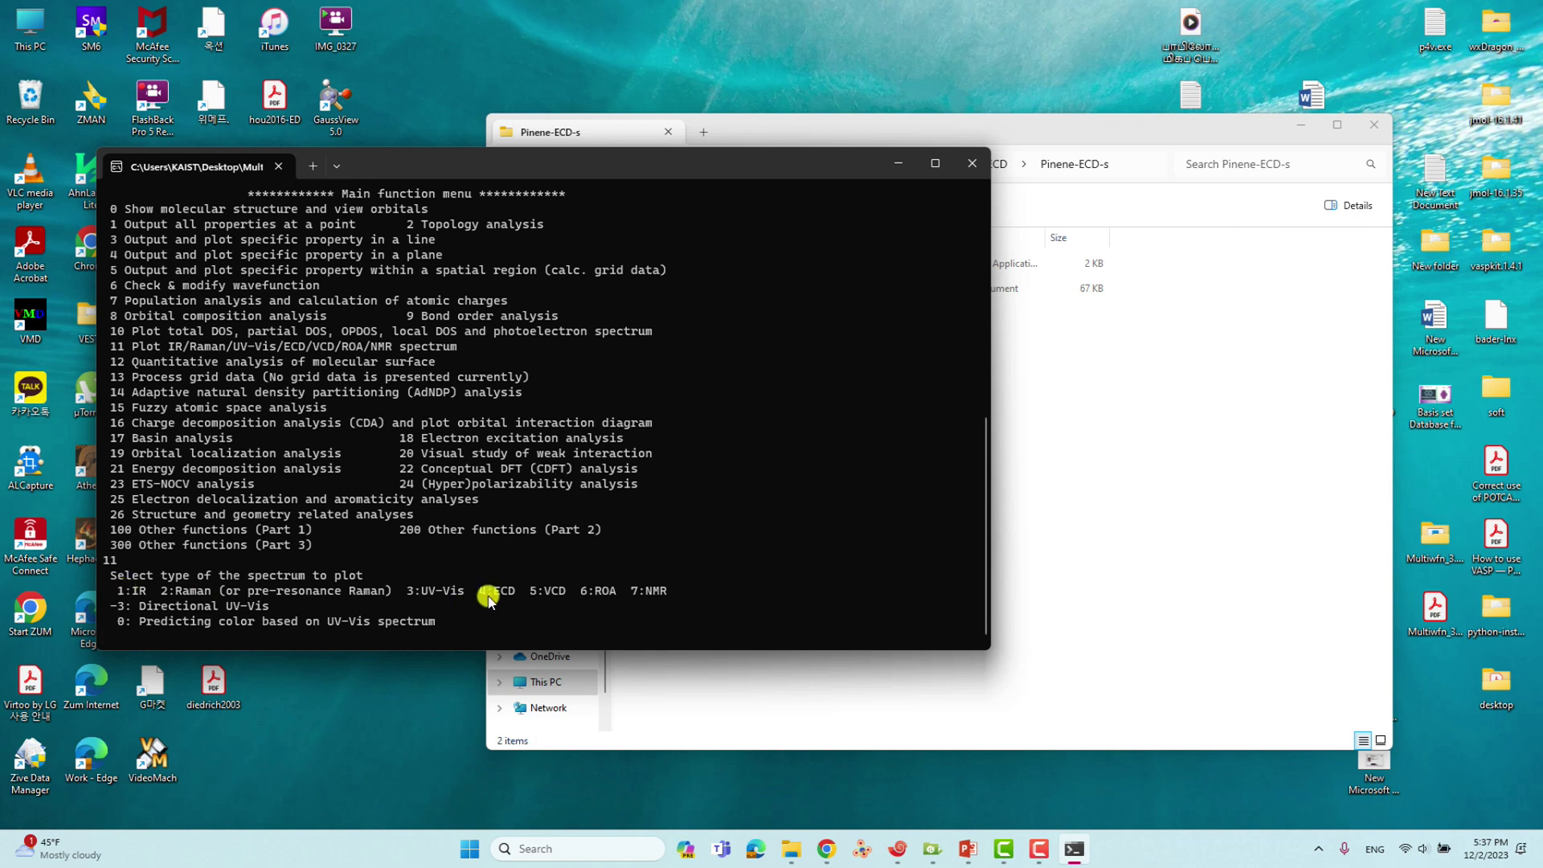
# - Select ECD (option 4) as the spectrum type and read the rotatory strengths in velocity representation (option 2)
pyautogui.moveTo(474, 591); pyautogui.dragTo(522, 593)
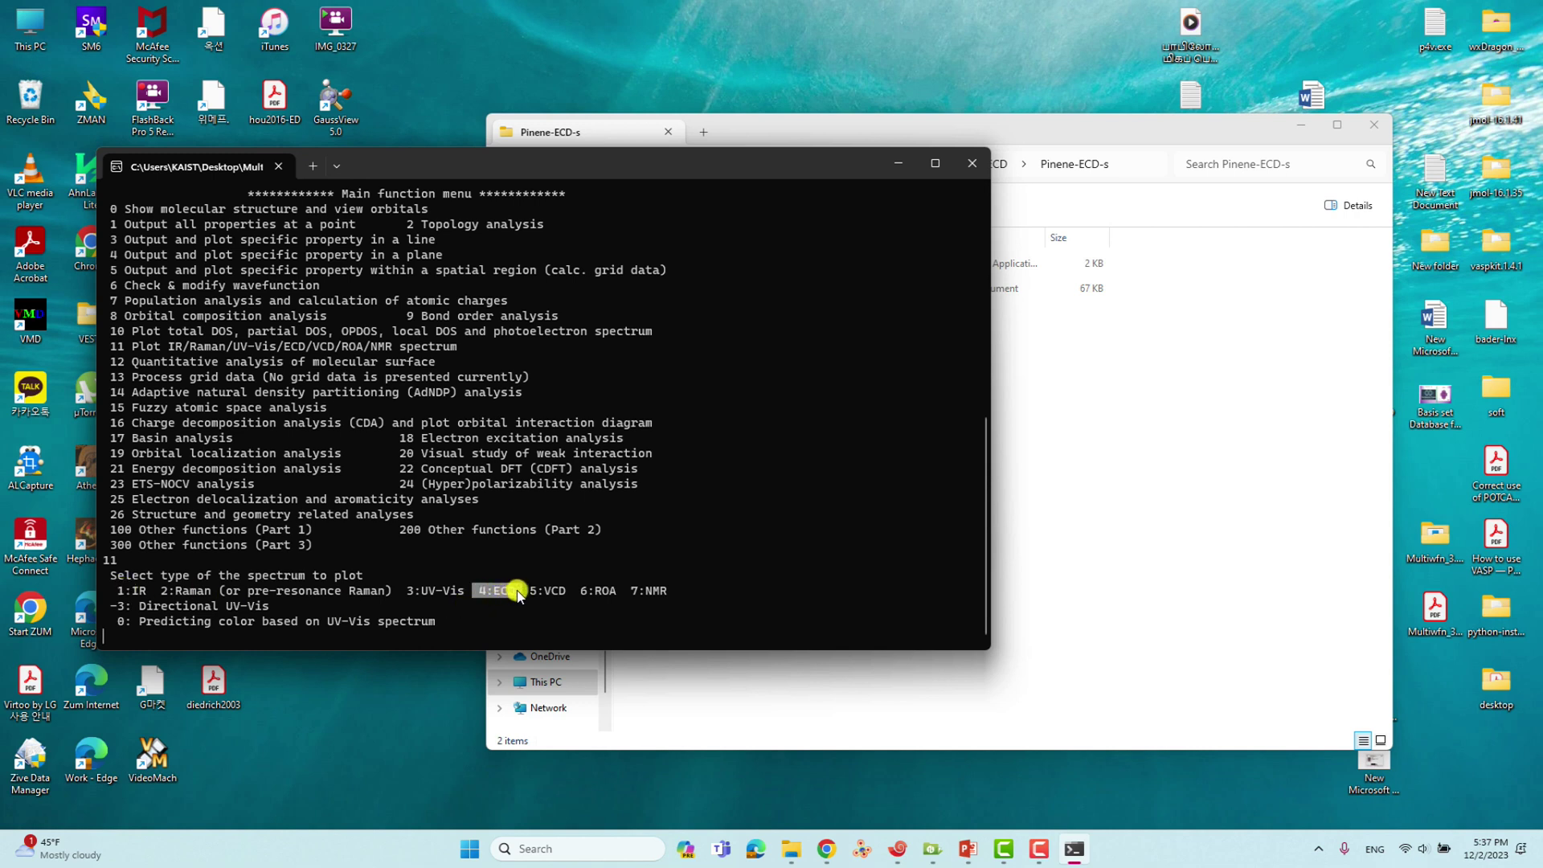
pyautogui.write('4')
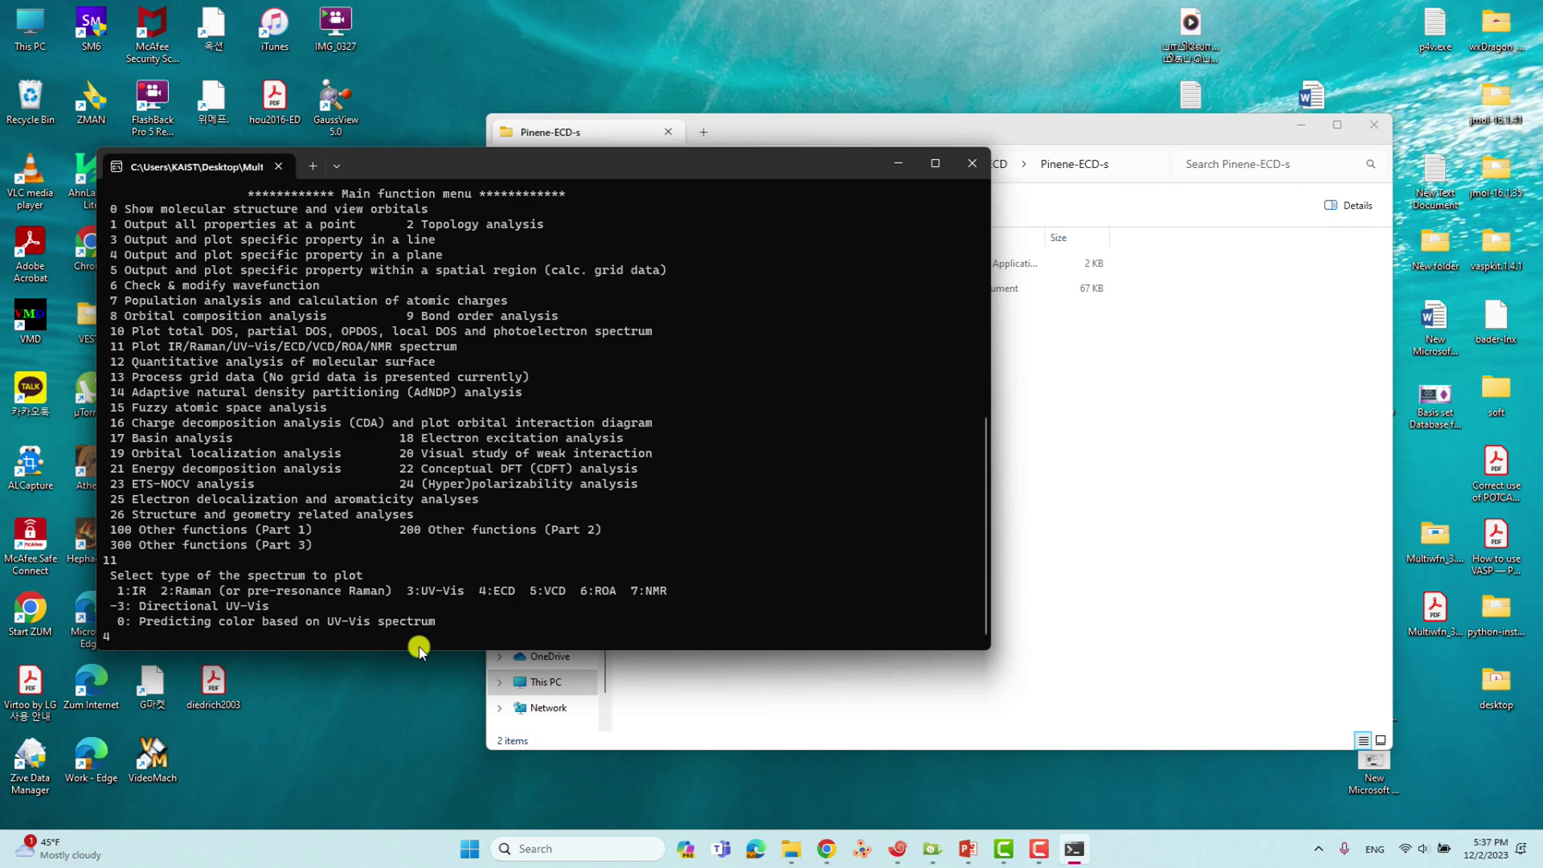
pyautogui.press('Return')
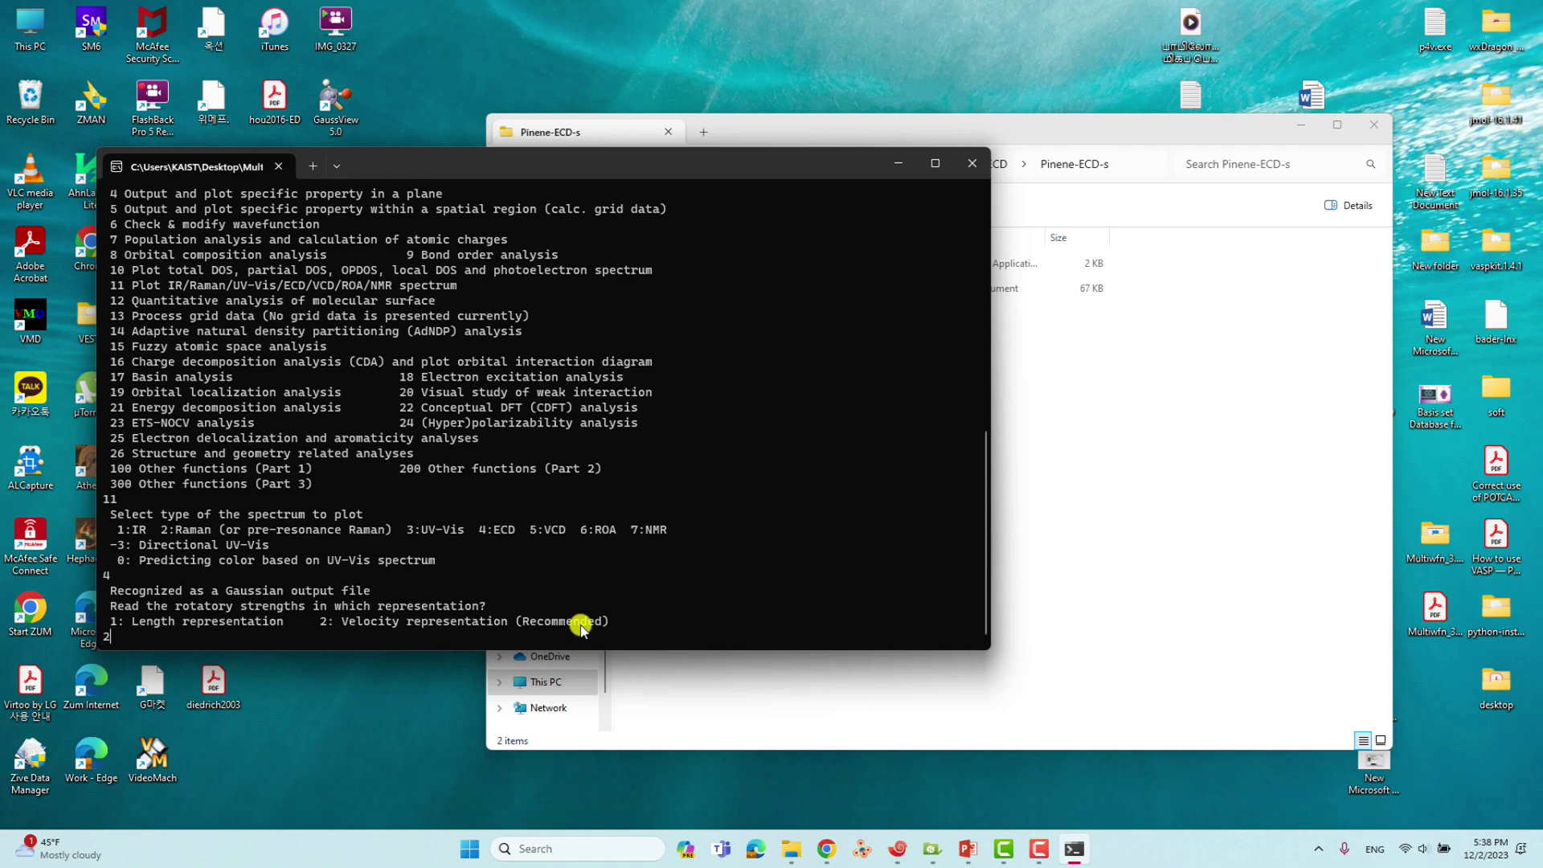
pyautogui.press('Return')
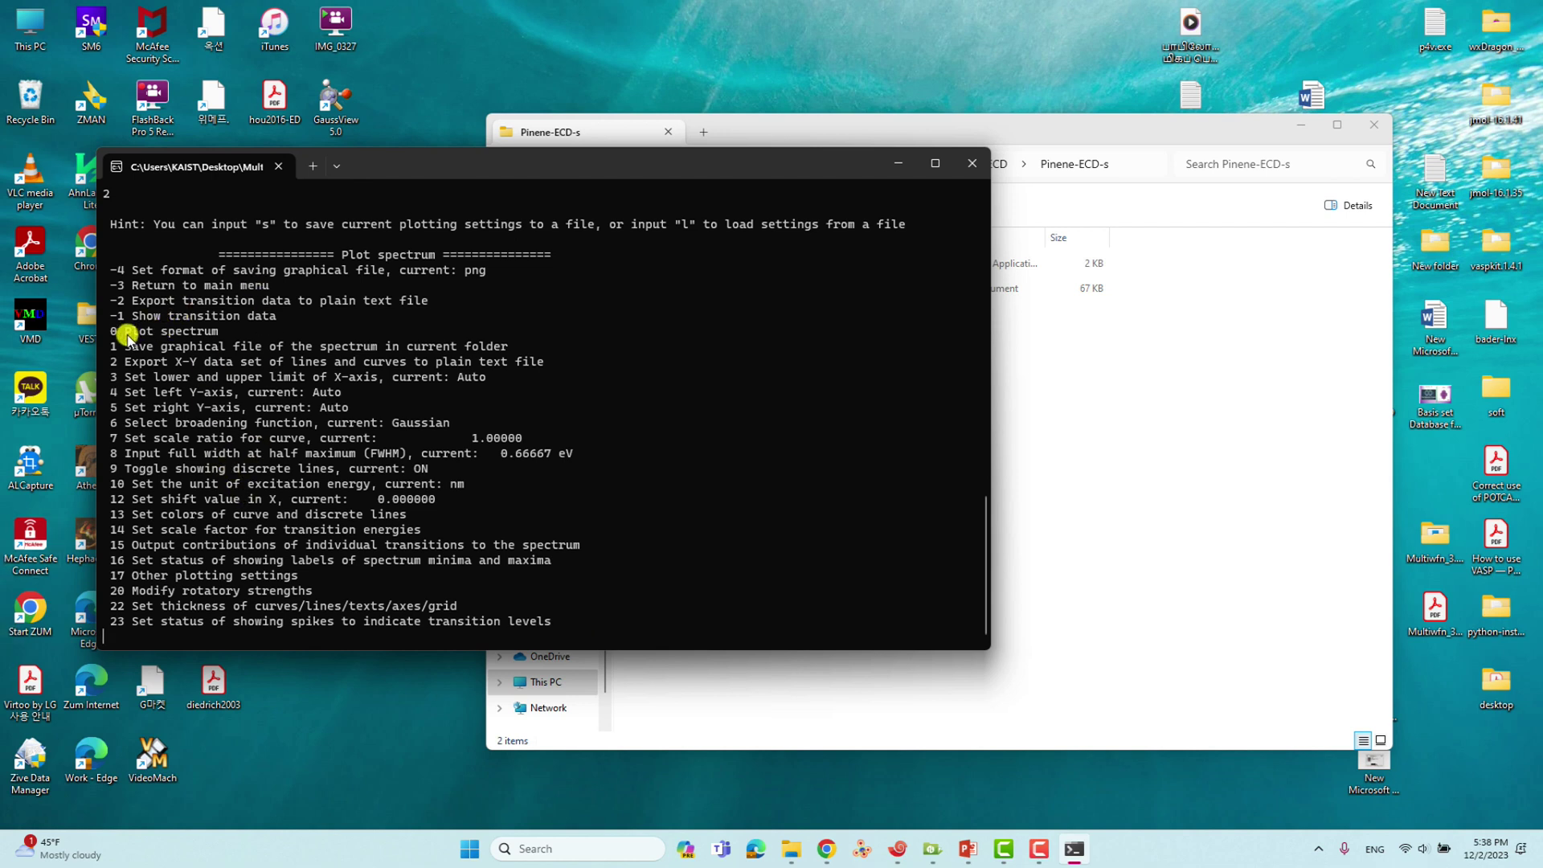
# - Plot the ECD spectrum with option 0, view it, and close the plot window
pyautogui.write('0')
pyautogui.press('Return')
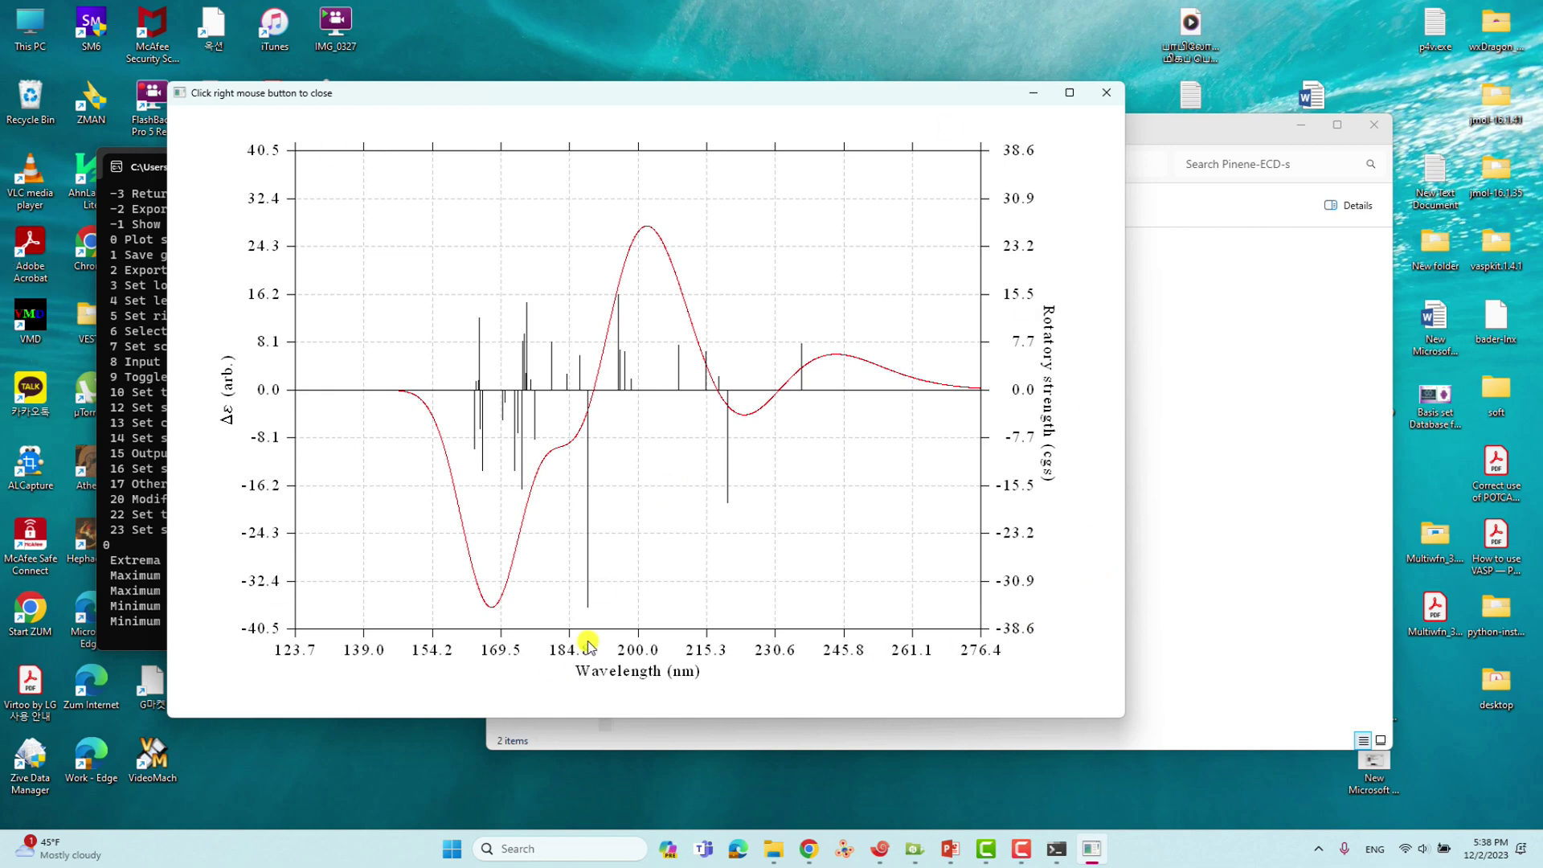
pyautogui.rightClick(827, 304)
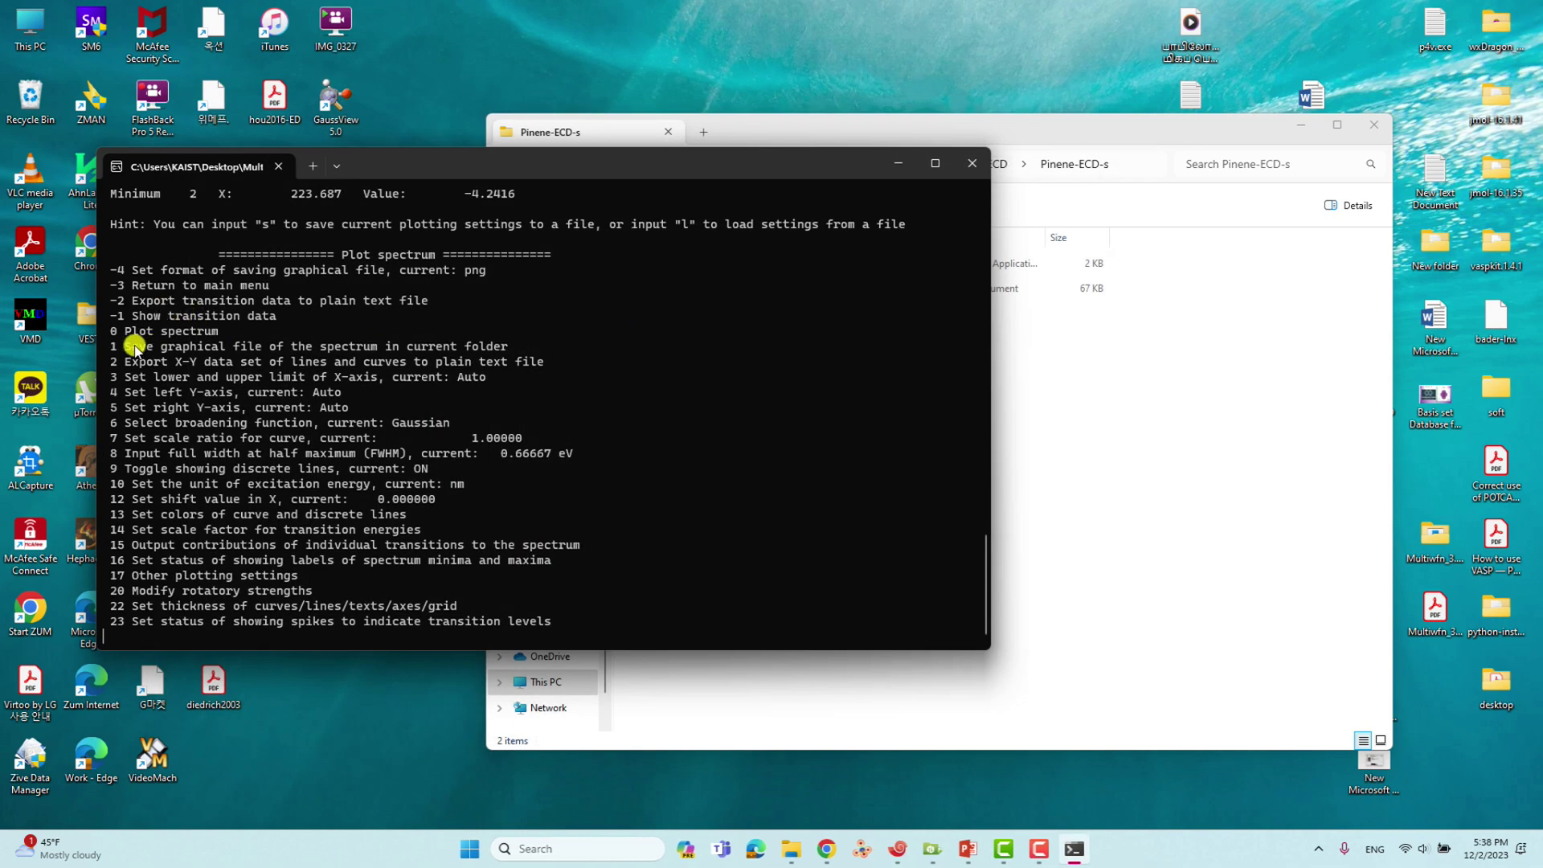
# - Save the spectrum as a graphical file with option 1 and export the X-Y data of lines and curves to plain text with option 2
pyautogui.moveTo(115, 351); pyautogui.dragTo(487, 355)
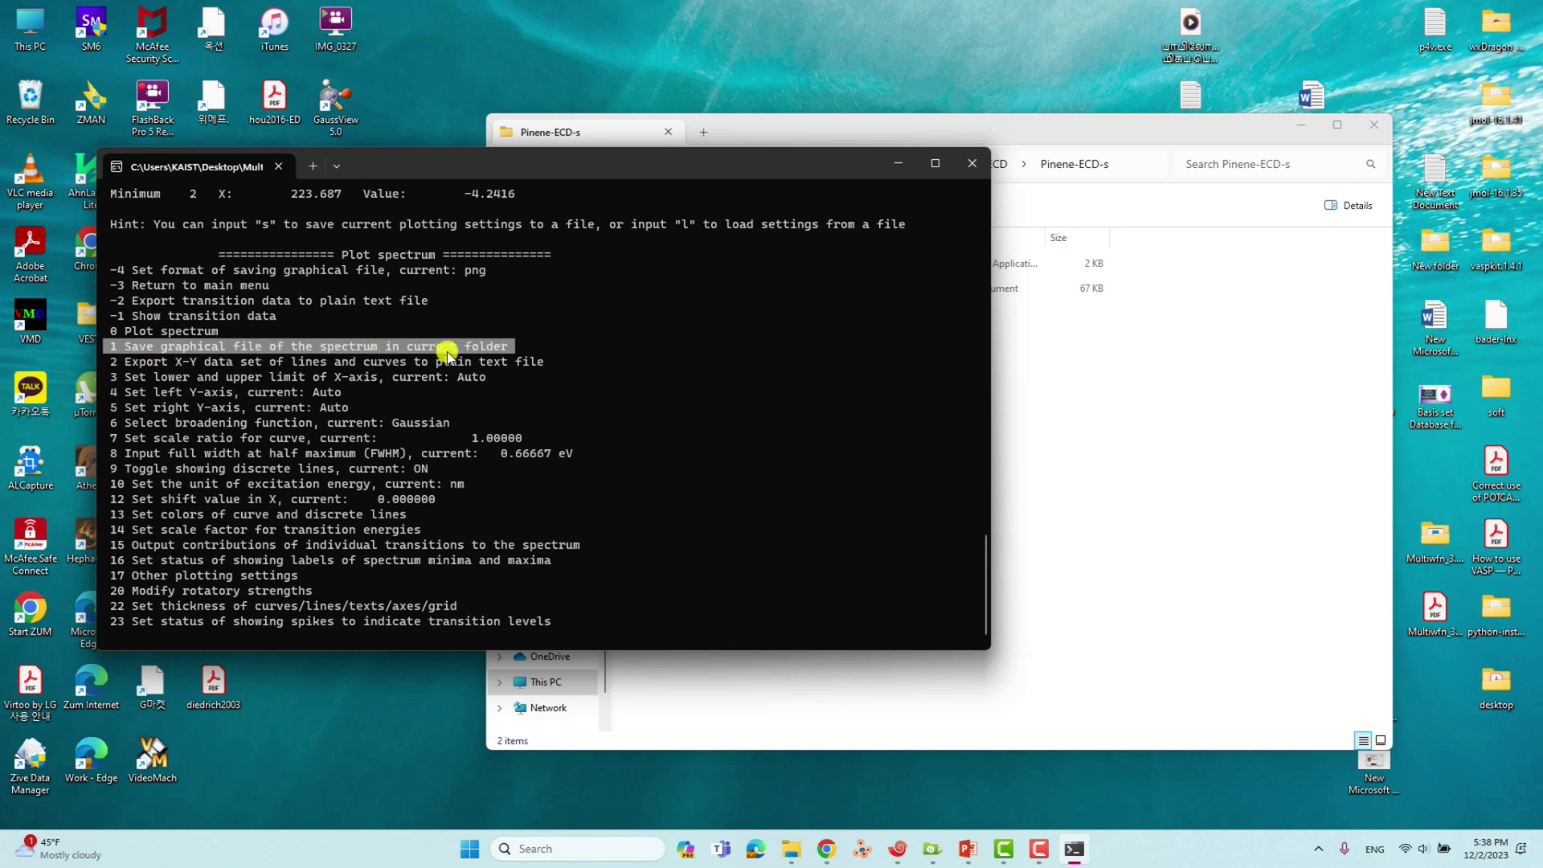
pyautogui.write('1')
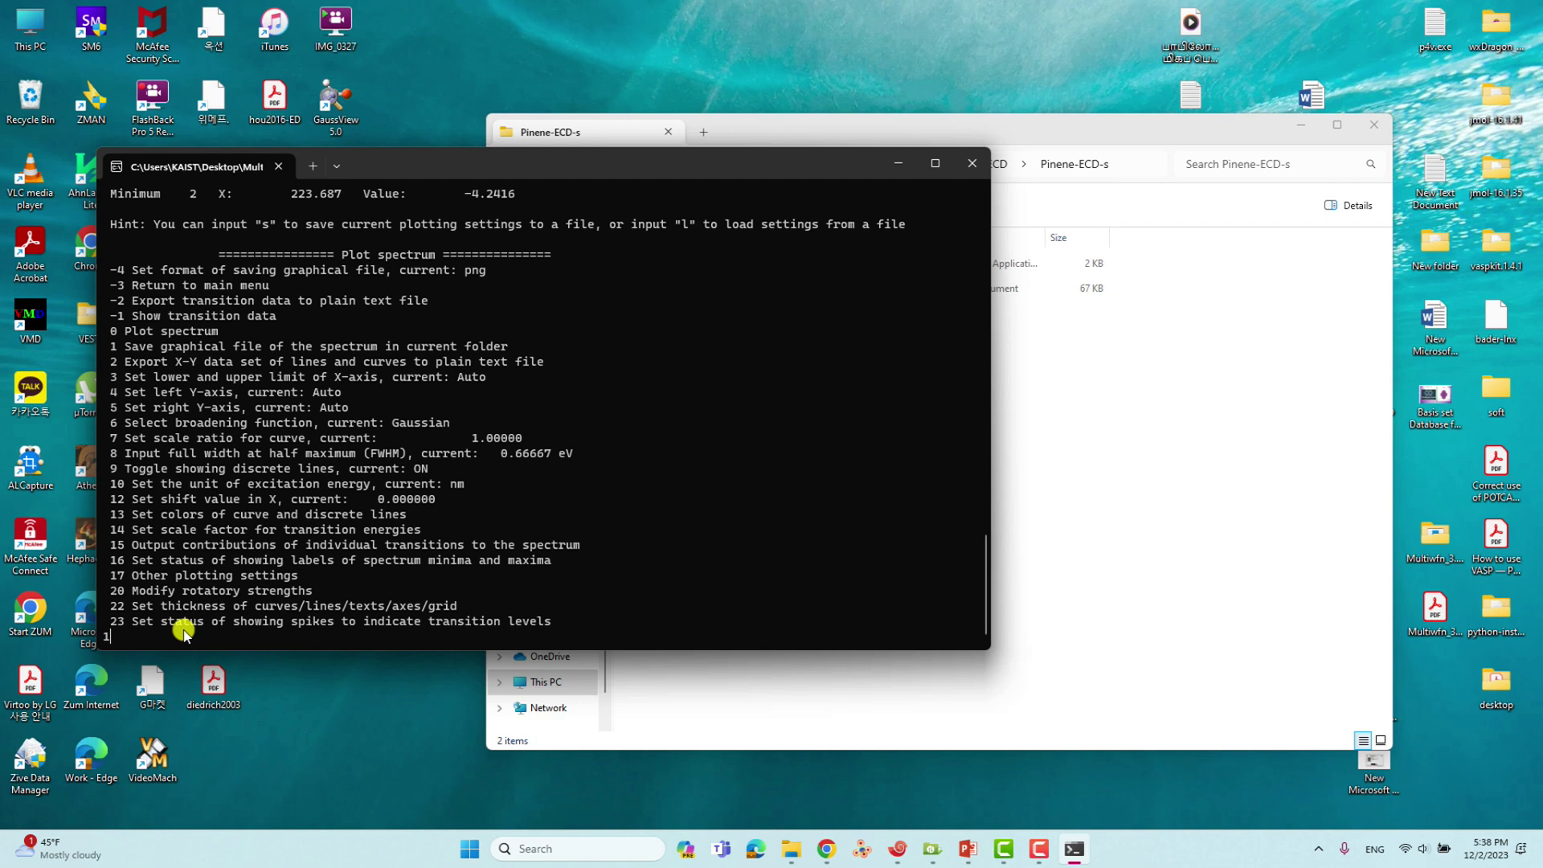
pyautogui.press('Return')
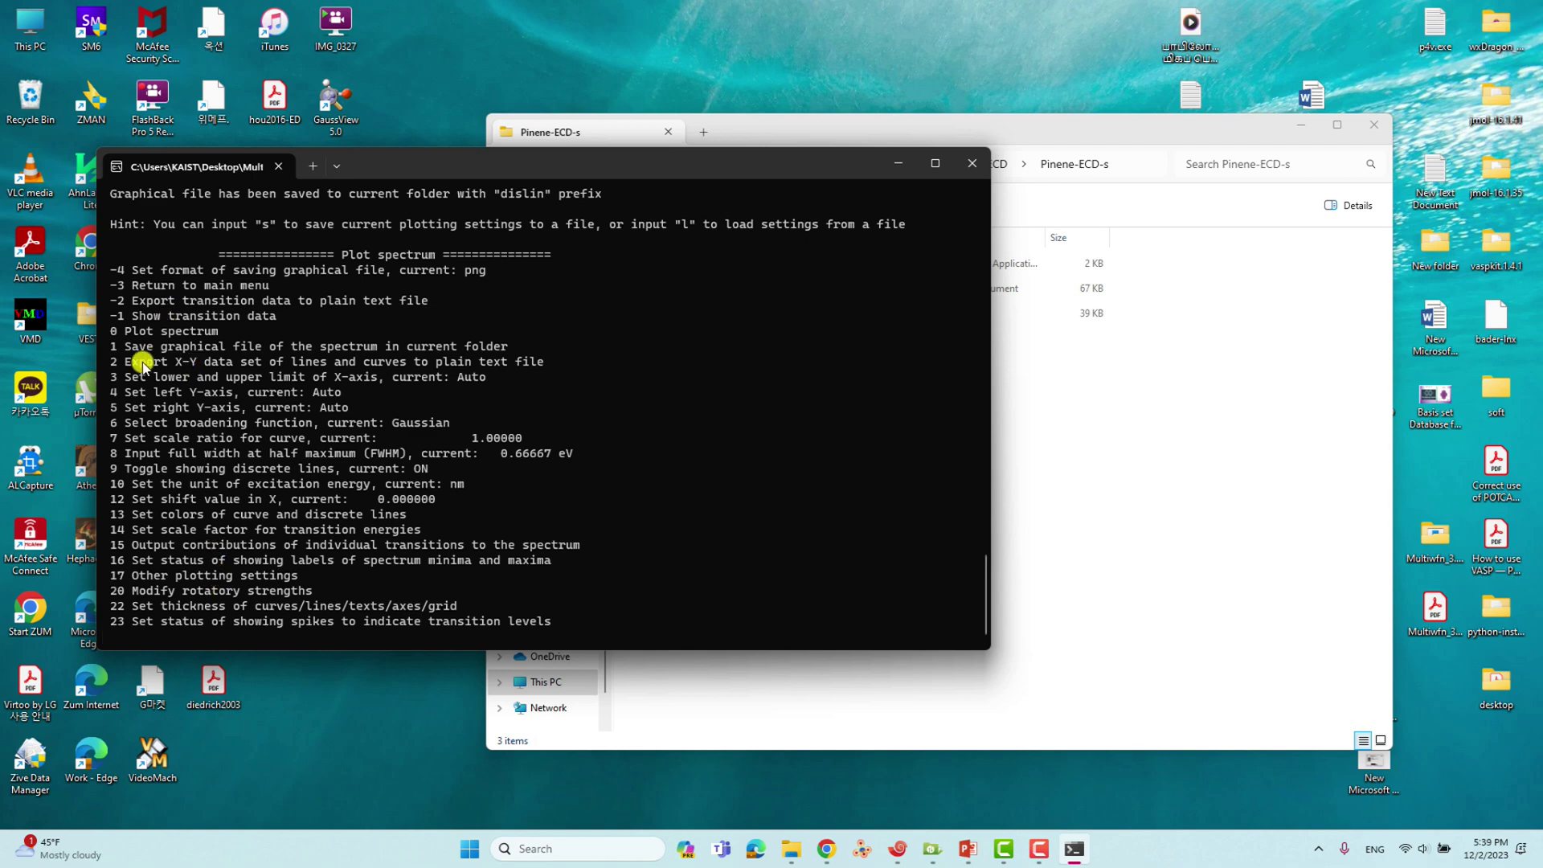
pyautogui.write('2')
pyautogui.press('Return')
# - Refresh the Pinene-ECD-s folder's file list, then view the saved spectrum image dislin.png maximized and close it
pyautogui.click(1160, 423)
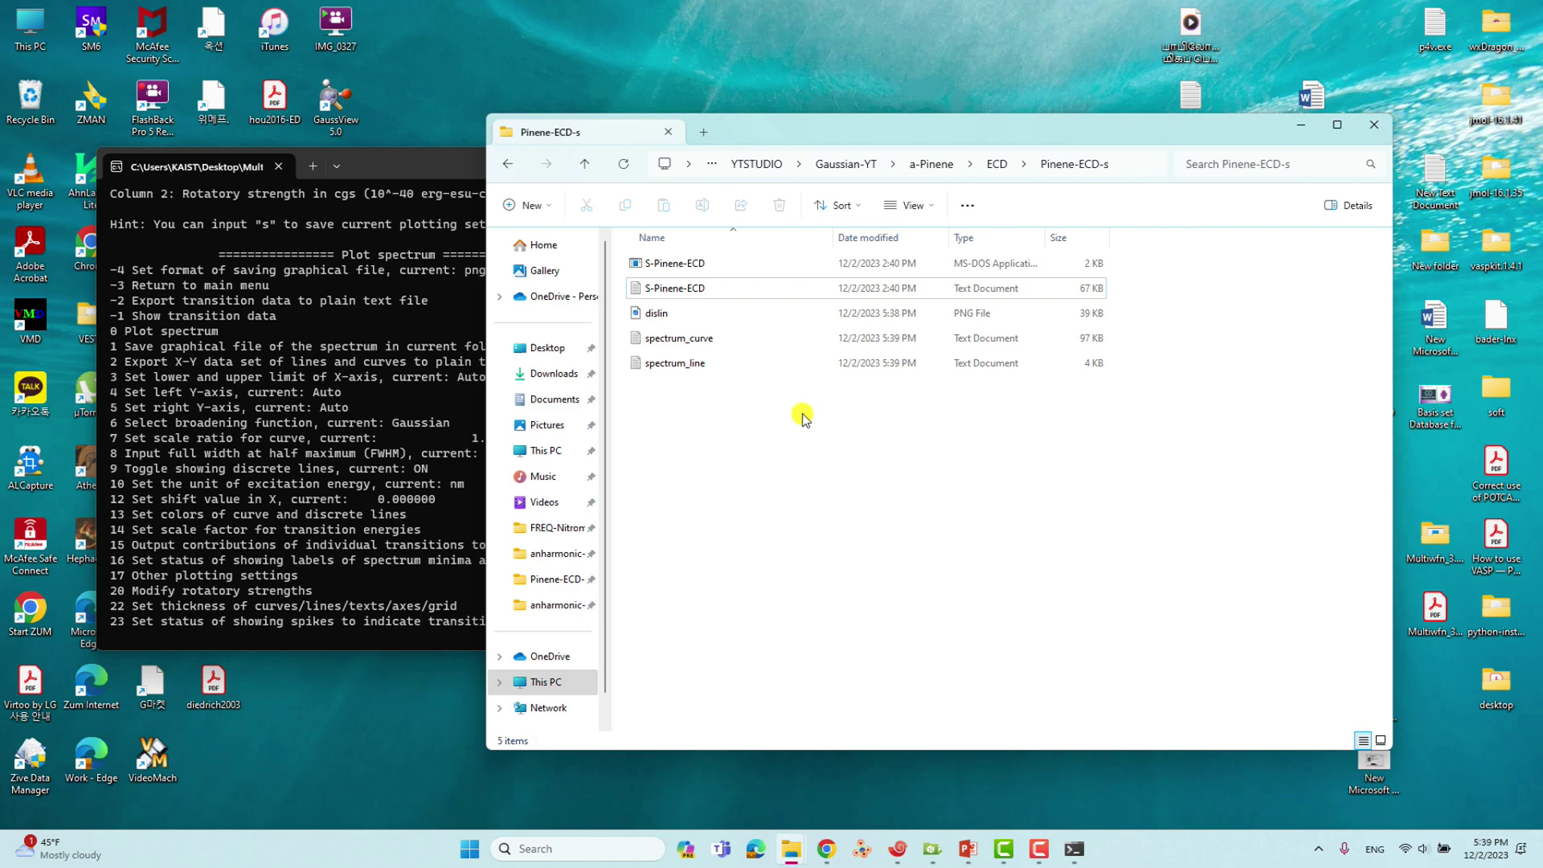
pyautogui.rightClick(794, 500)
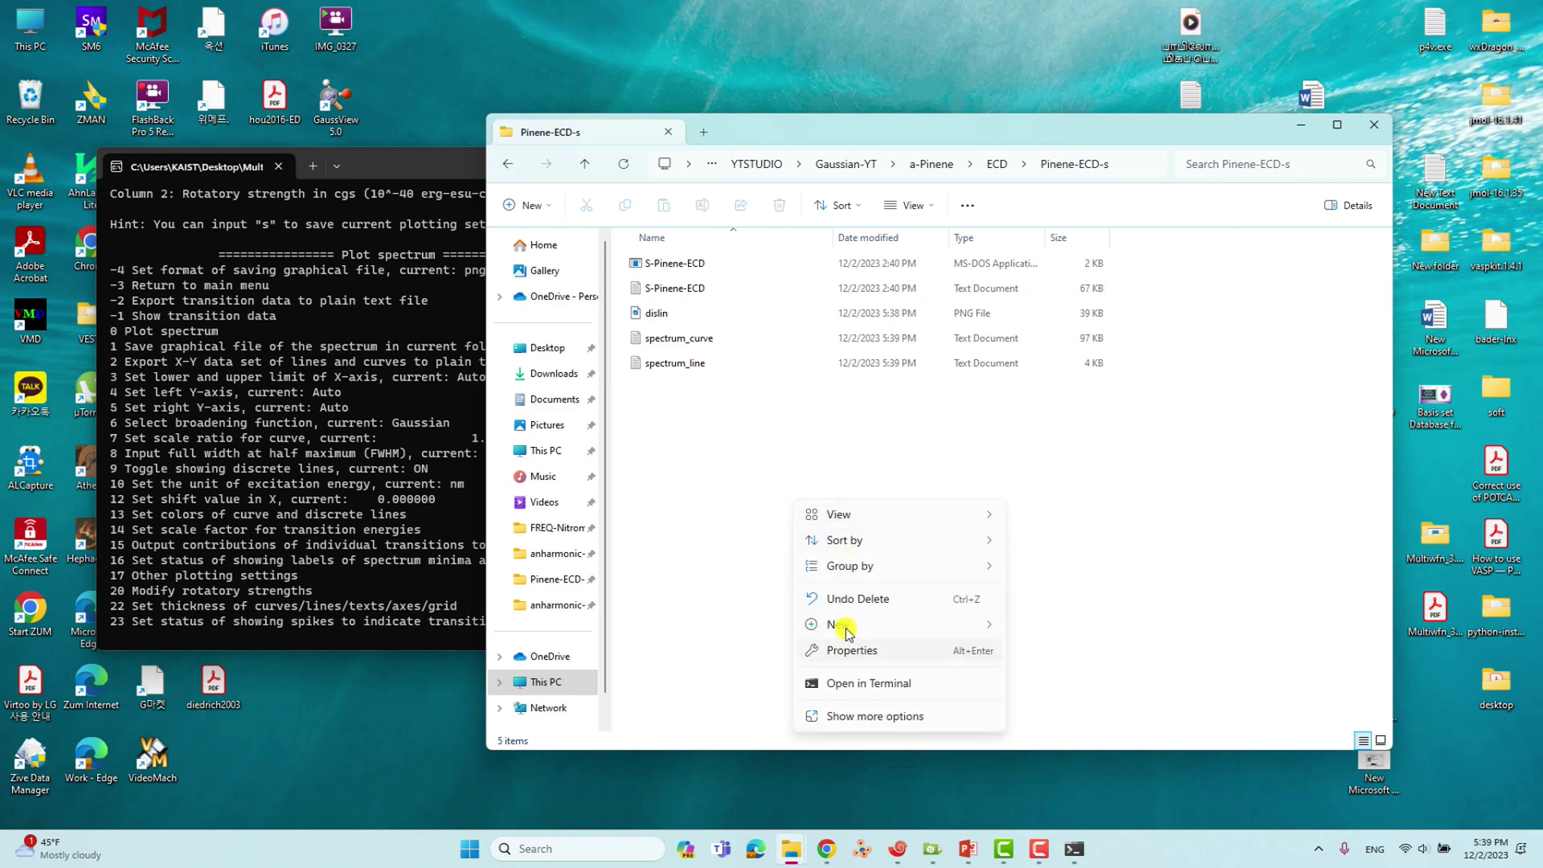
pyautogui.click(913, 447)
pyautogui.click(1135, 160)
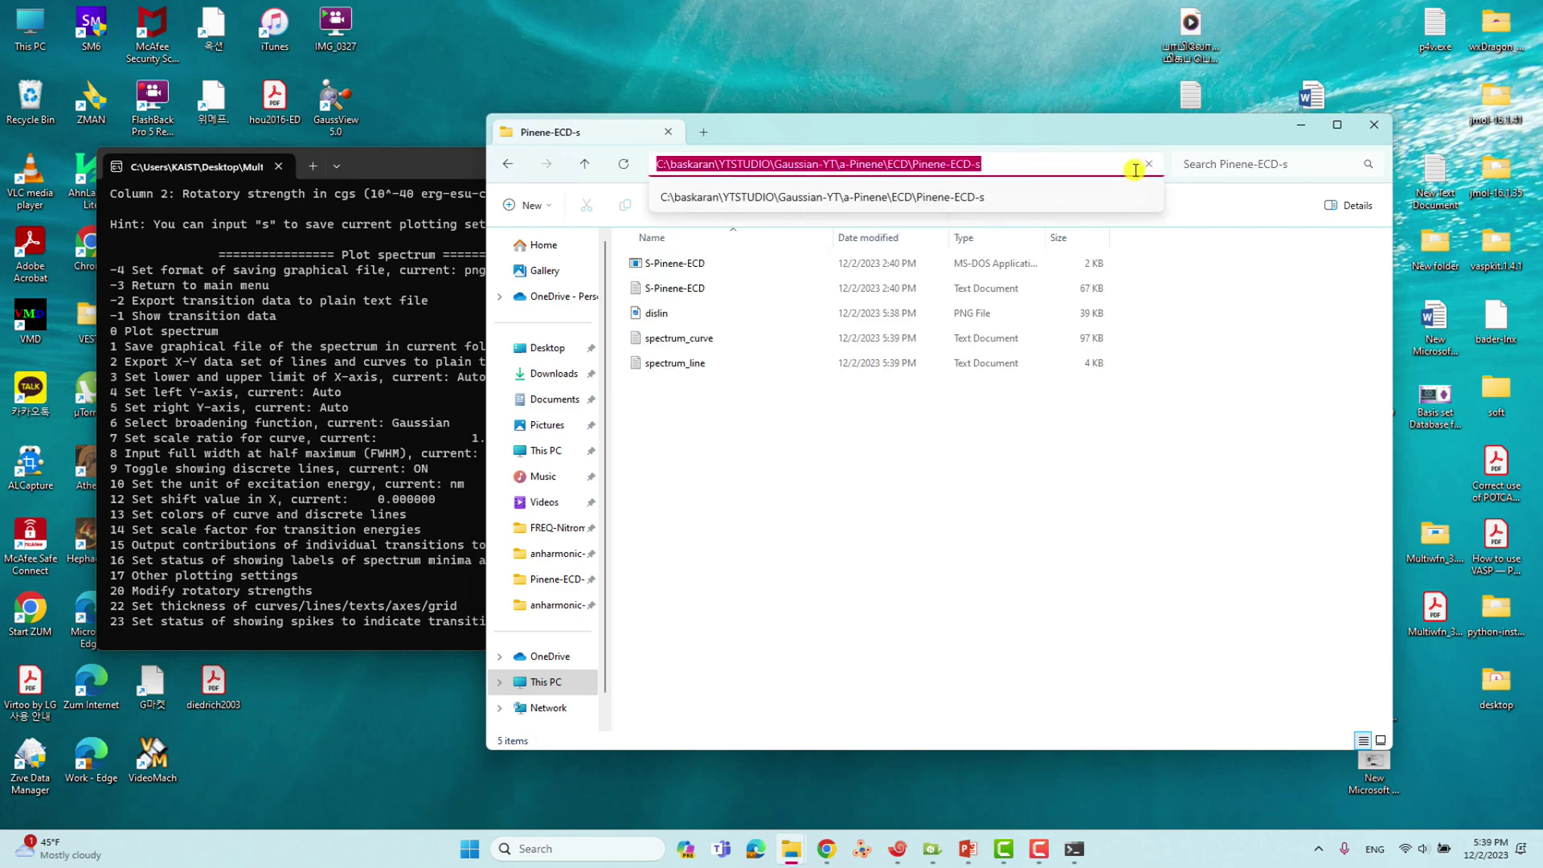
pyautogui.press('Return')
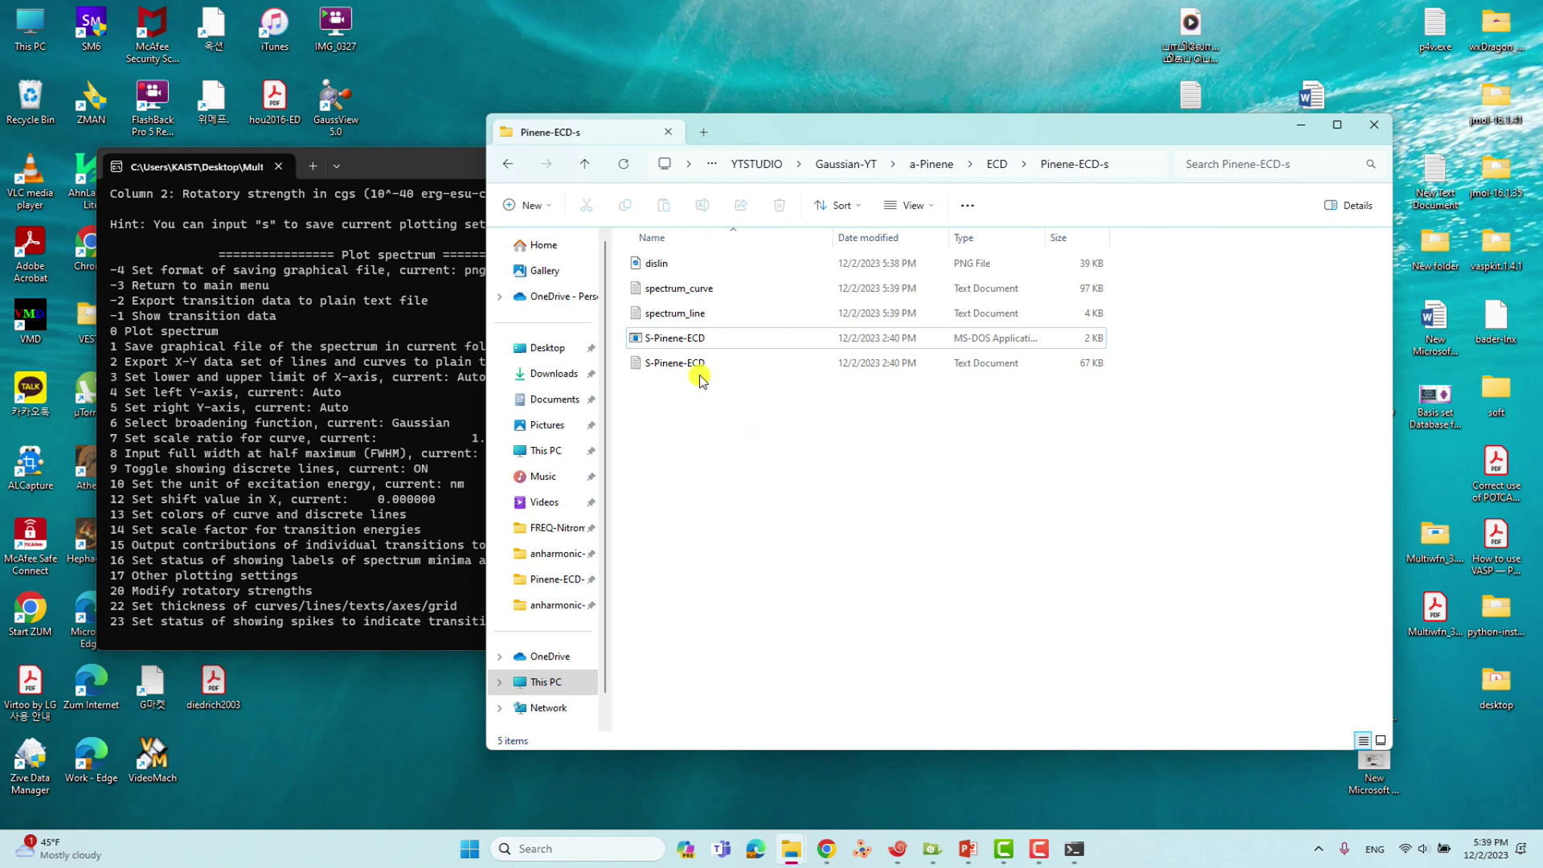
pyautogui.doubleClick(656, 263)
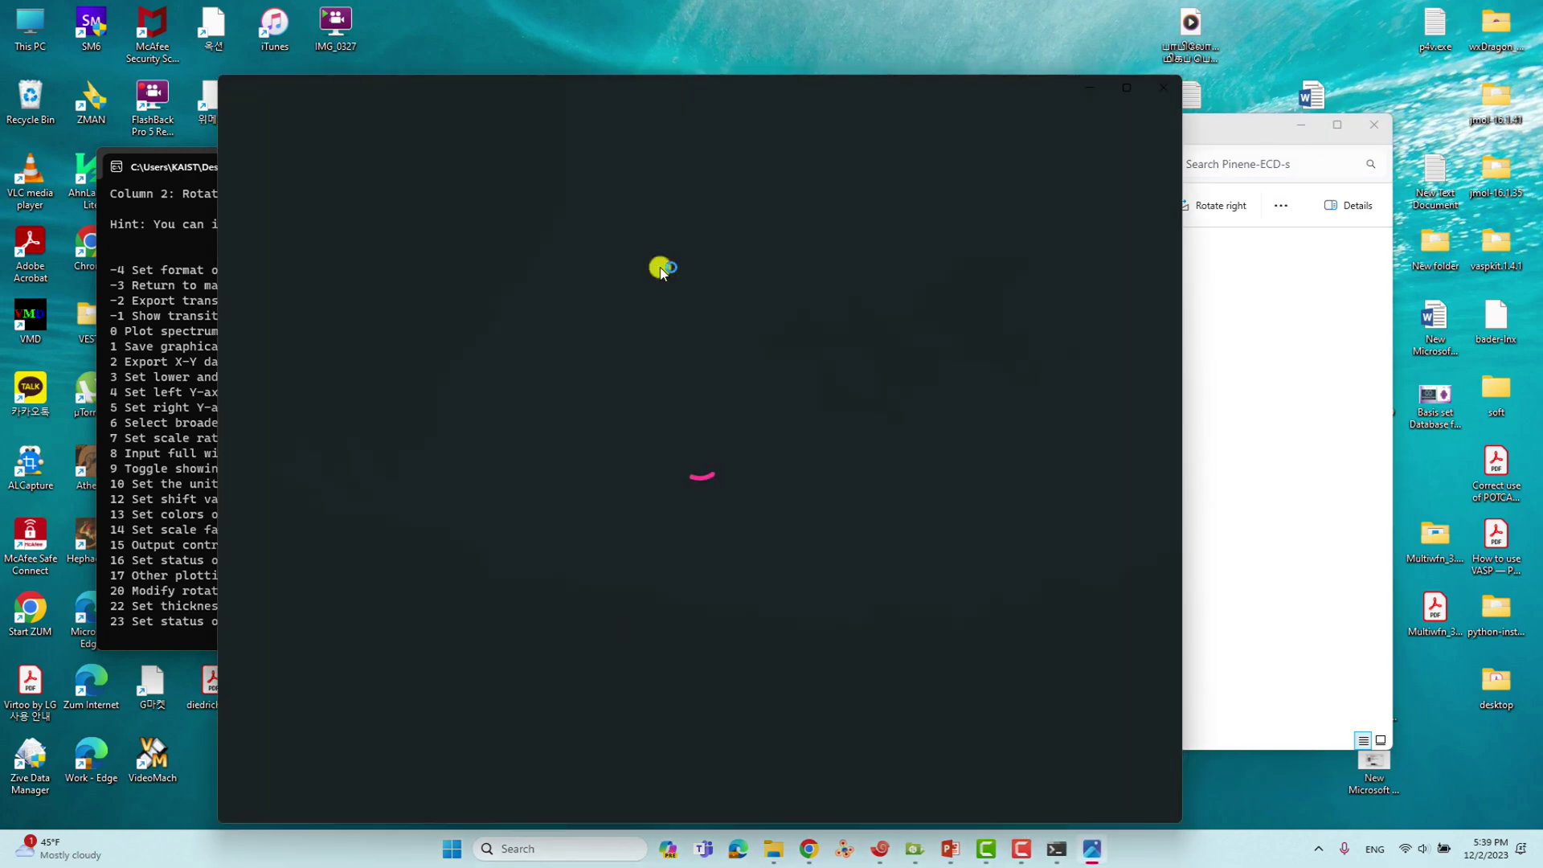
pyautogui.click(1126, 87)
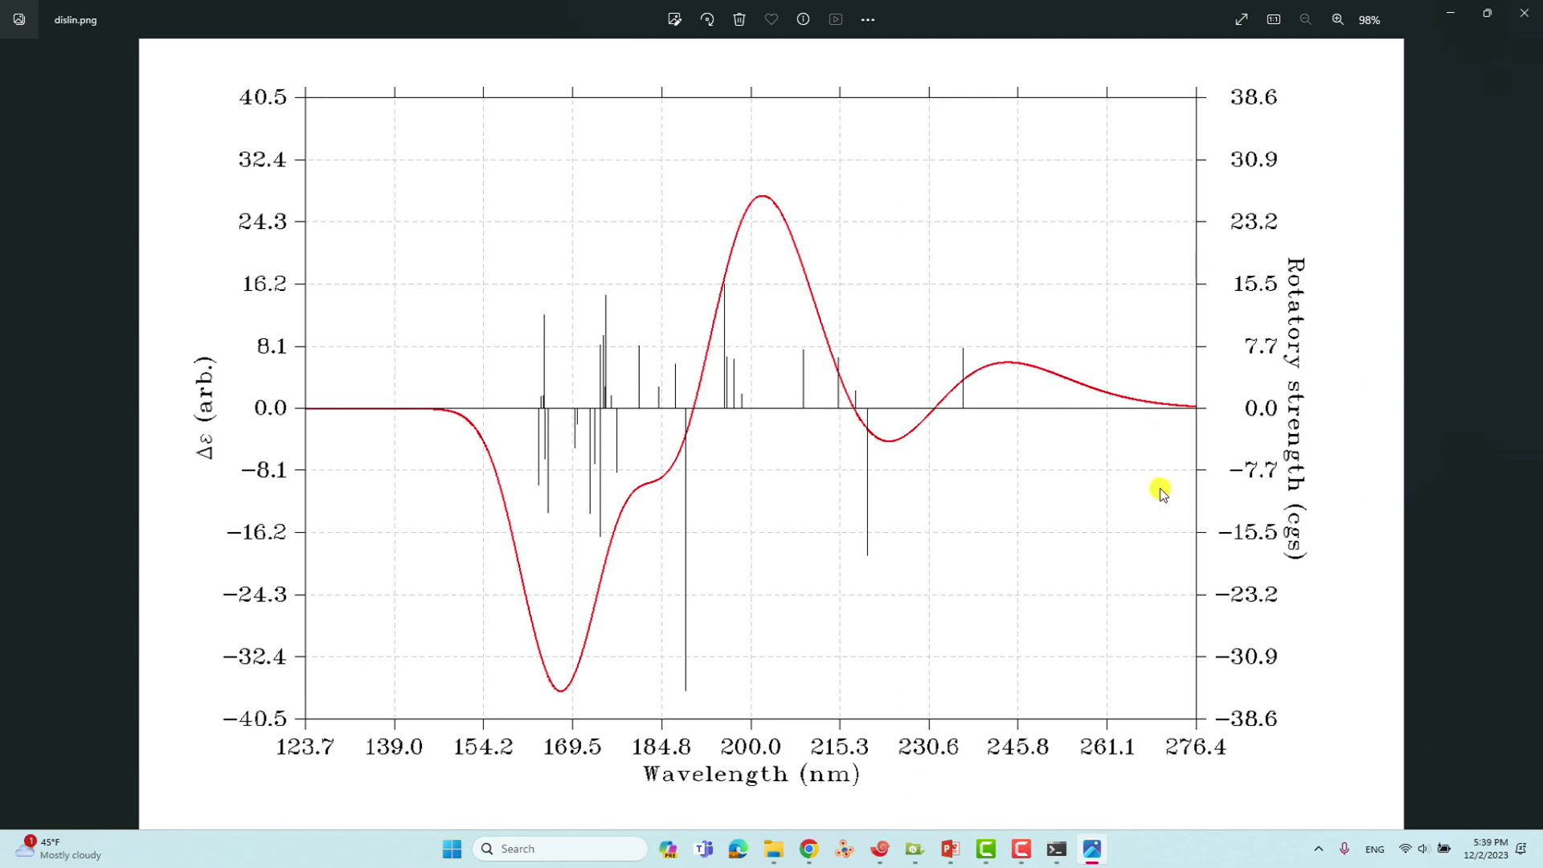
pyautogui.click(1526, 19)
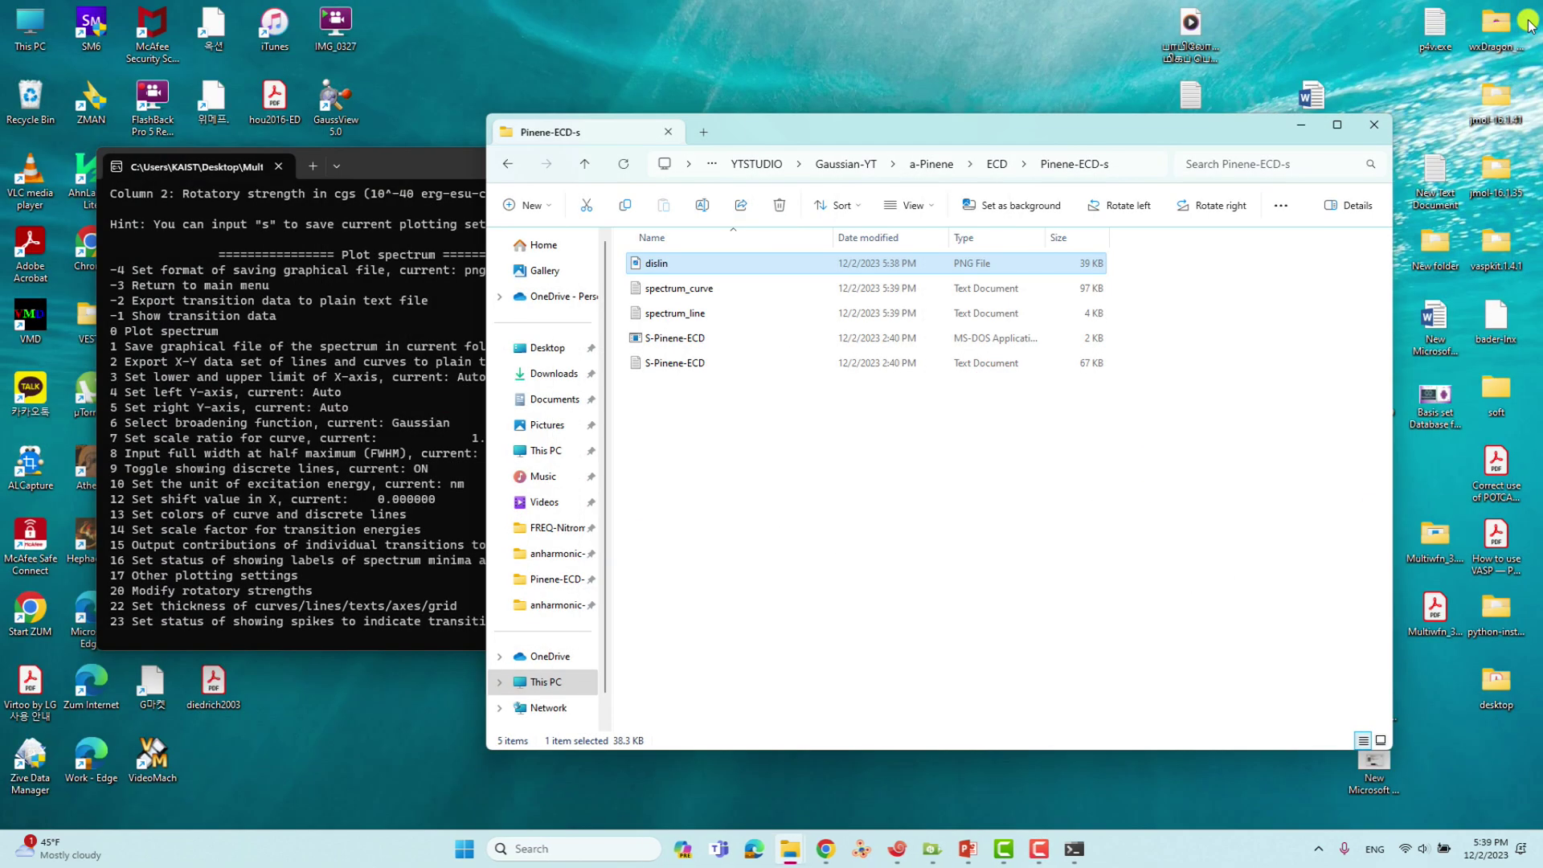
# - Select the exported spectrum_curve text file in the Pinene-ECD-s folder
pyautogui.click(680, 294)
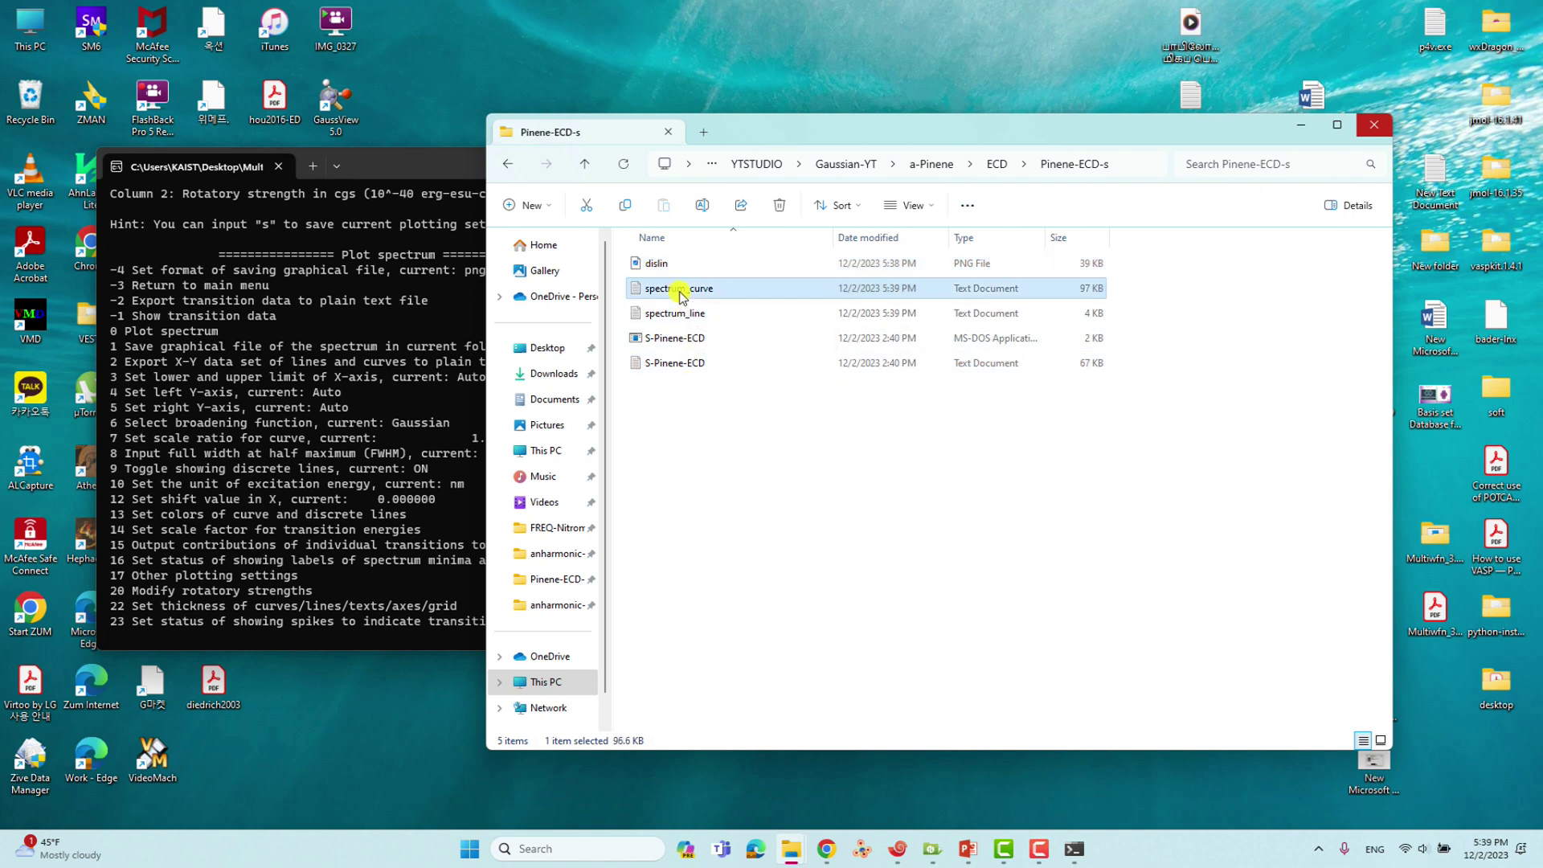